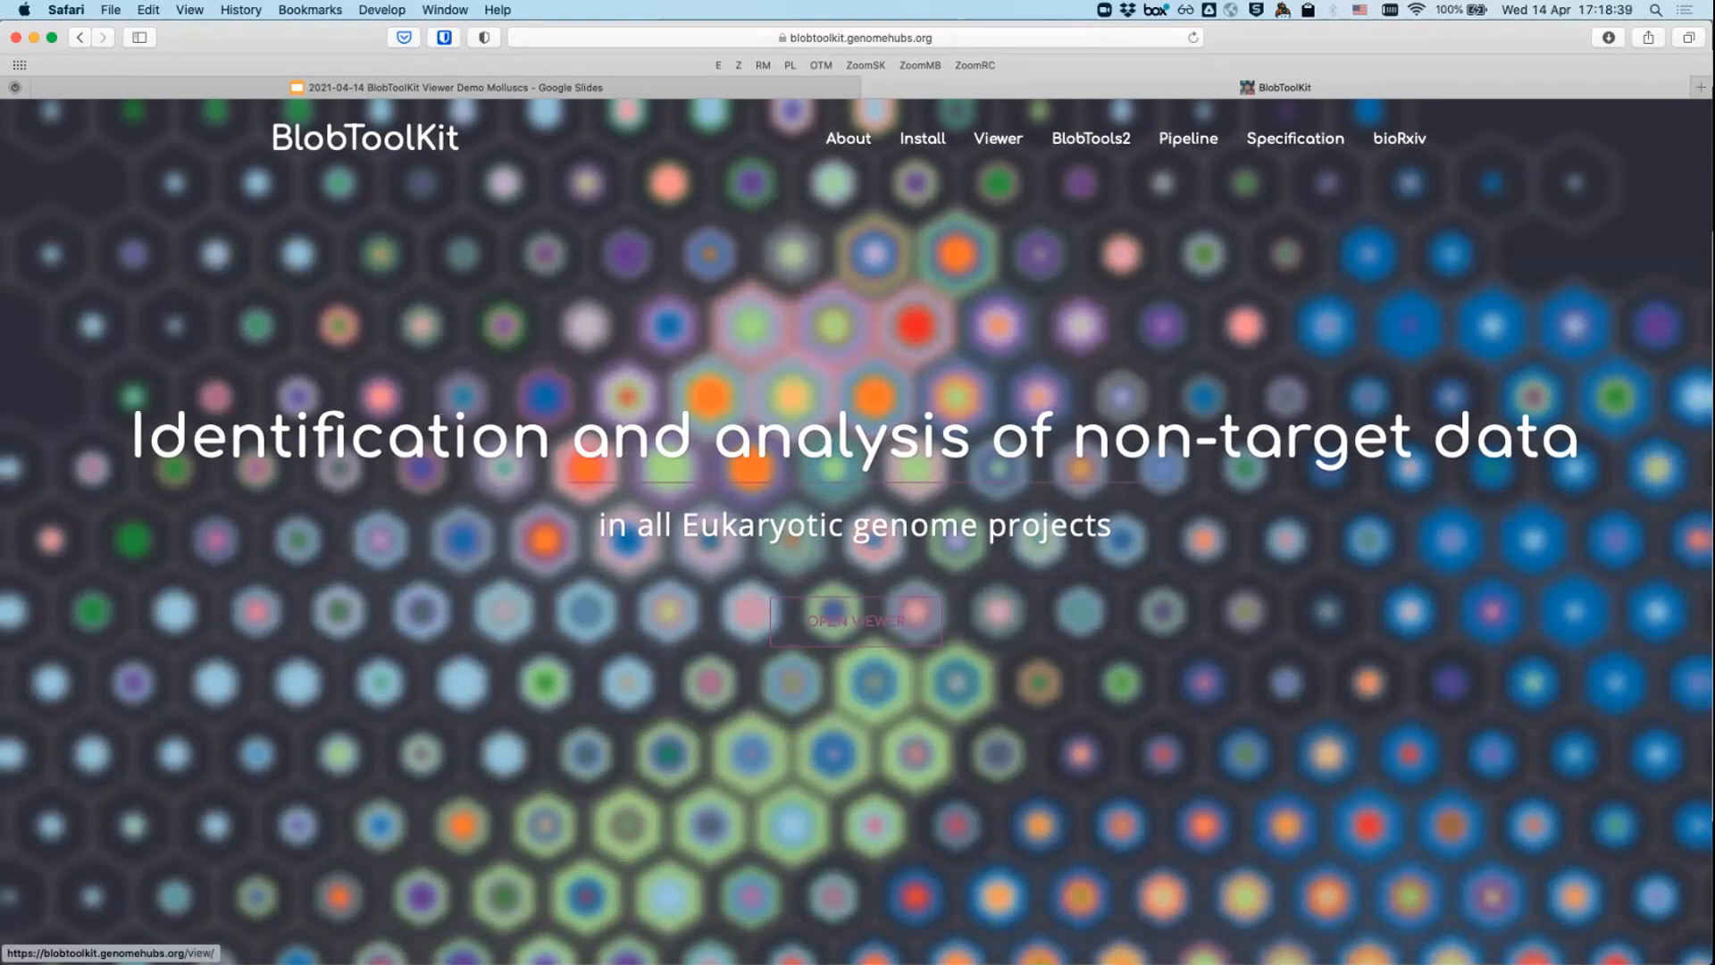
- Launch the Viewer's dataset browser from the BlobToolKit home page
click(856, 620)
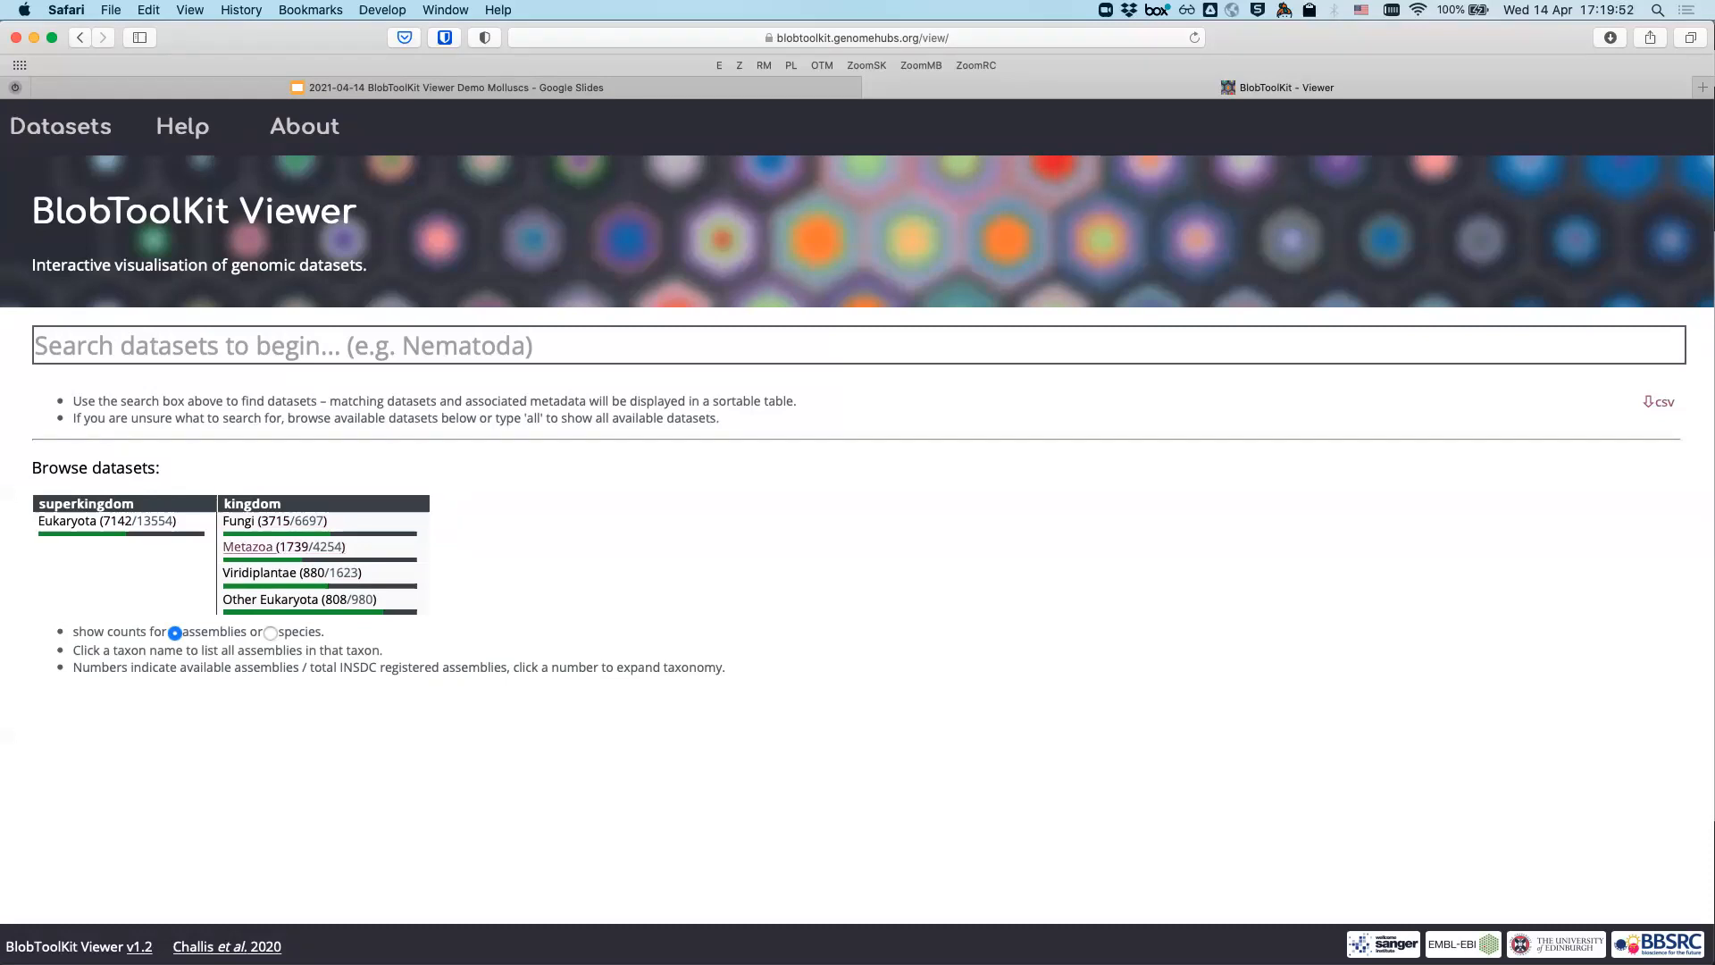
- Expand Metazoa into its phyla, then expand Mollusca (30/60) into its classes
click(310, 546)
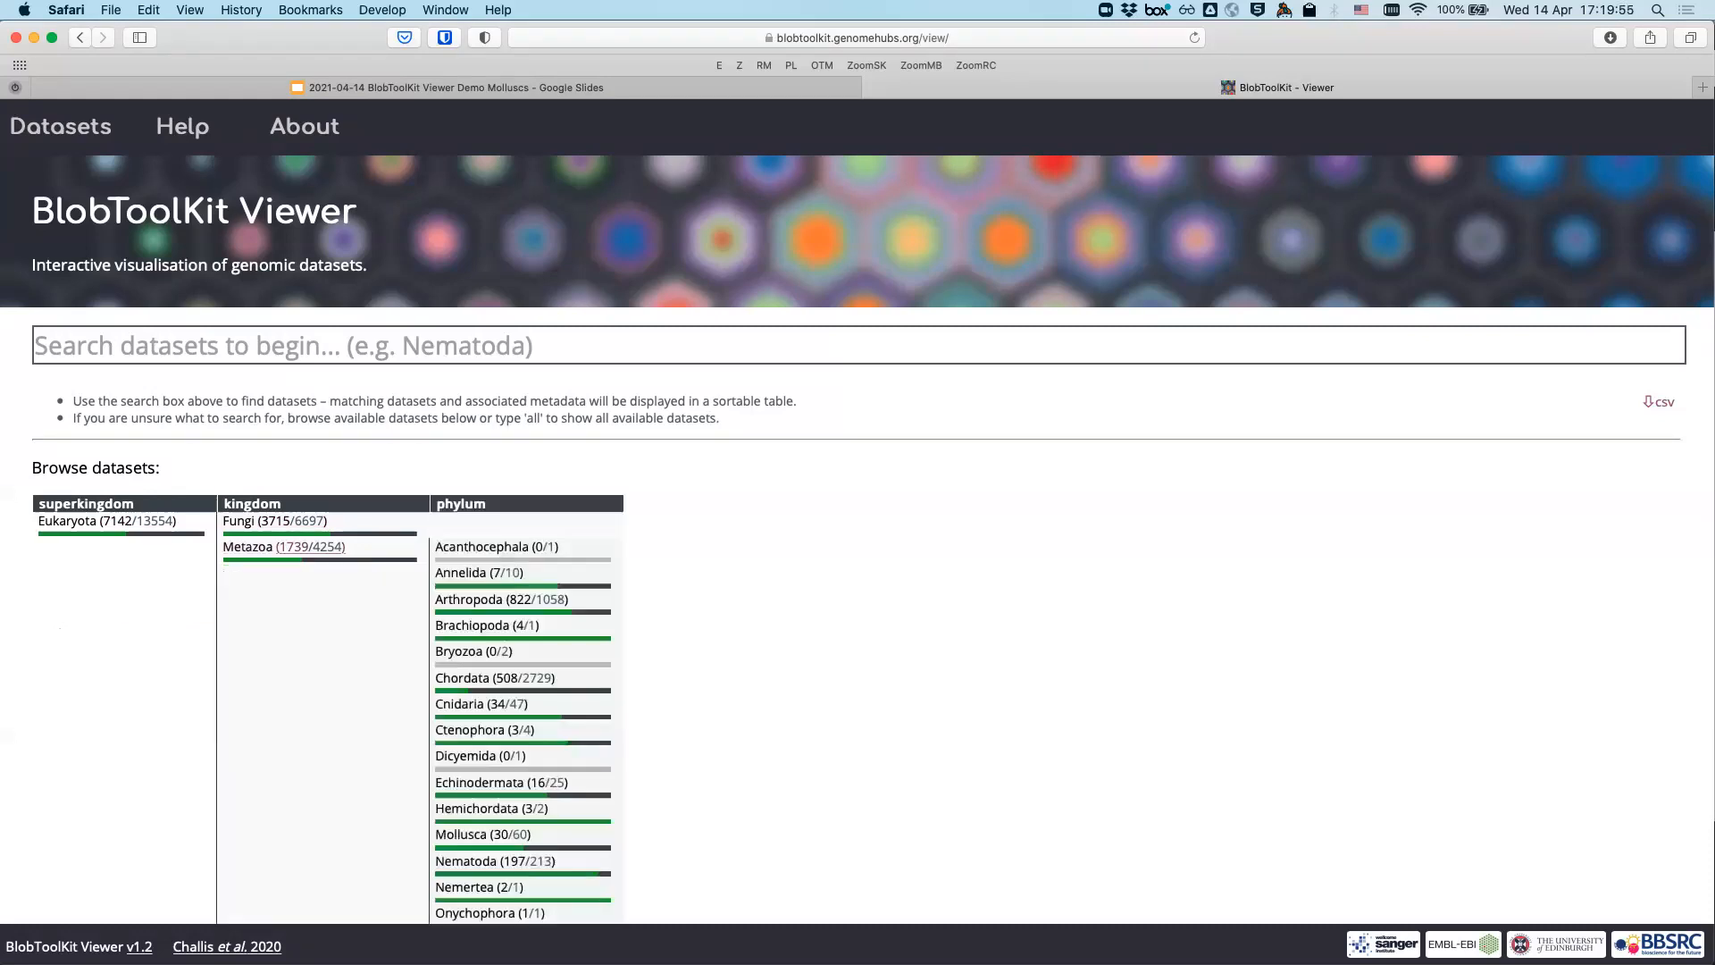
scroll(310, 546, down, 3)
scroll(483, 494, down, 3)
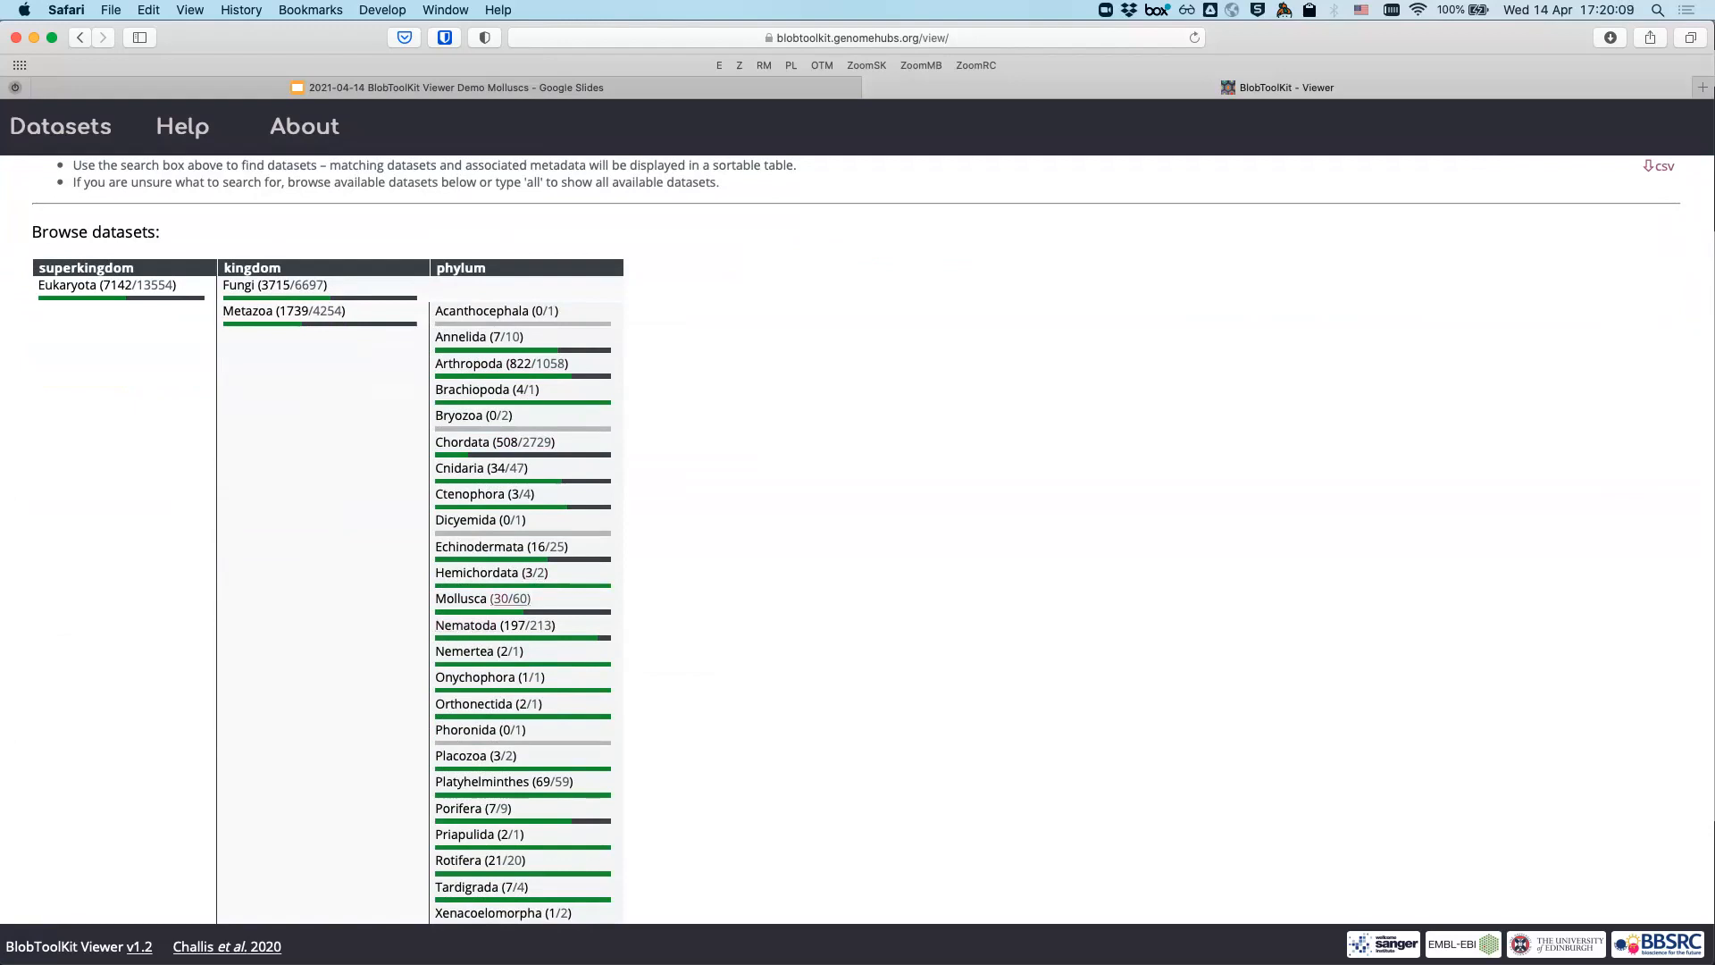
click(510, 598)
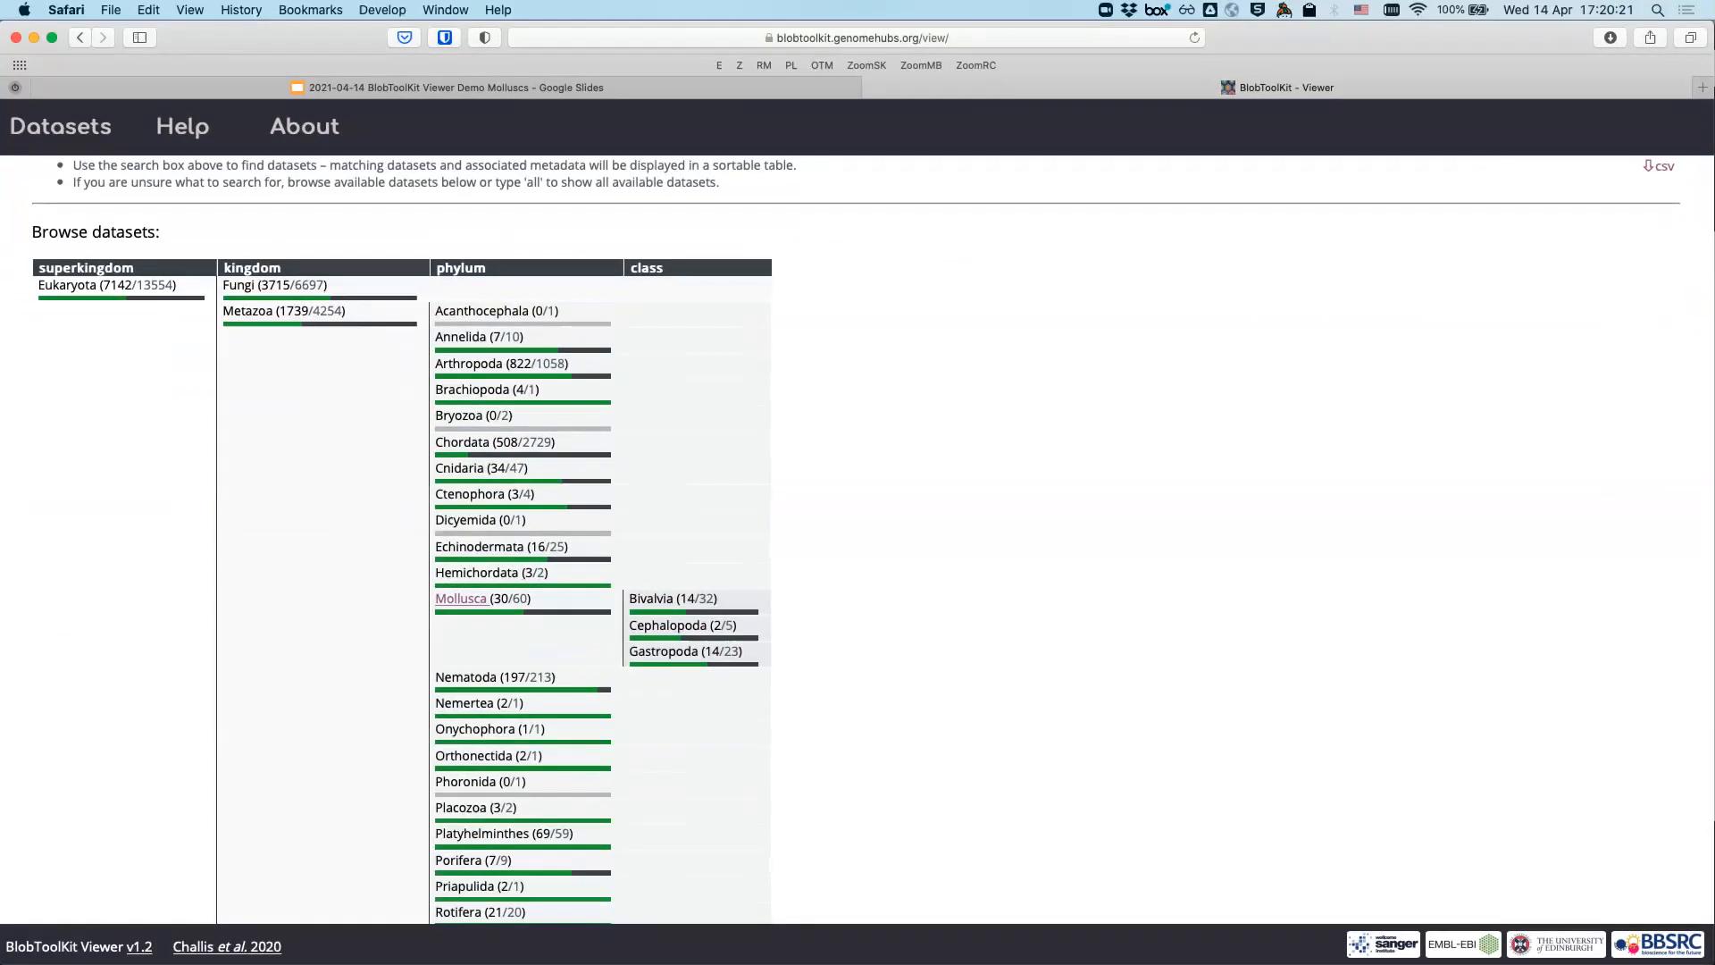
- Select the Mollusca taxon to list its 29 assemblies in the results table
click(461, 599)
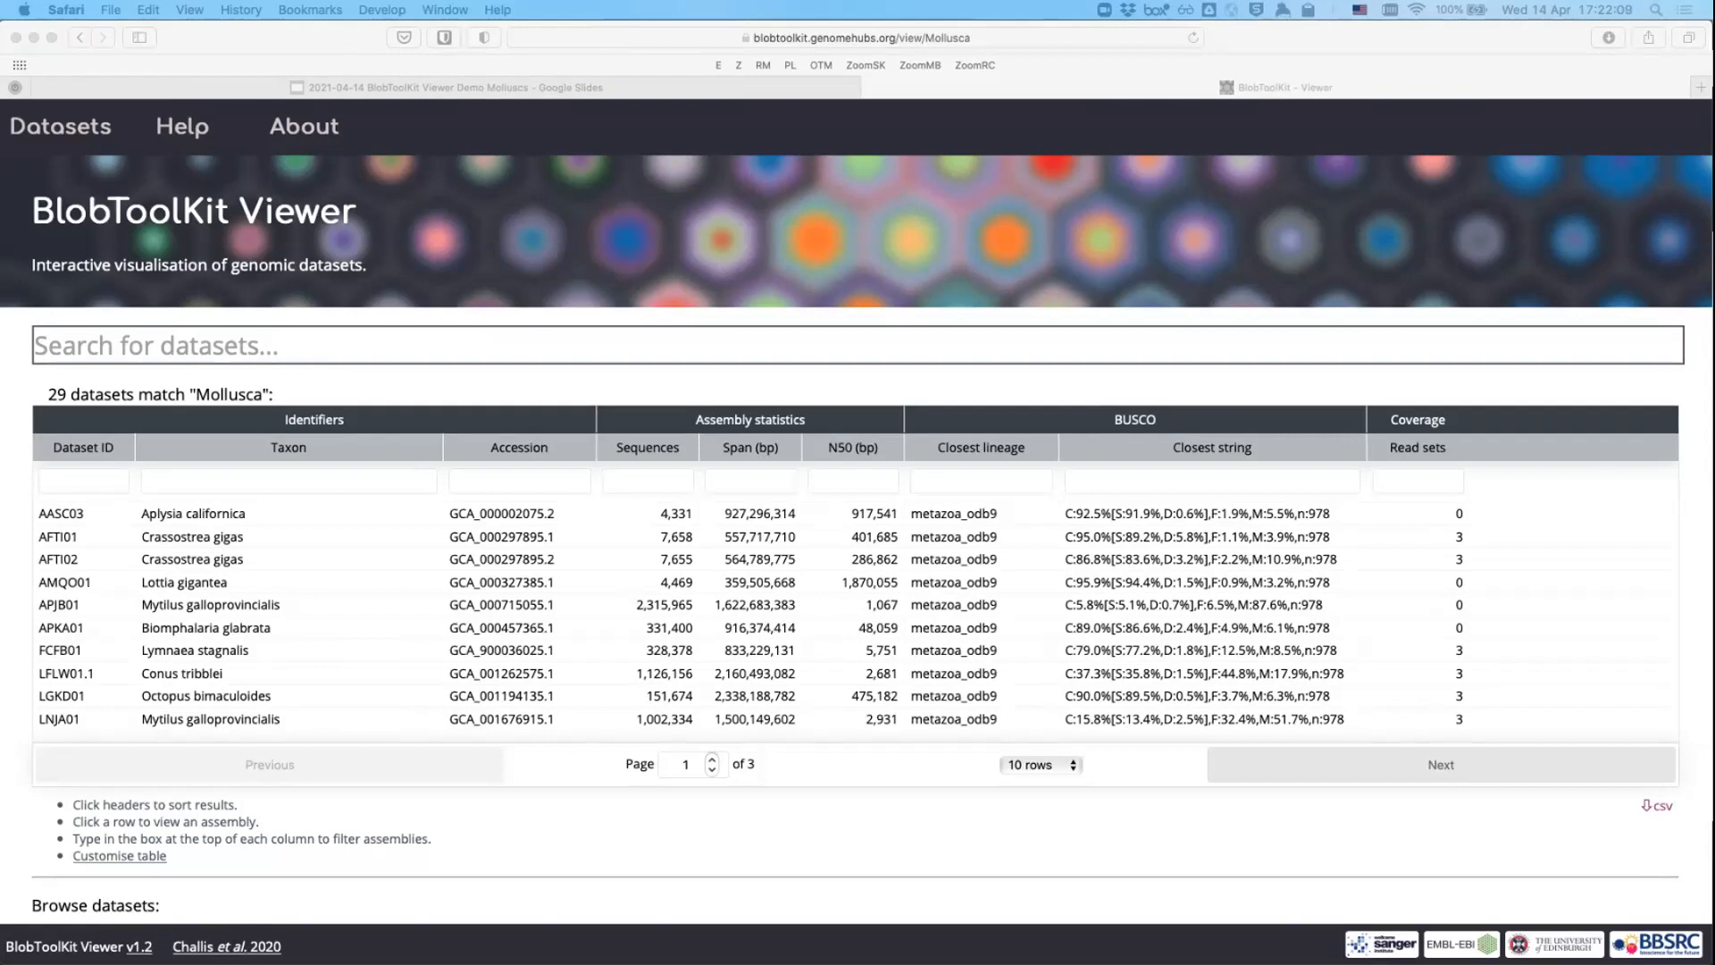
- Sort the Mollusca table by read sets descending, putting MWPT03 with 10 read sets first
click(1417, 448)
click(1417, 448)
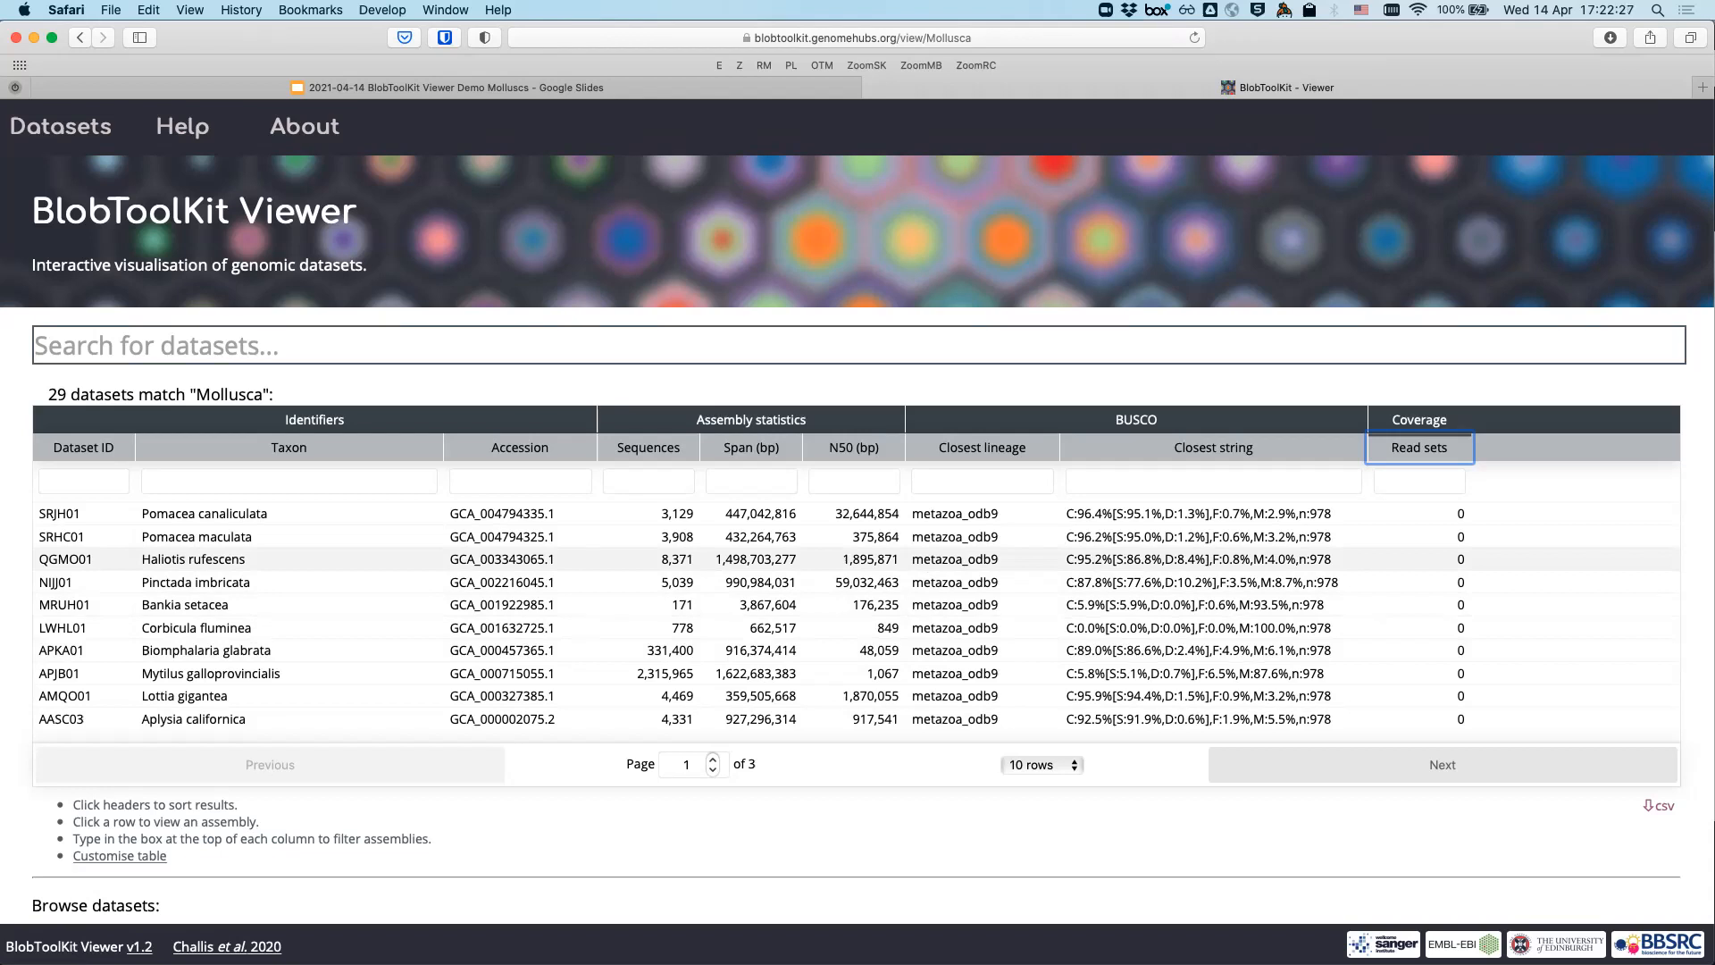
click(1419, 447)
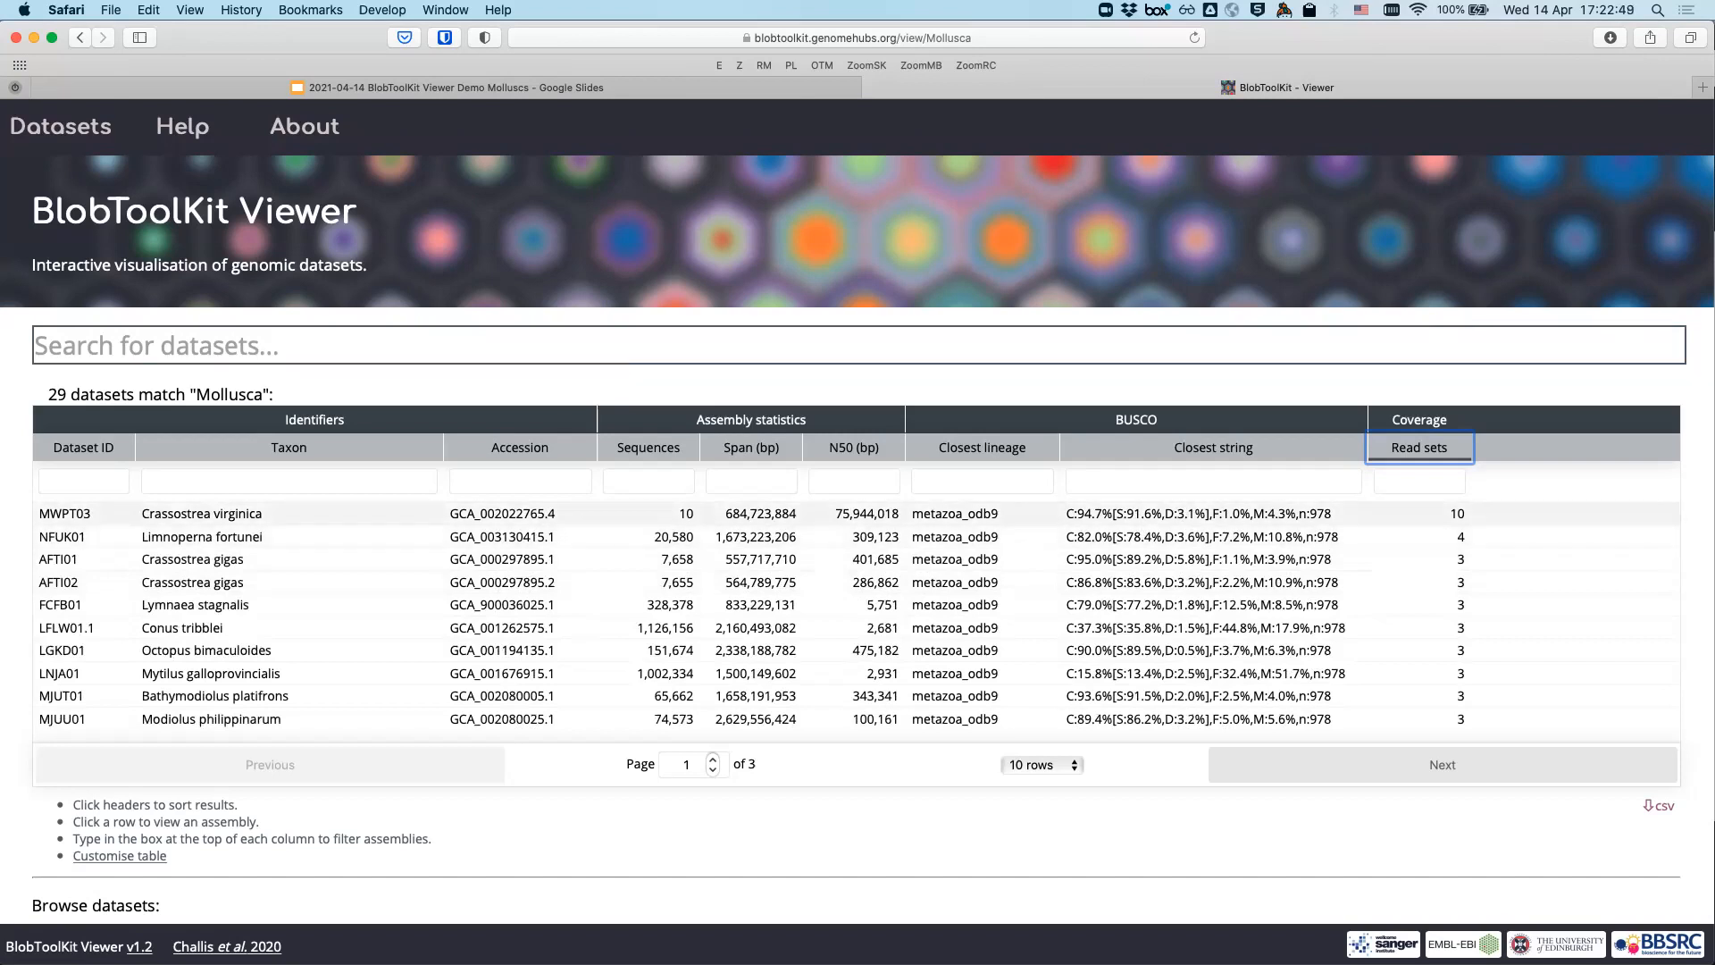
- Search for 'crassostrea' and open the Crassostrea virginica species dataset
click(258, 343)
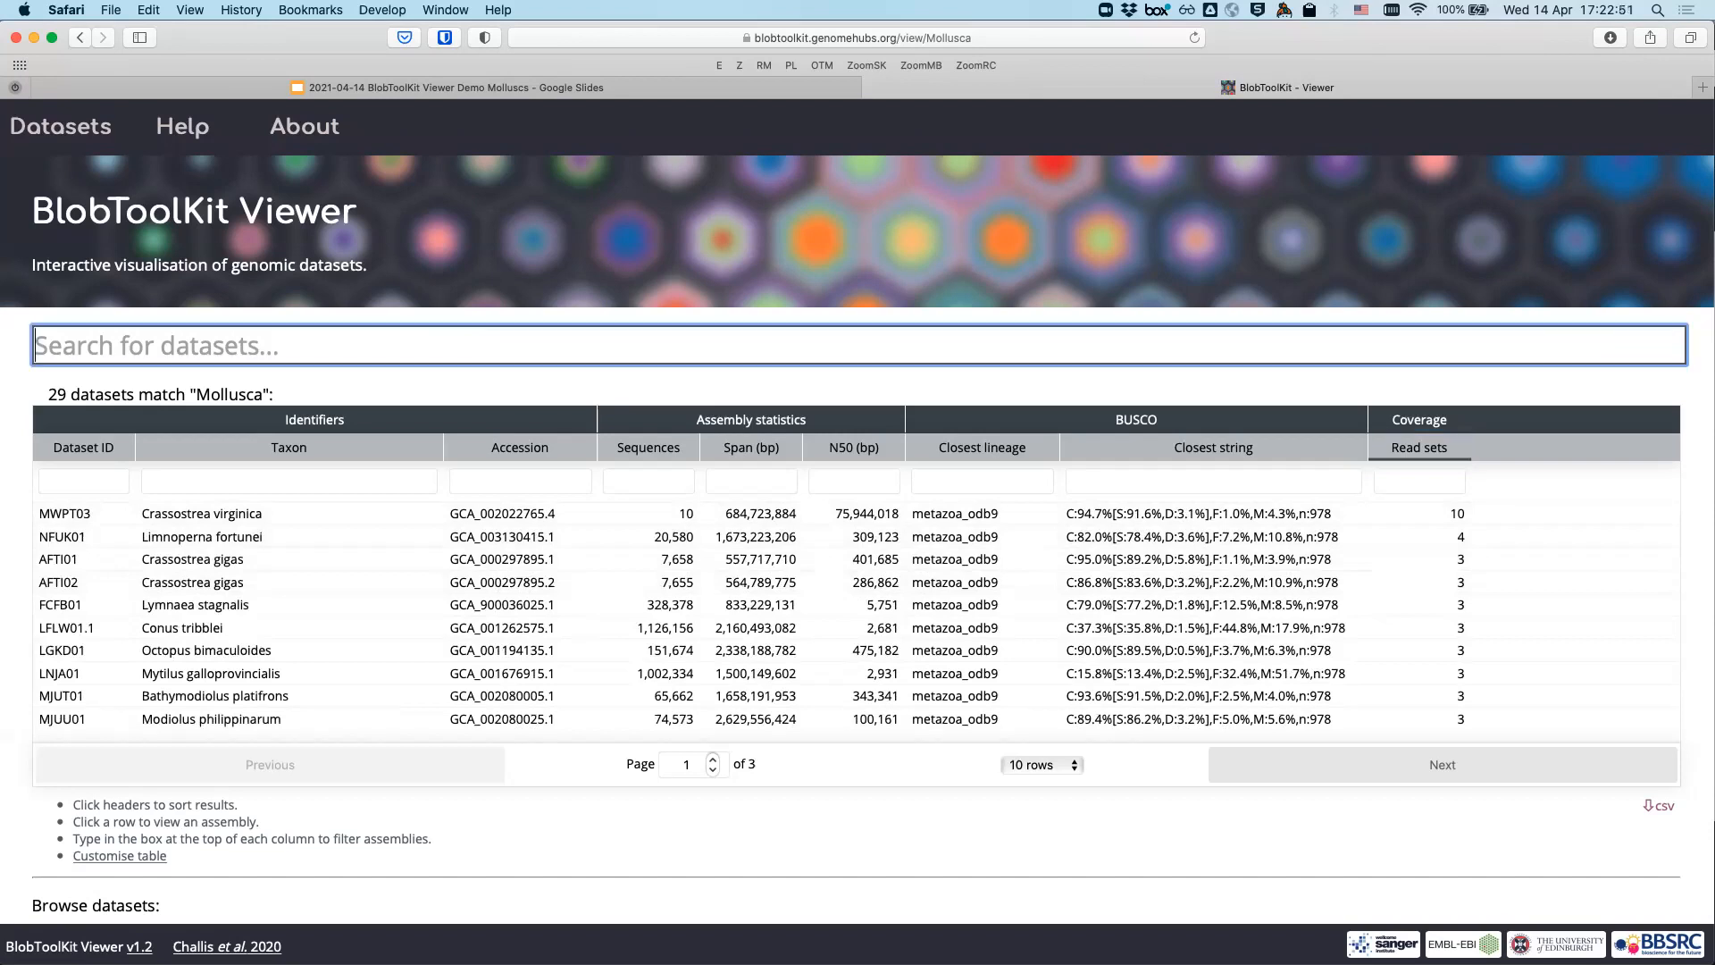
text(crassostrea)
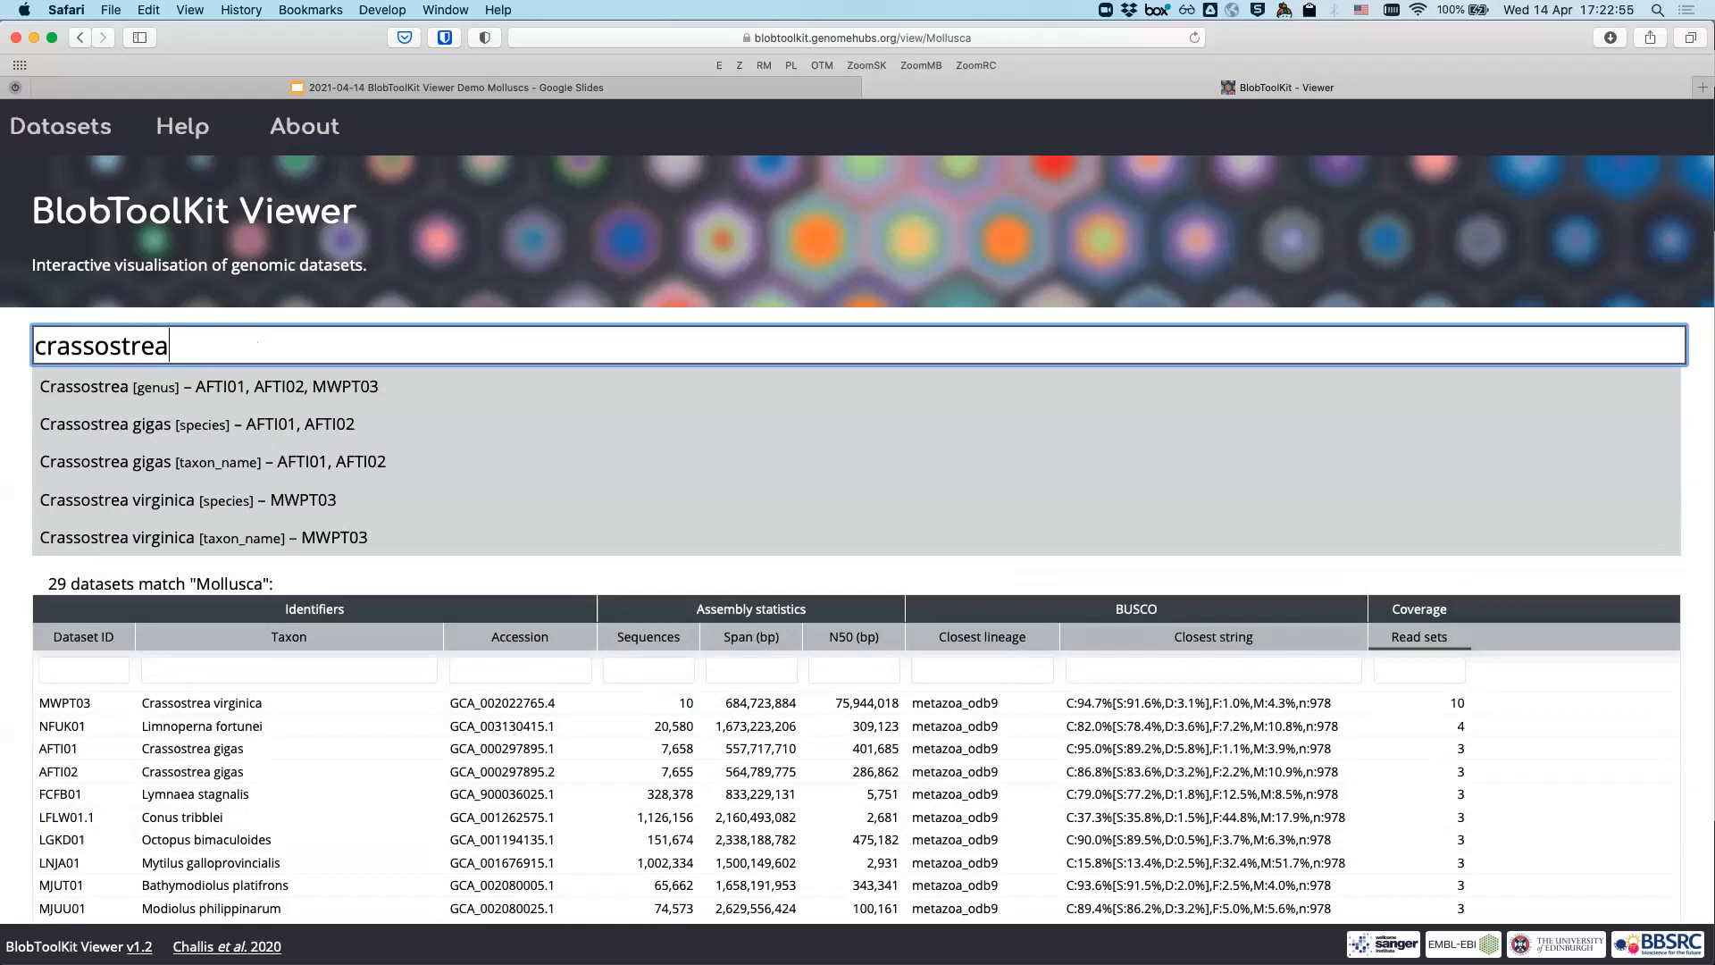
key(Down)
key(Down)
key(Down)
key(Down)
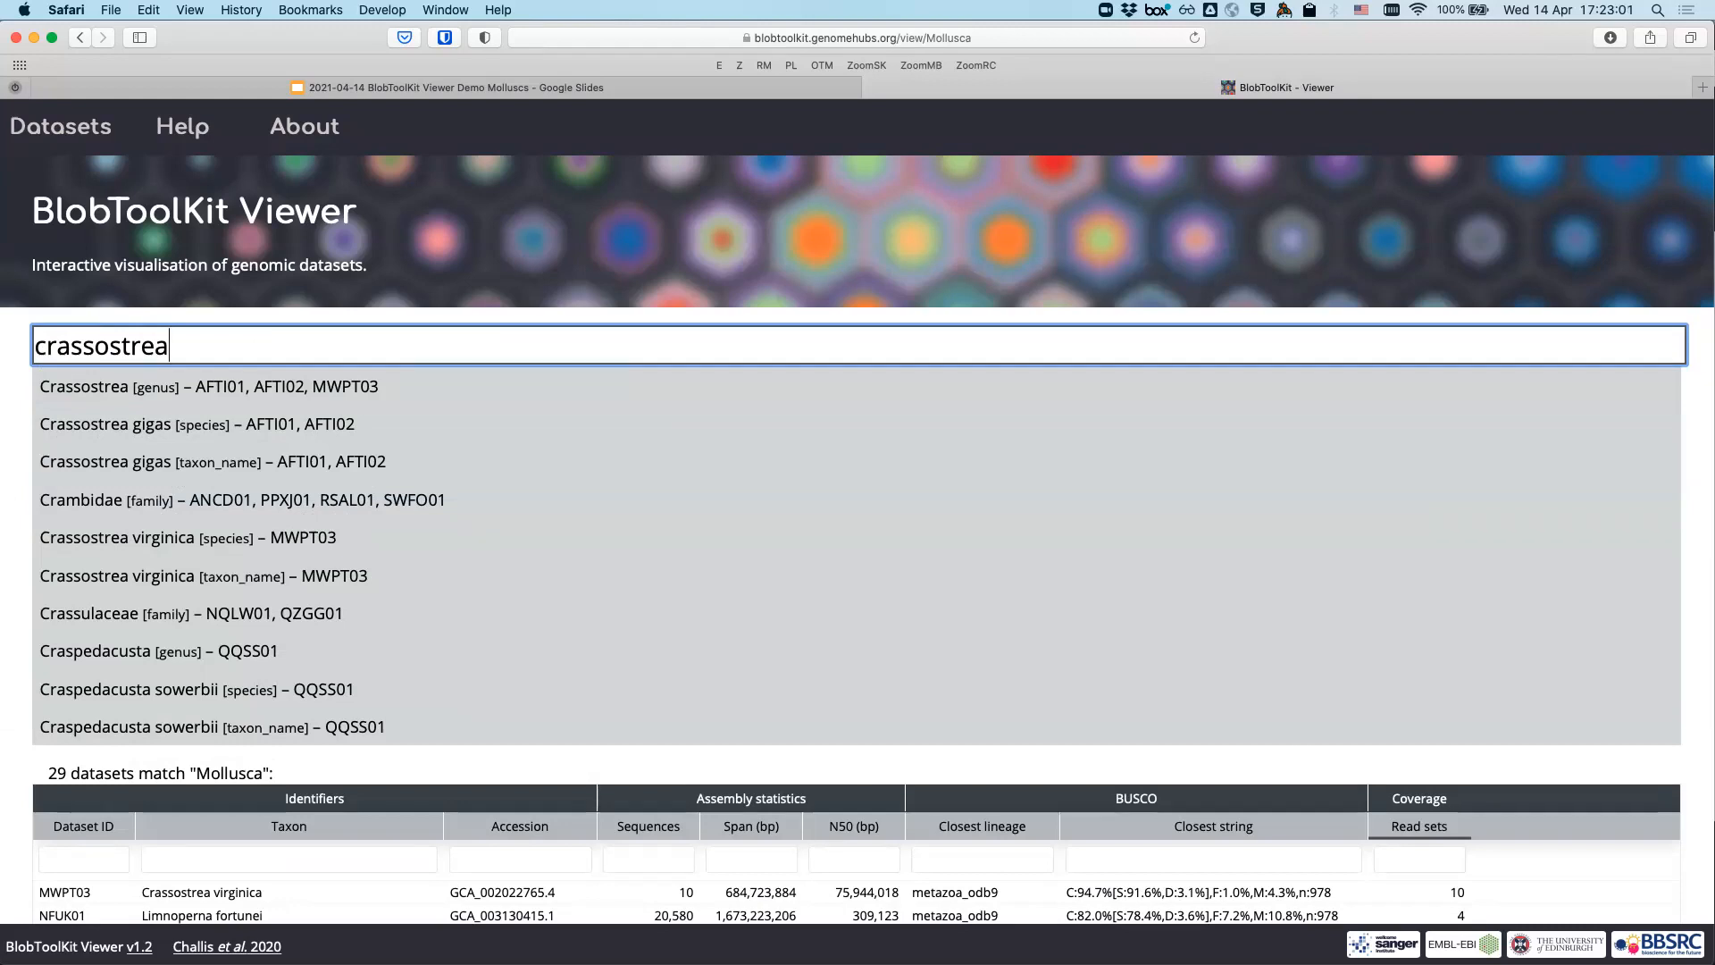
key(Down)
key(Down)
key(Down)
key(Down)
key(Down)
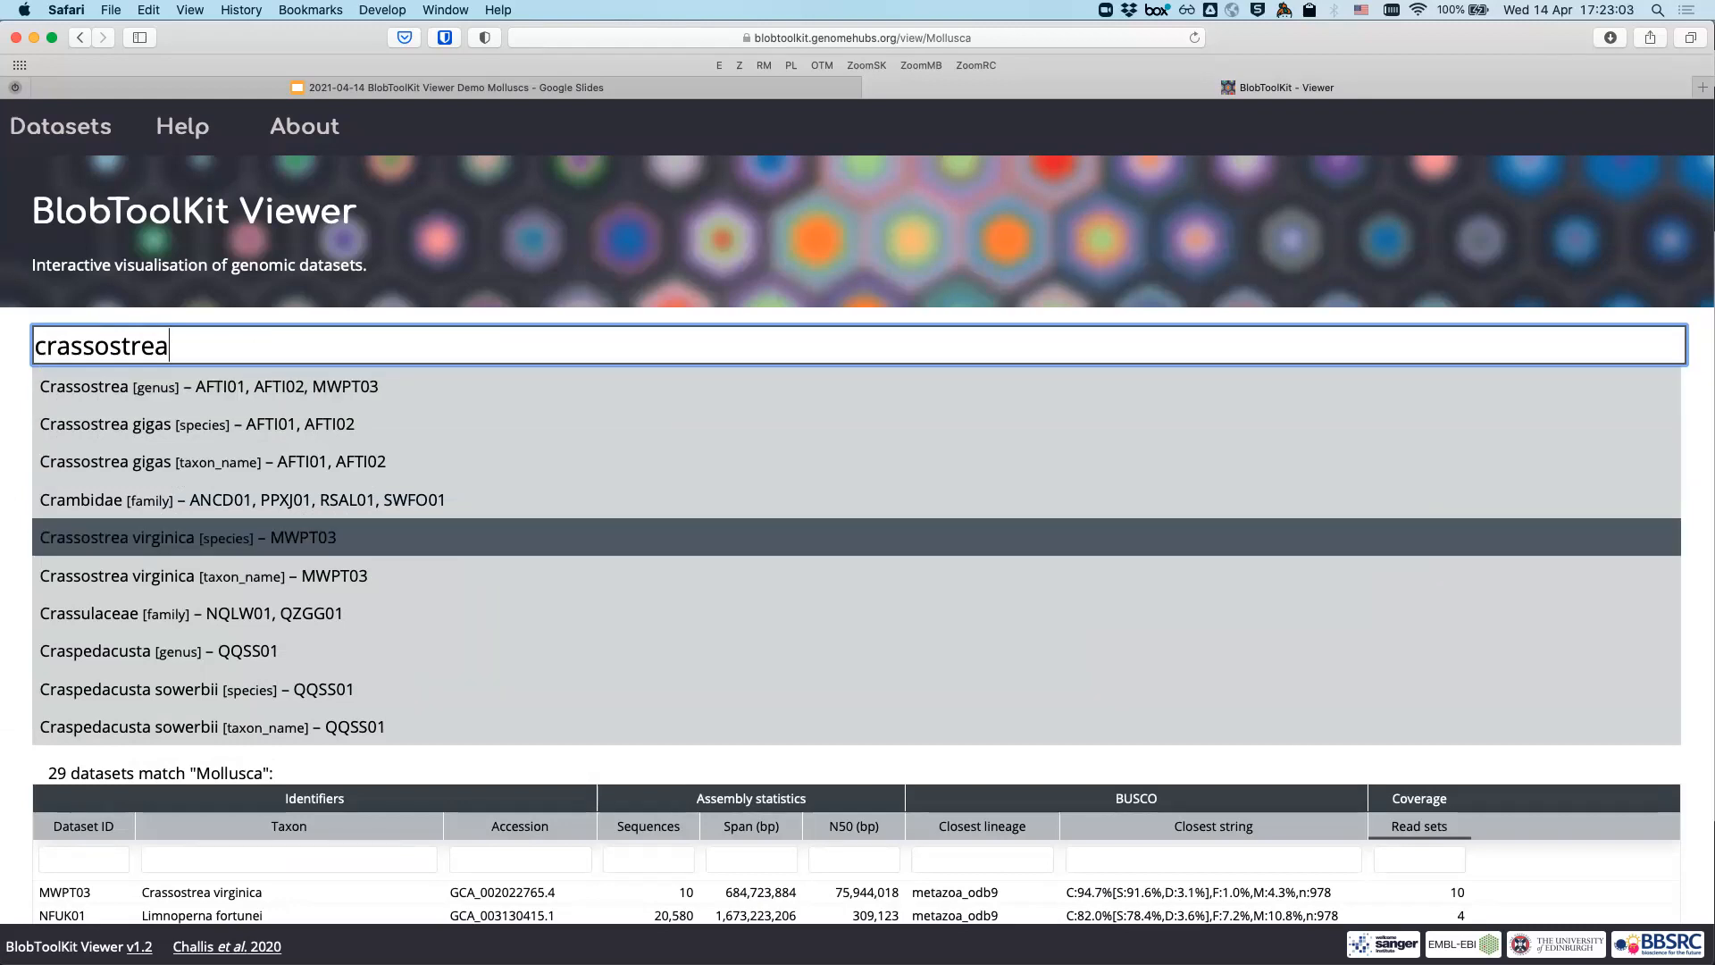
key(Return)
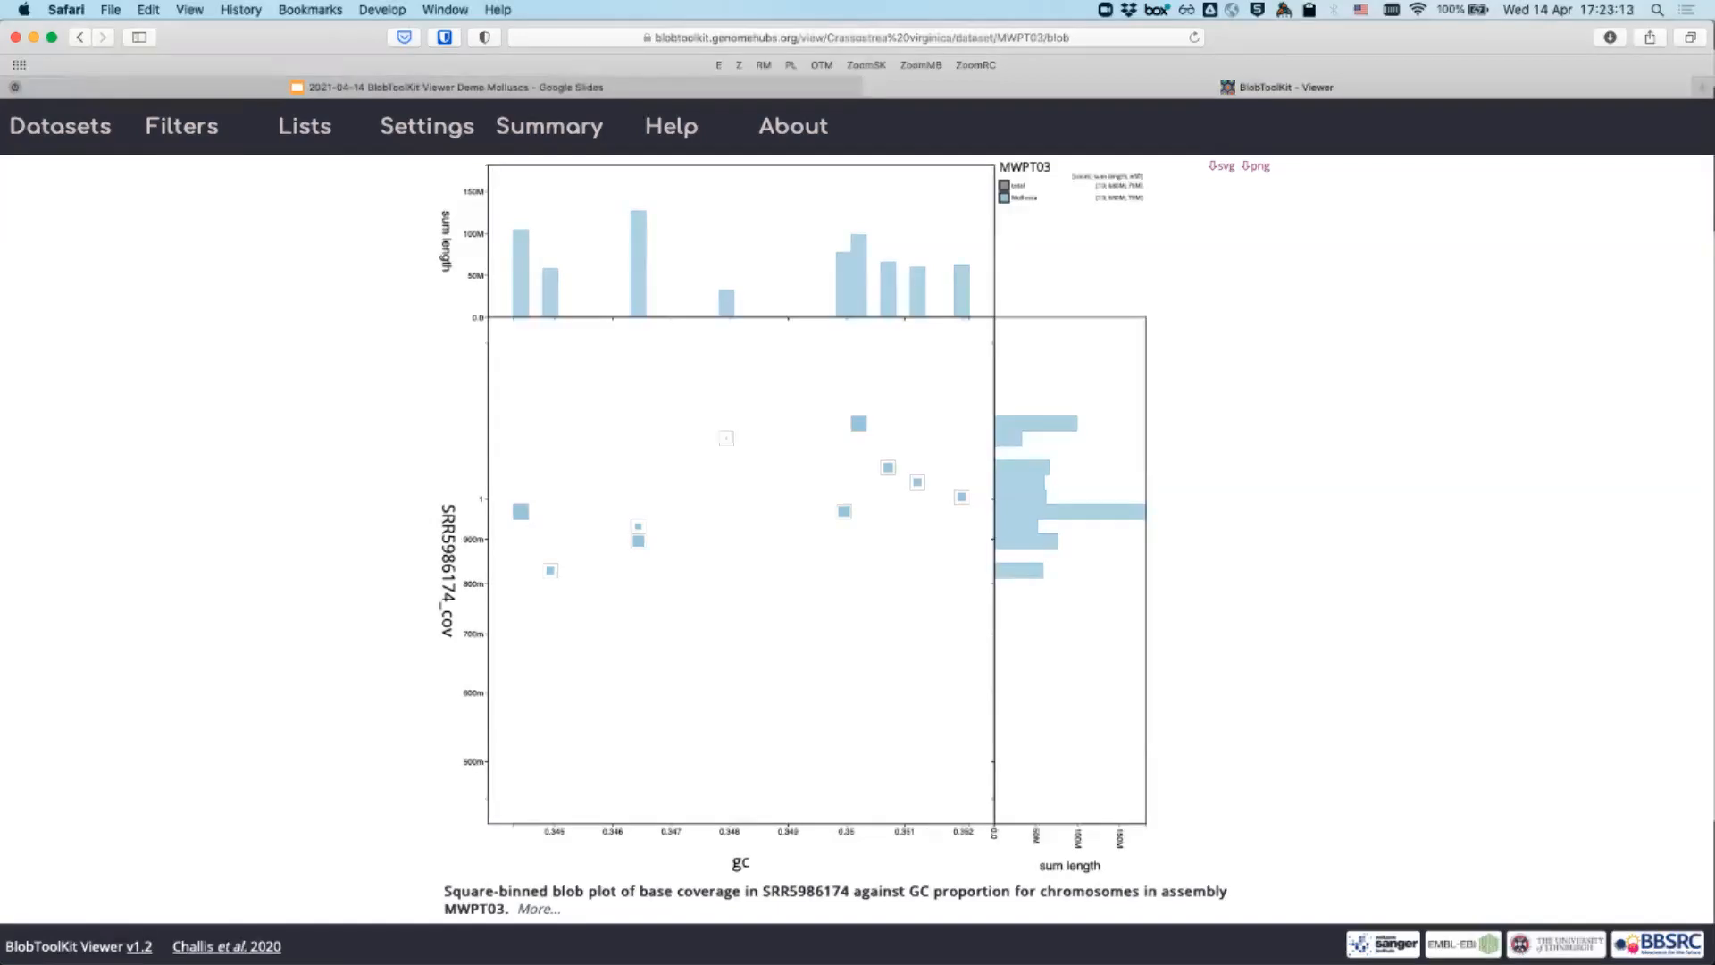
- Show the Settings panel for the MWPT03 blob plot
click(427, 126)
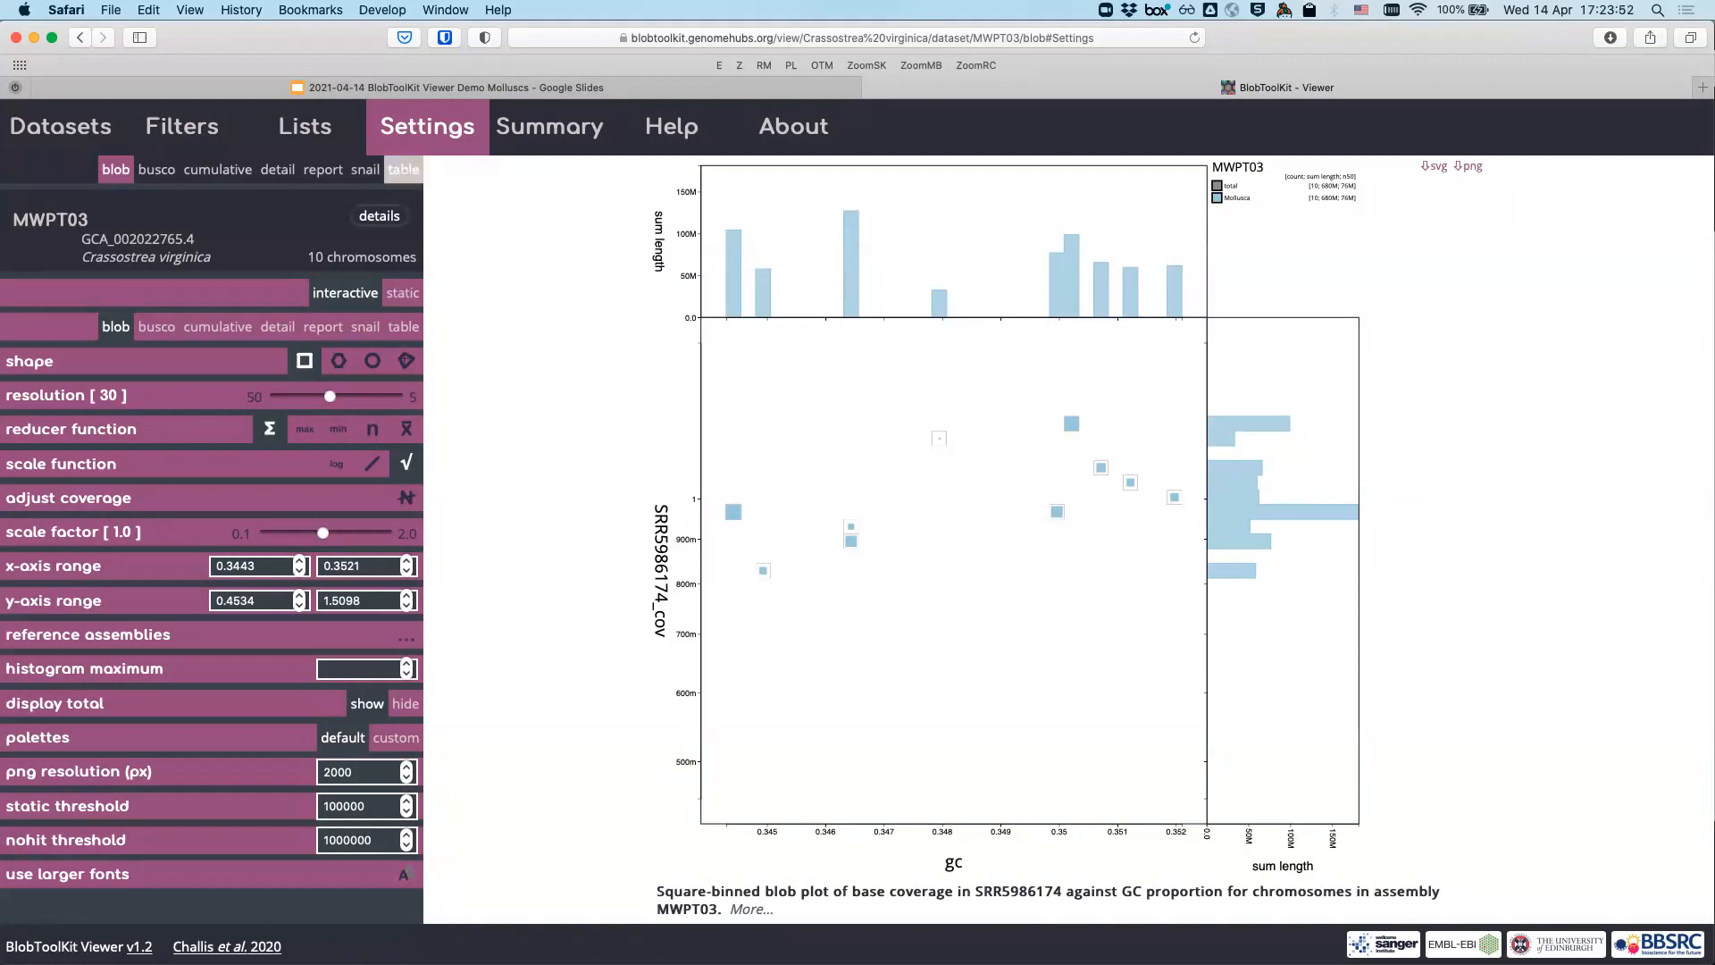
- Draw the plot points as circles instead of squares, then close the settings panel
double_click(426, 127)
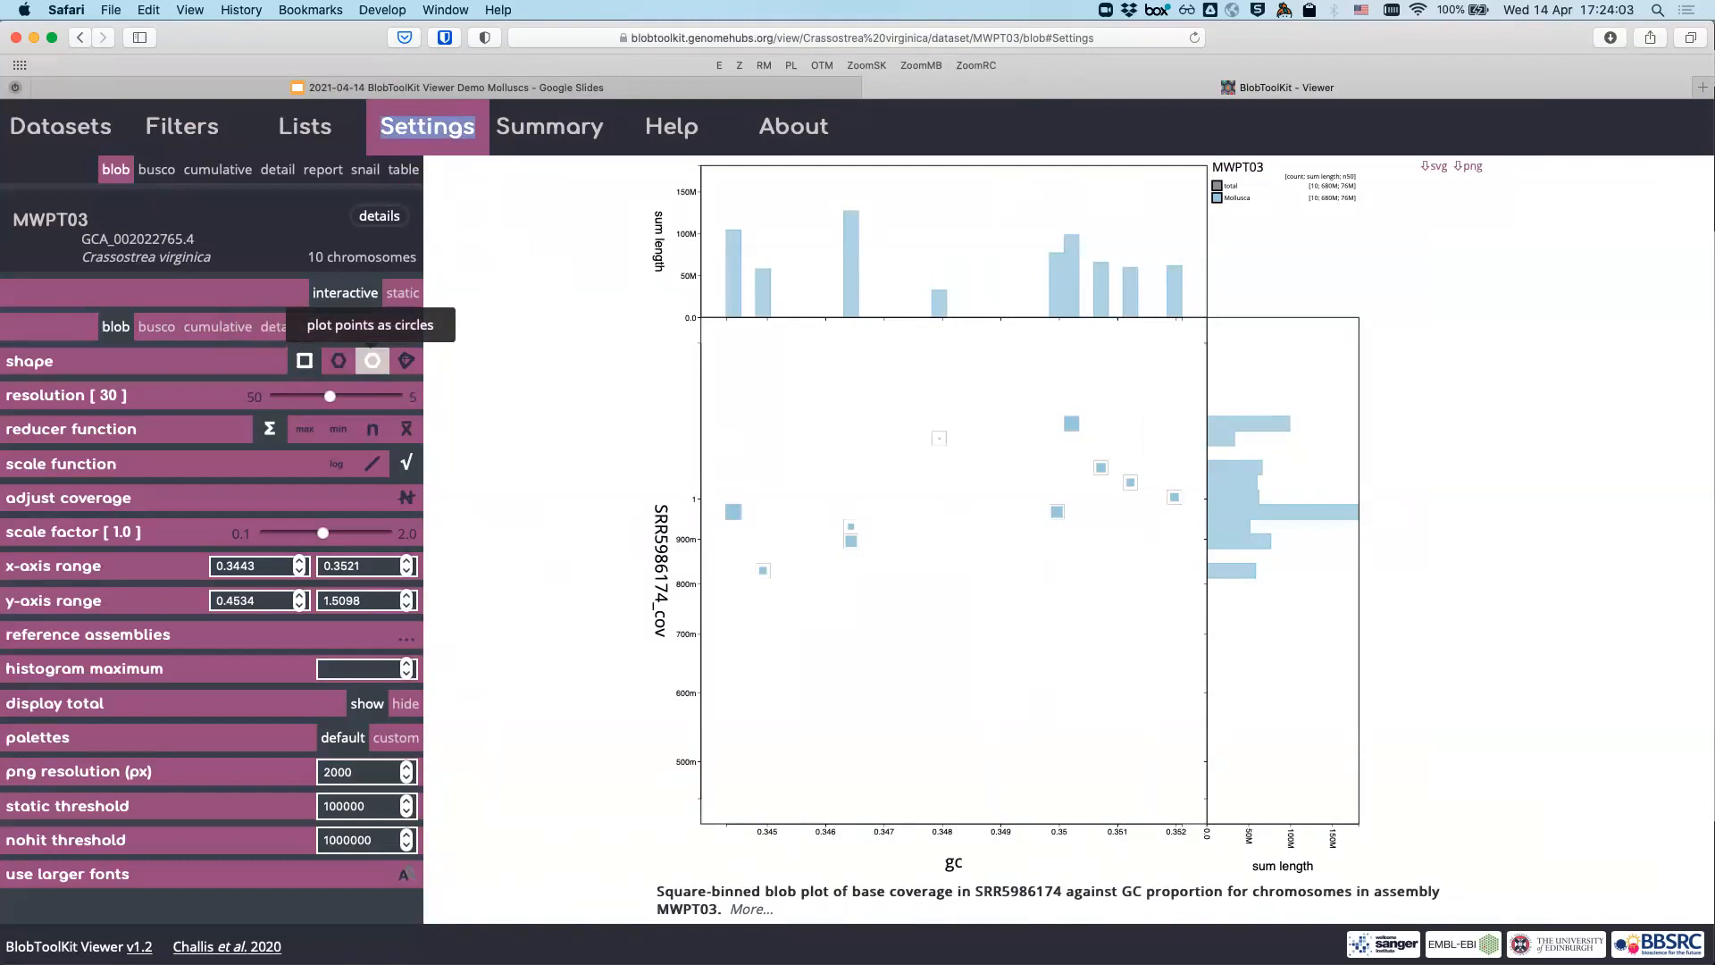
click(373, 361)
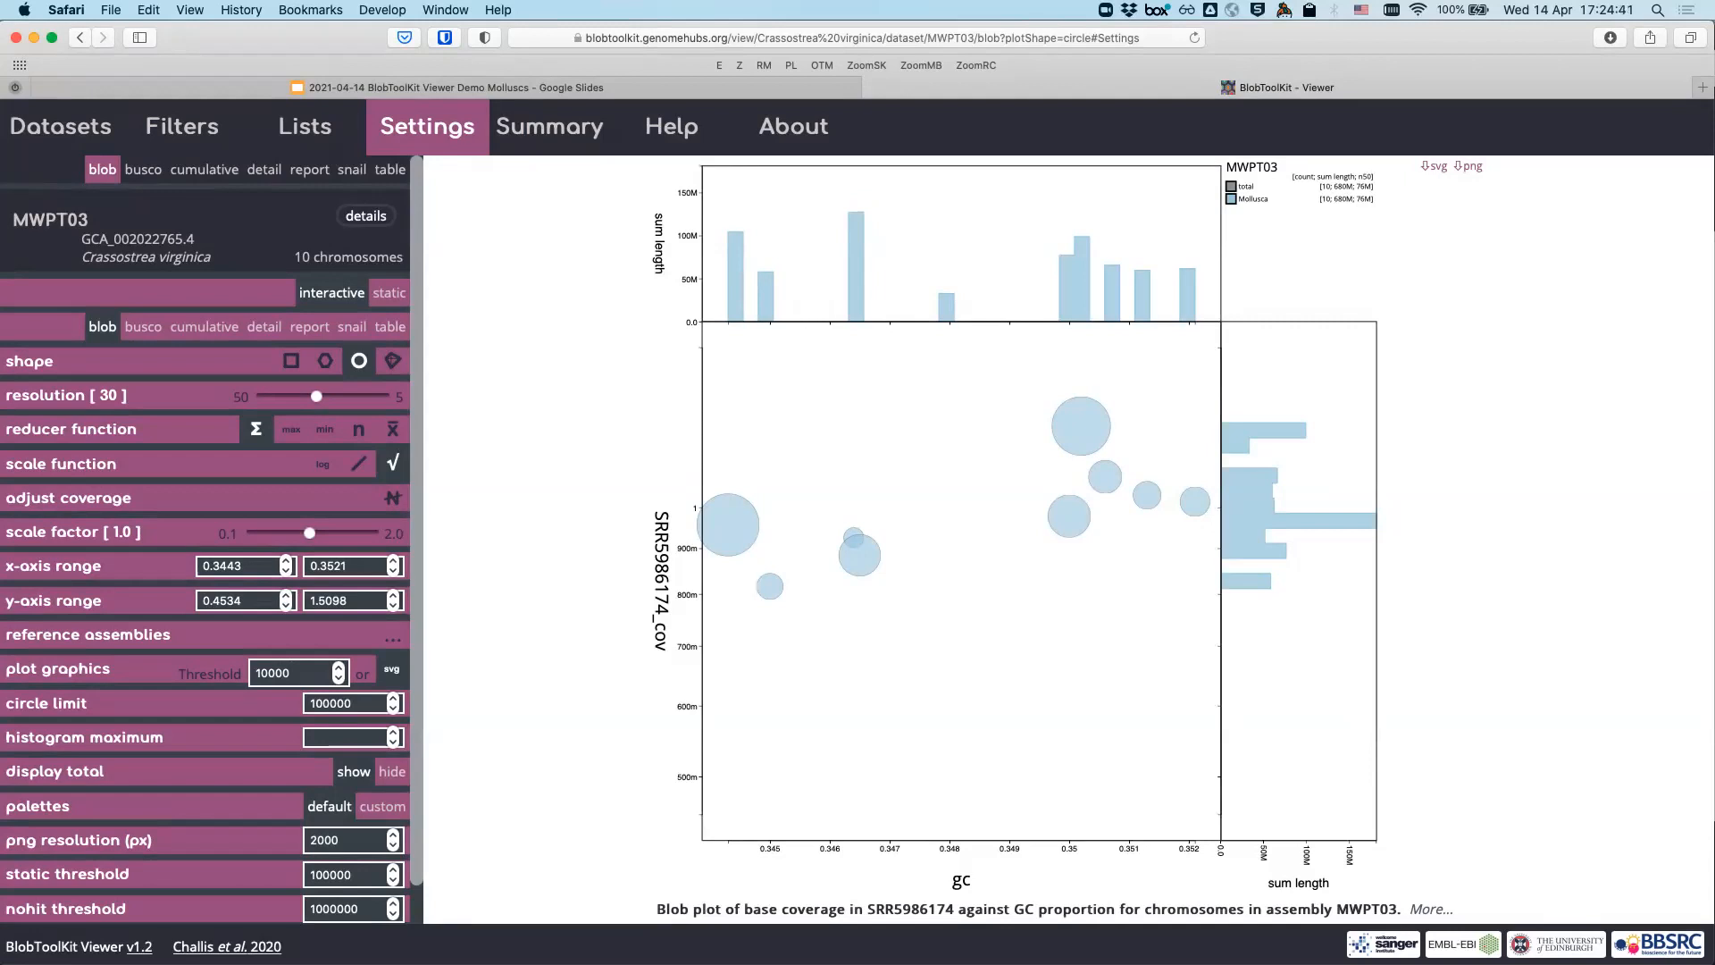
double_click(427, 127)
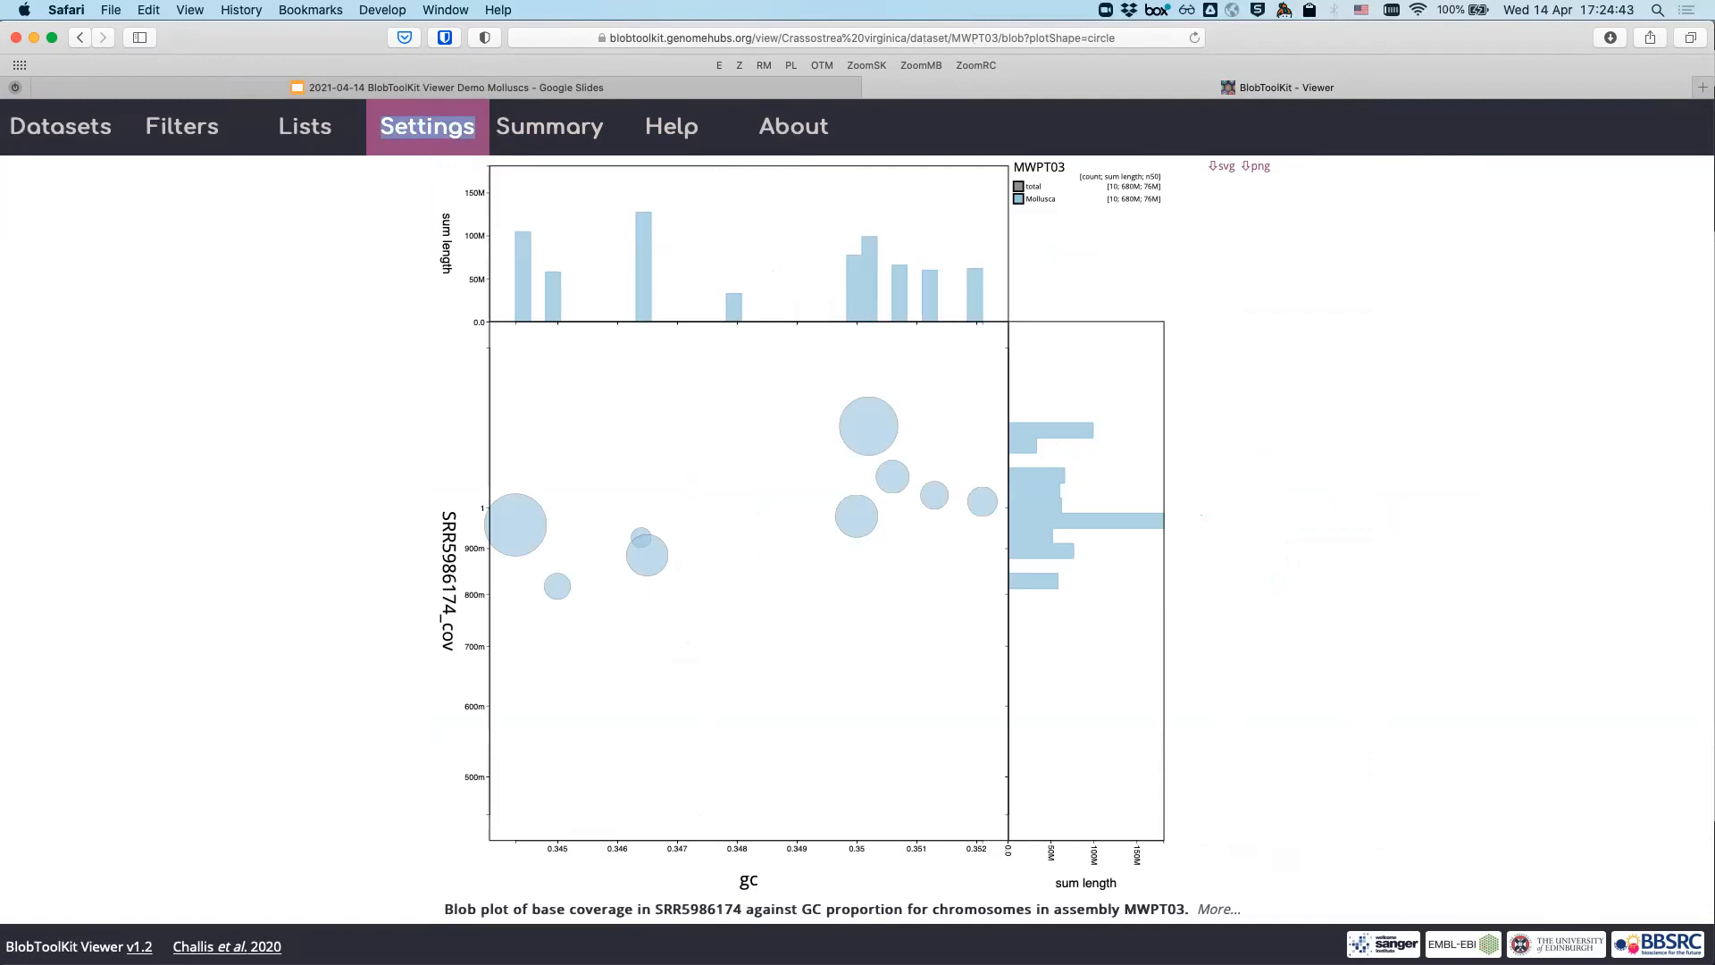
- Replace the GC axis limits with a minimum of 0.1 and a maximum of 1
drag(242, 566, 201, 567)
text(0.1)
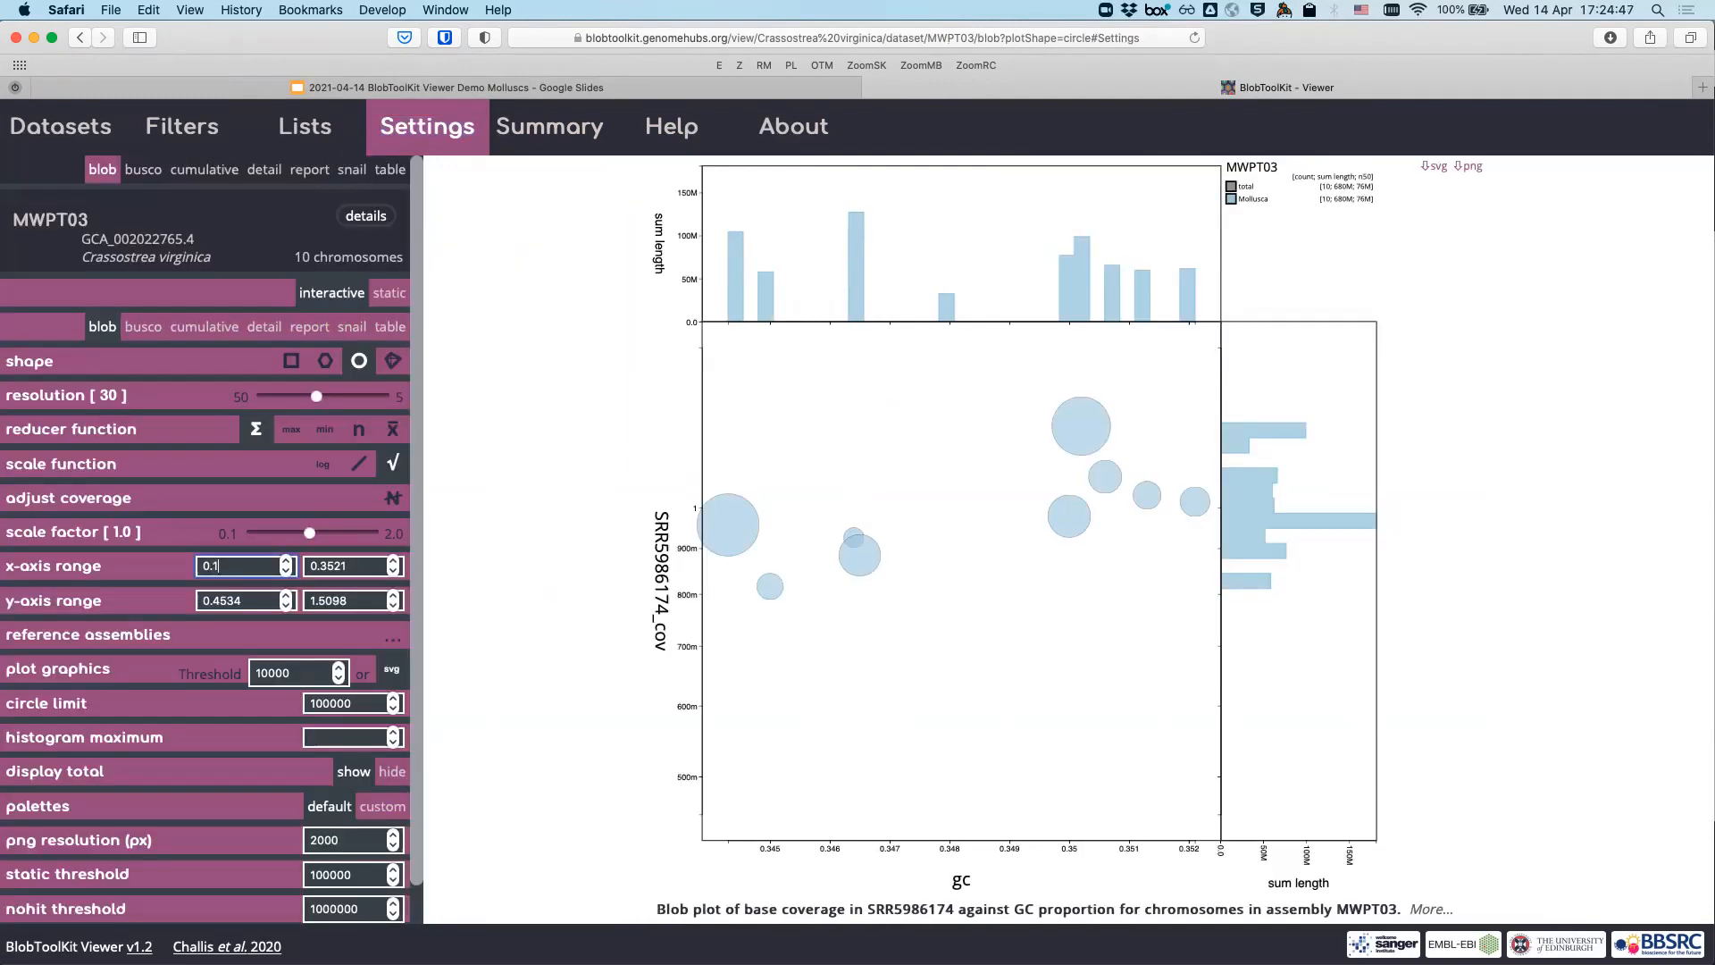
key(Tab)
text(1)
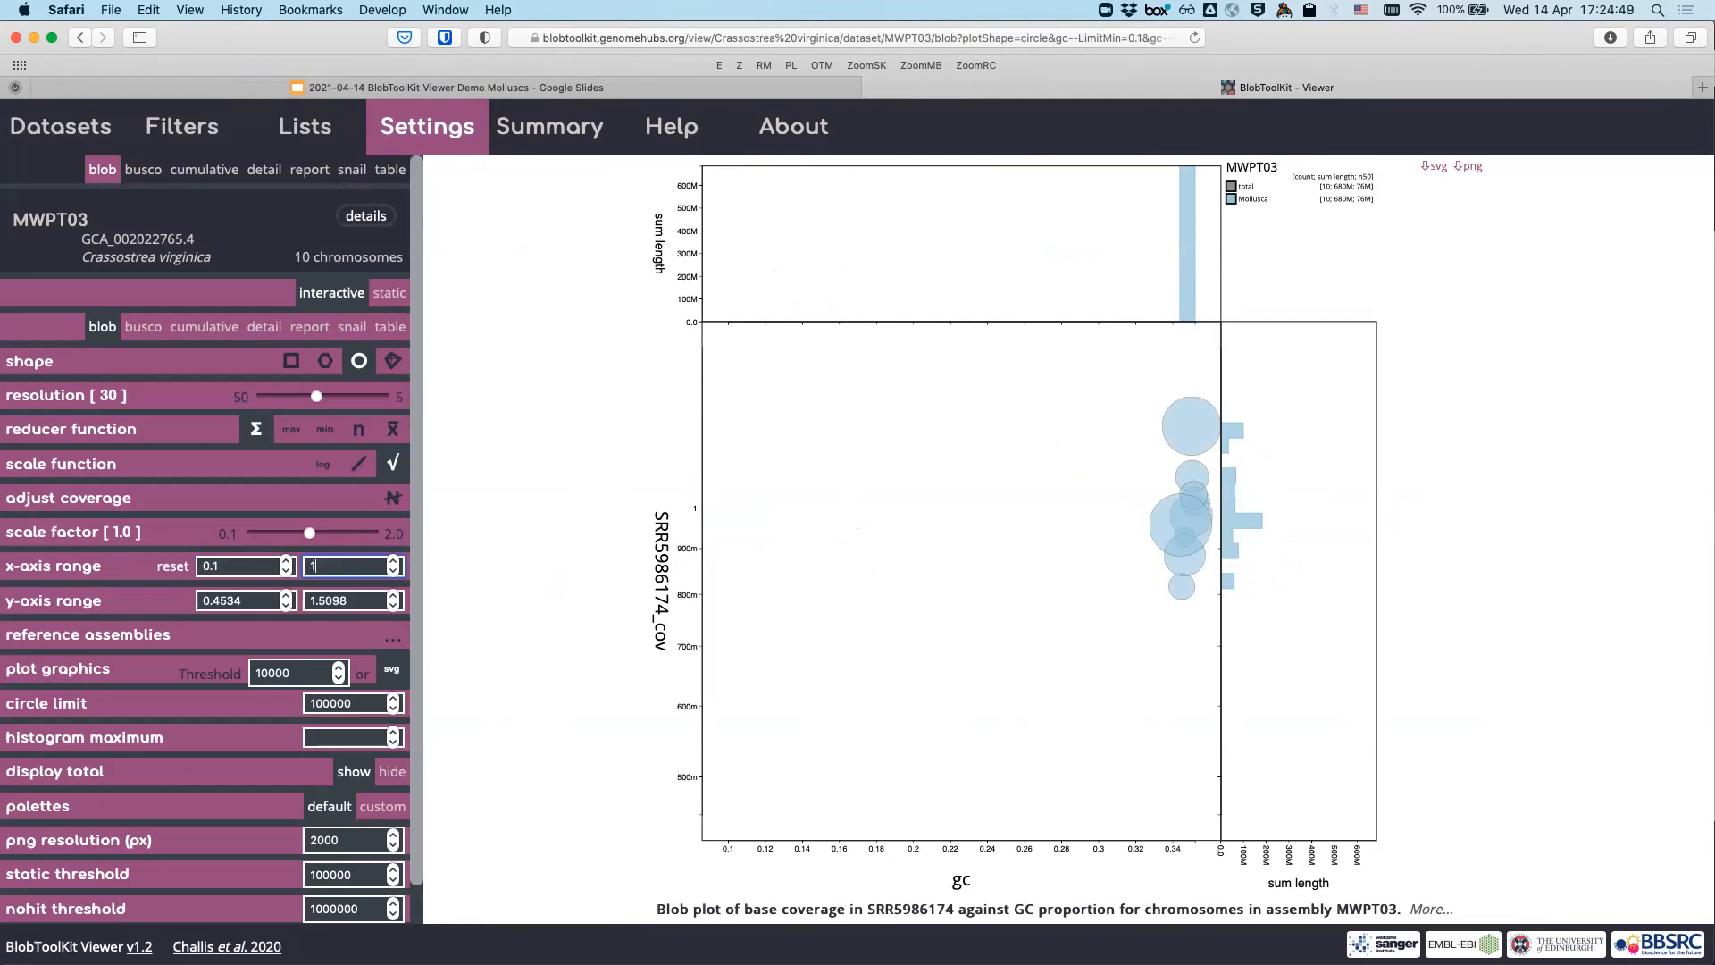
key(Tab)
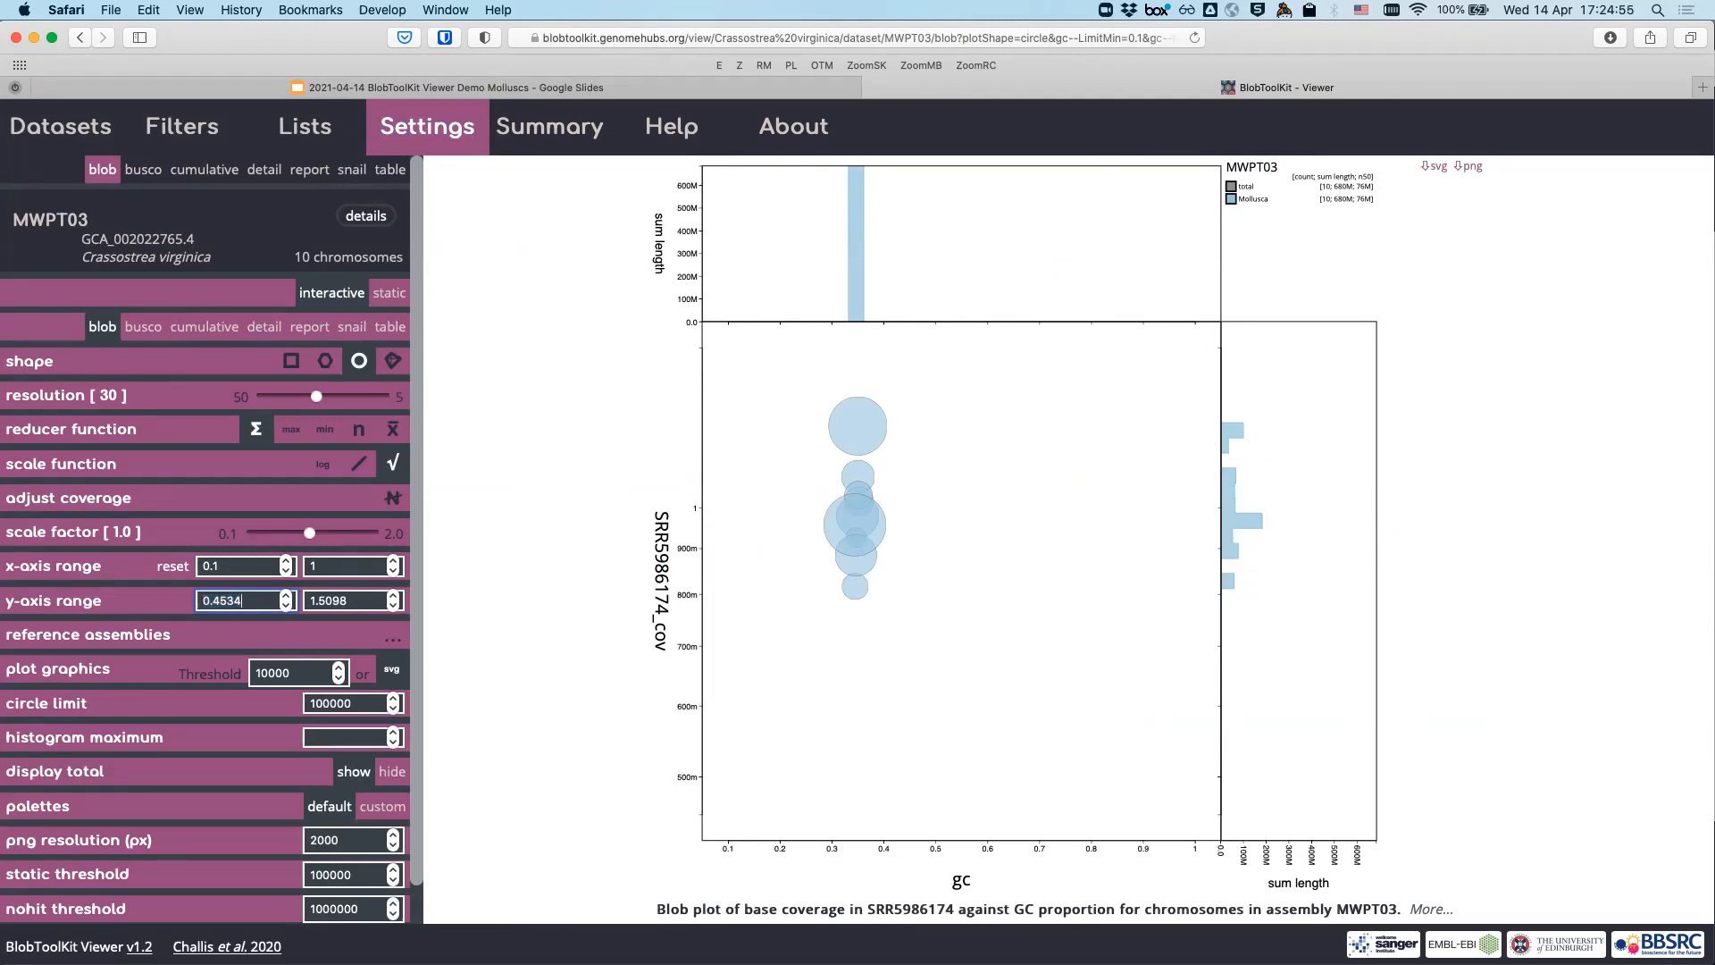
- Enter coverage axis limits of 0.1 minimum and 10 maximum
text(0.1)
key(Tab)
text(10)
key(Return)
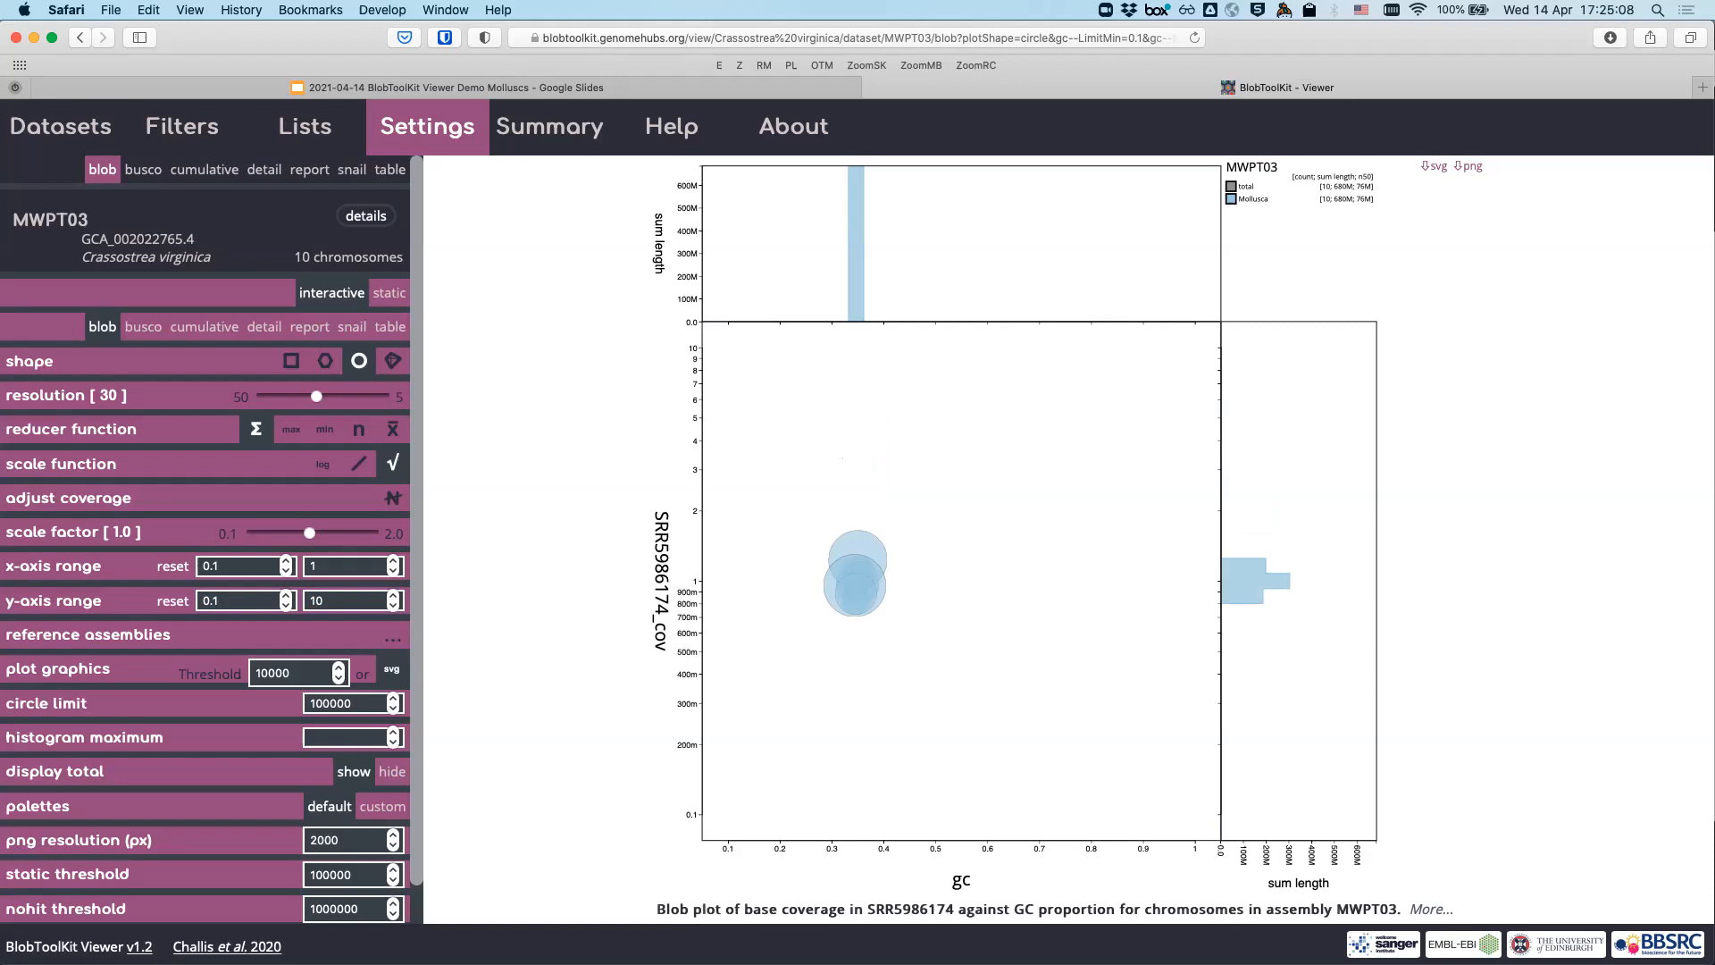
- Turn on the 'use larger fonts' option in the Settings panel
scroll(205, 535, down, 1)
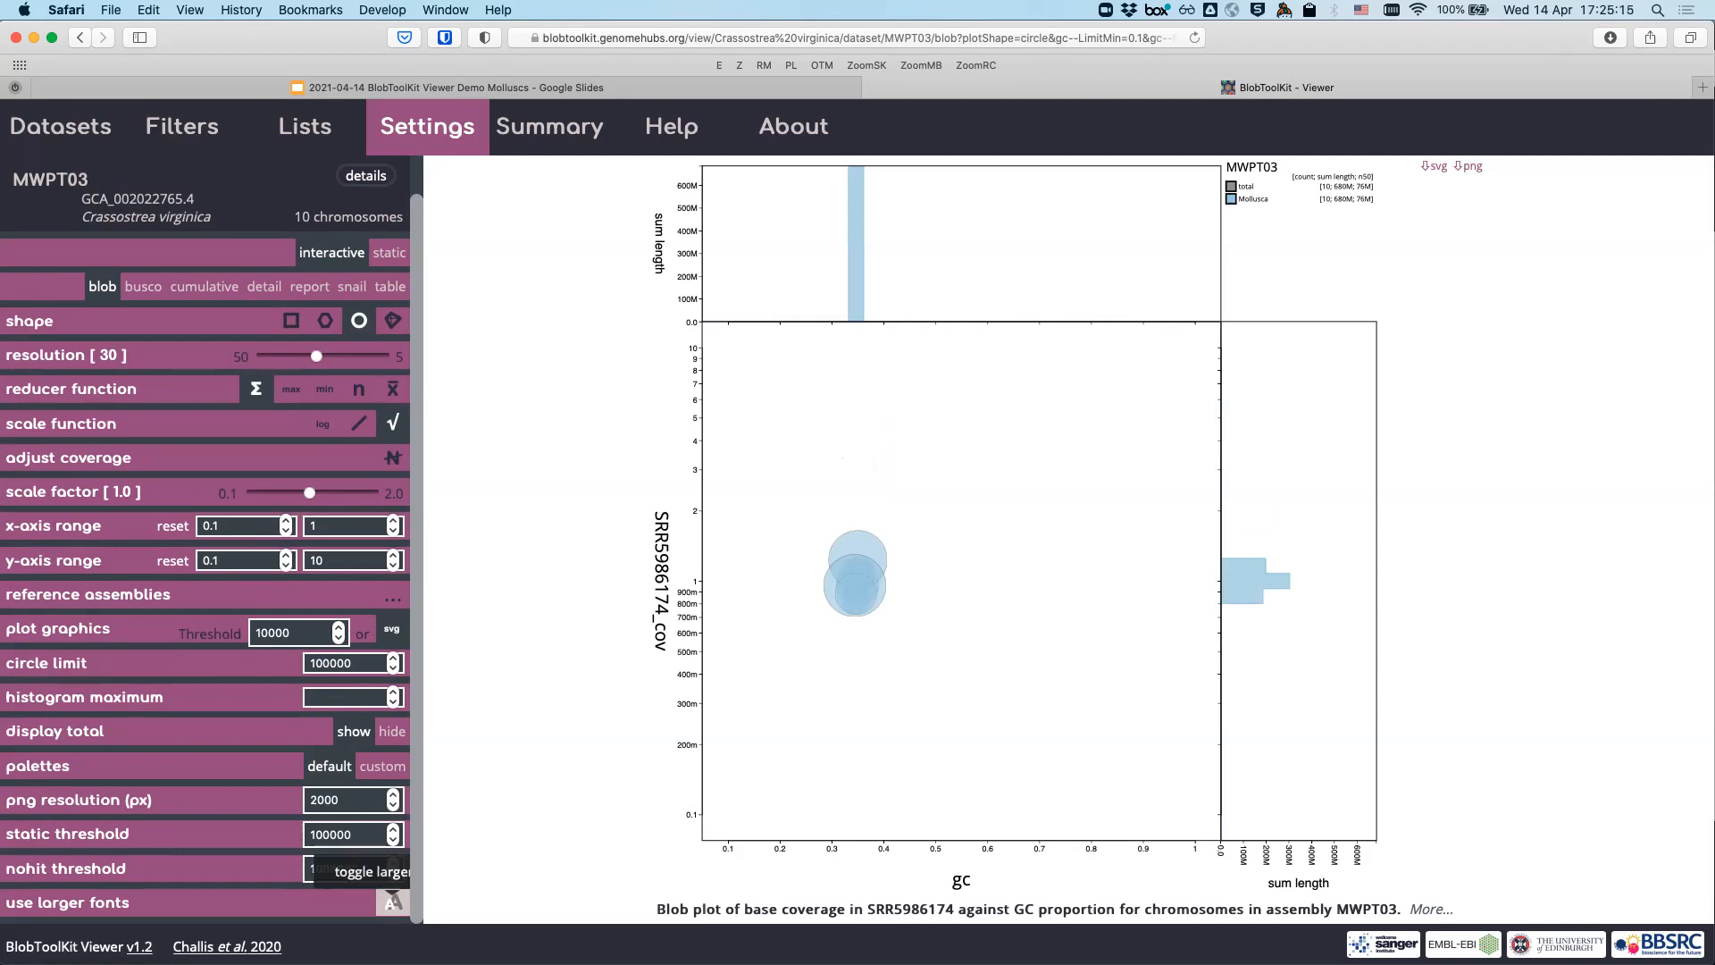
click(393, 902)
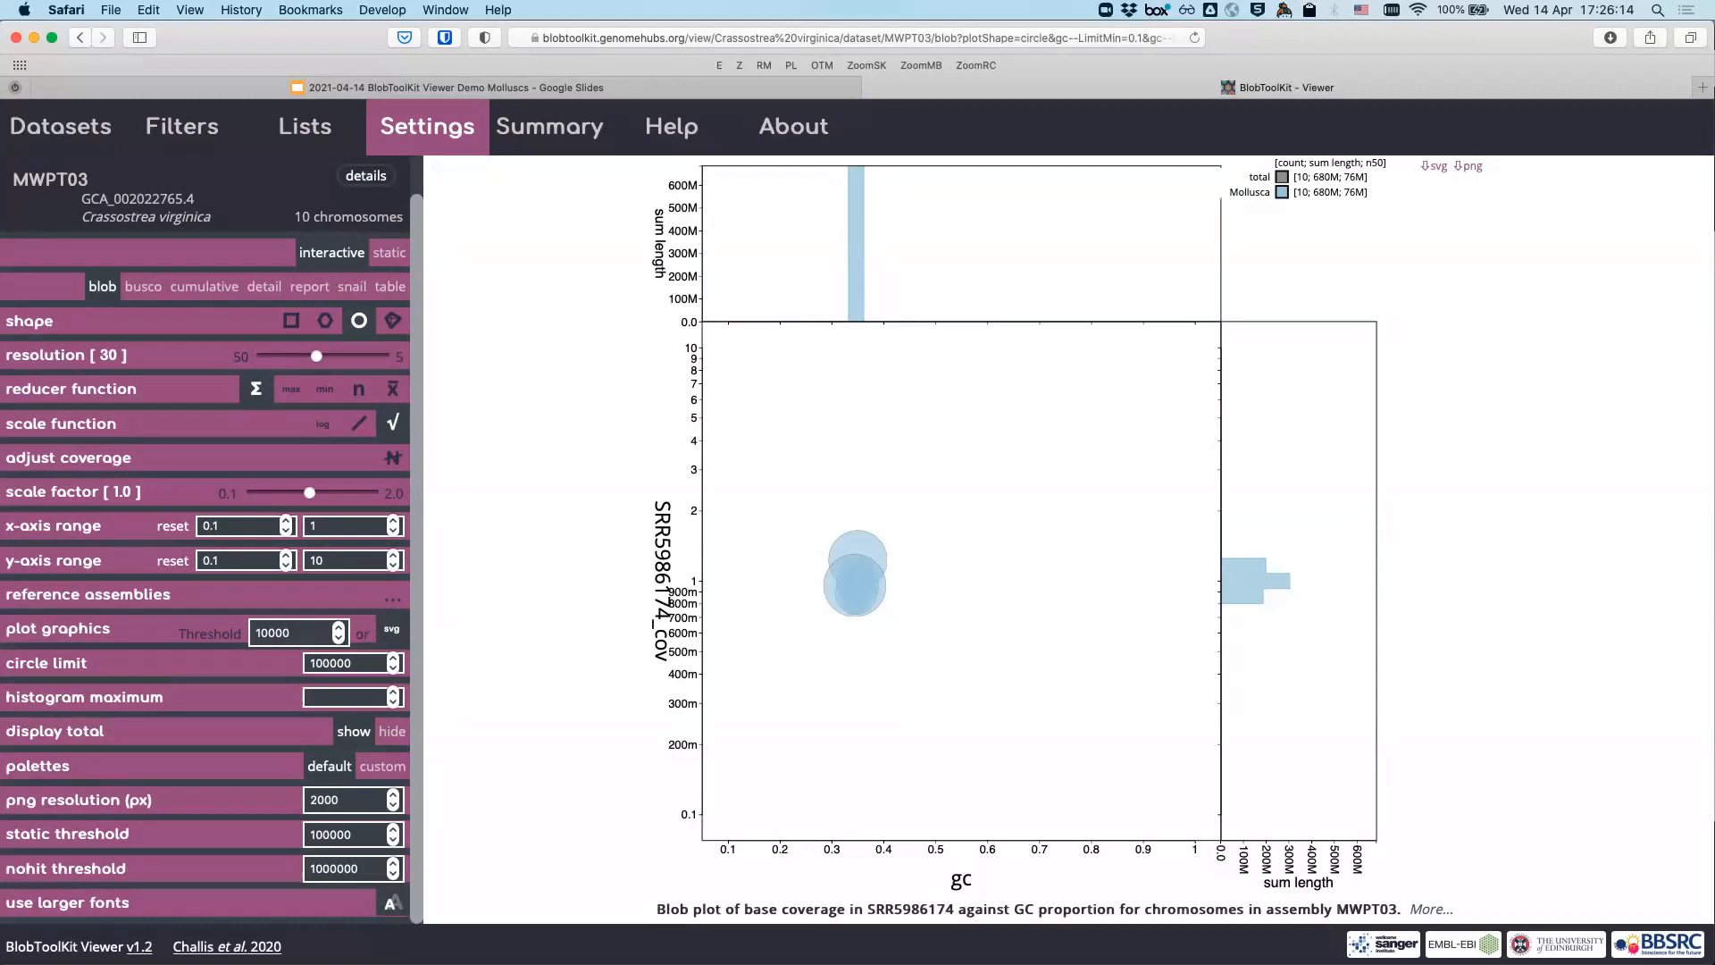
- Activate the SRR5986170_cov coverage filter, spanning 0.4534 to 1.5098, in the Filters sidebar
click(182, 126)
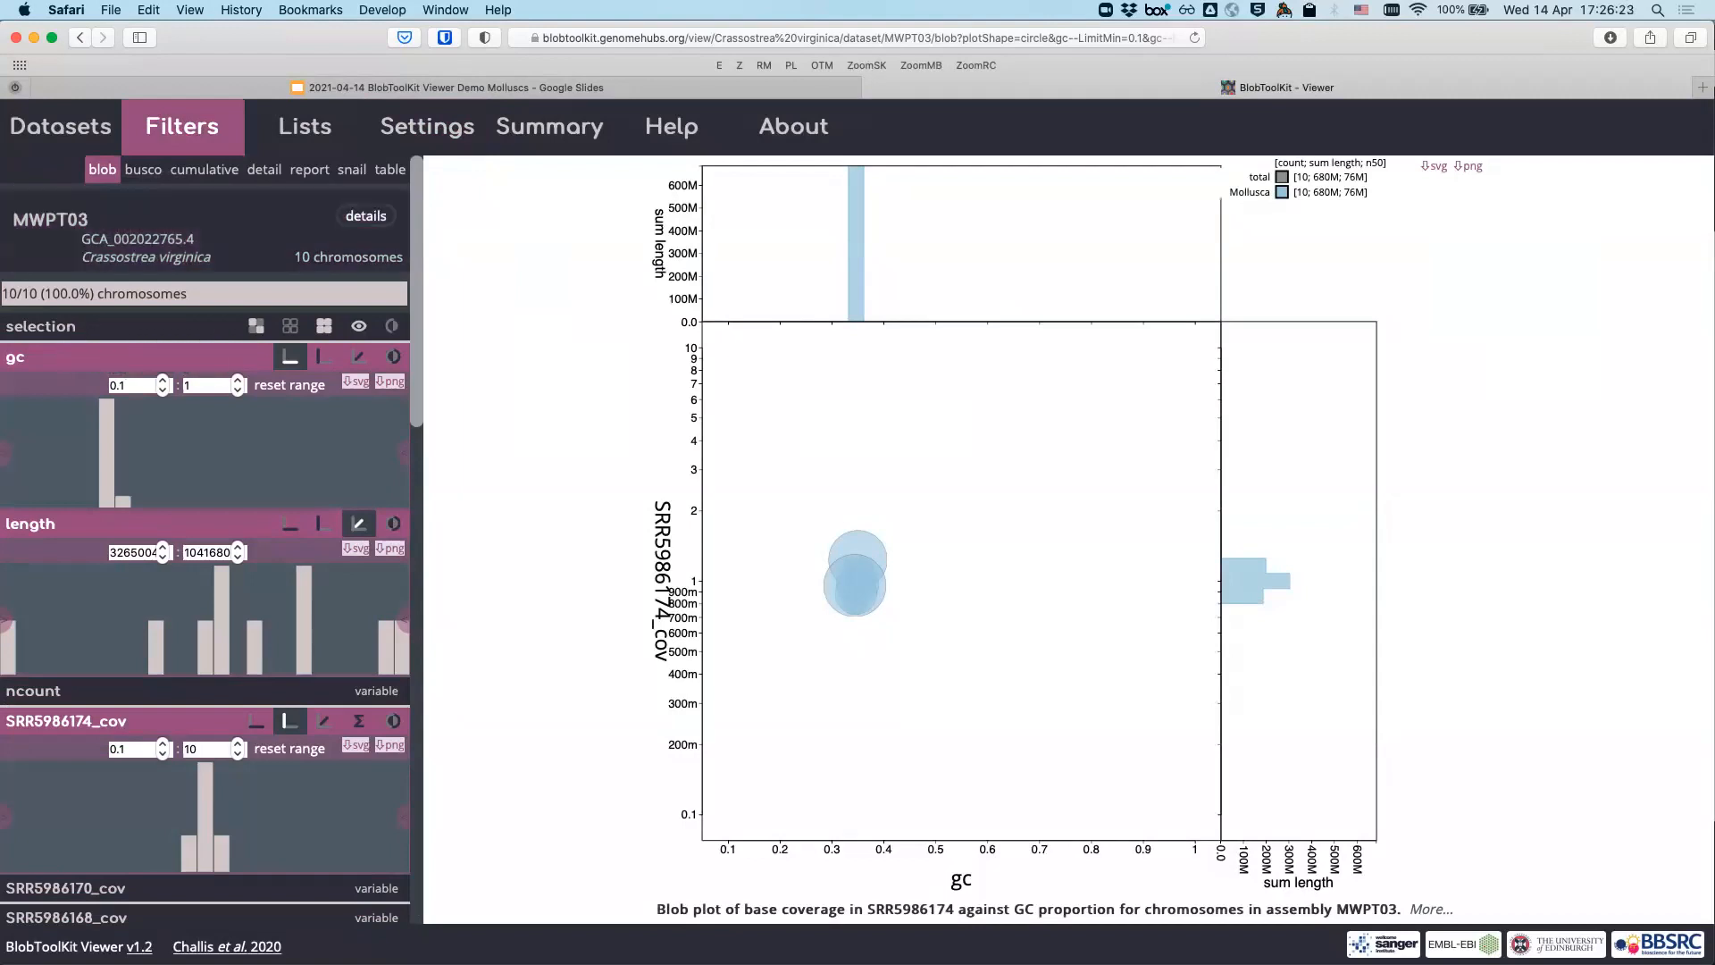
scroll(134, 451, down, 3)
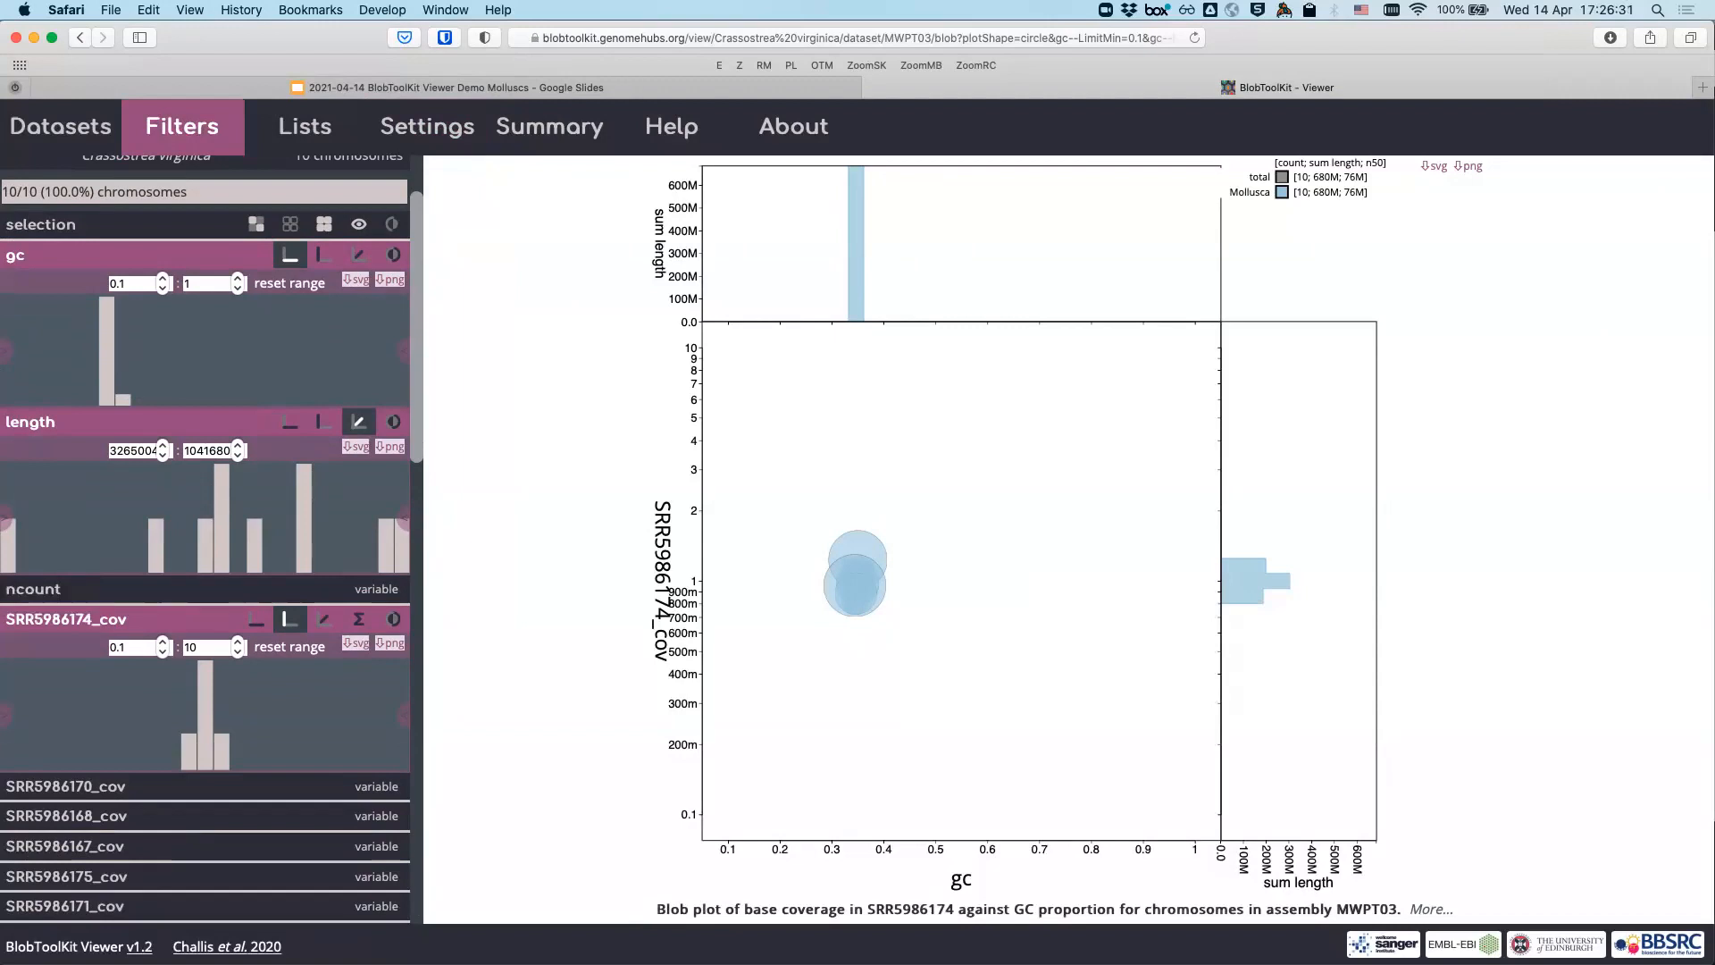
scroll(205, 536, down, 2)
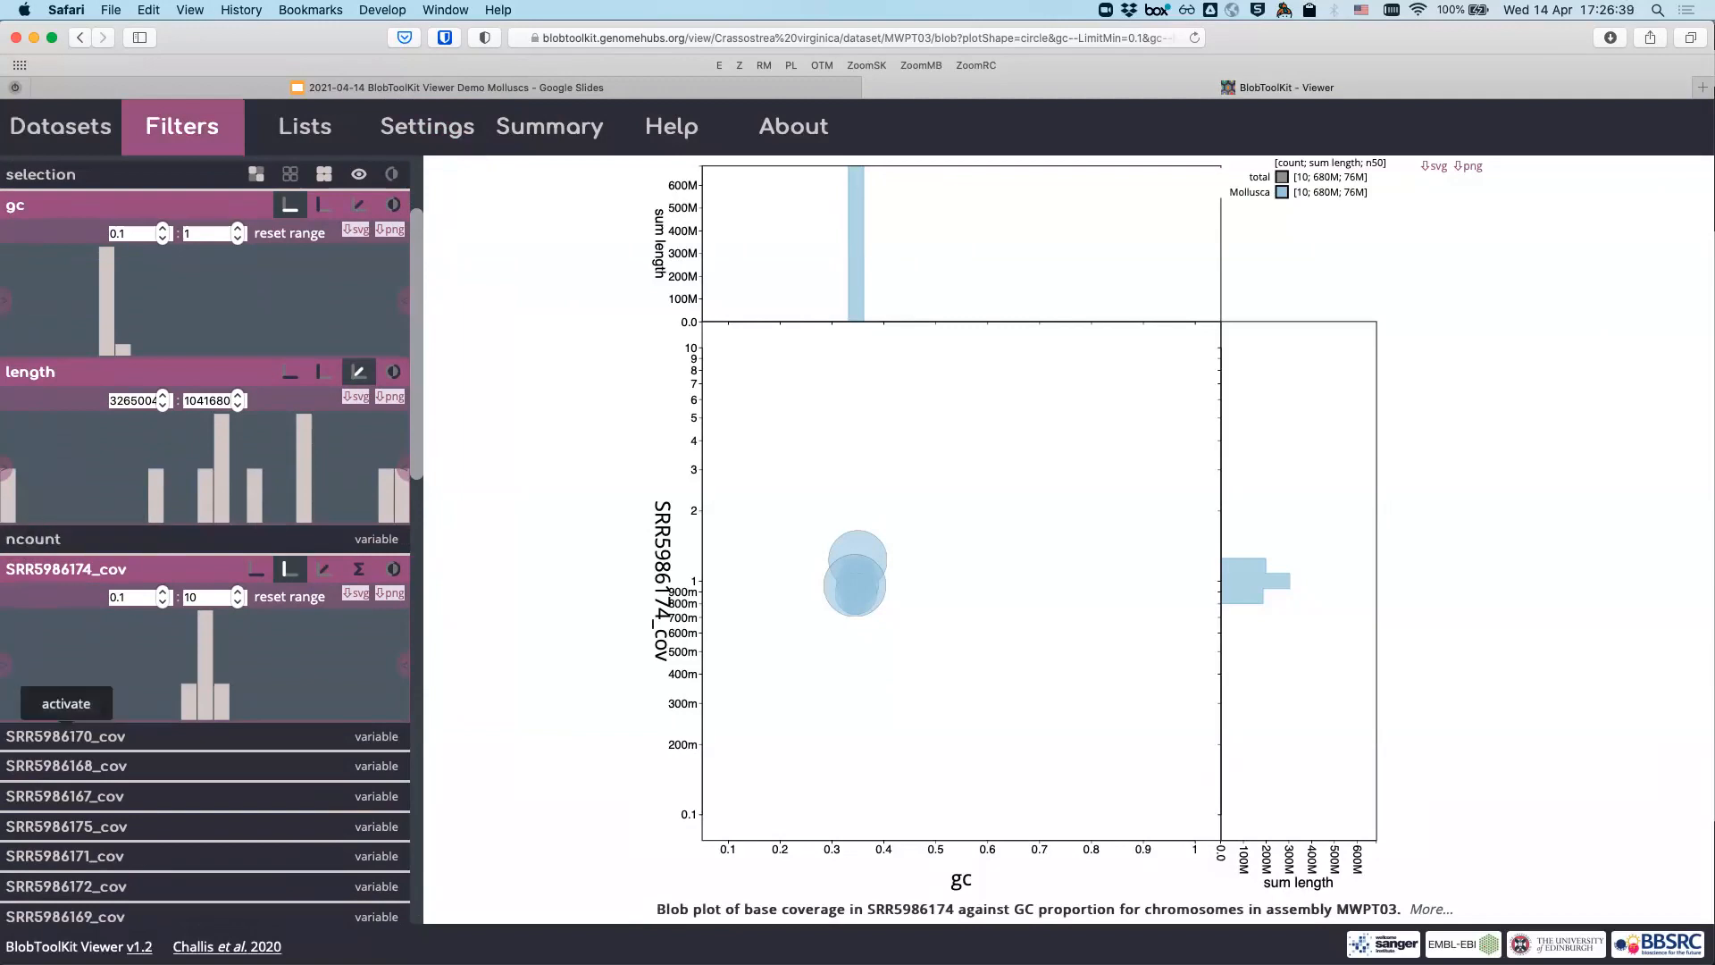
click(66, 735)
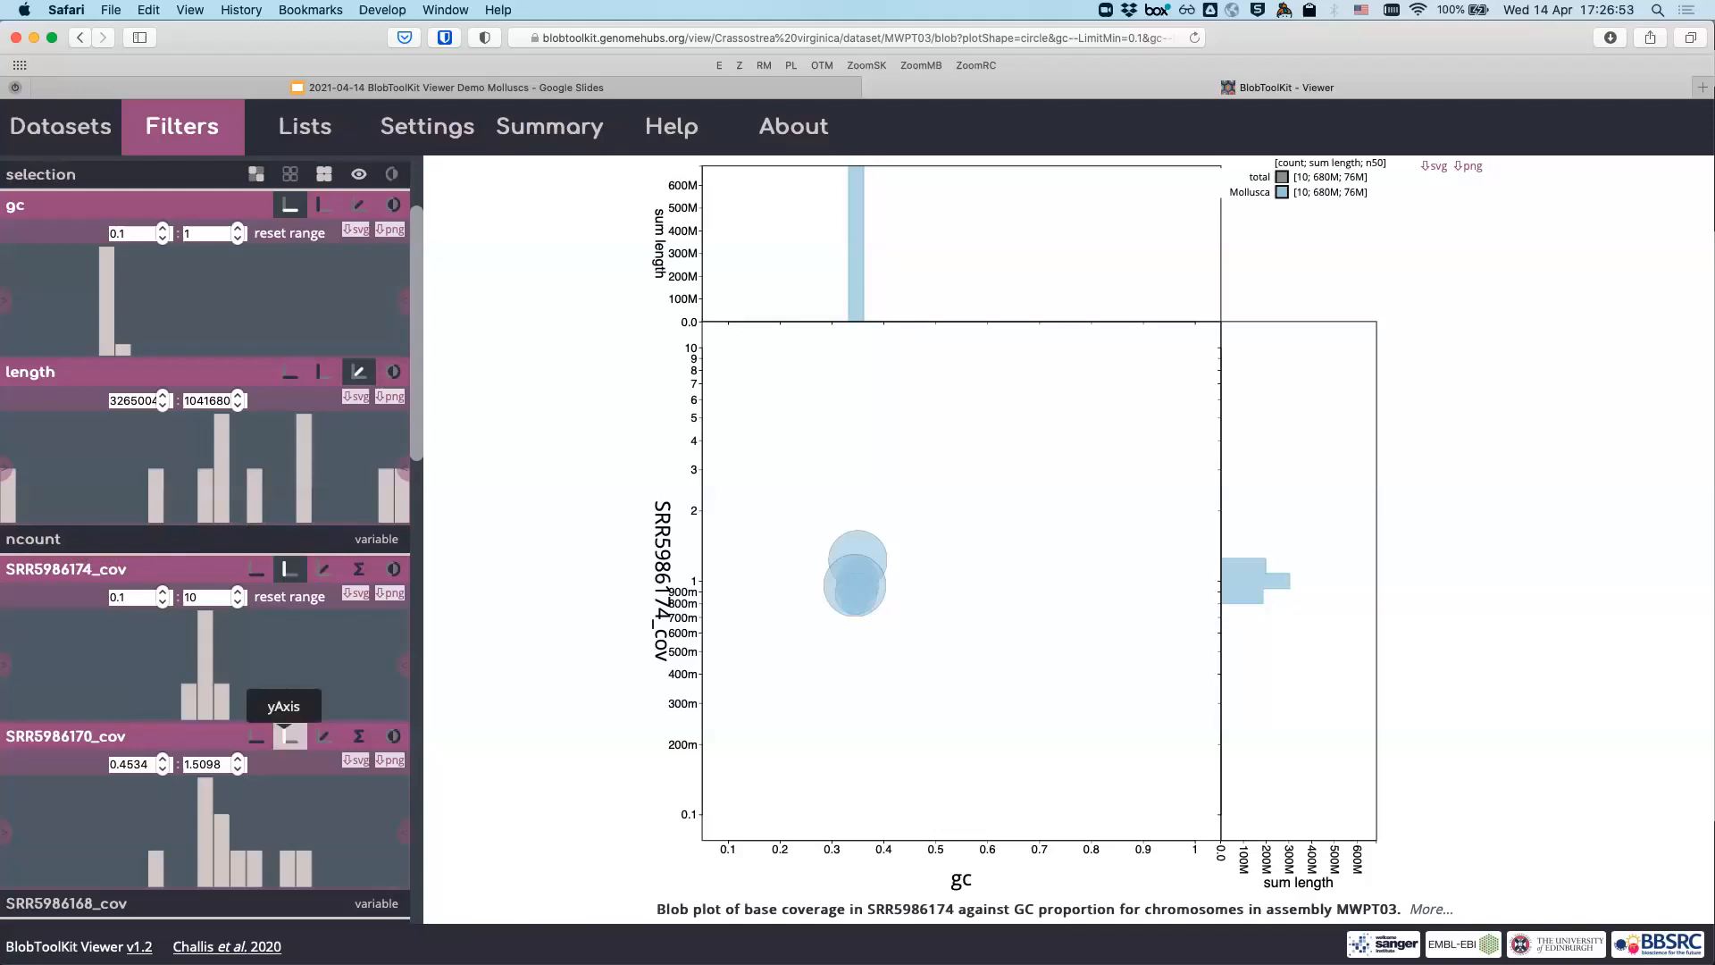
- Put SRR5986170_cov on the y axis and activate the SRR5986168_cov and SRR5986167_cov filters
click(286, 734)
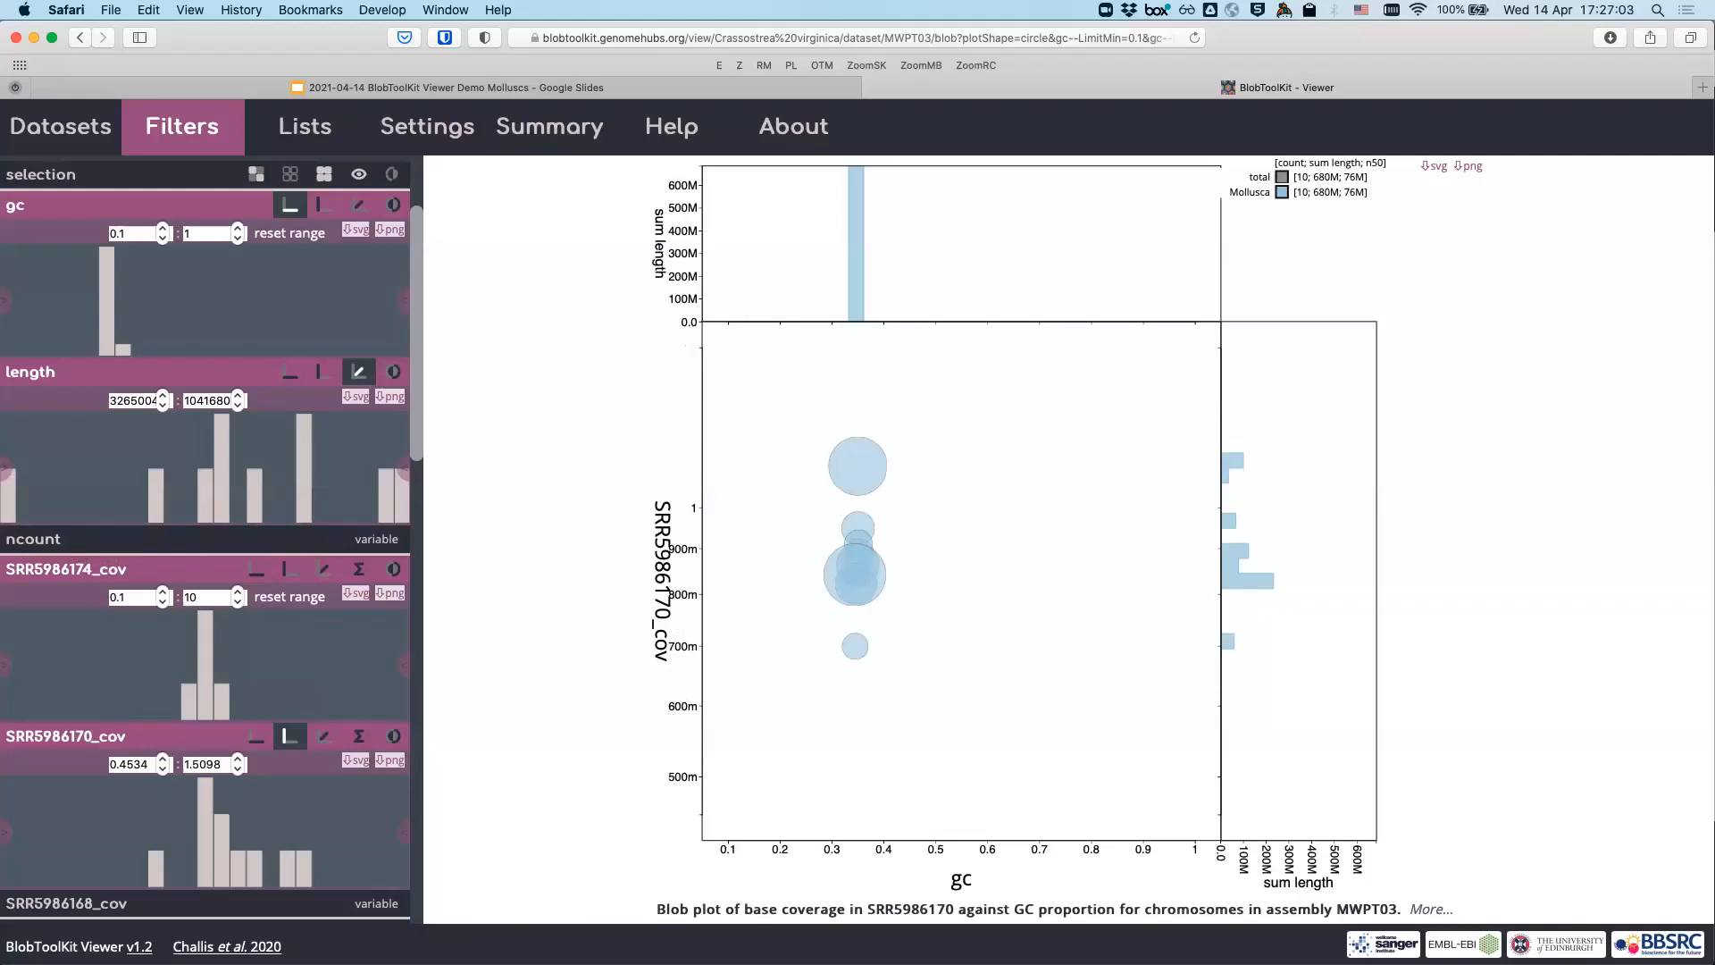
scroll(295, 715, down, 5)
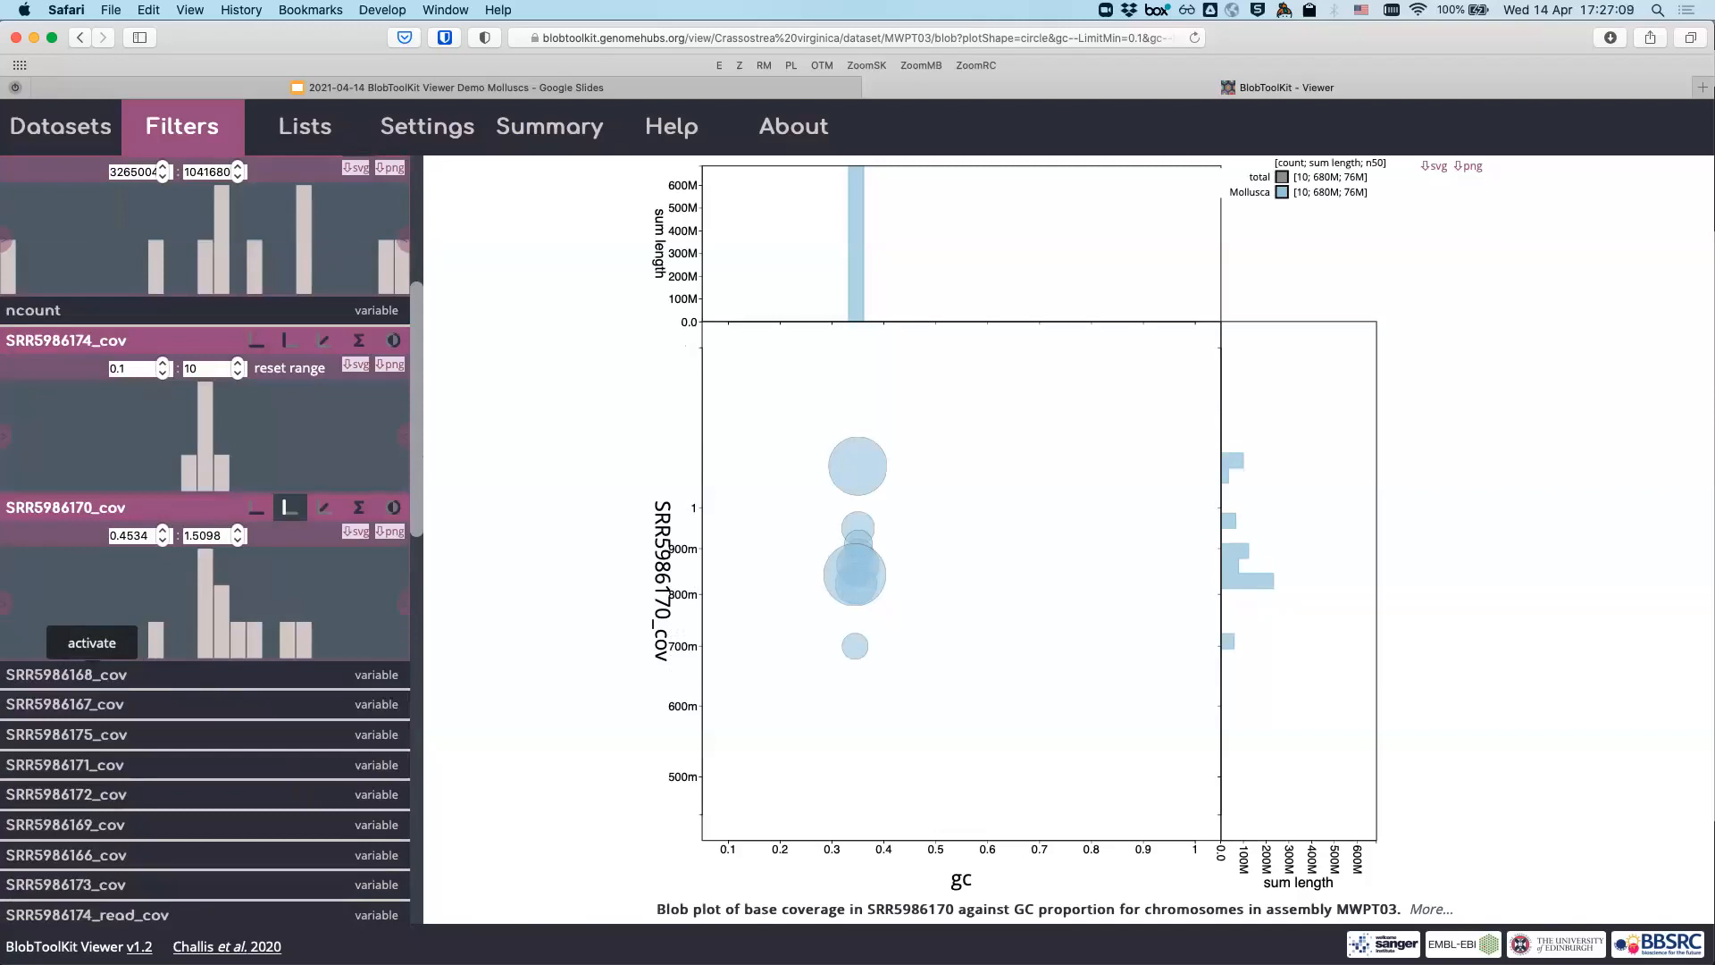
click(81, 674)
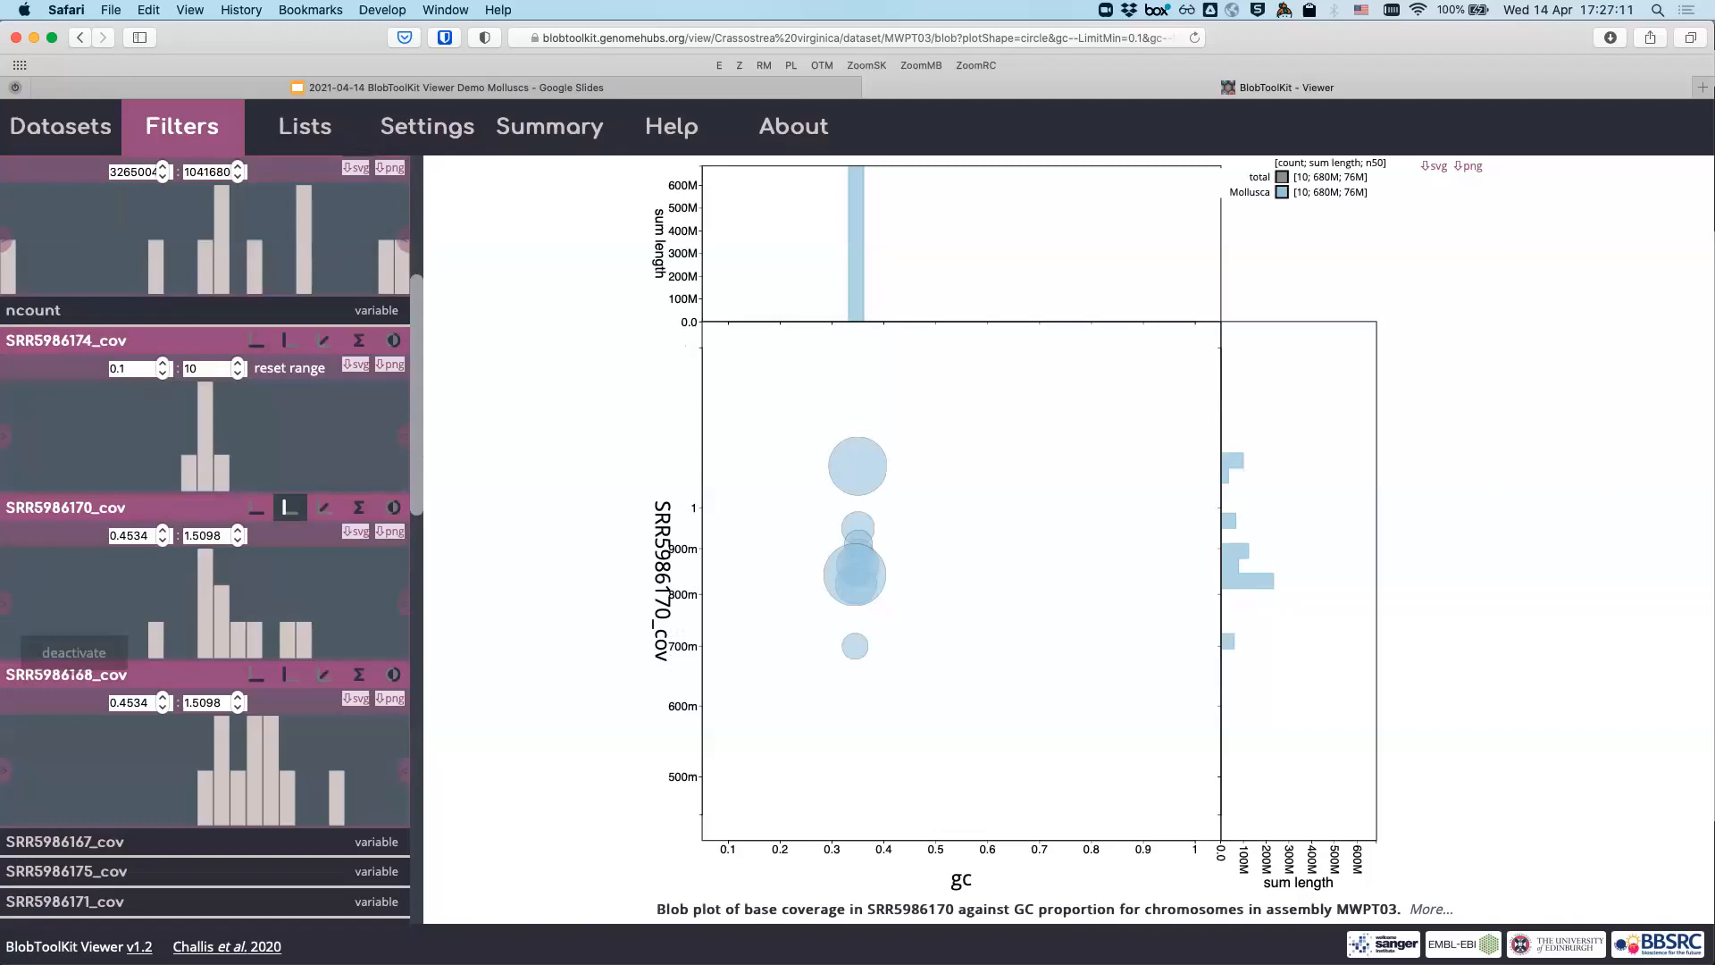
click(55, 841)
scroll(56, 844, down, 3)
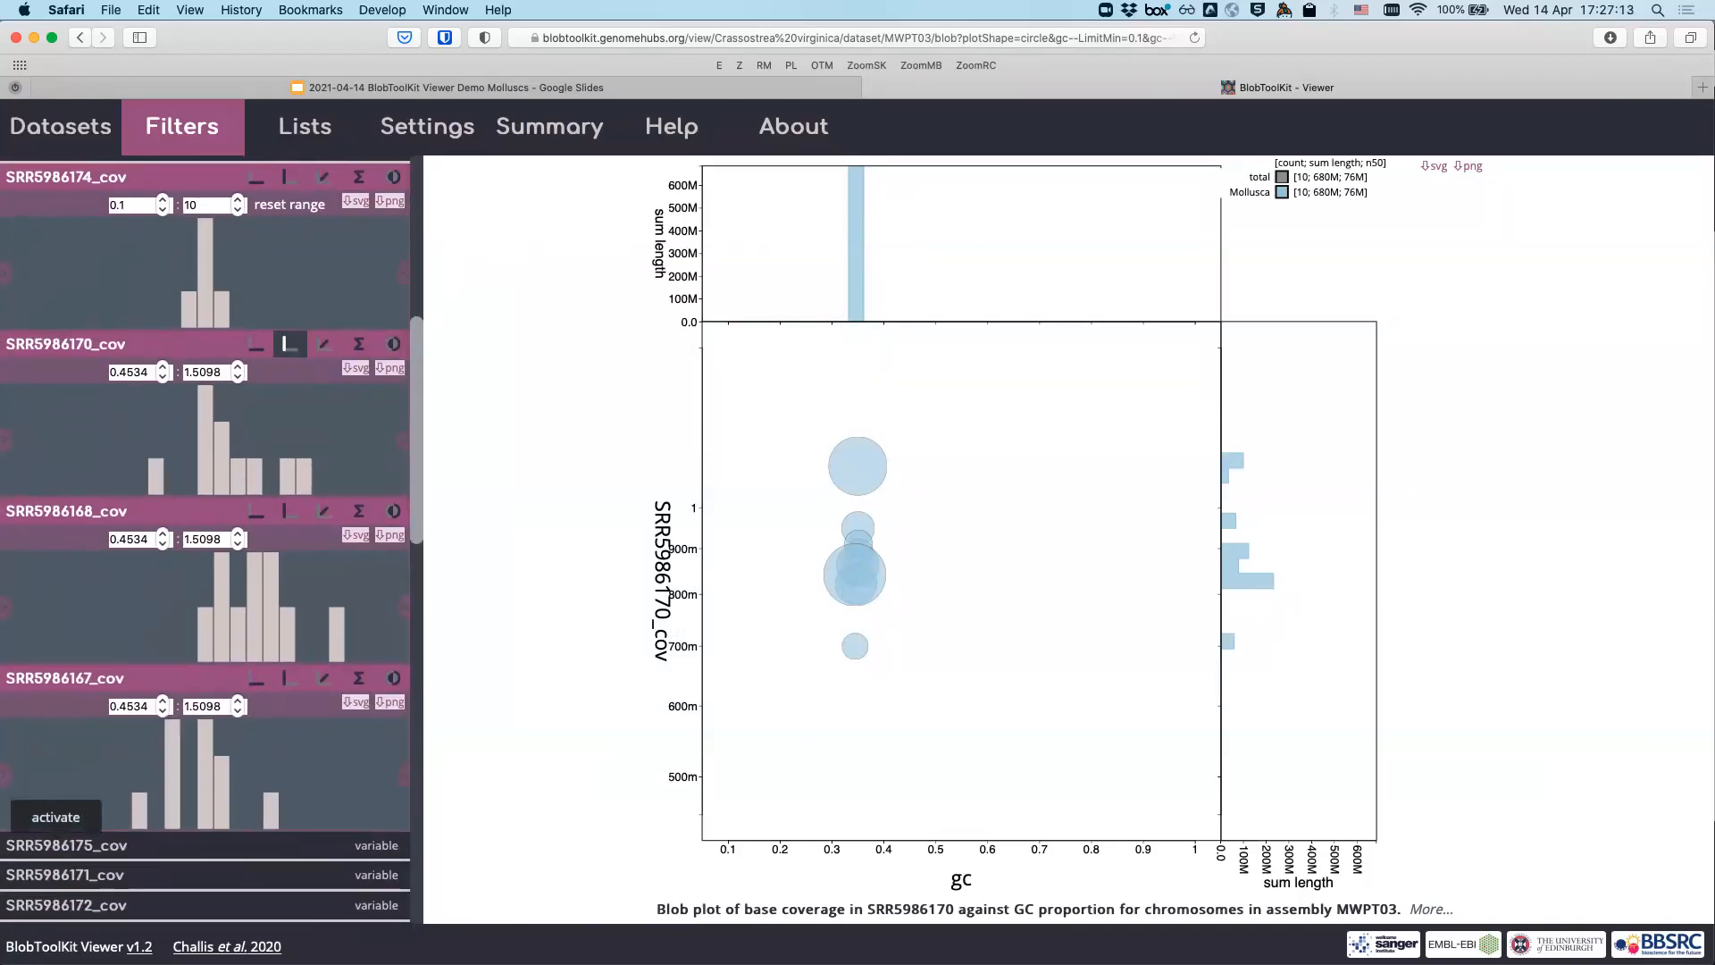
scroll(212, 540, up, 3)
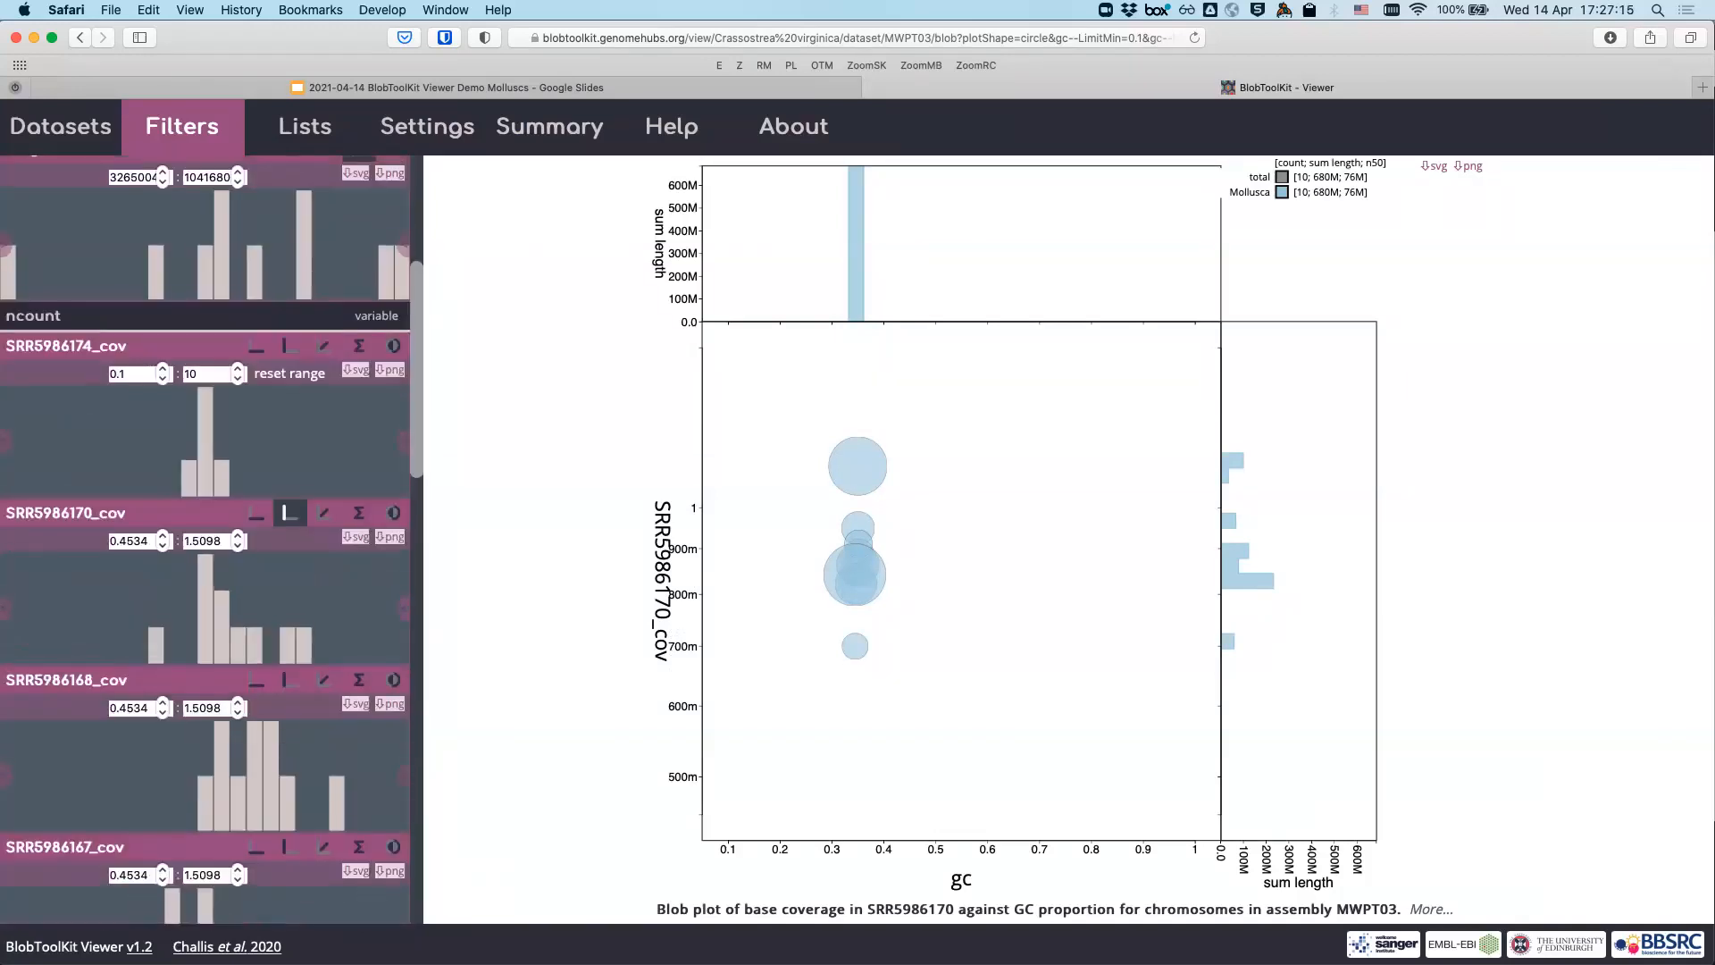
scroll(212, 539, up, 1)
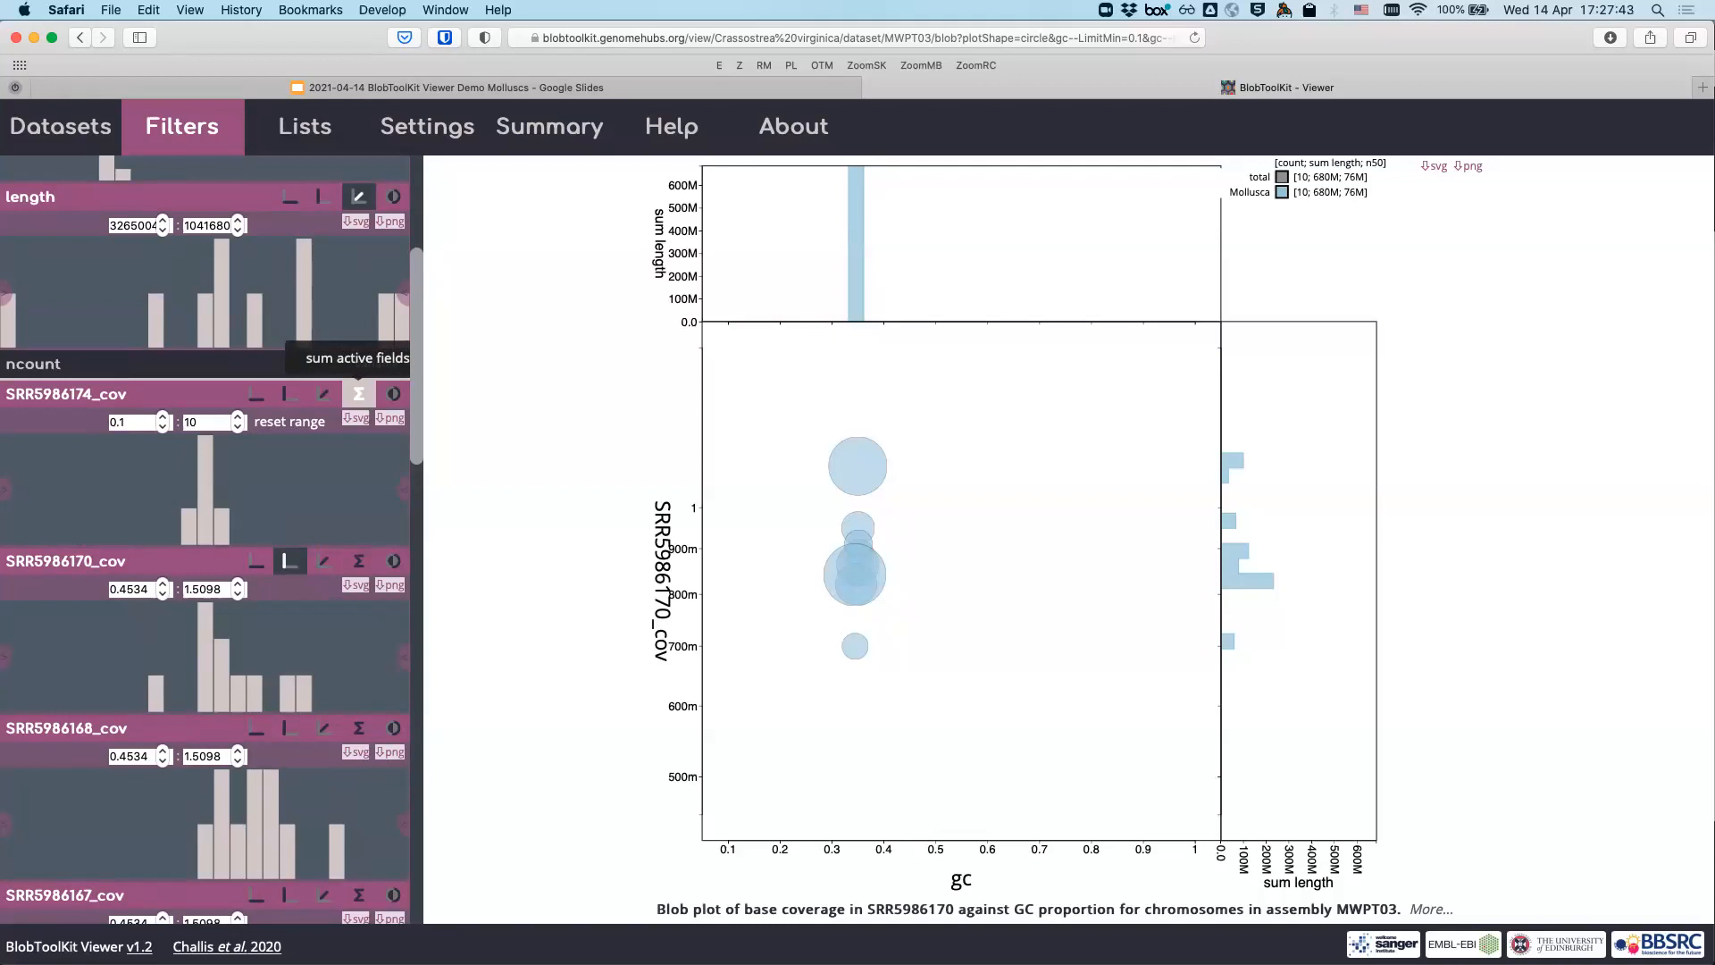
- Plot sum_base_coverage_0,1,2,3,4 on the blob plot's y axis against GC proportion
scroll(359, 393, up, 3)
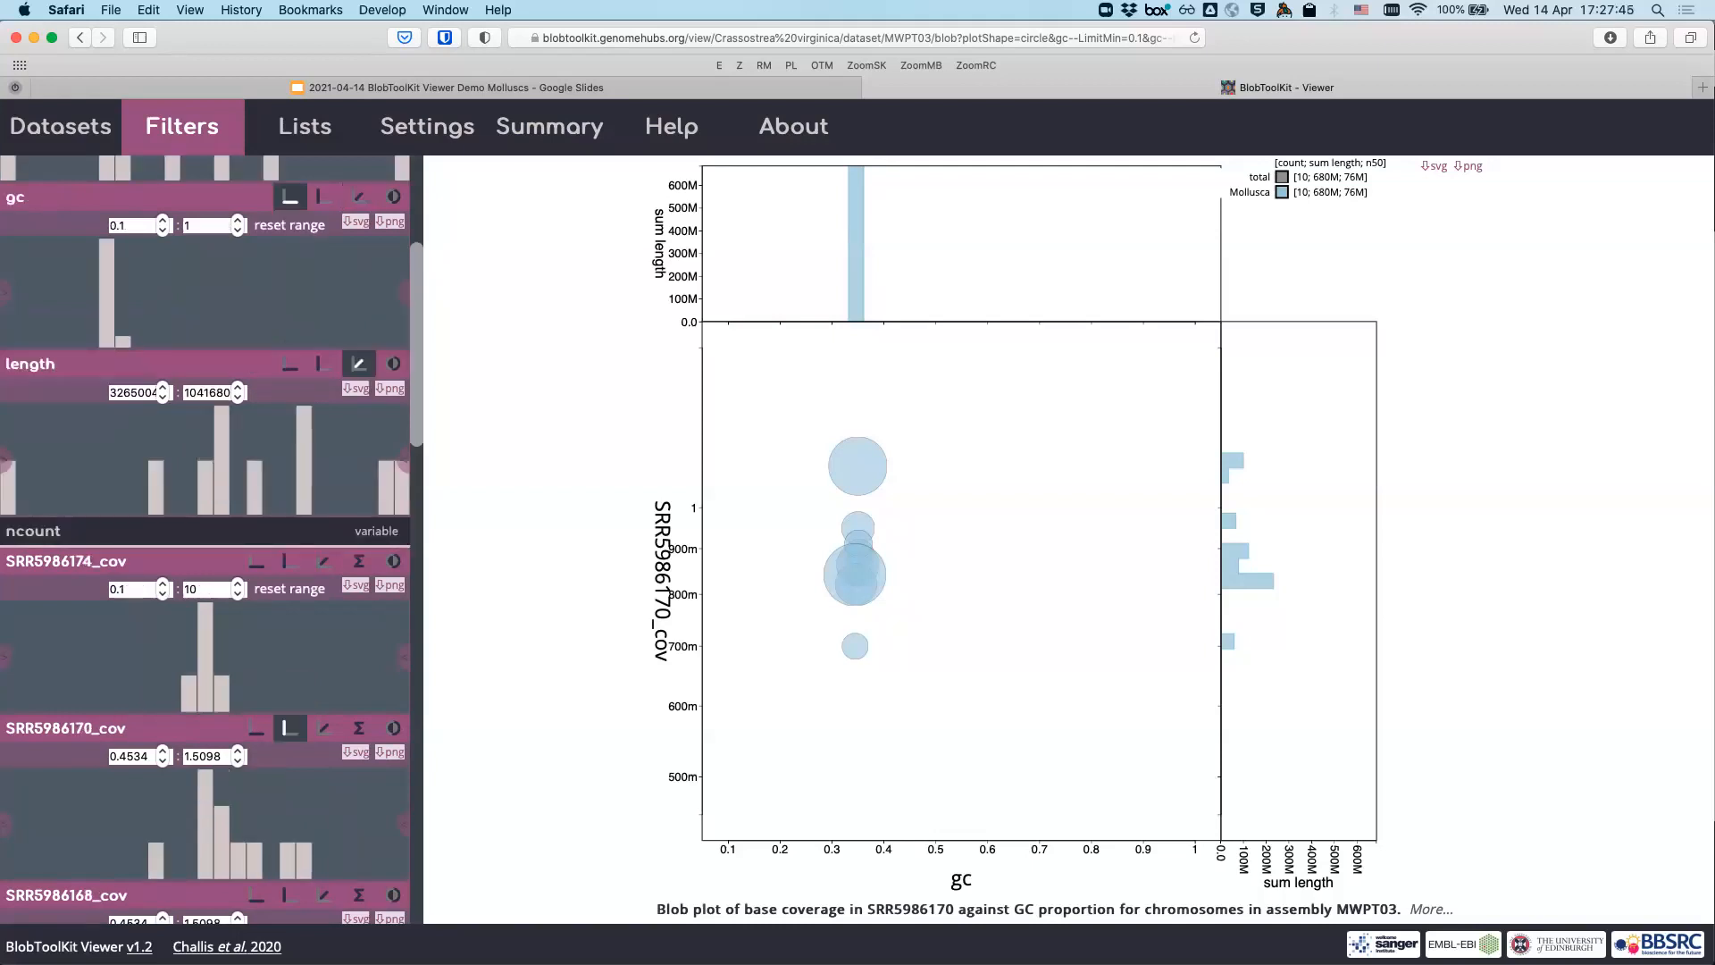
scroll(205, 536, up, 5)
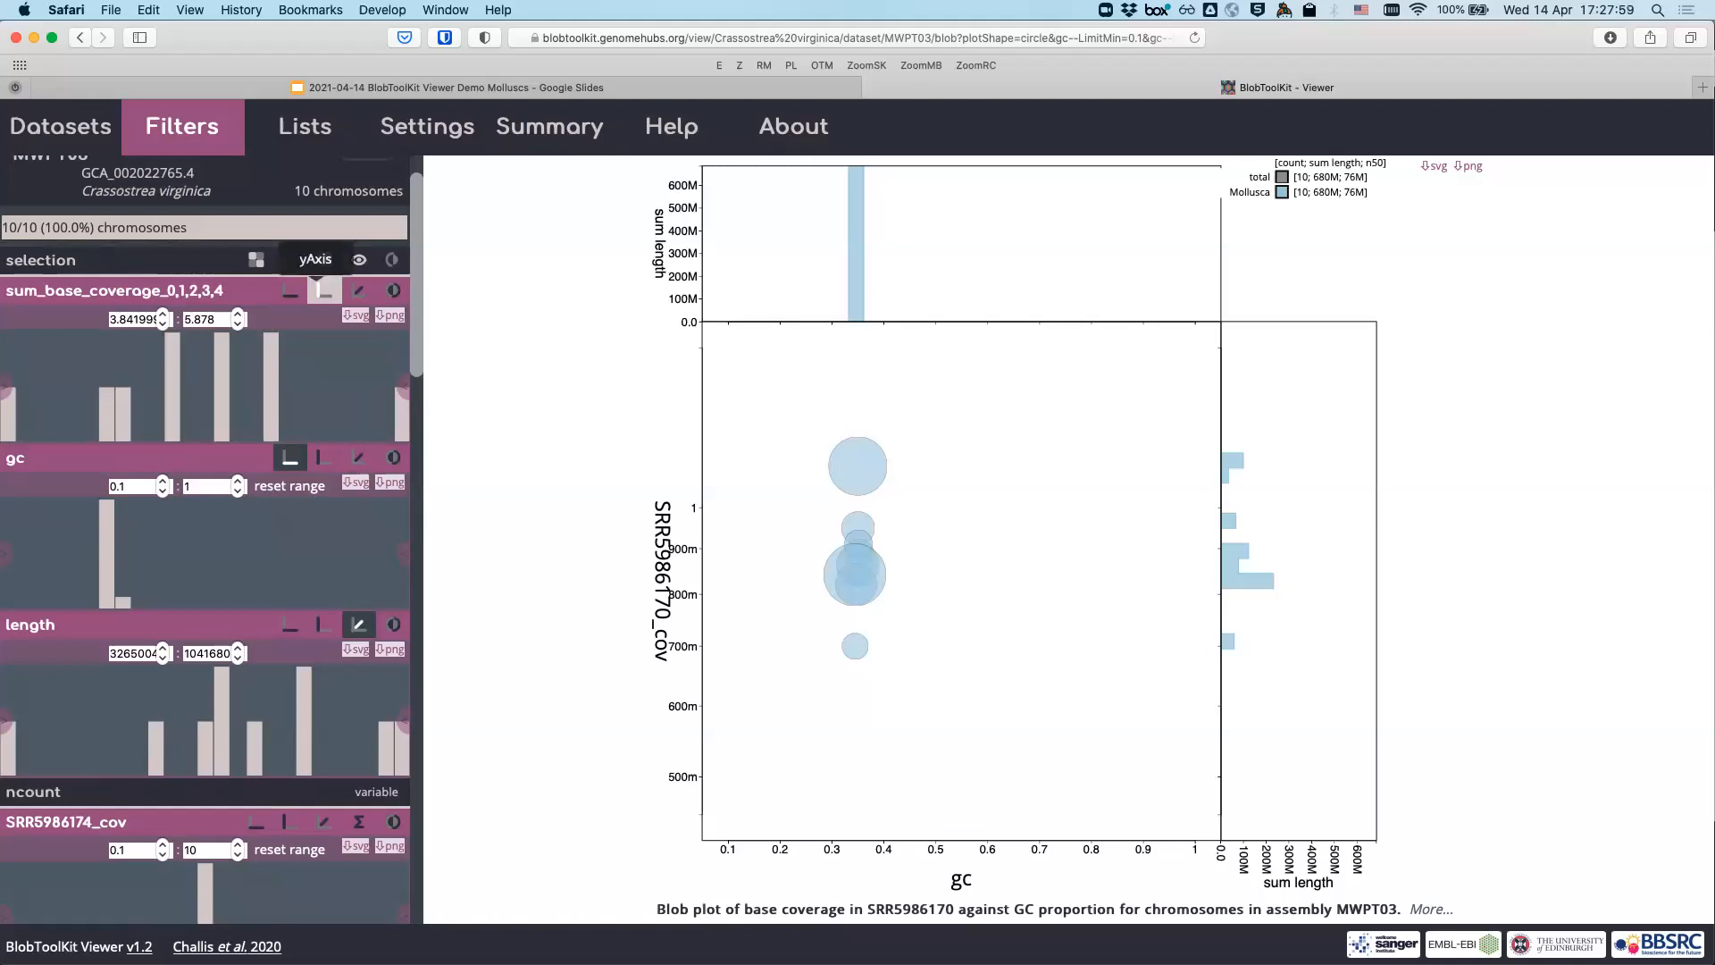
click(324, 291)
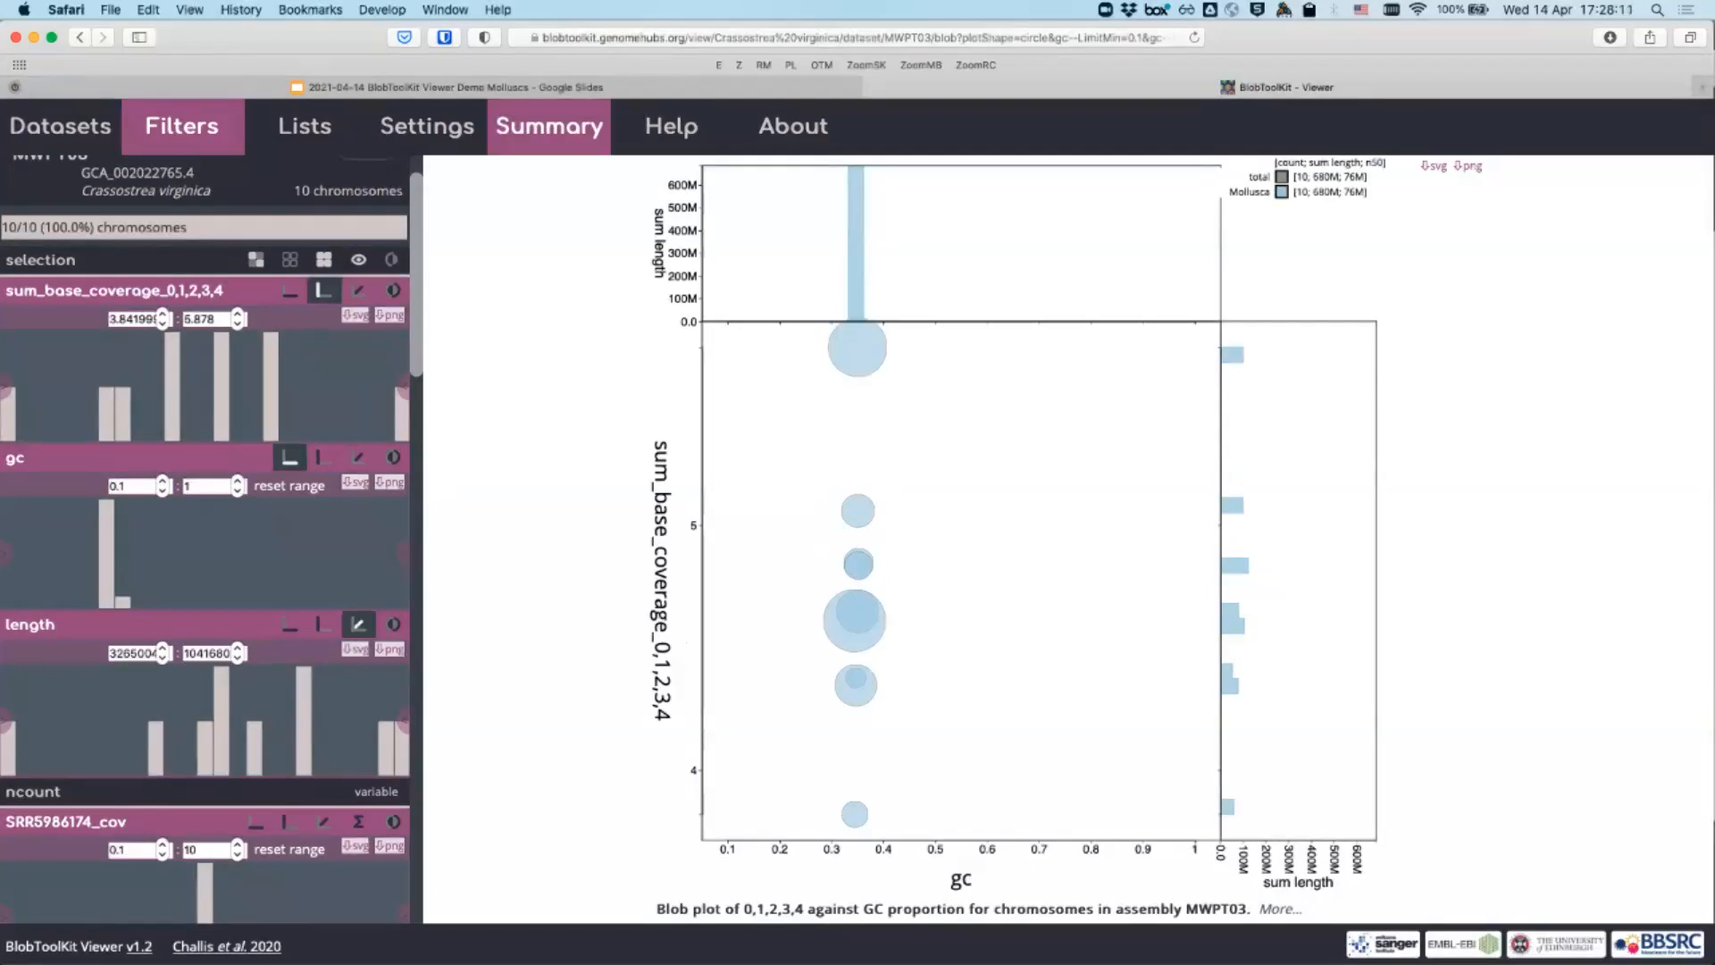
- In plot settings, set the y-axis range minimum to 1 and maximum to 20
click(427, 126)
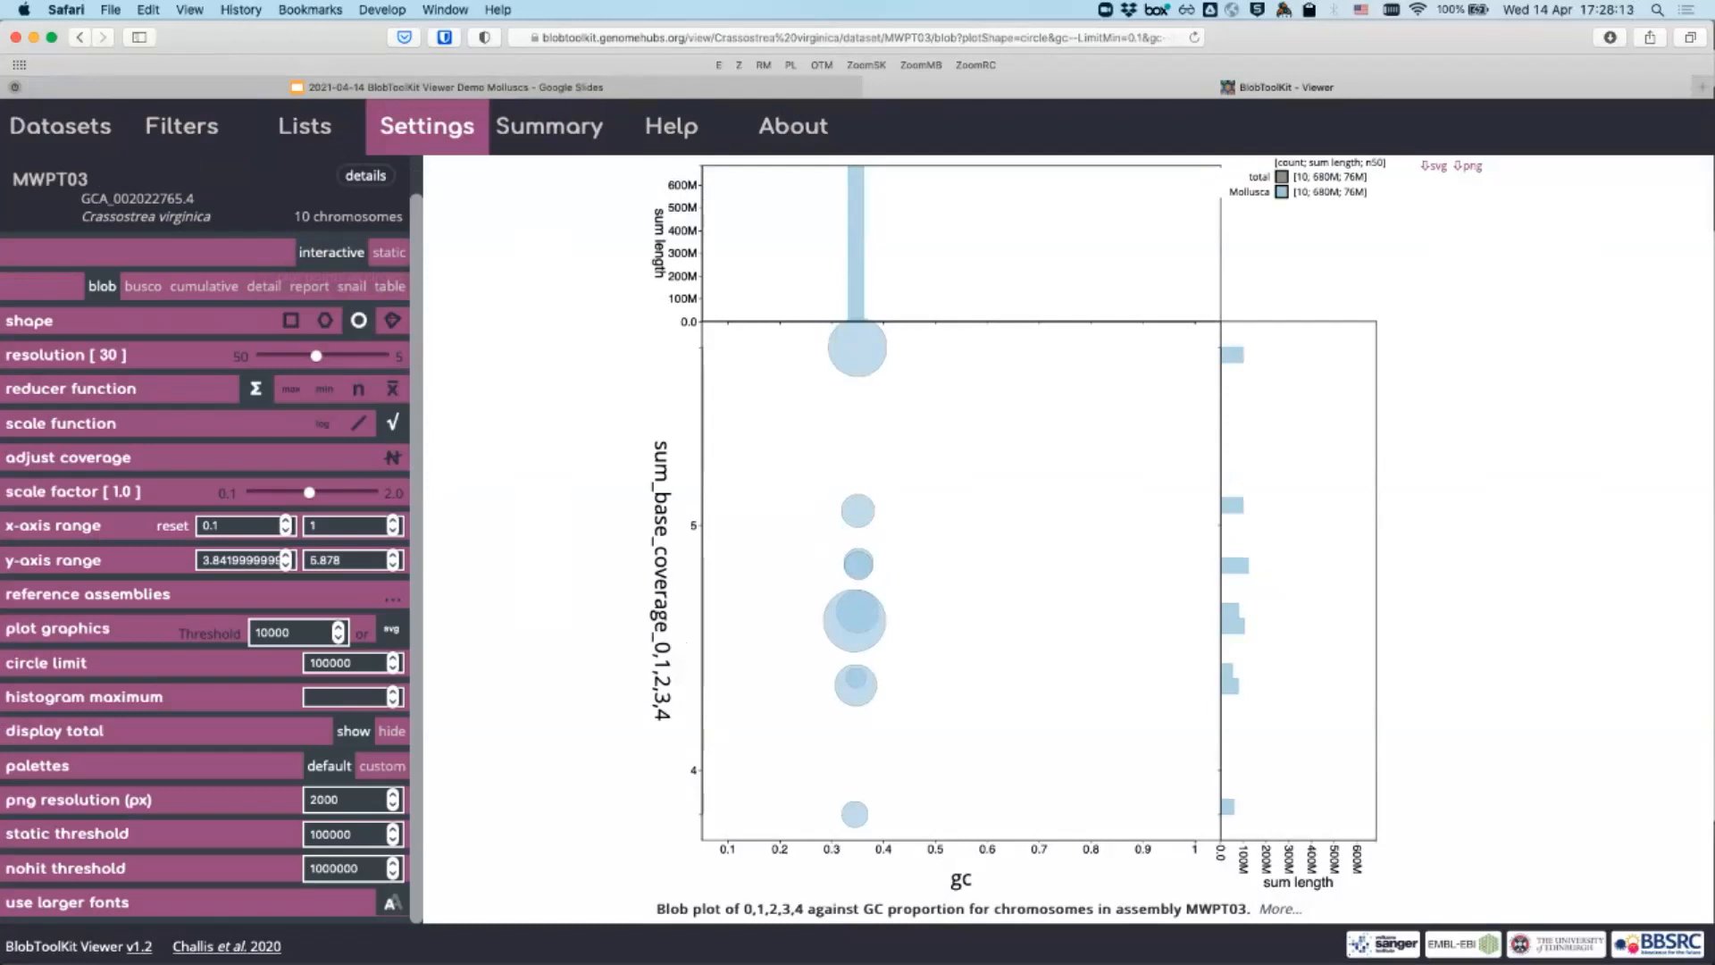
double_click(242, 560)
text(1)
key(Tab)
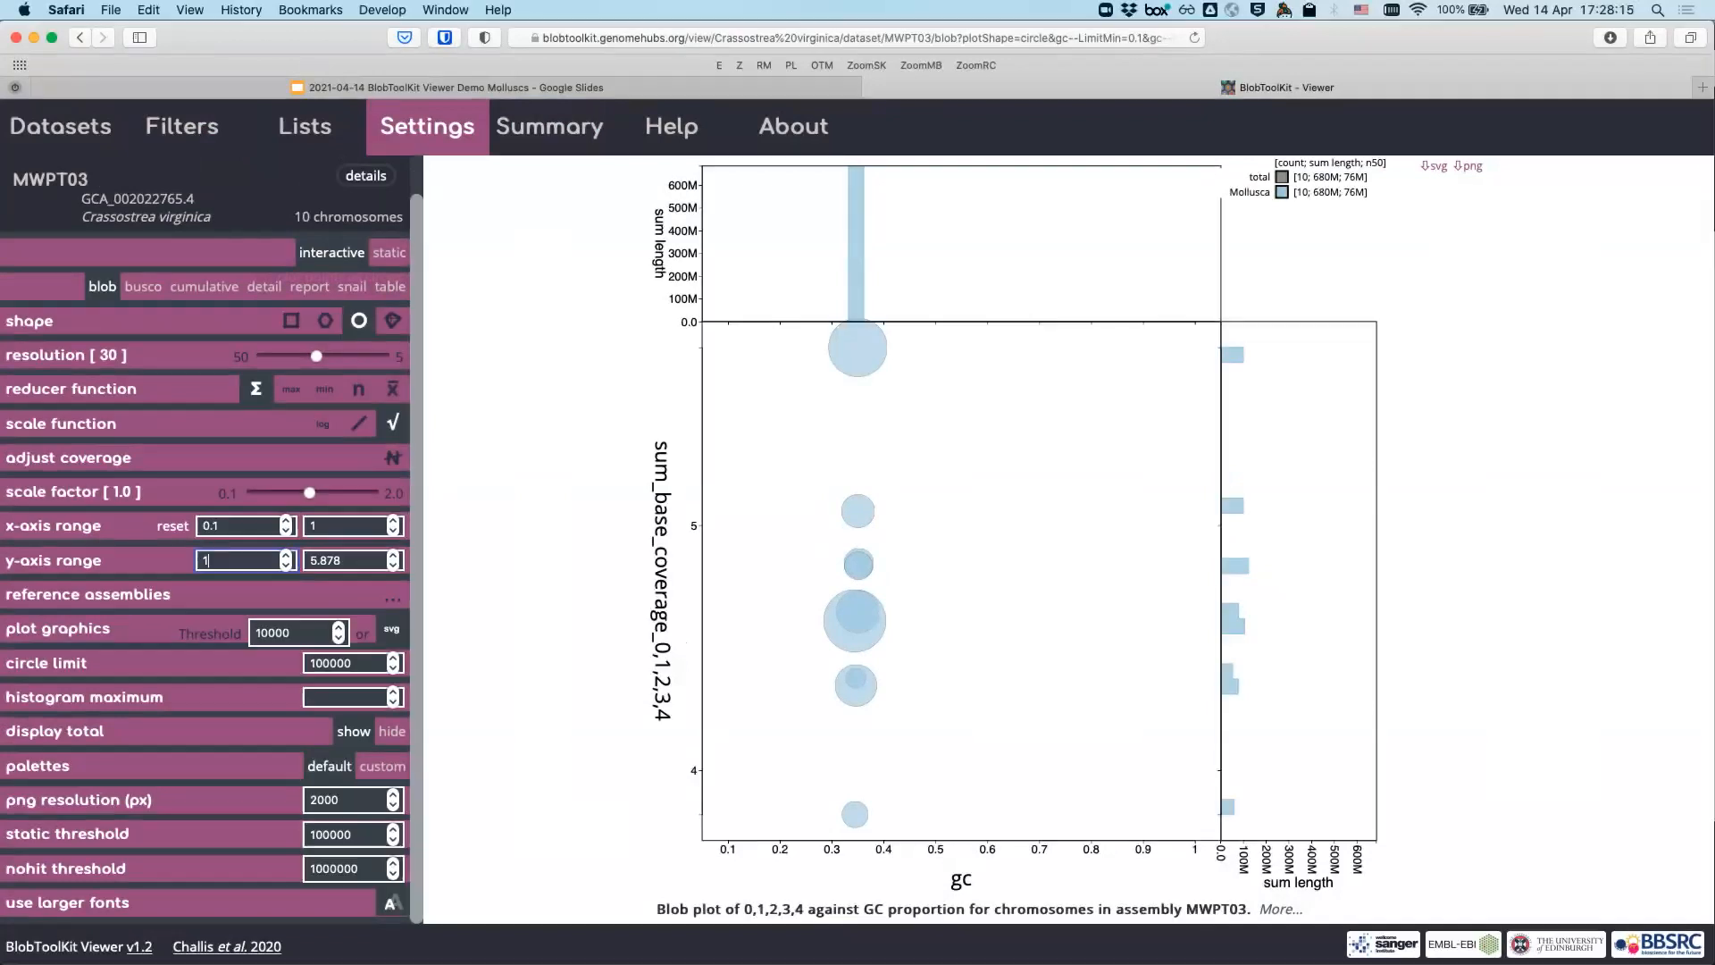
text(20)
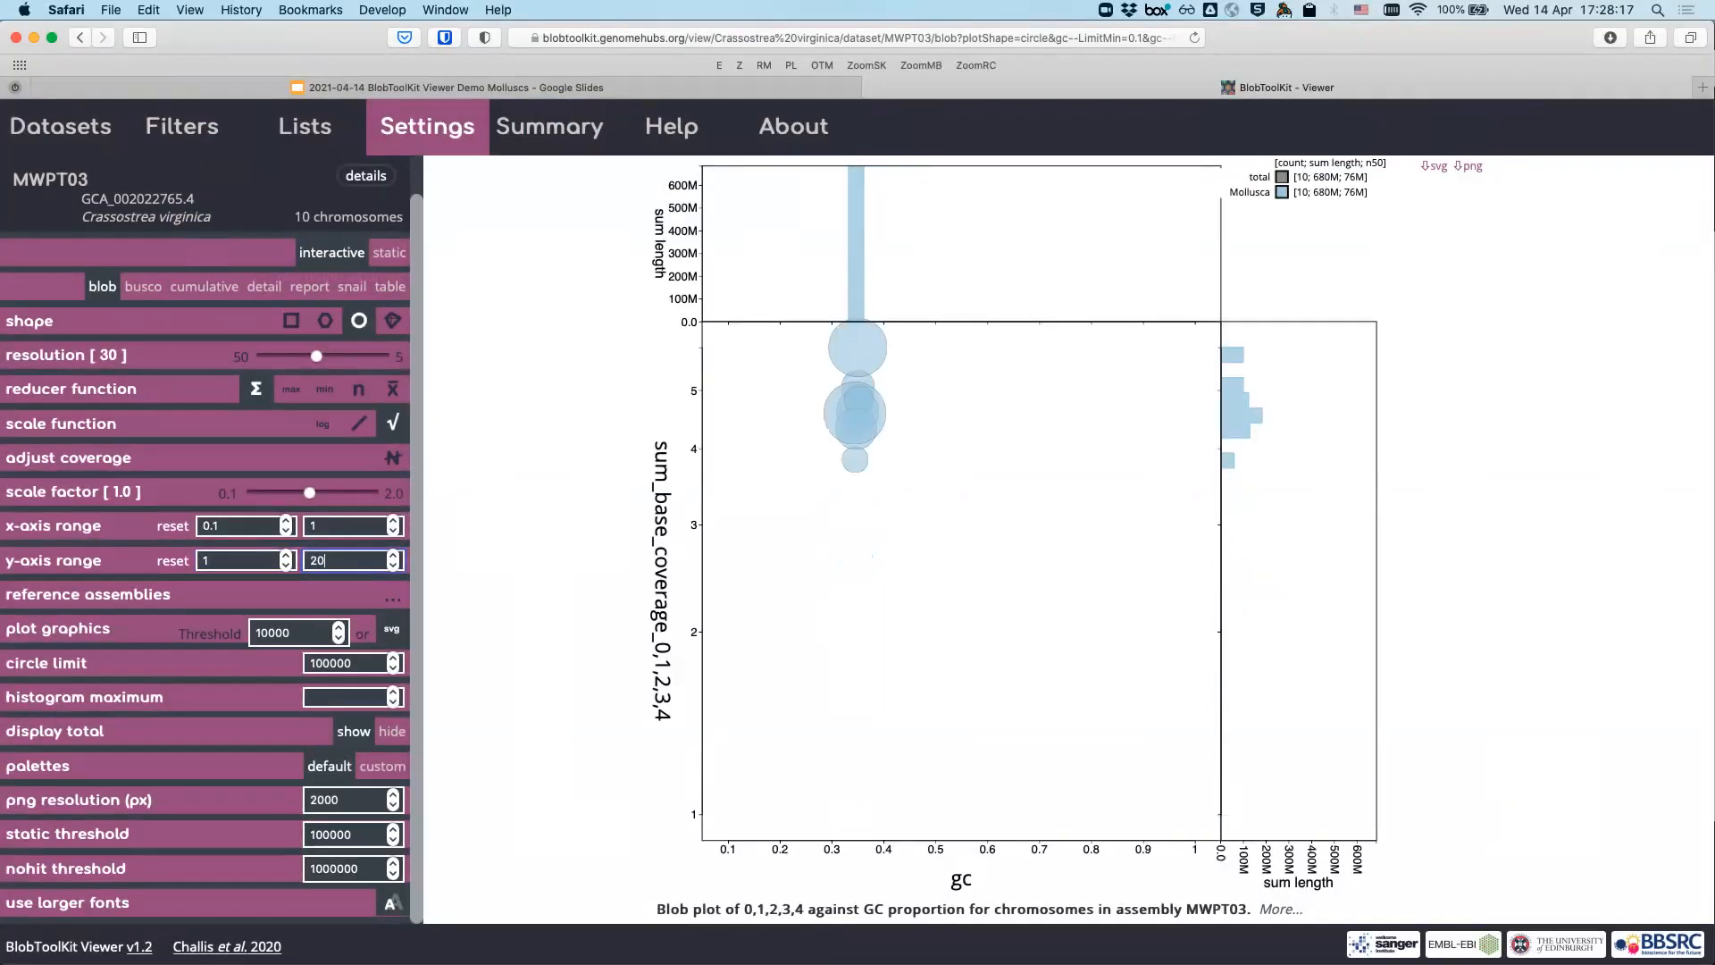
key(Return)
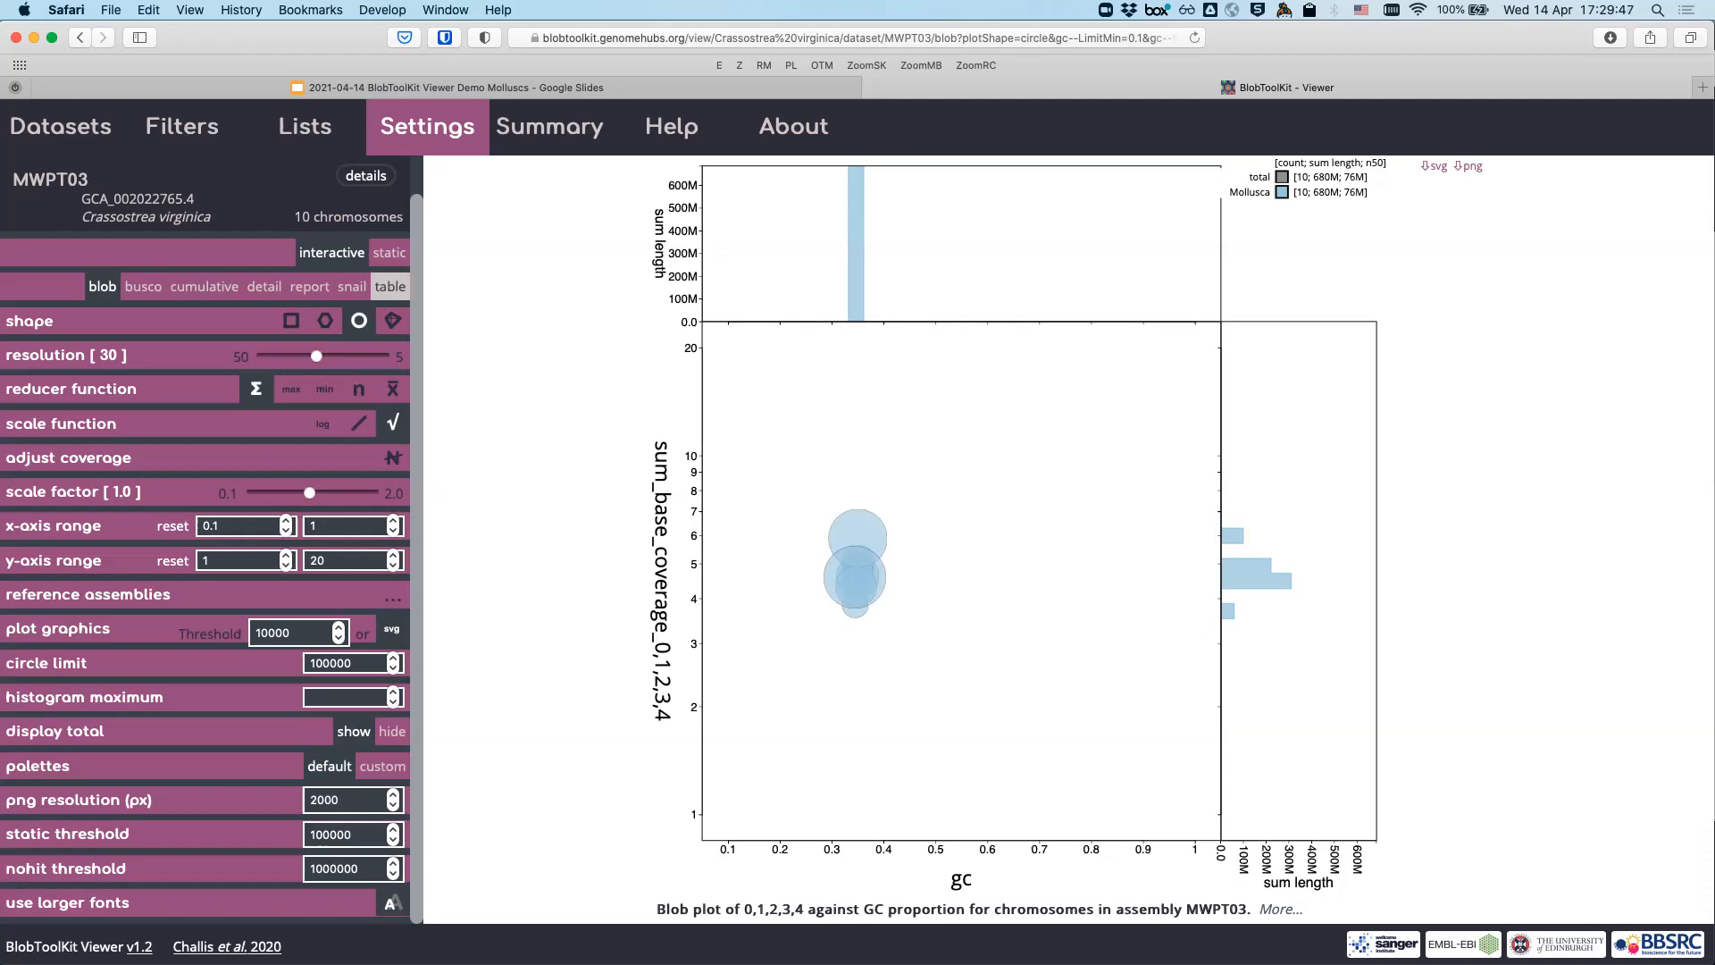
click(390, 286)
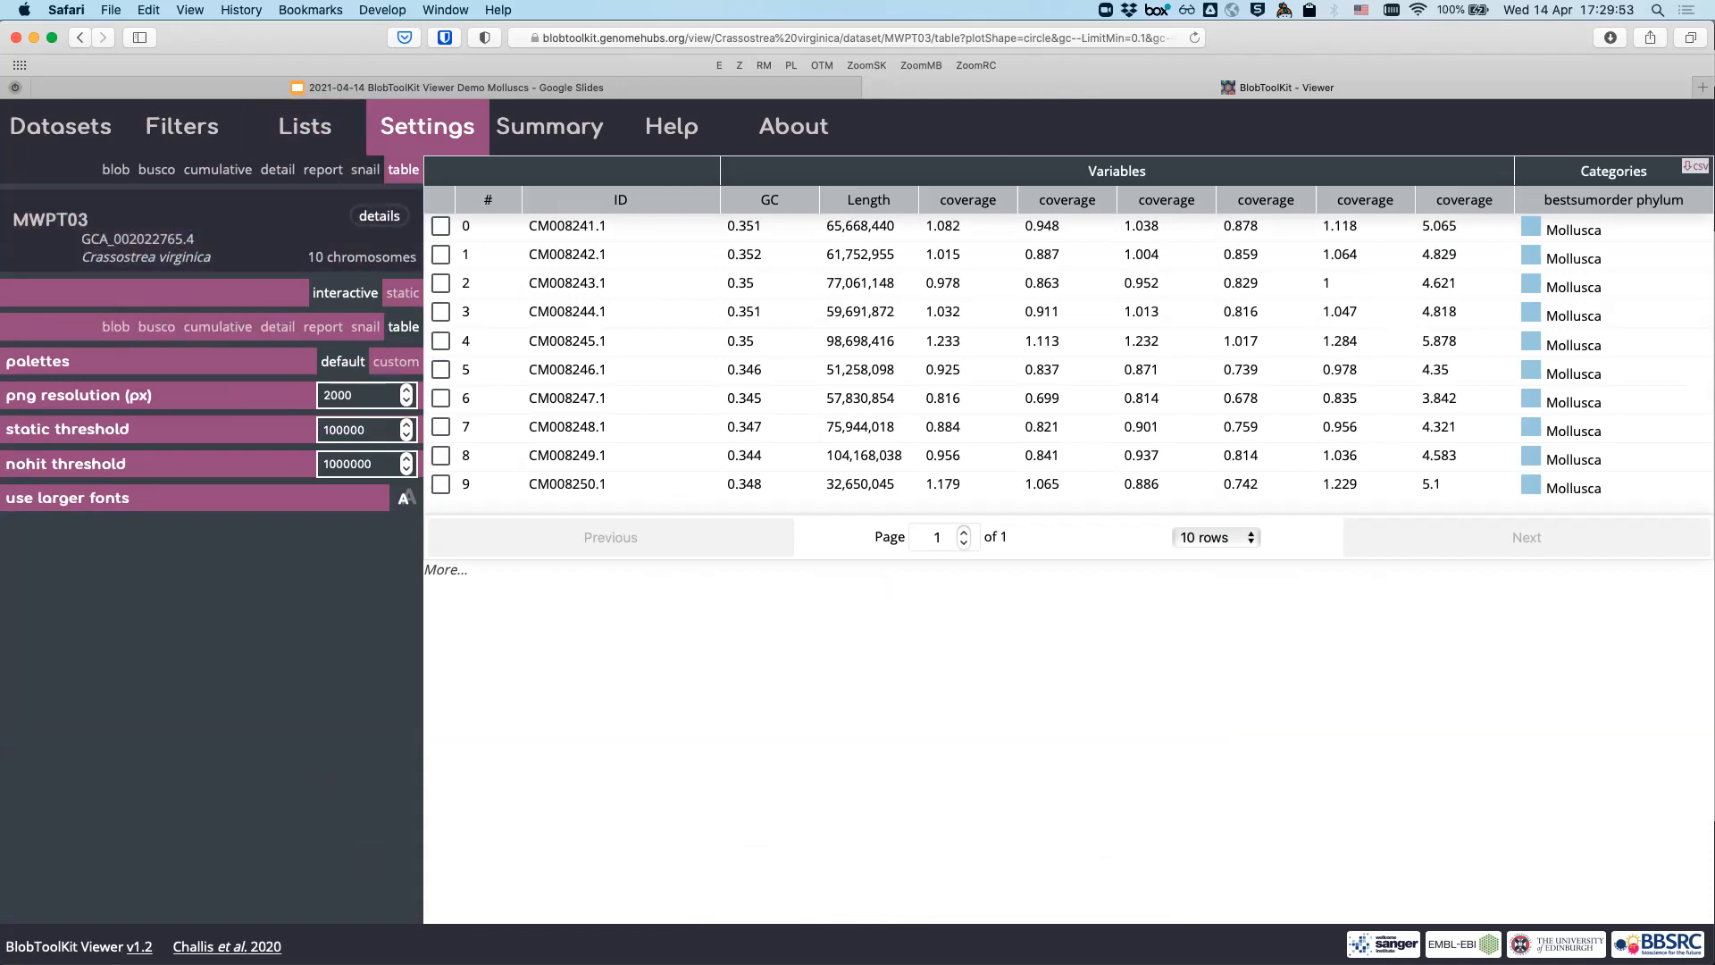
click(182, 126)
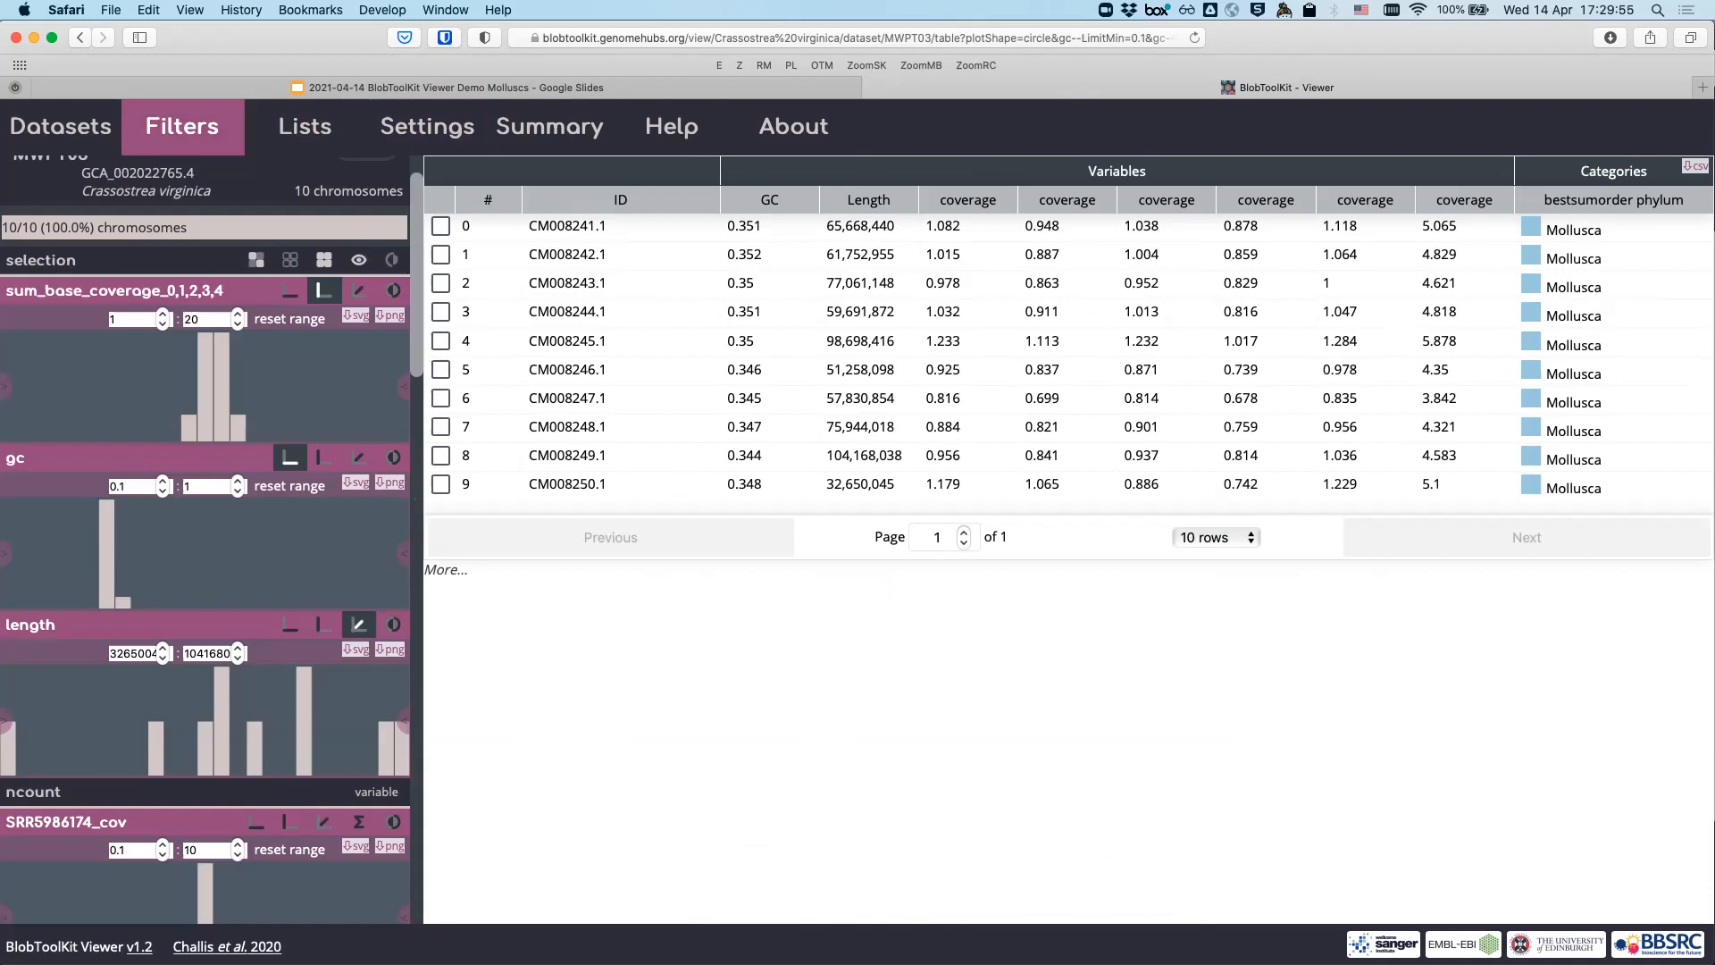
scroll(205, 186, up, 2)
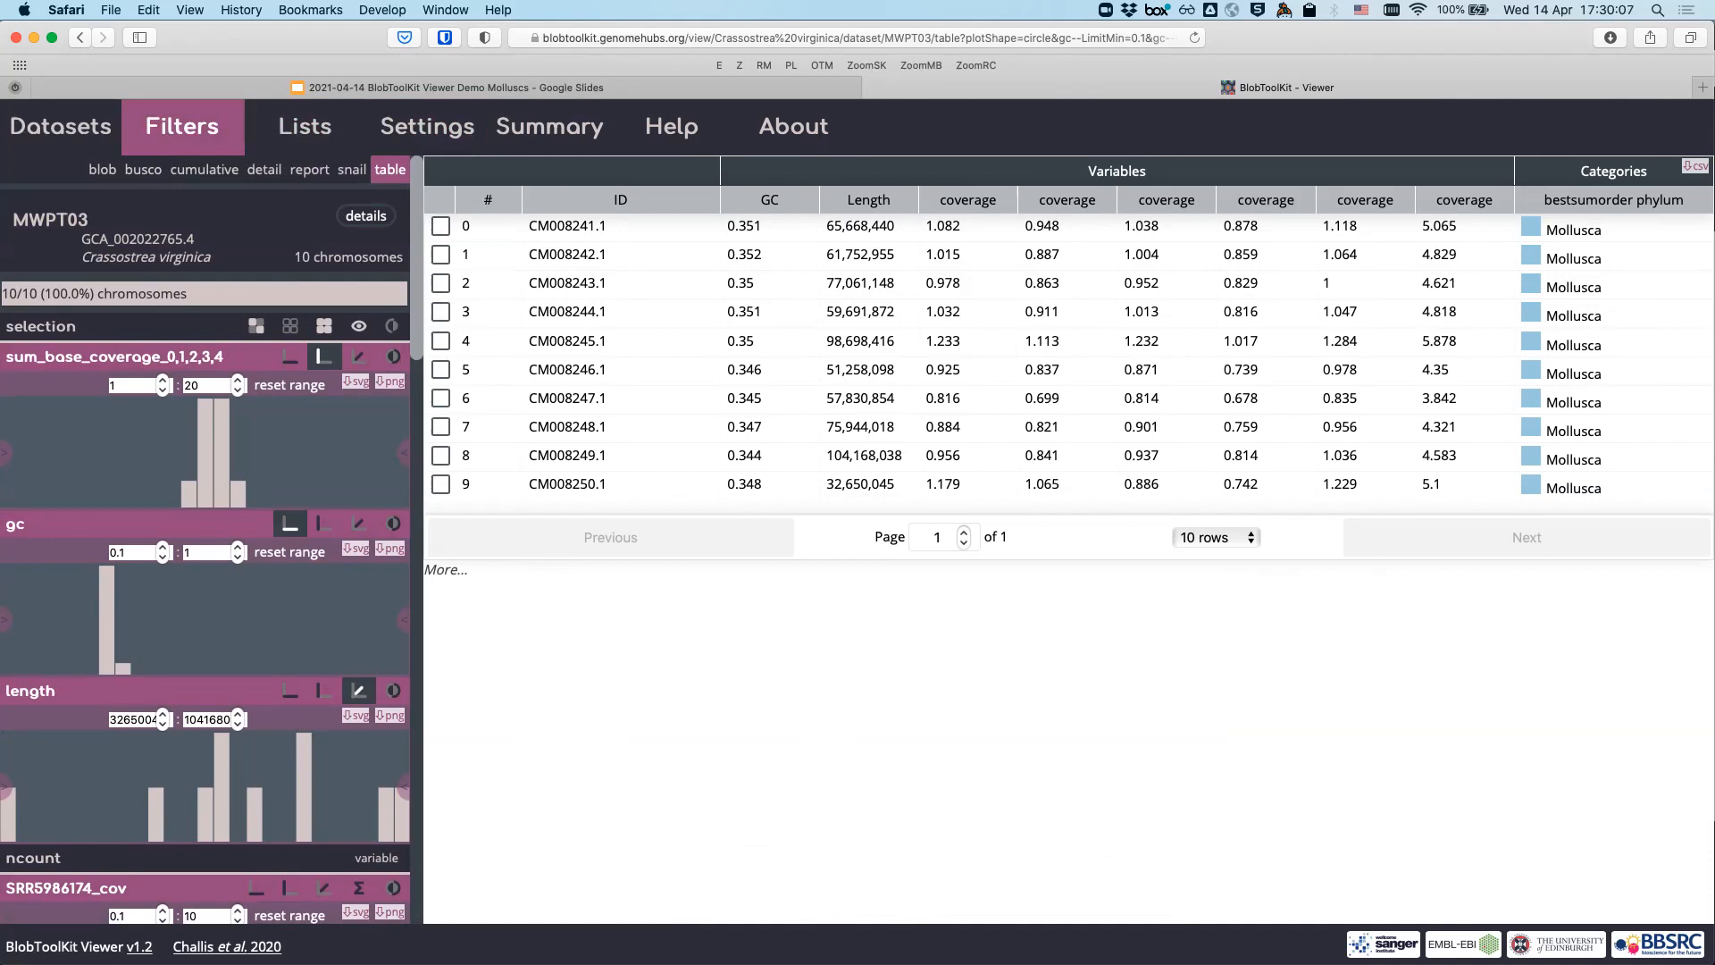
scroll(206, 536, down, 5)
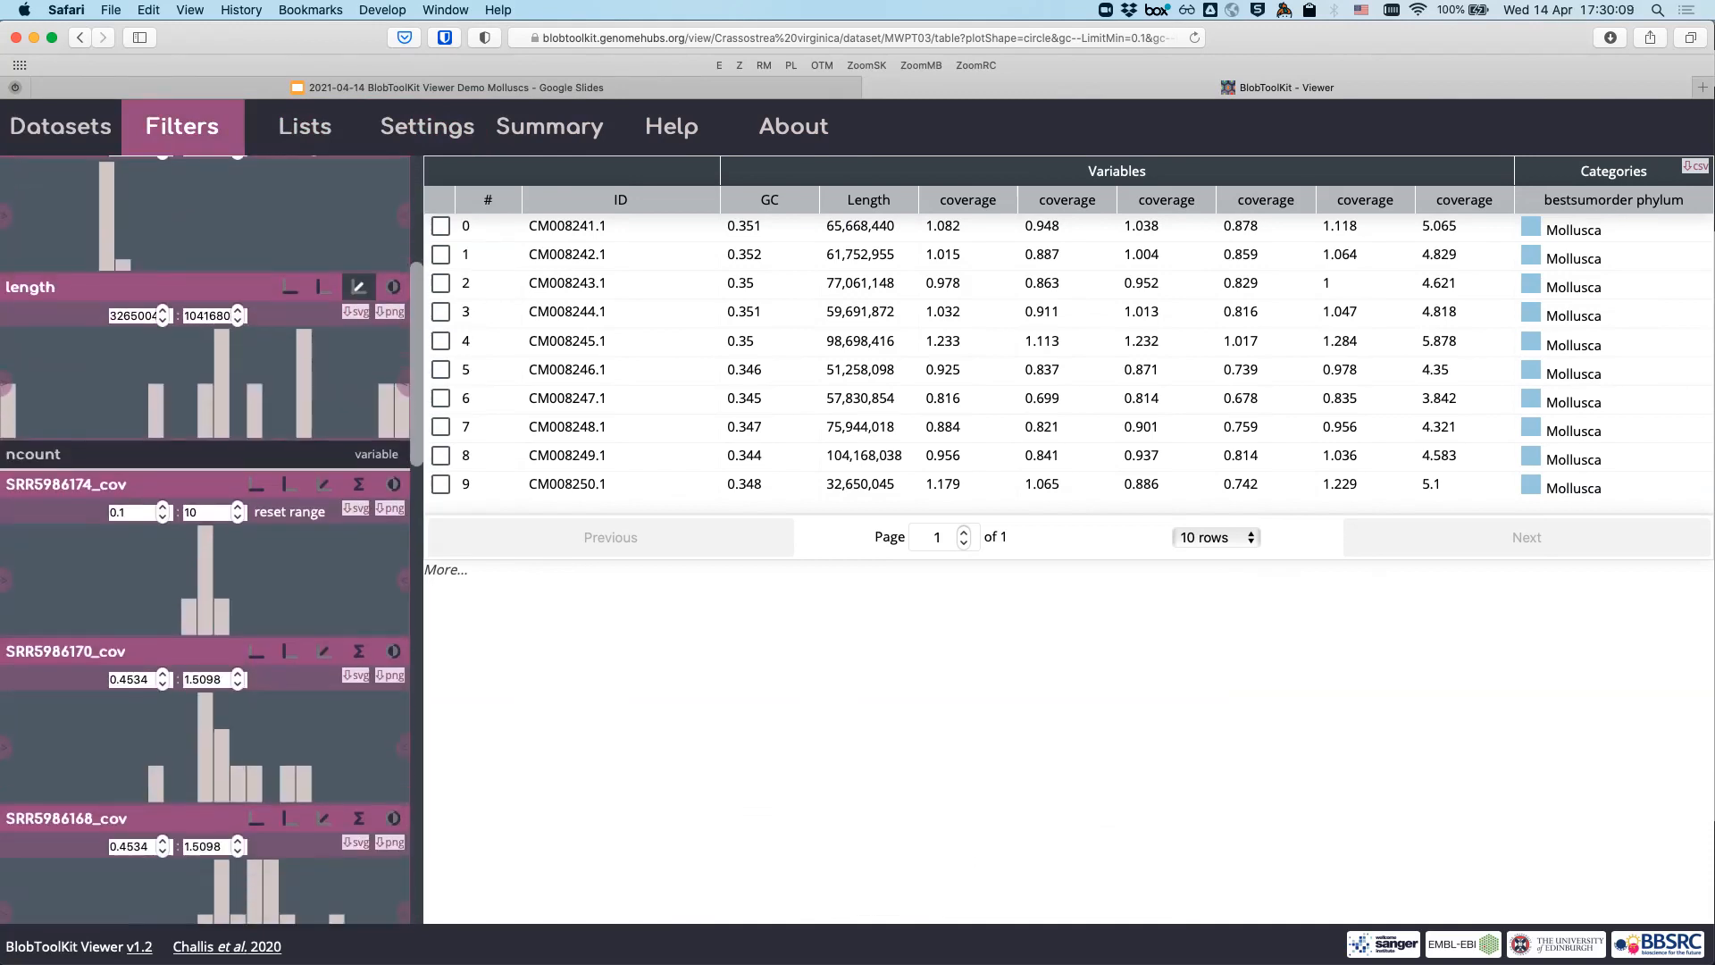
scroll(212, 547, down, 2)
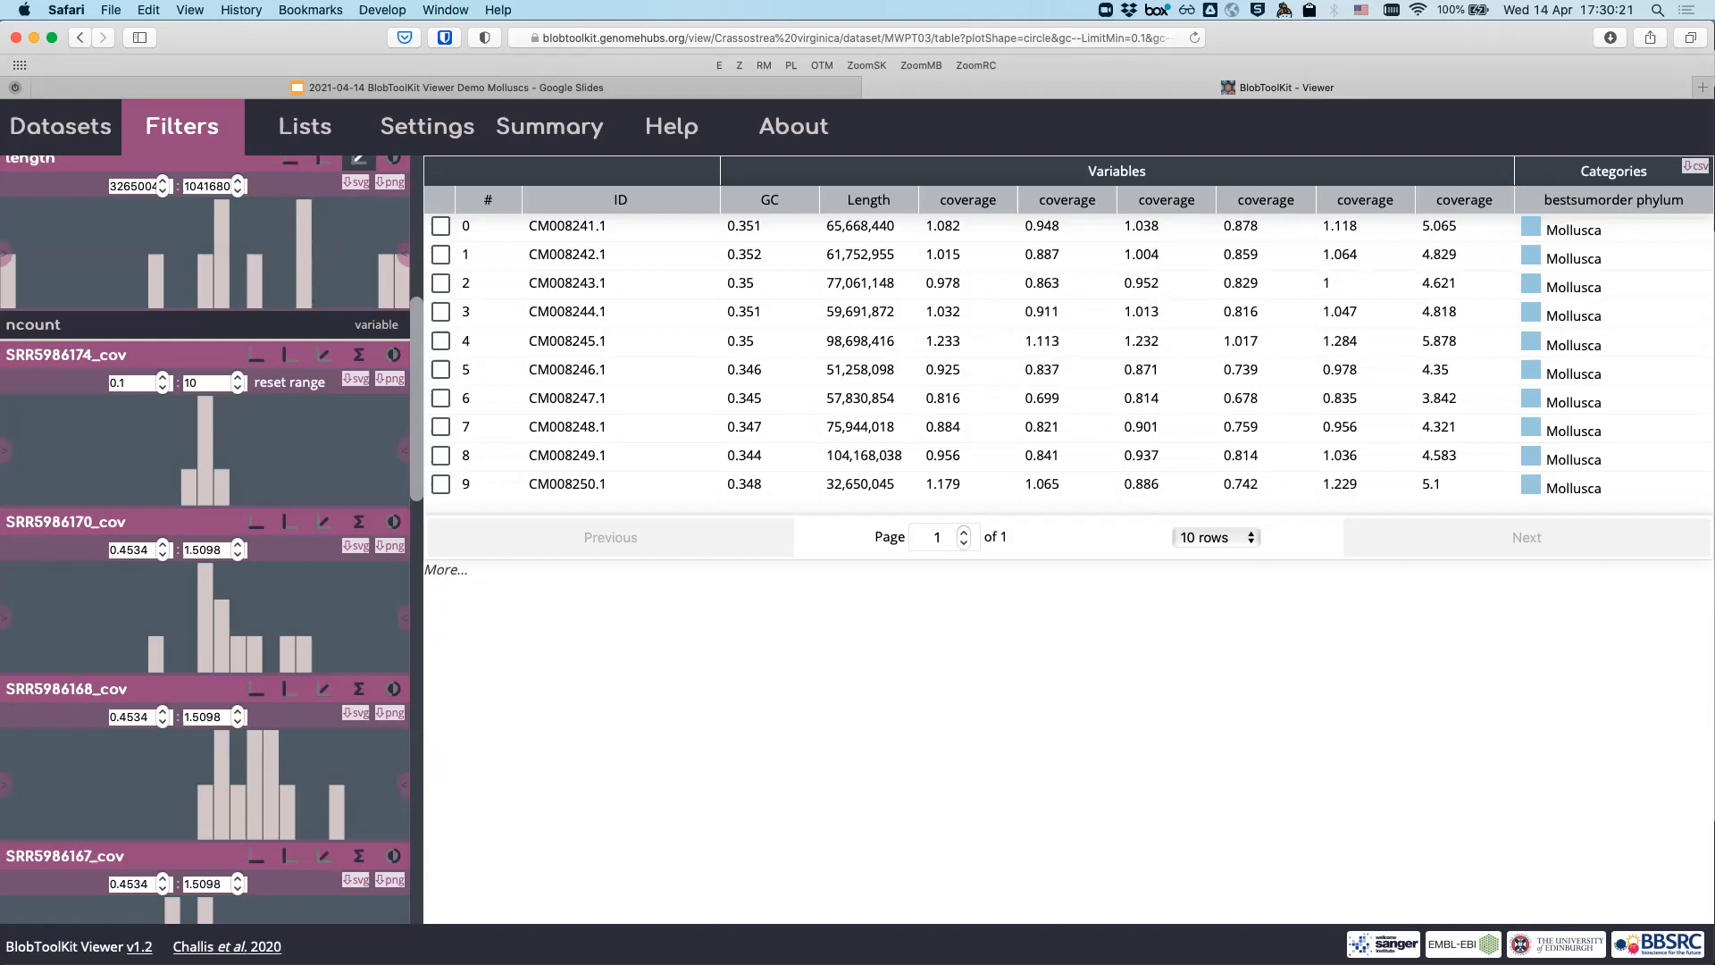
scroll(198, 340, up, 10)
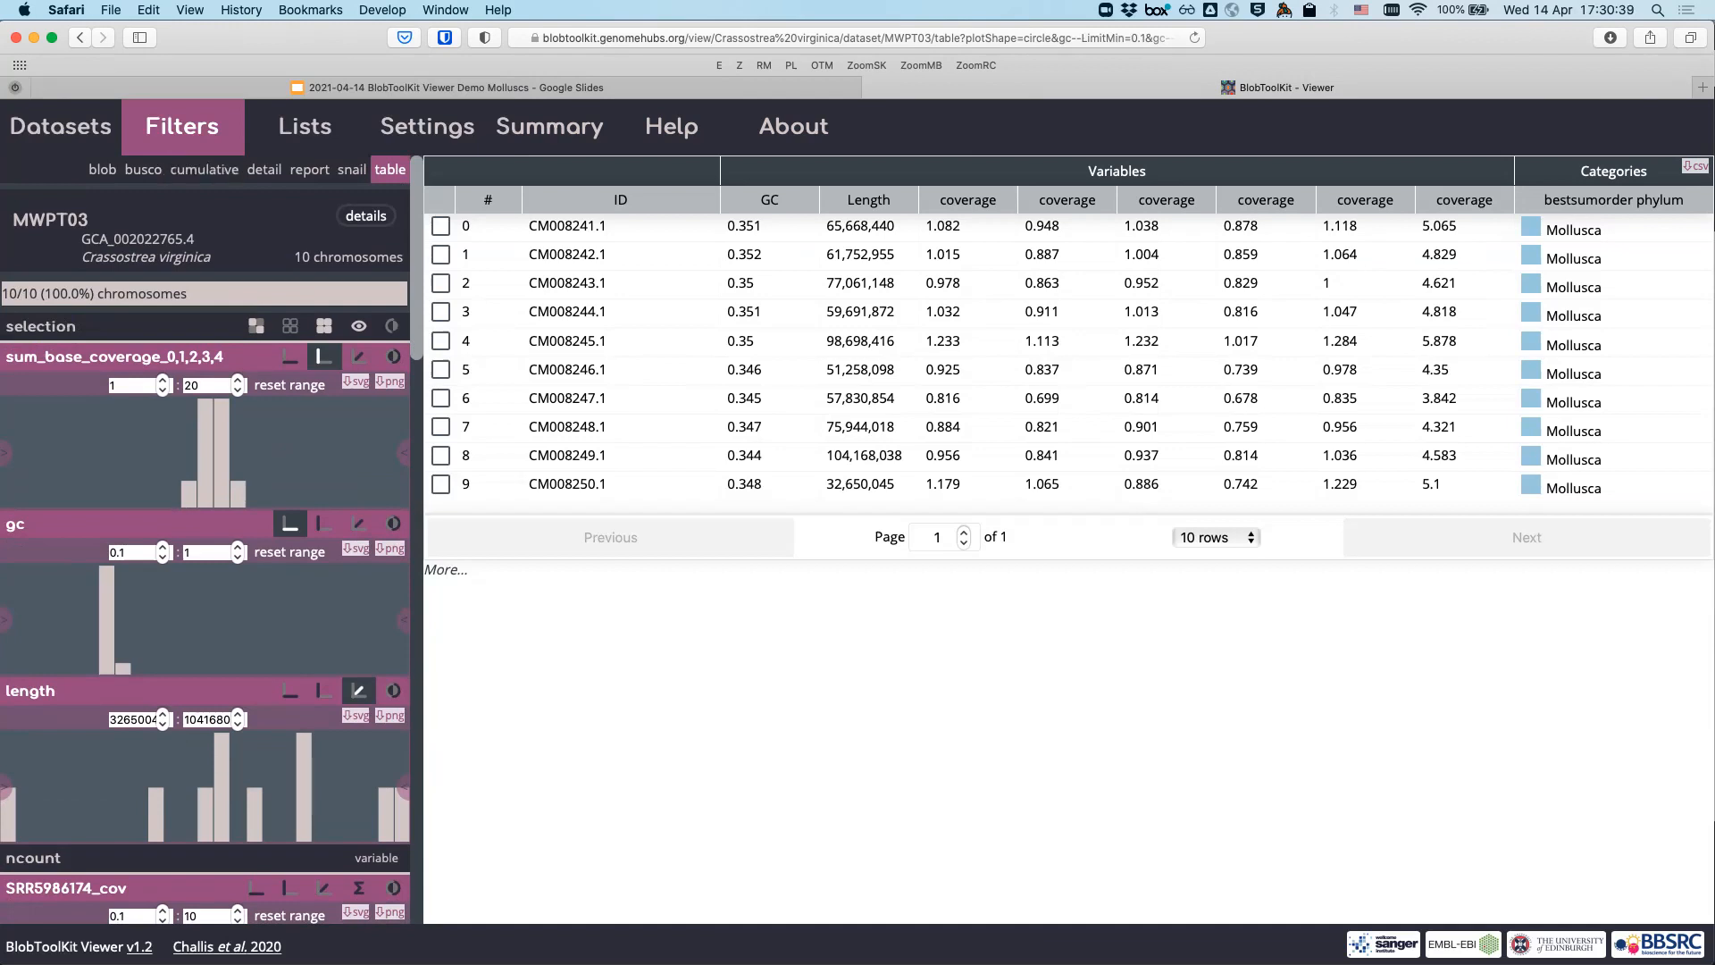
double_click(182, 127)
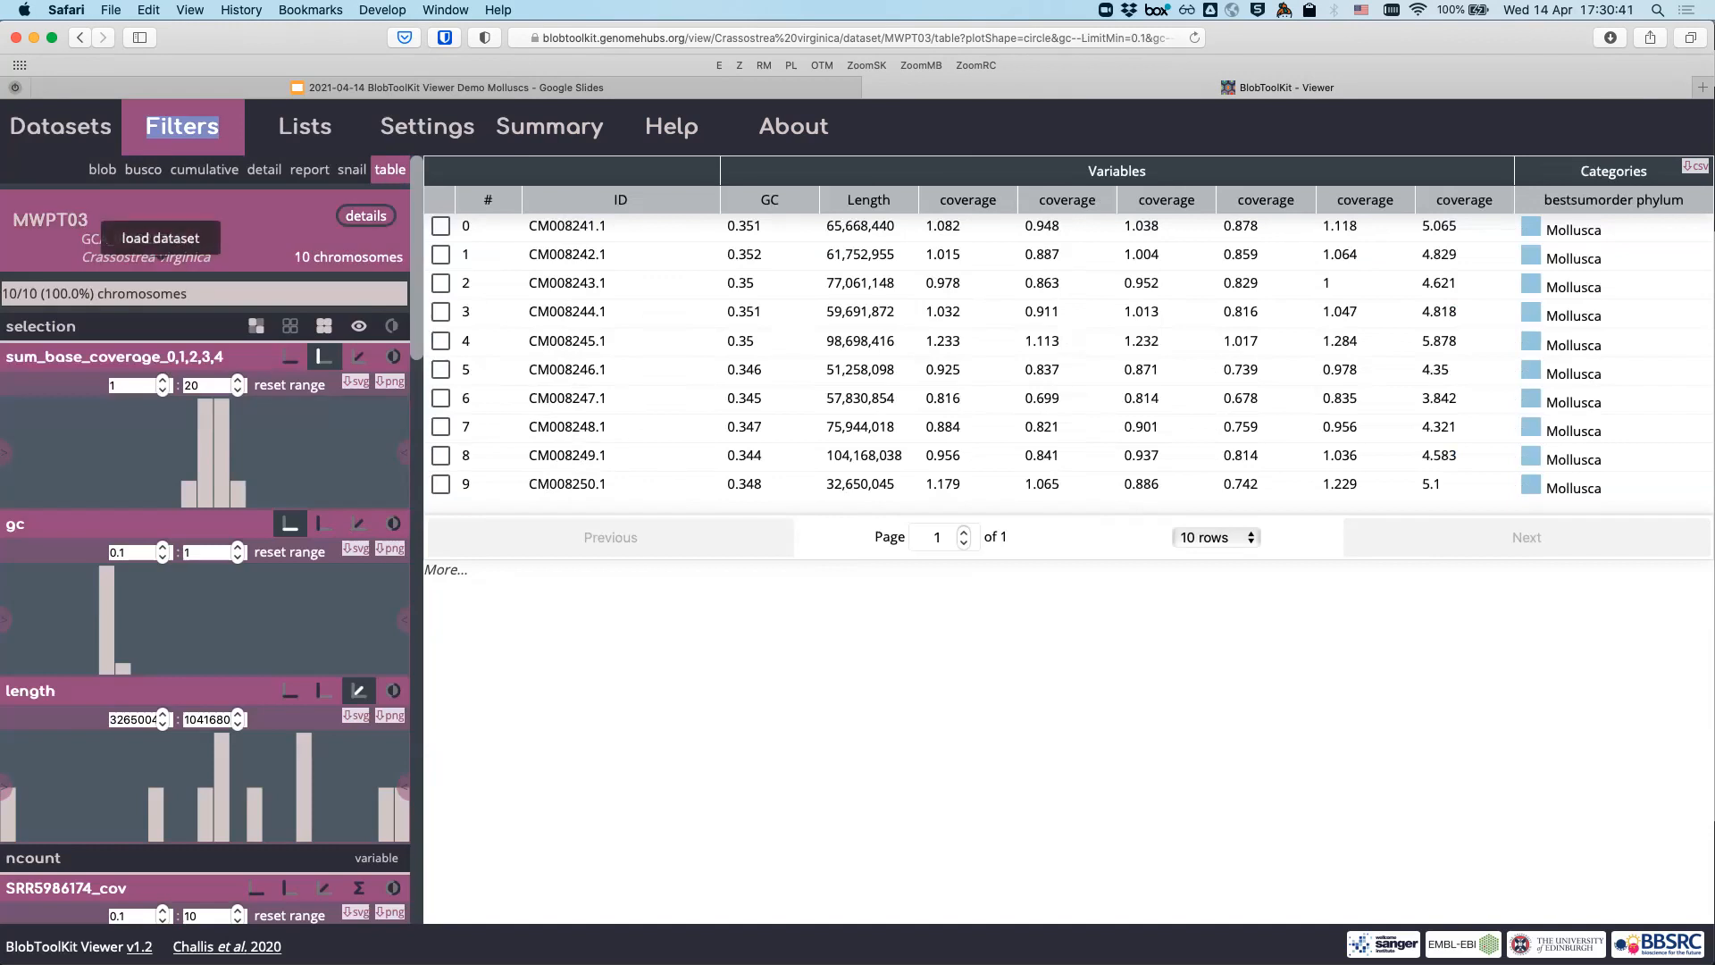
scroll(162, 257, down, 10)
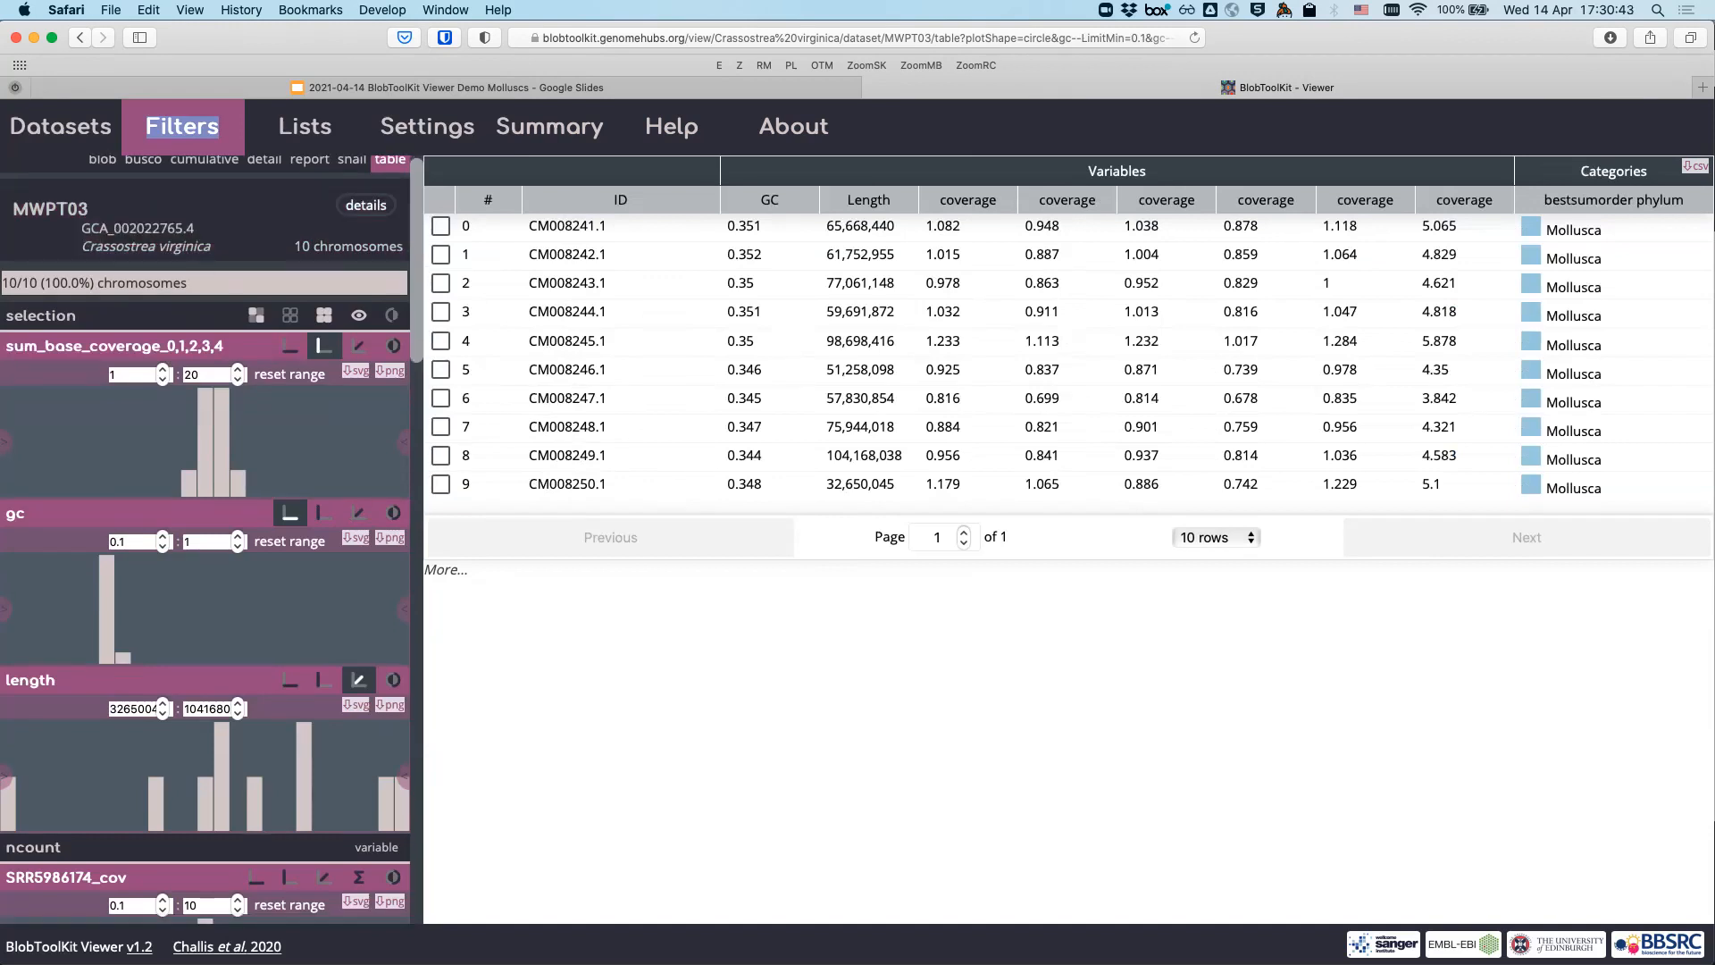
scroll(170, 348, down, 7)
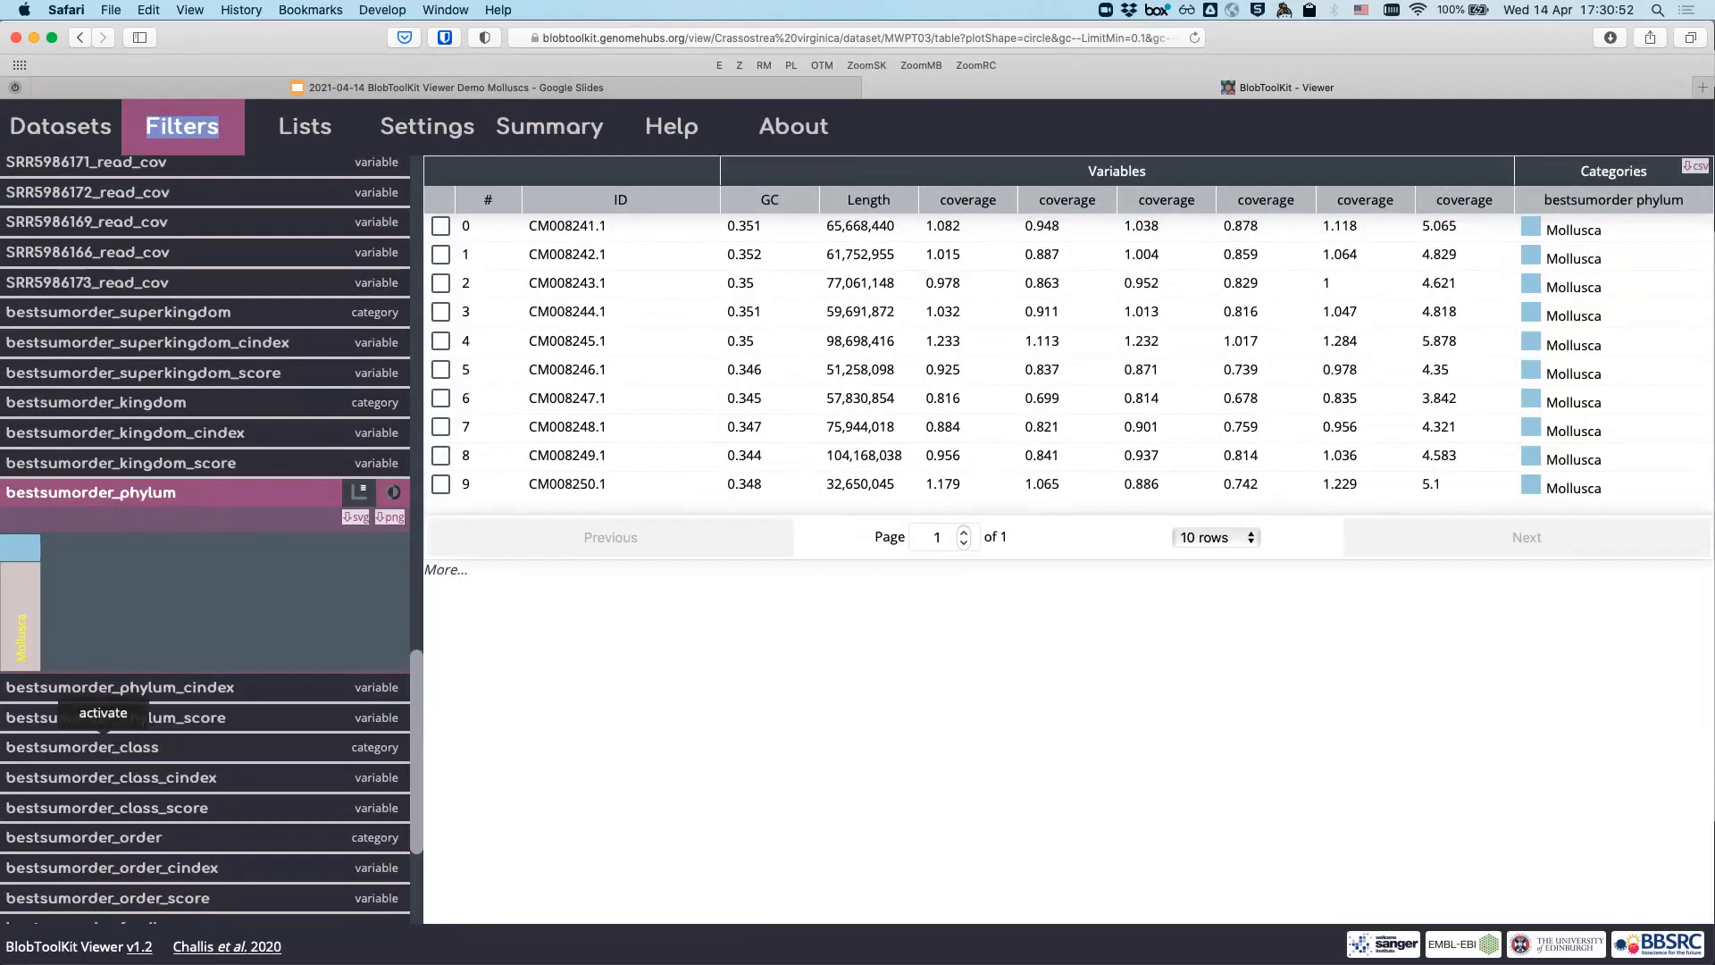
- Activate bestsumorder_class, bestsumorder_order and bestsumorder_genus to add those columns to the table
click(103, 746)
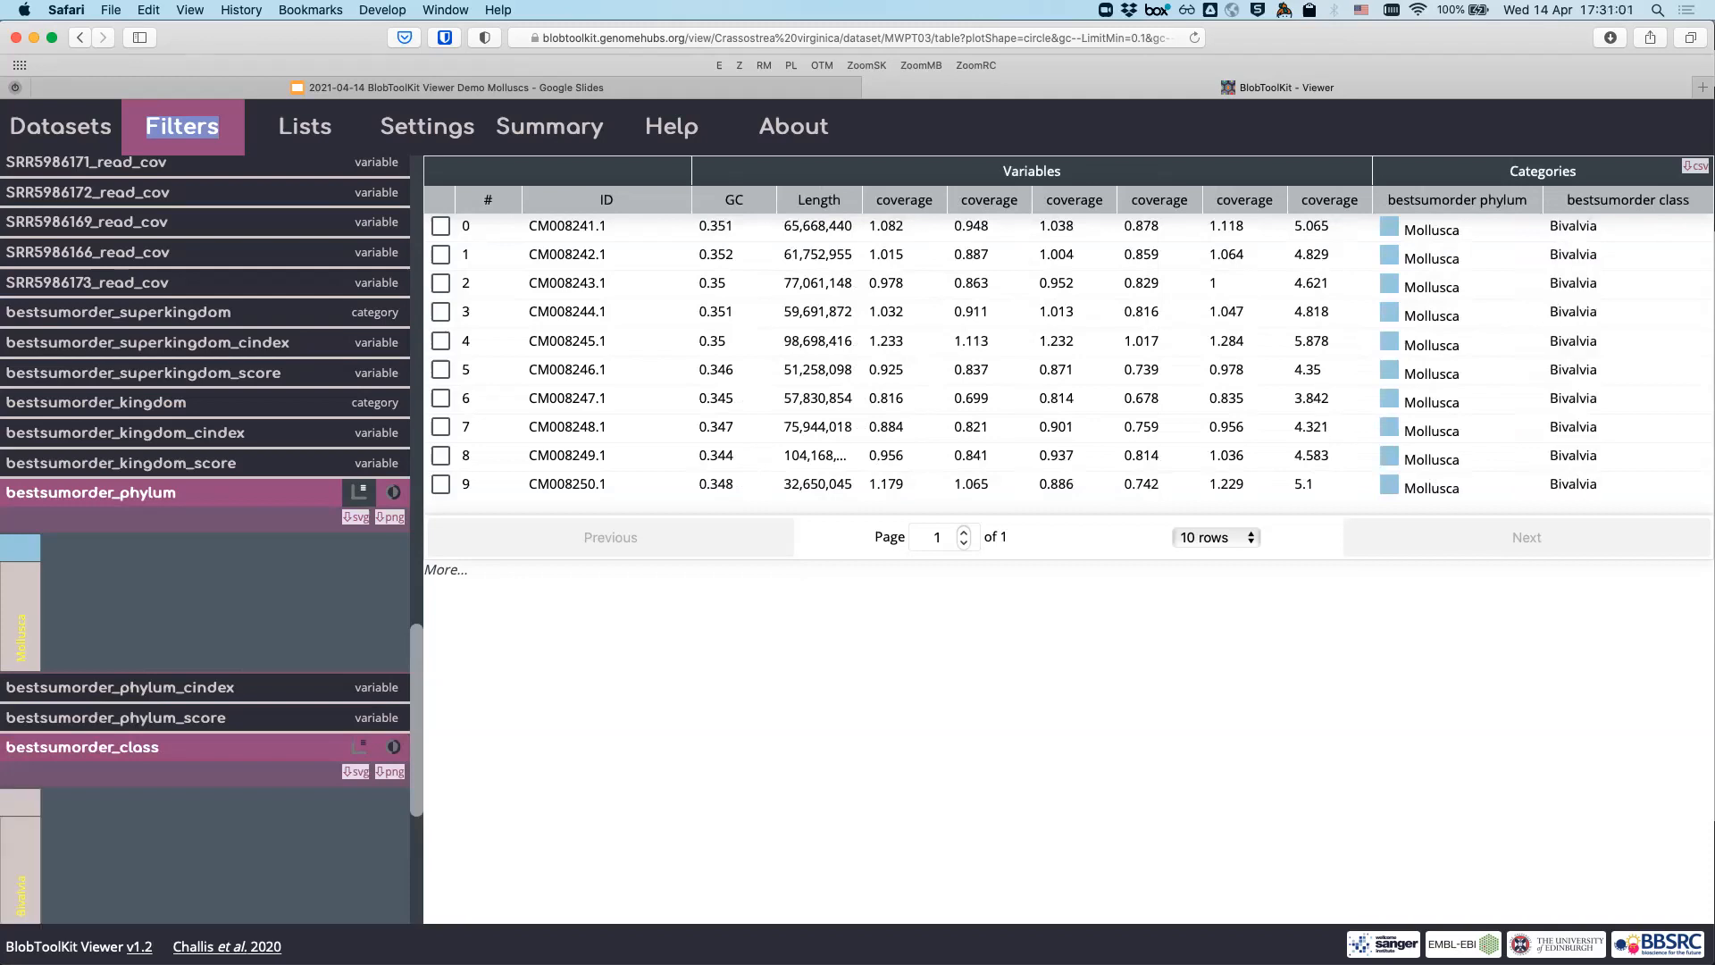
scroll(98, 630, down, 5)
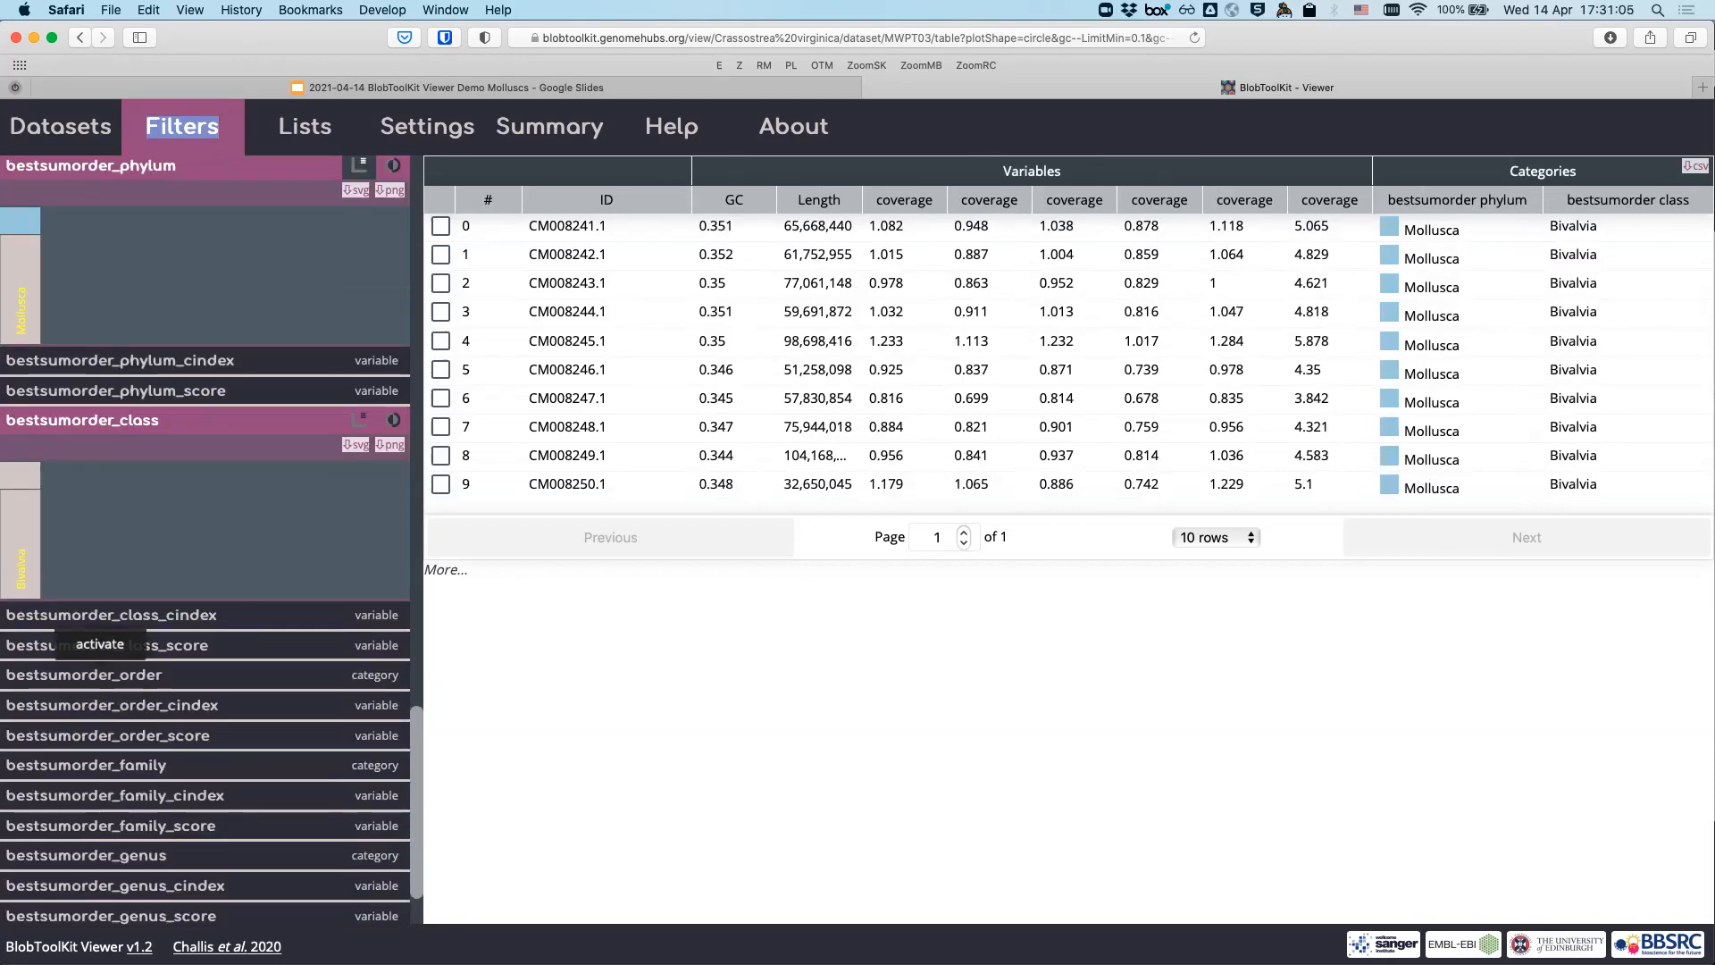
click(100, 674)
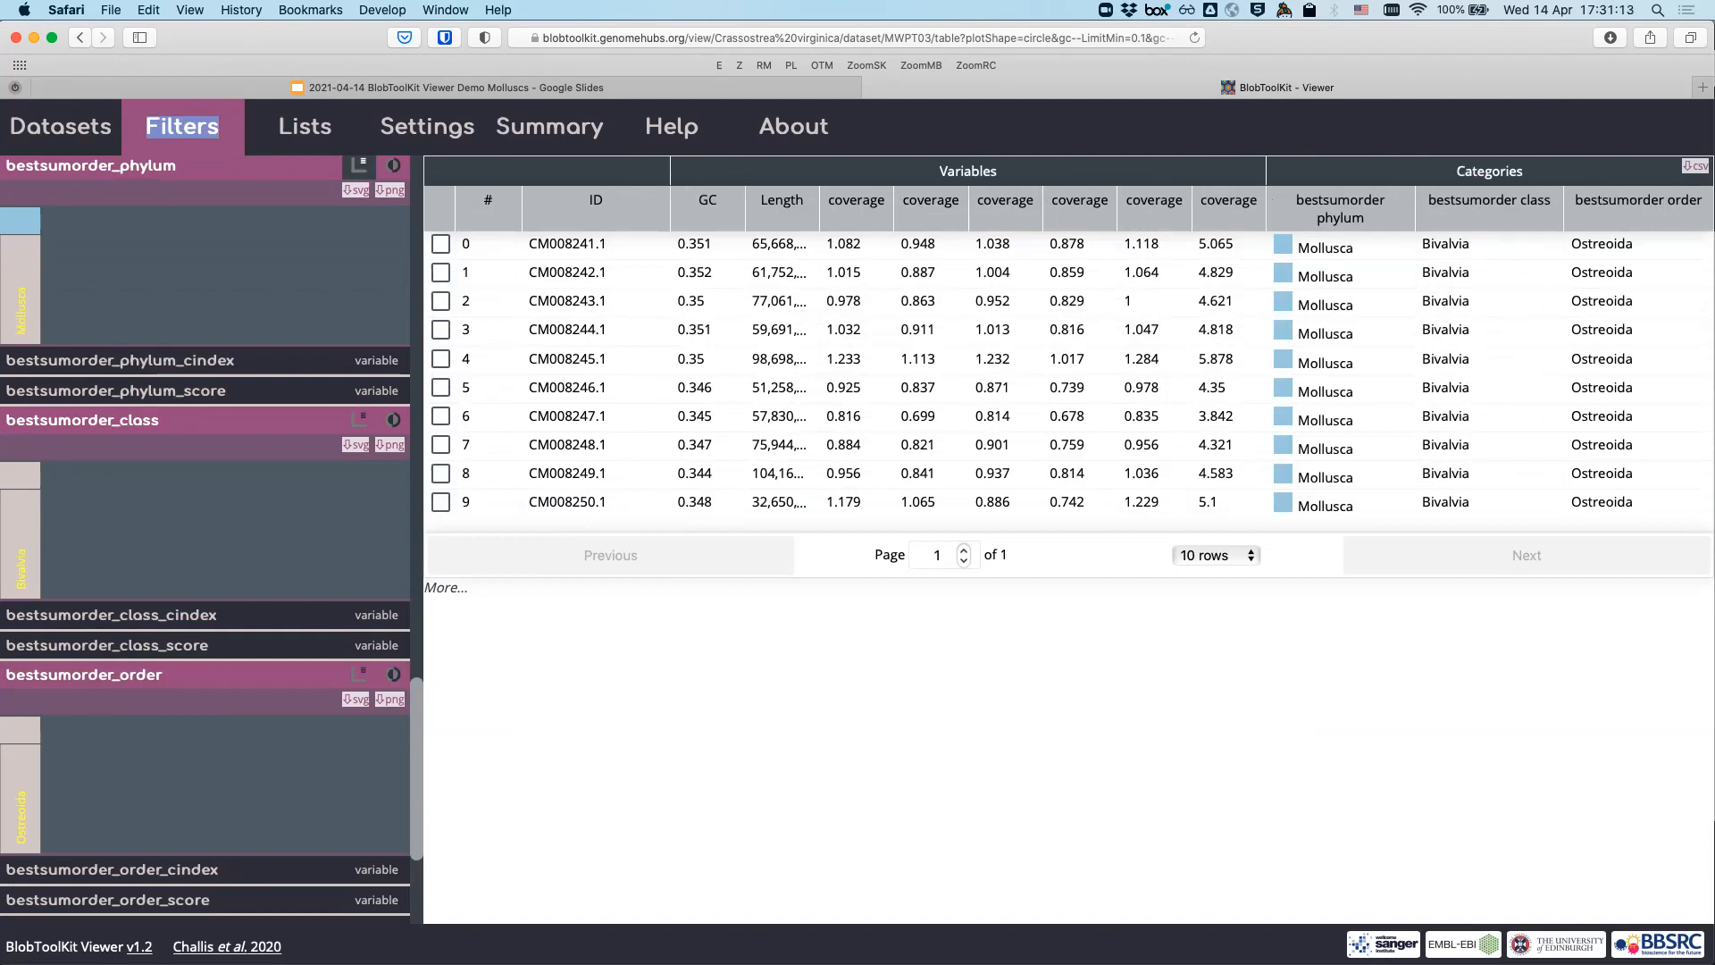
scroll(205, 536, down, 1)
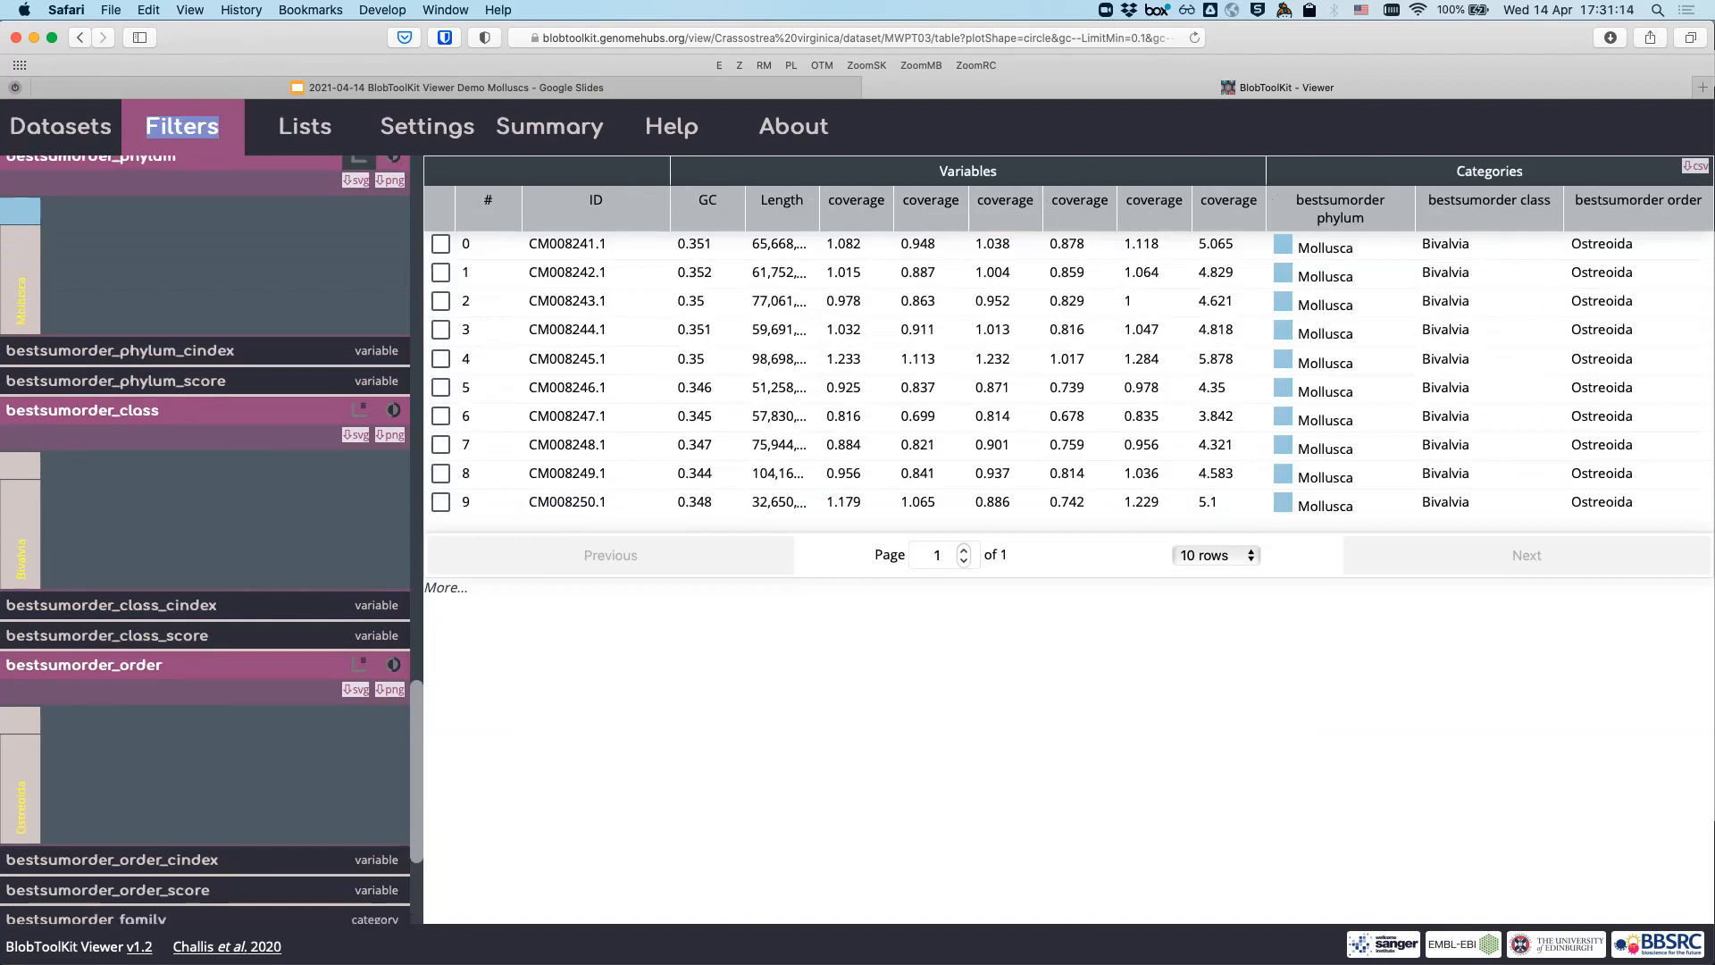
scroll(106, 754, down, 5)
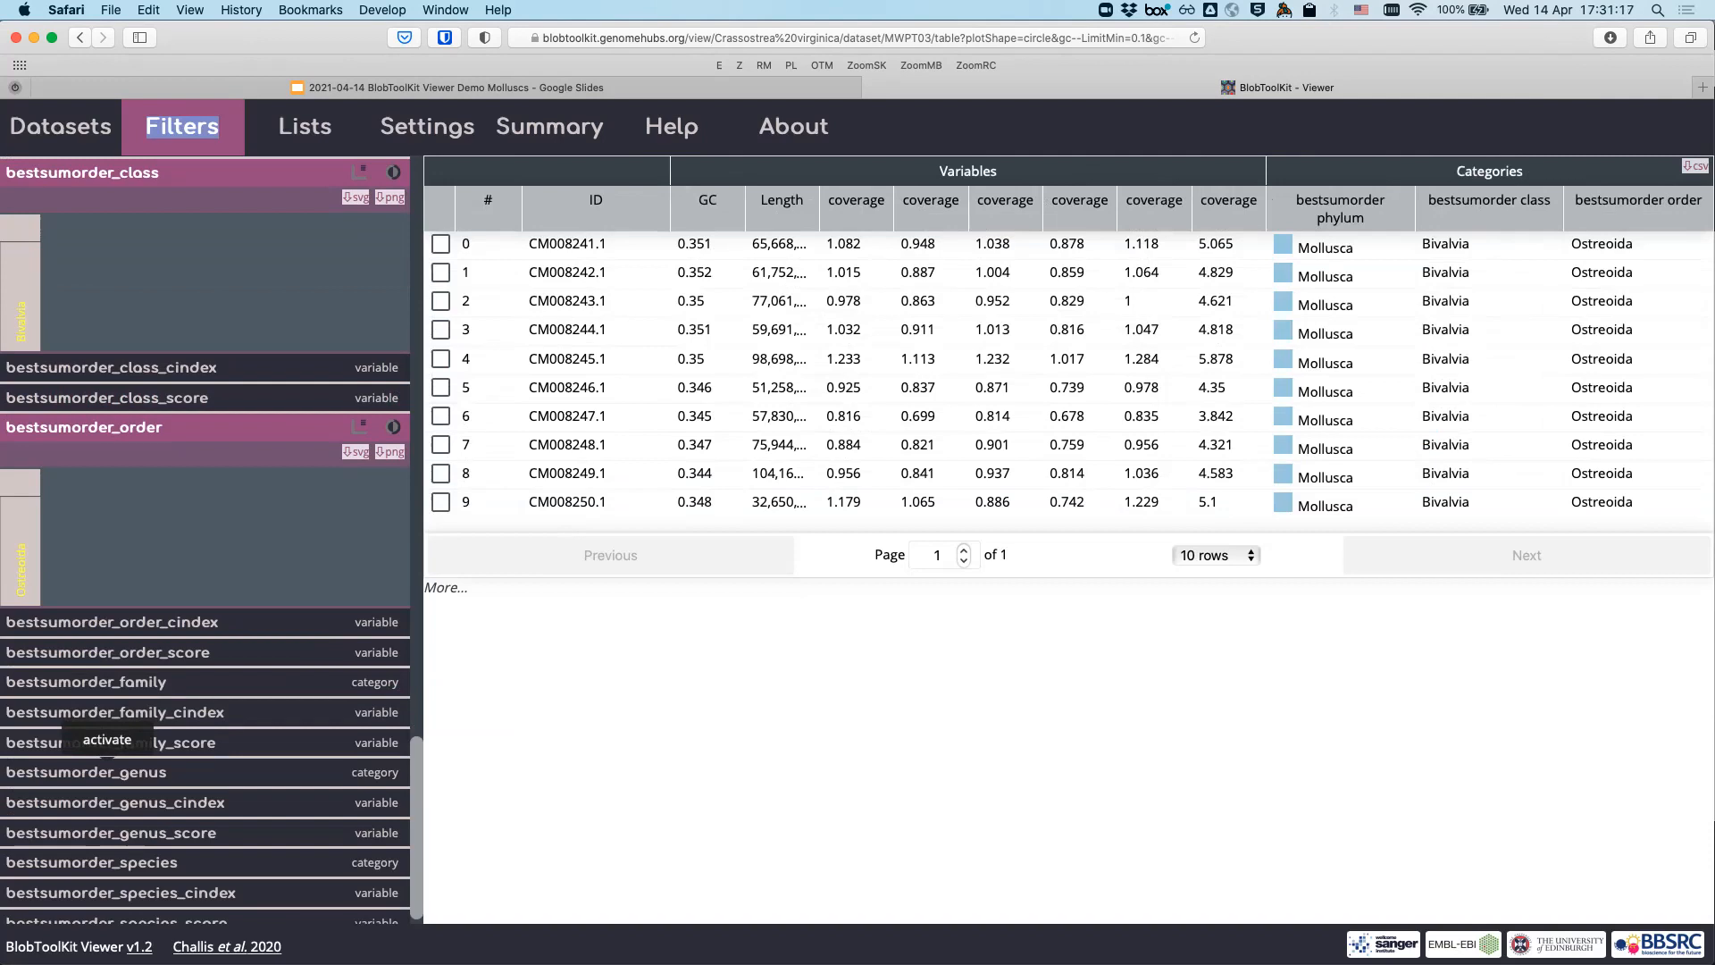
click(106, 769)
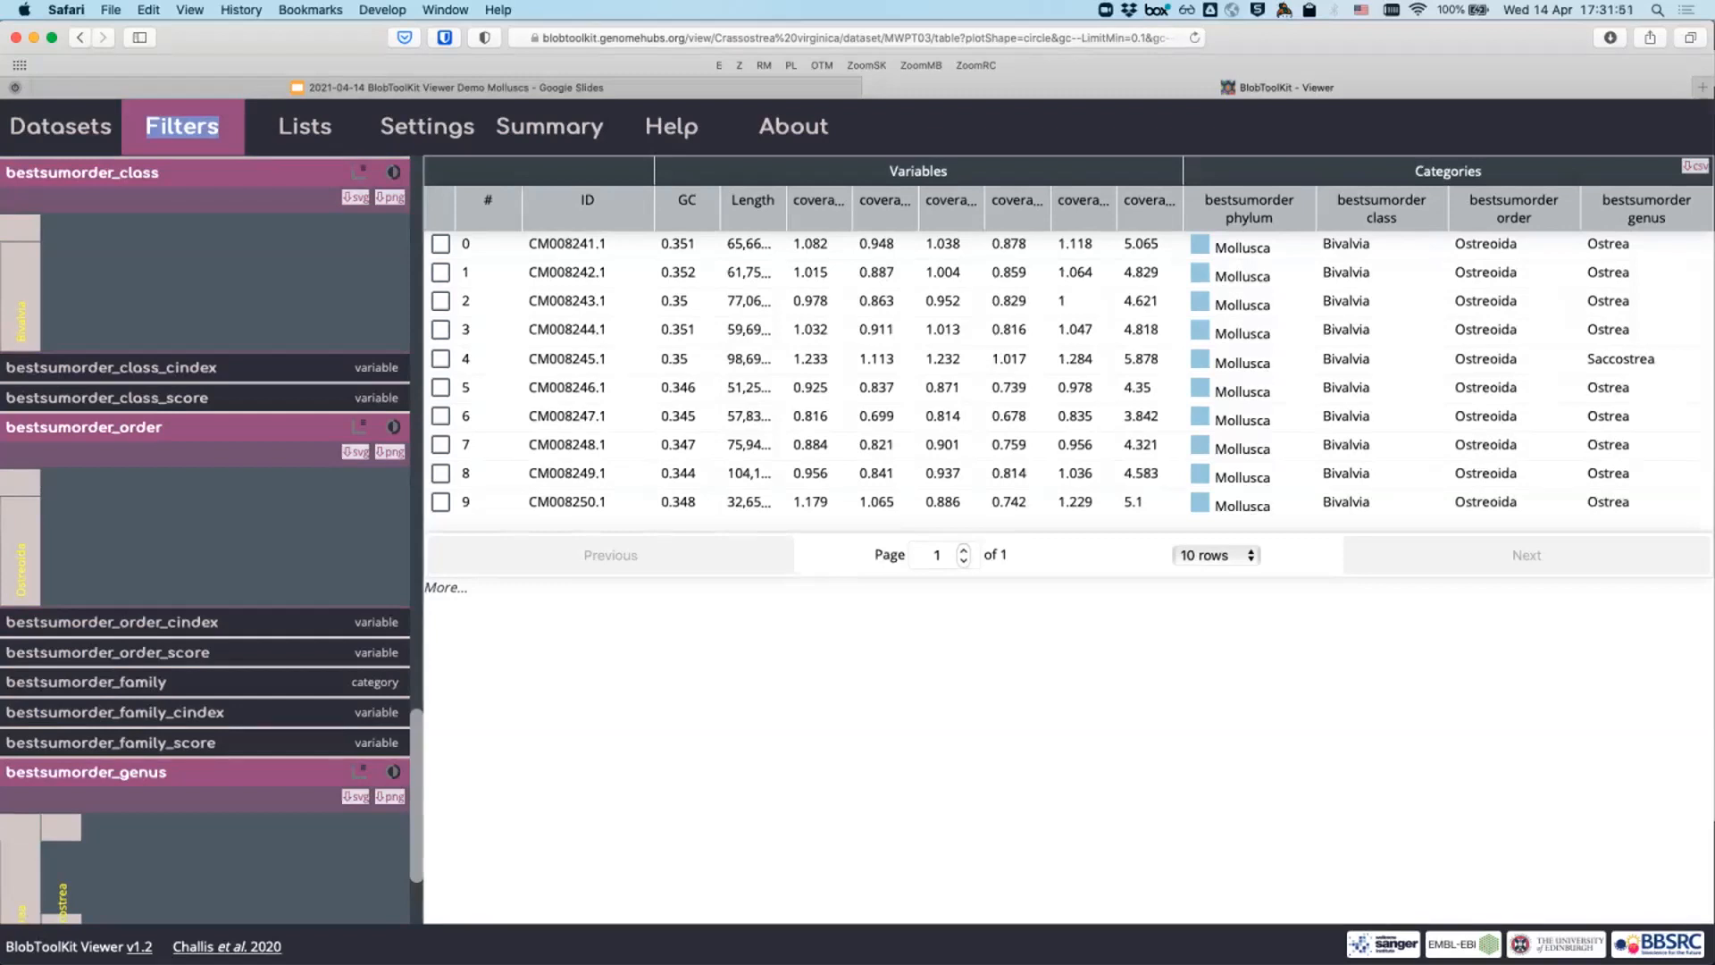
scroll(206, 536, up, 20)
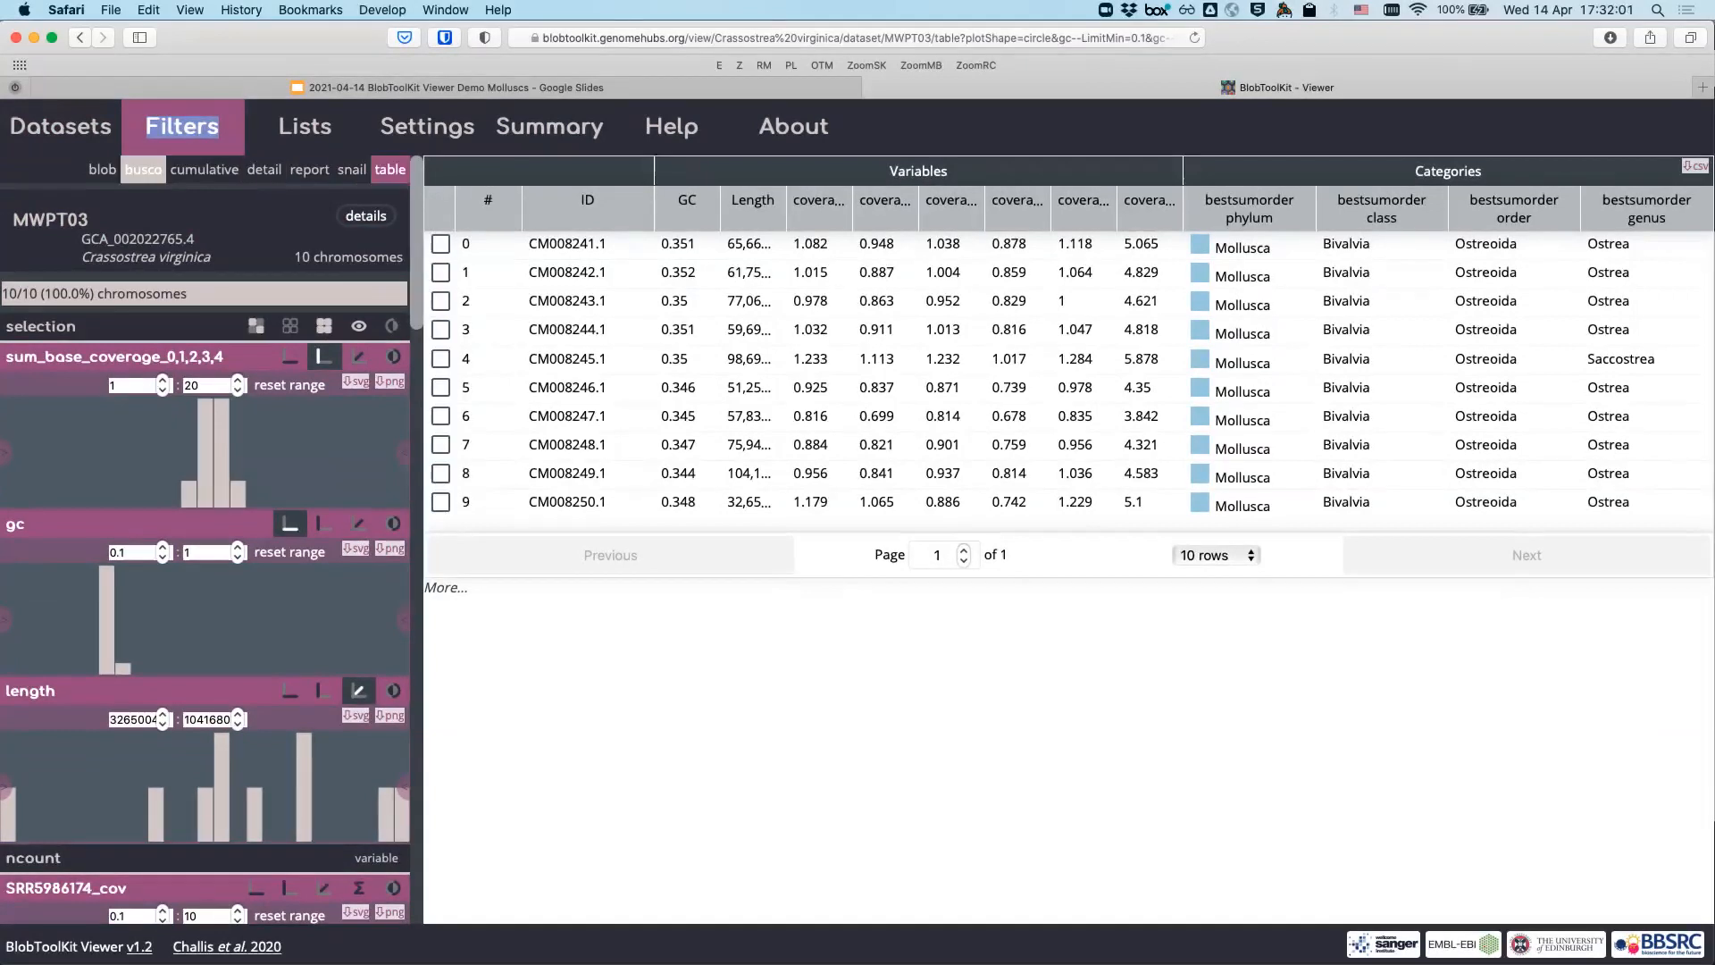
- Select chromosomes with fragmented eukaryota BUSCOs in the busco view, then review them in the table
click(143, 169)
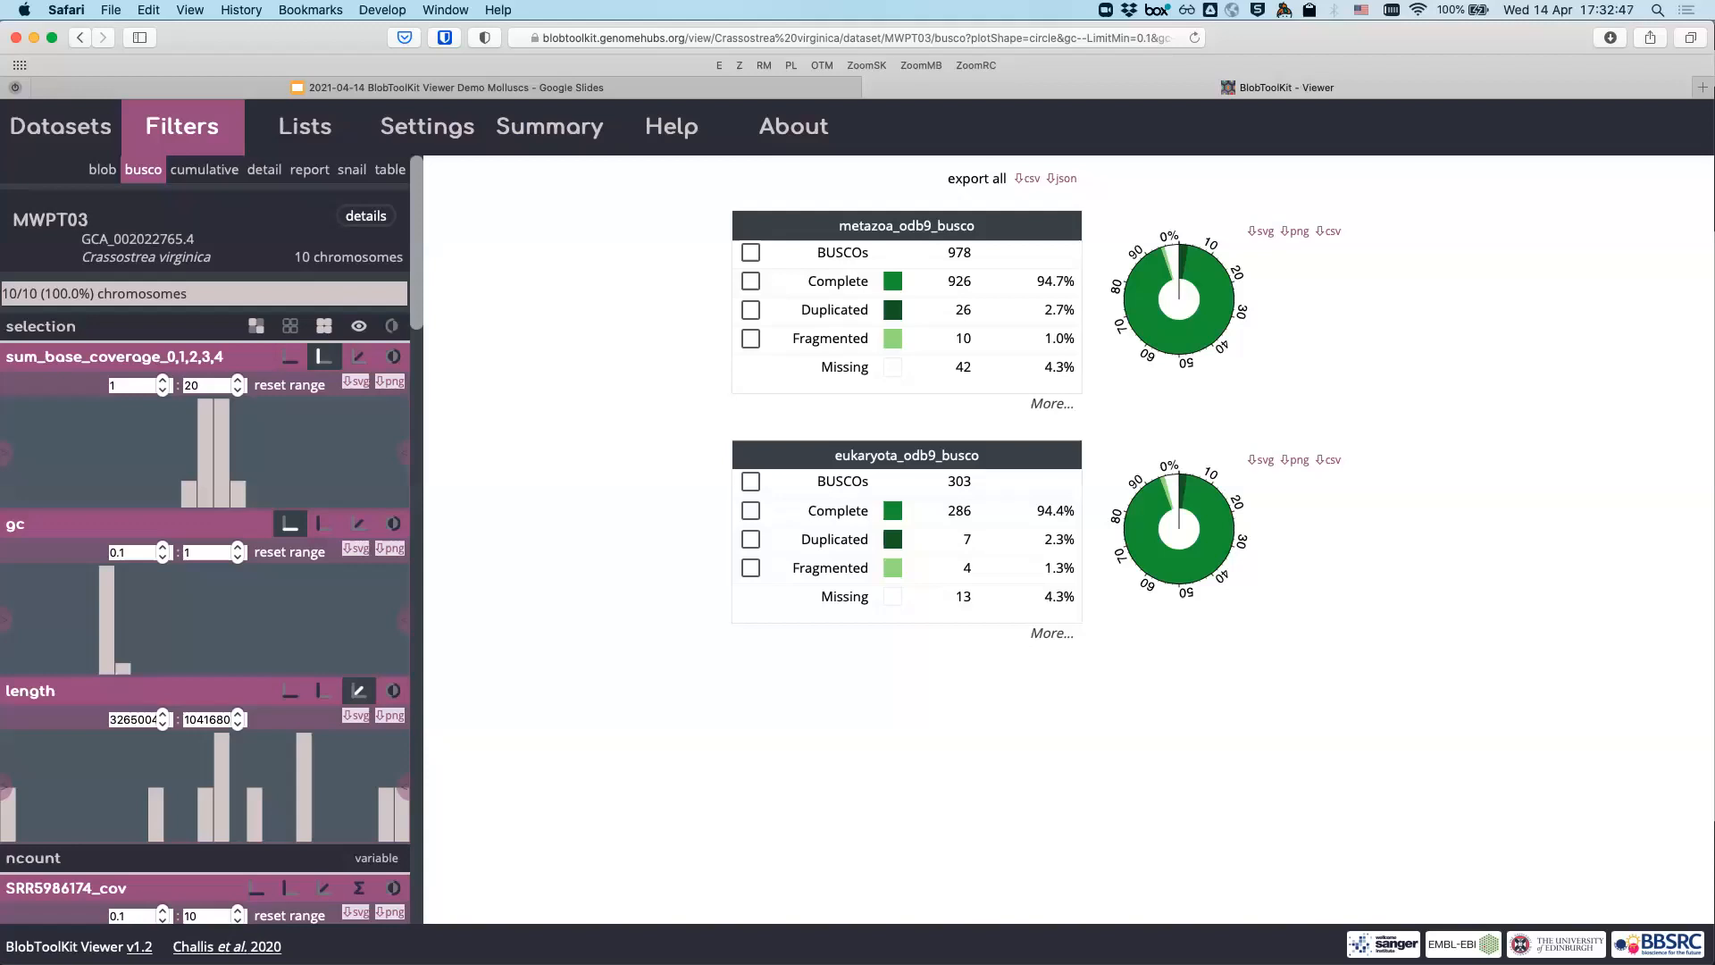
click(750, 253)
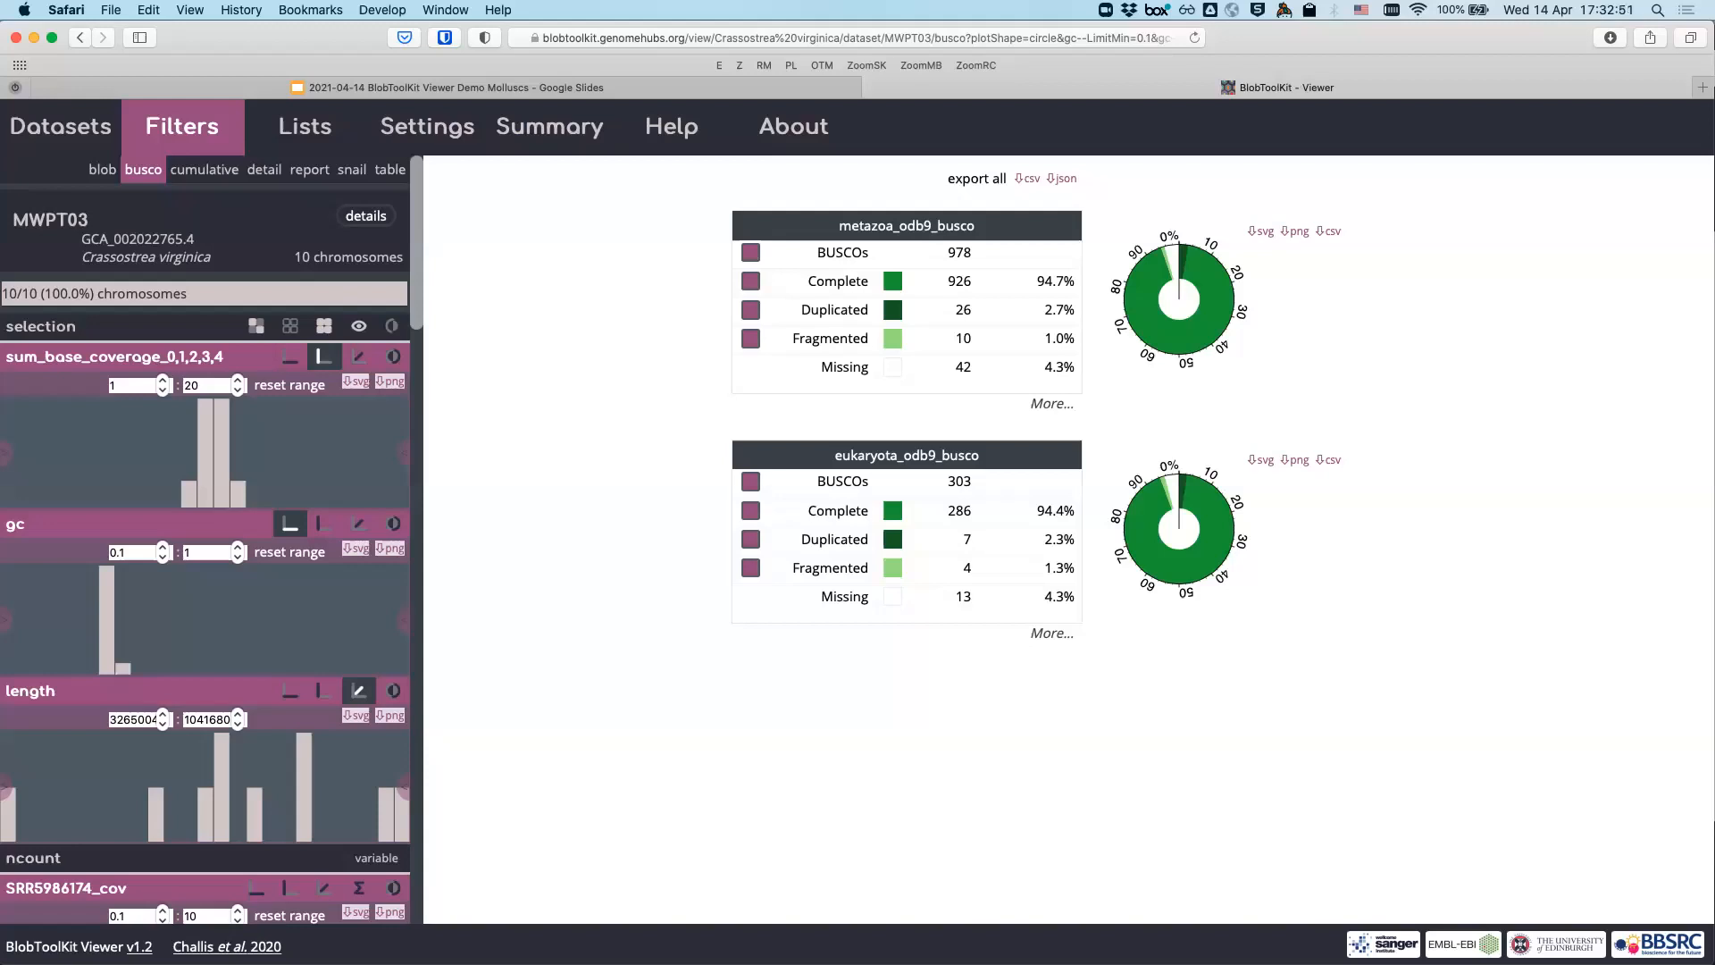
click(750, 253)
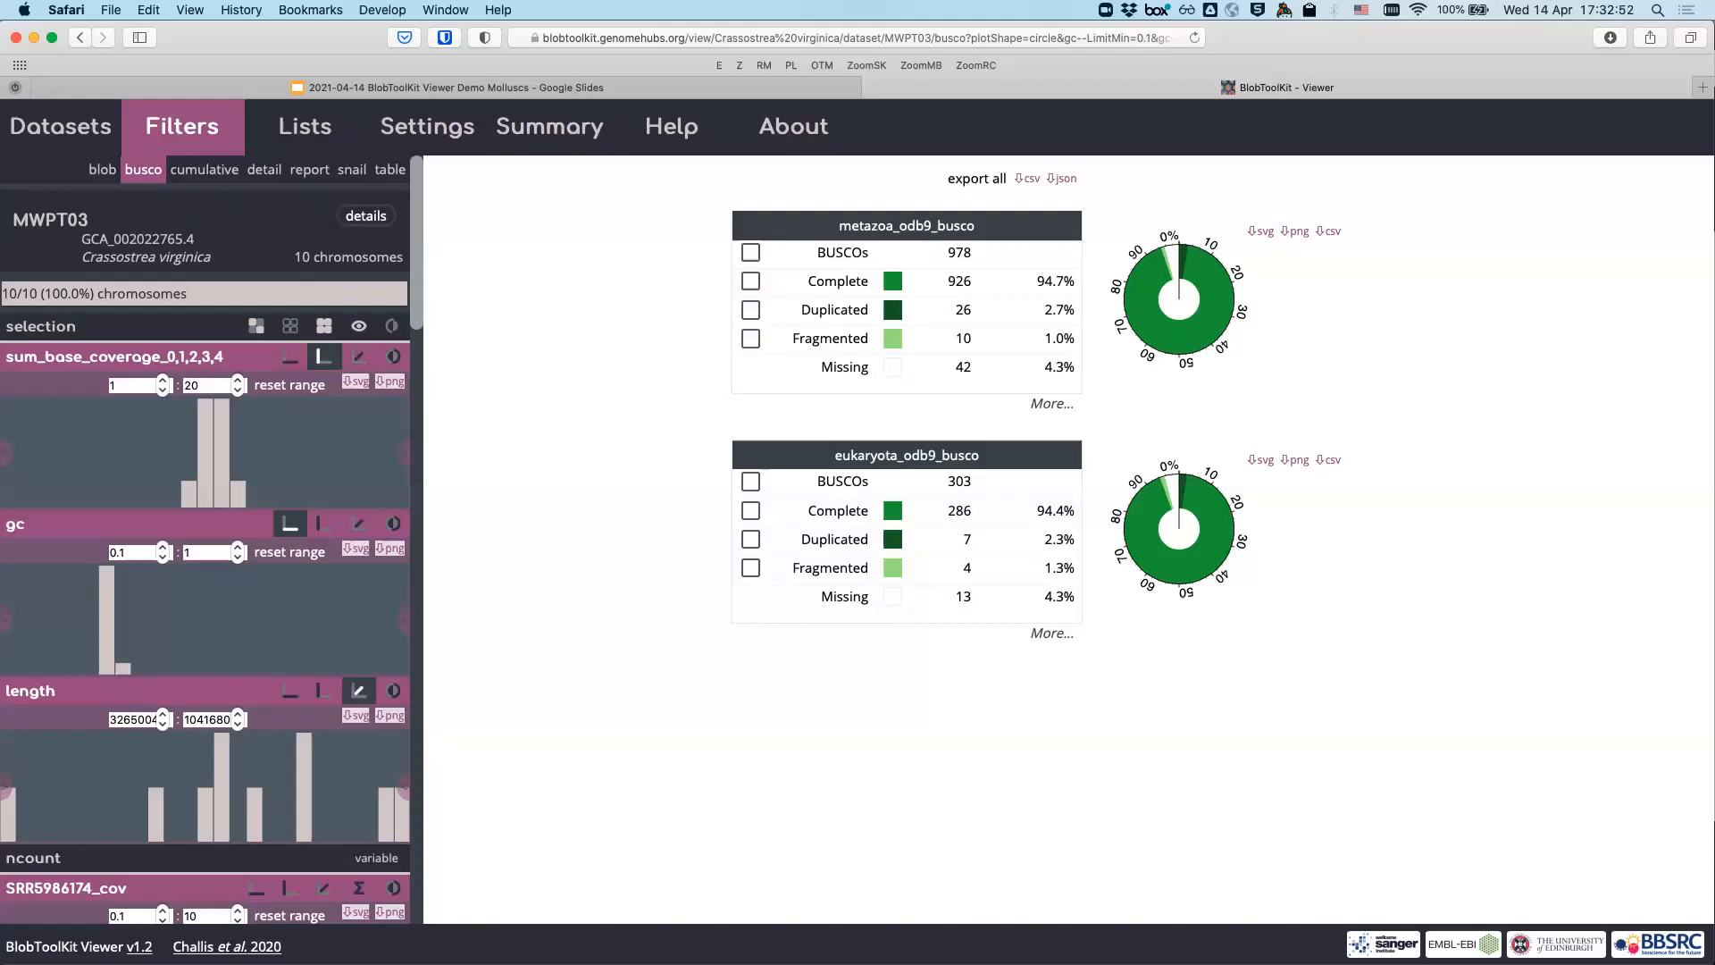
click(750, 568)
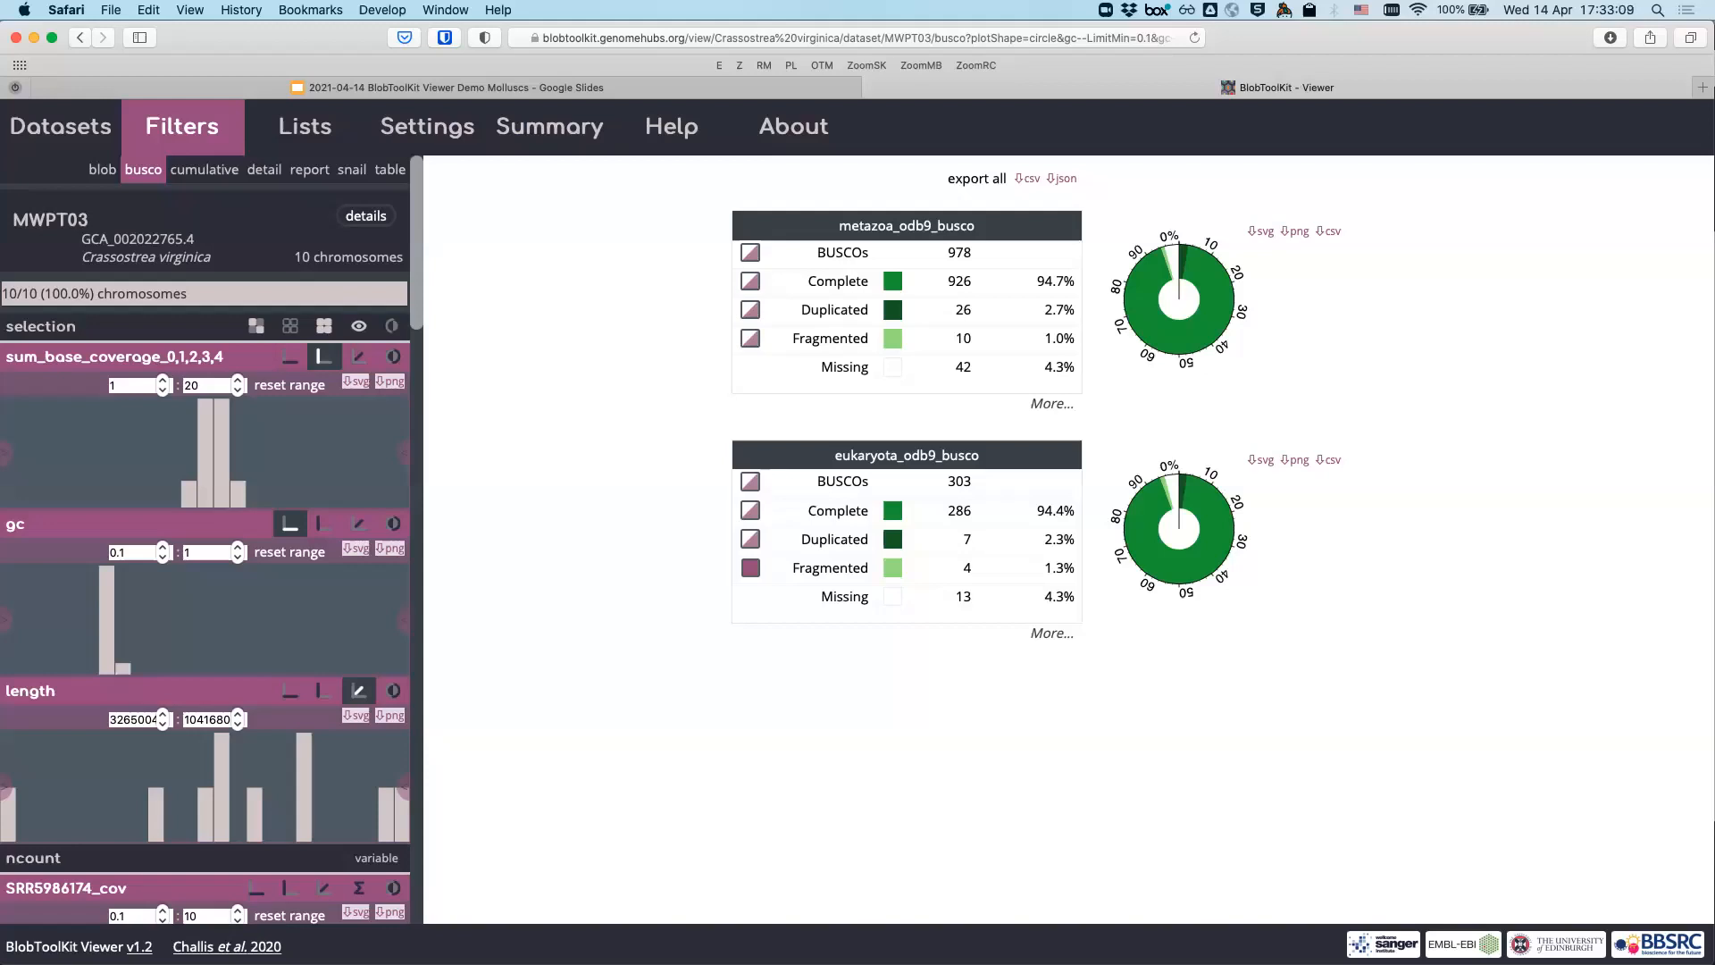
click(103, 169)
click(391, 169)
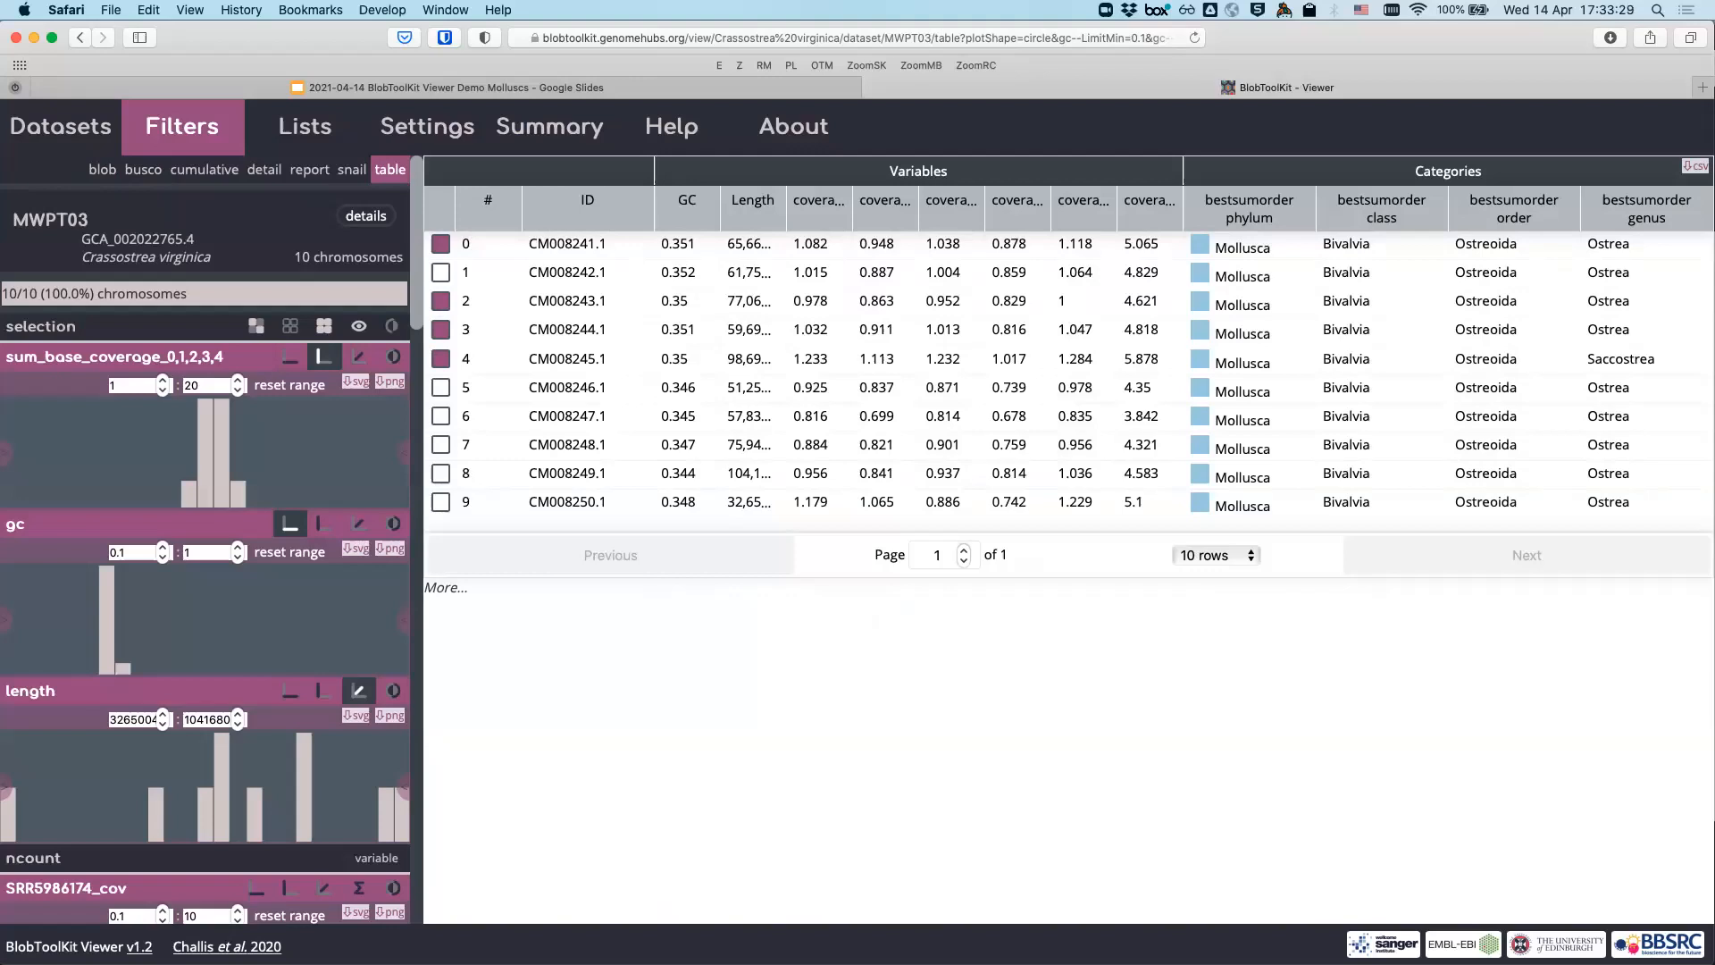
- Add CM008248.1 and CM008249.1 to the selection, filter to it, and view the blob plot
click(440, 417)
click(441, 417)
click(441, 445)
click(441, 473)
click(68, 327)
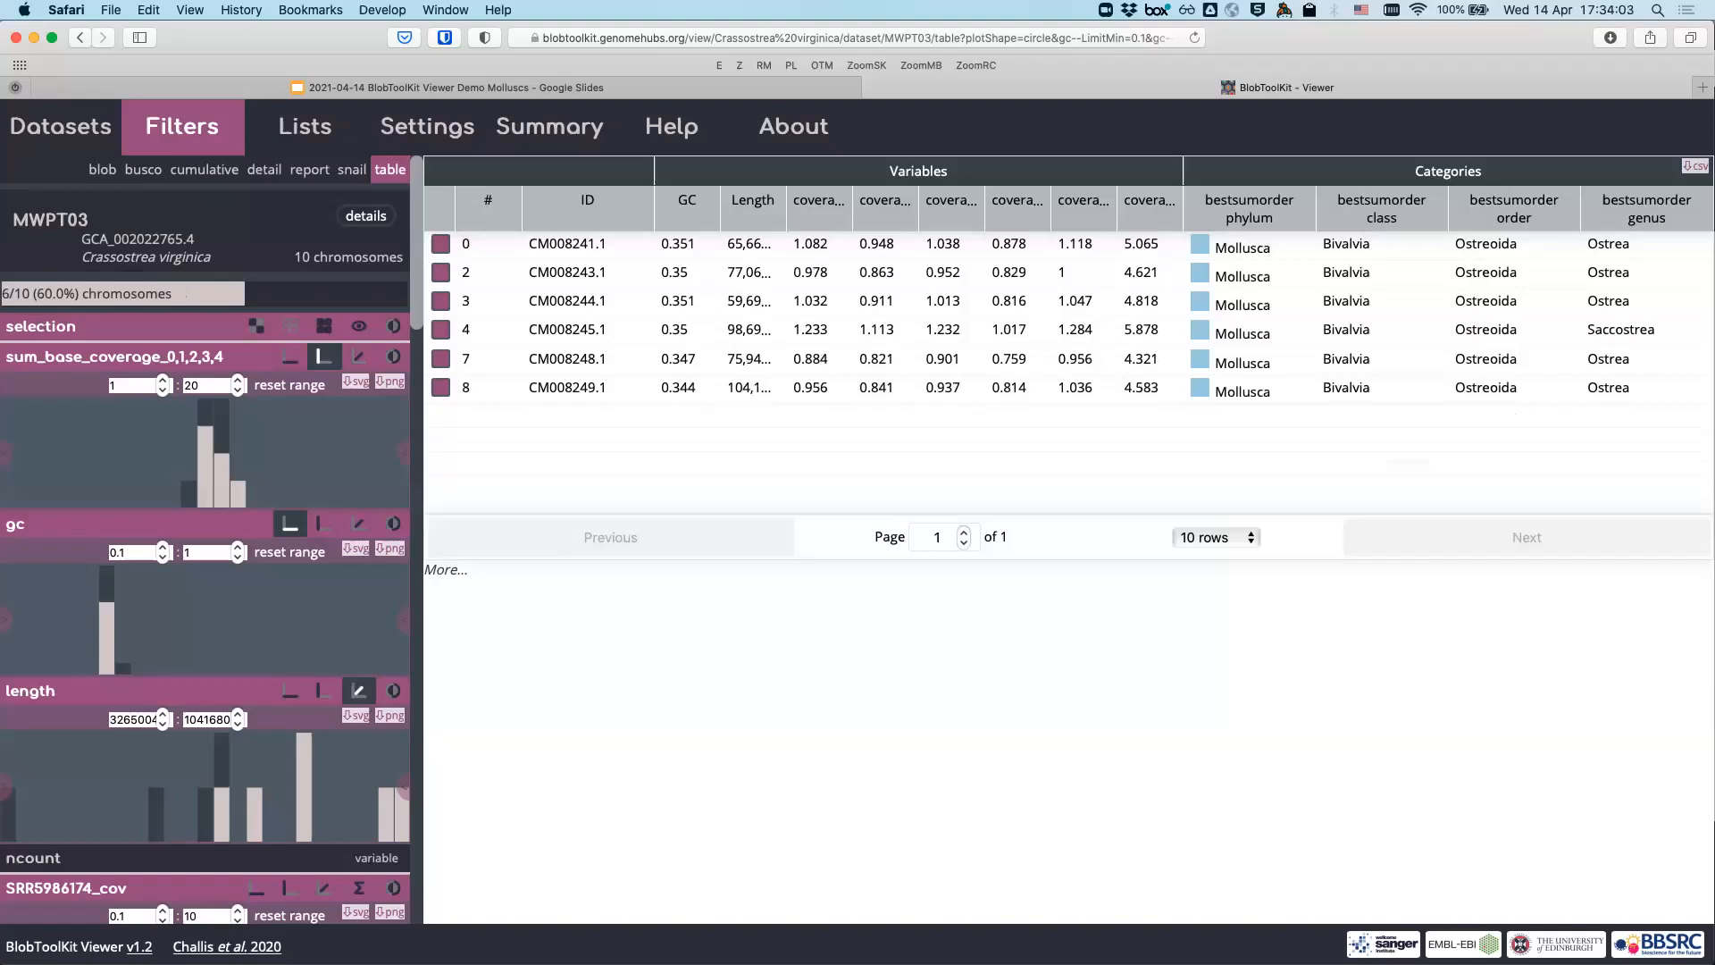
click(101, 169)
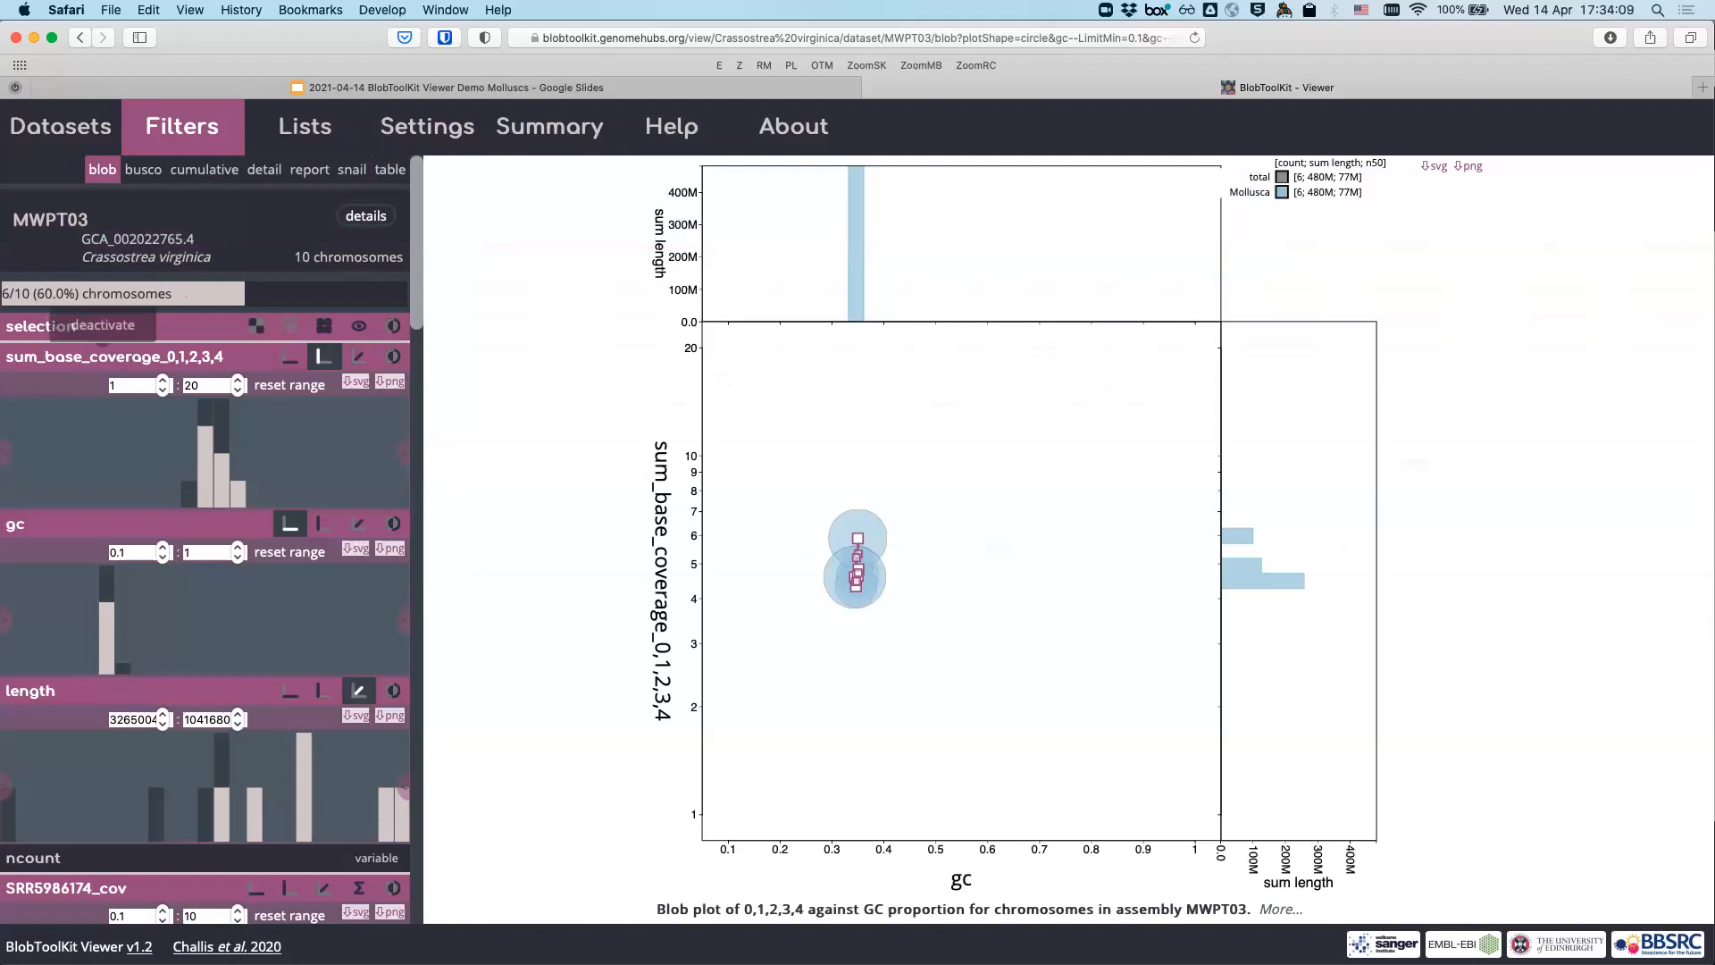
- Deactivate the selection filter to restore all 10 chromosomes, then return to Datasets
click(101, 299)
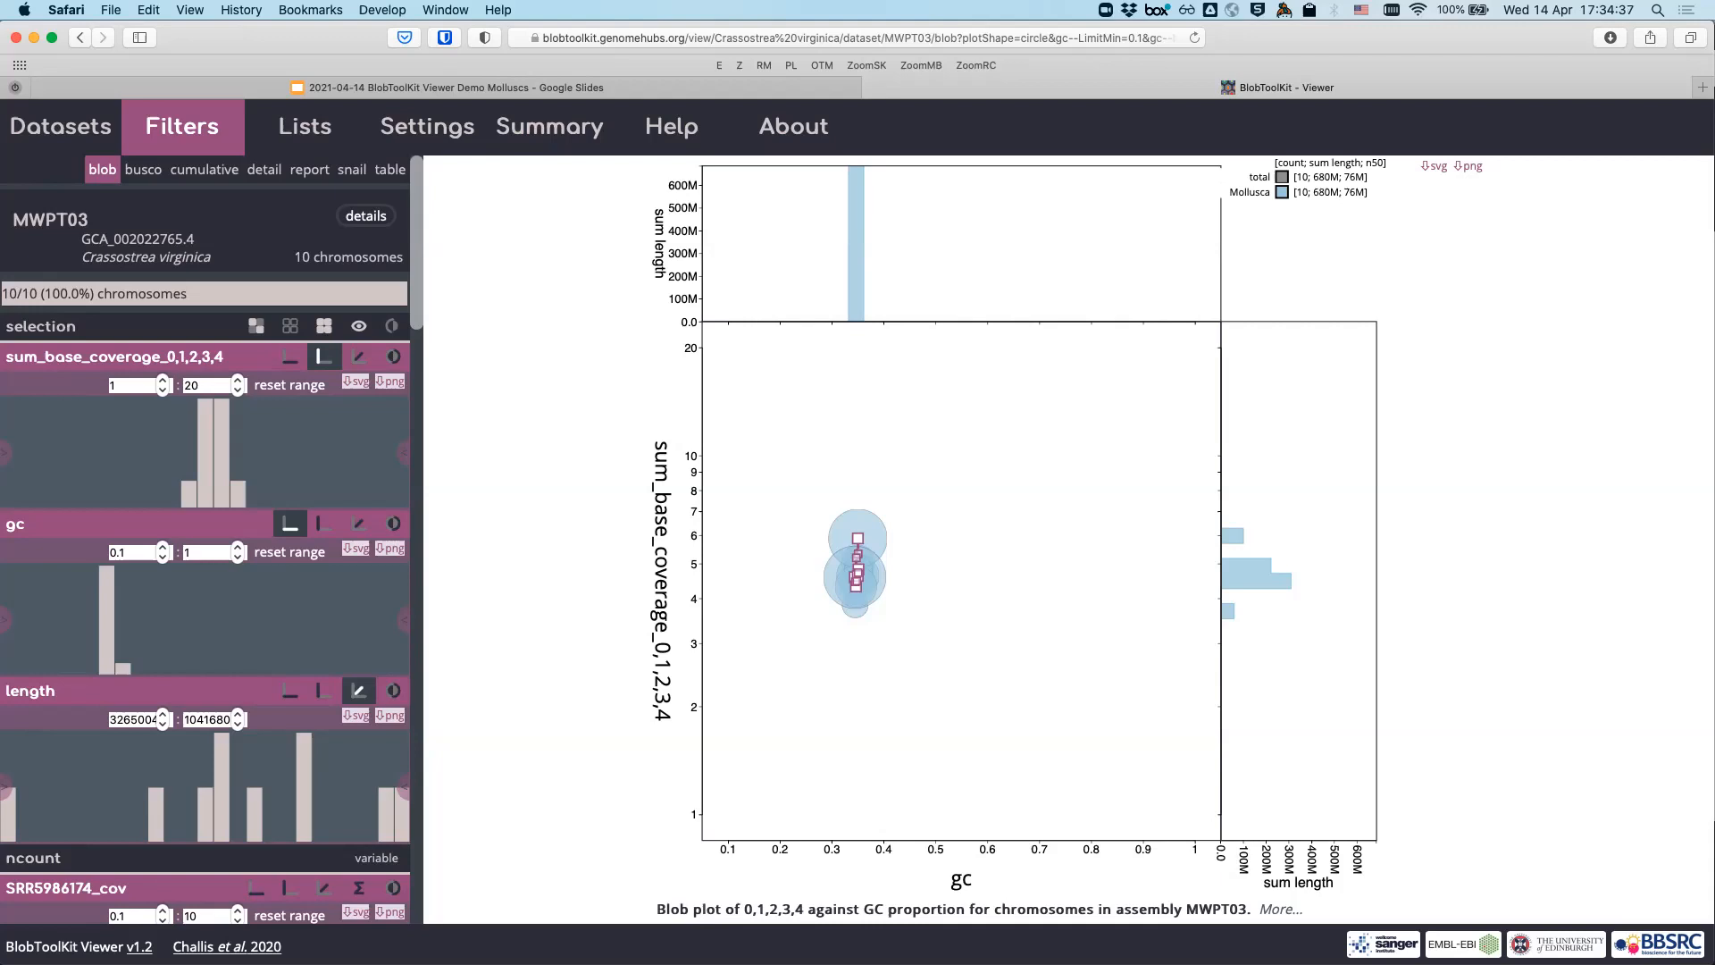
click(61, 127)
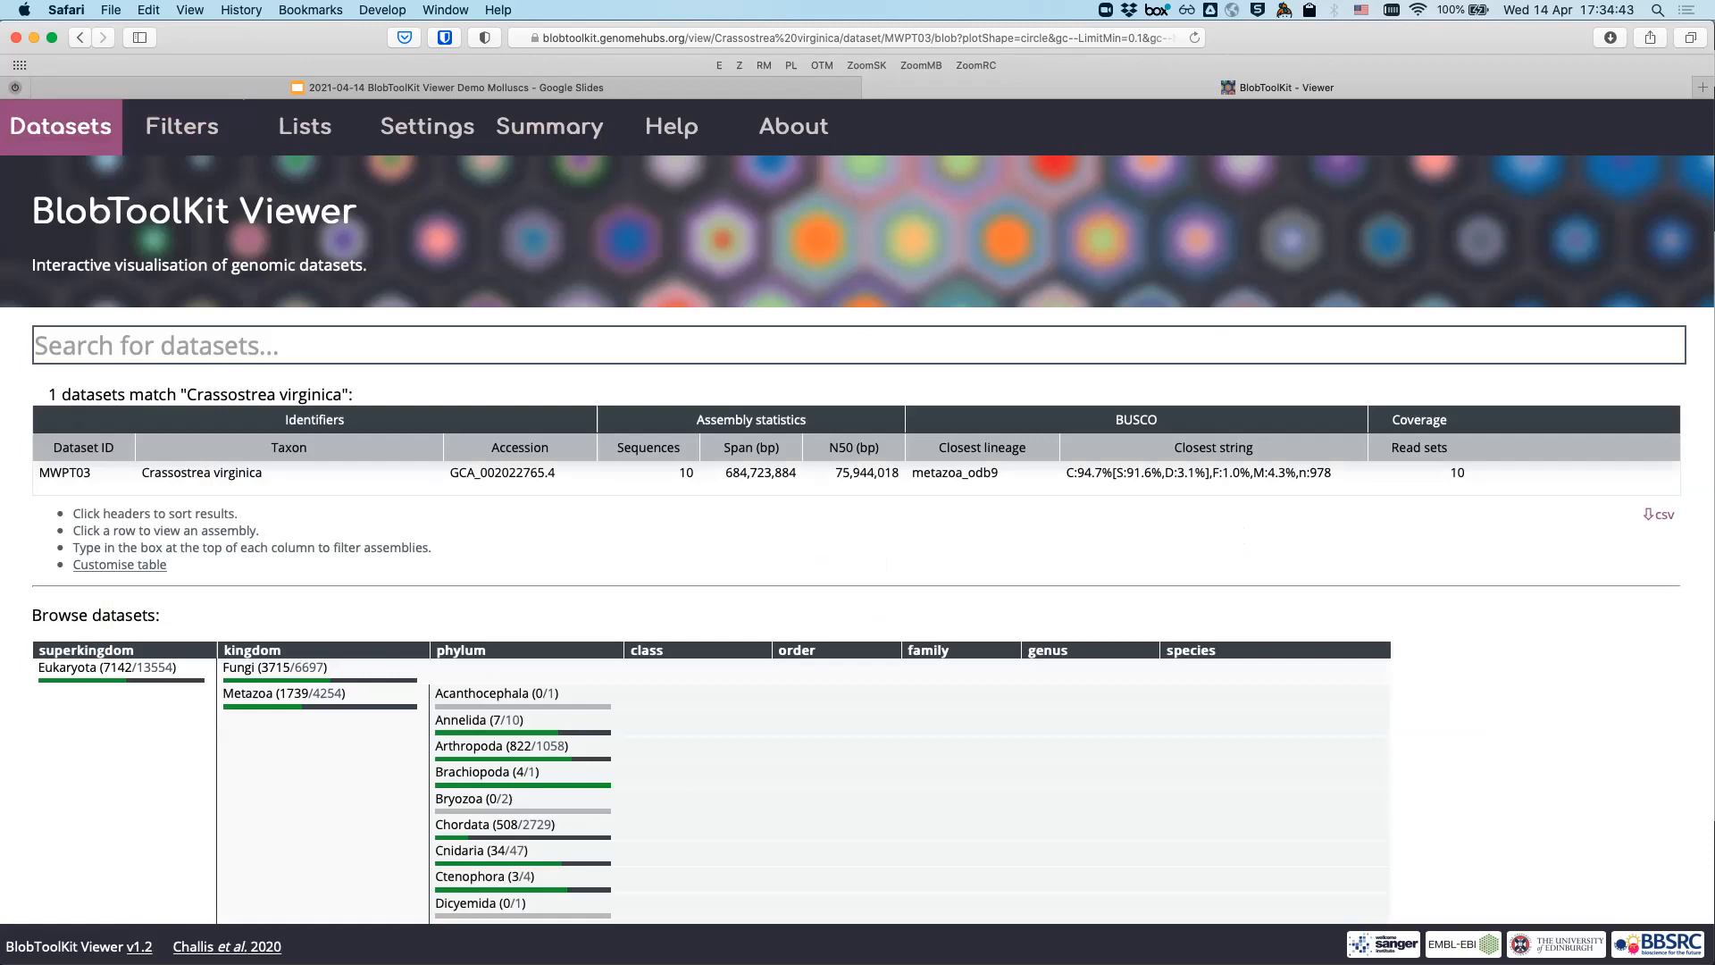
- Search datasets for 'Elysia' and pick the Elysia chlorotica species suggestion
click(268, 345)
text(Elysia)
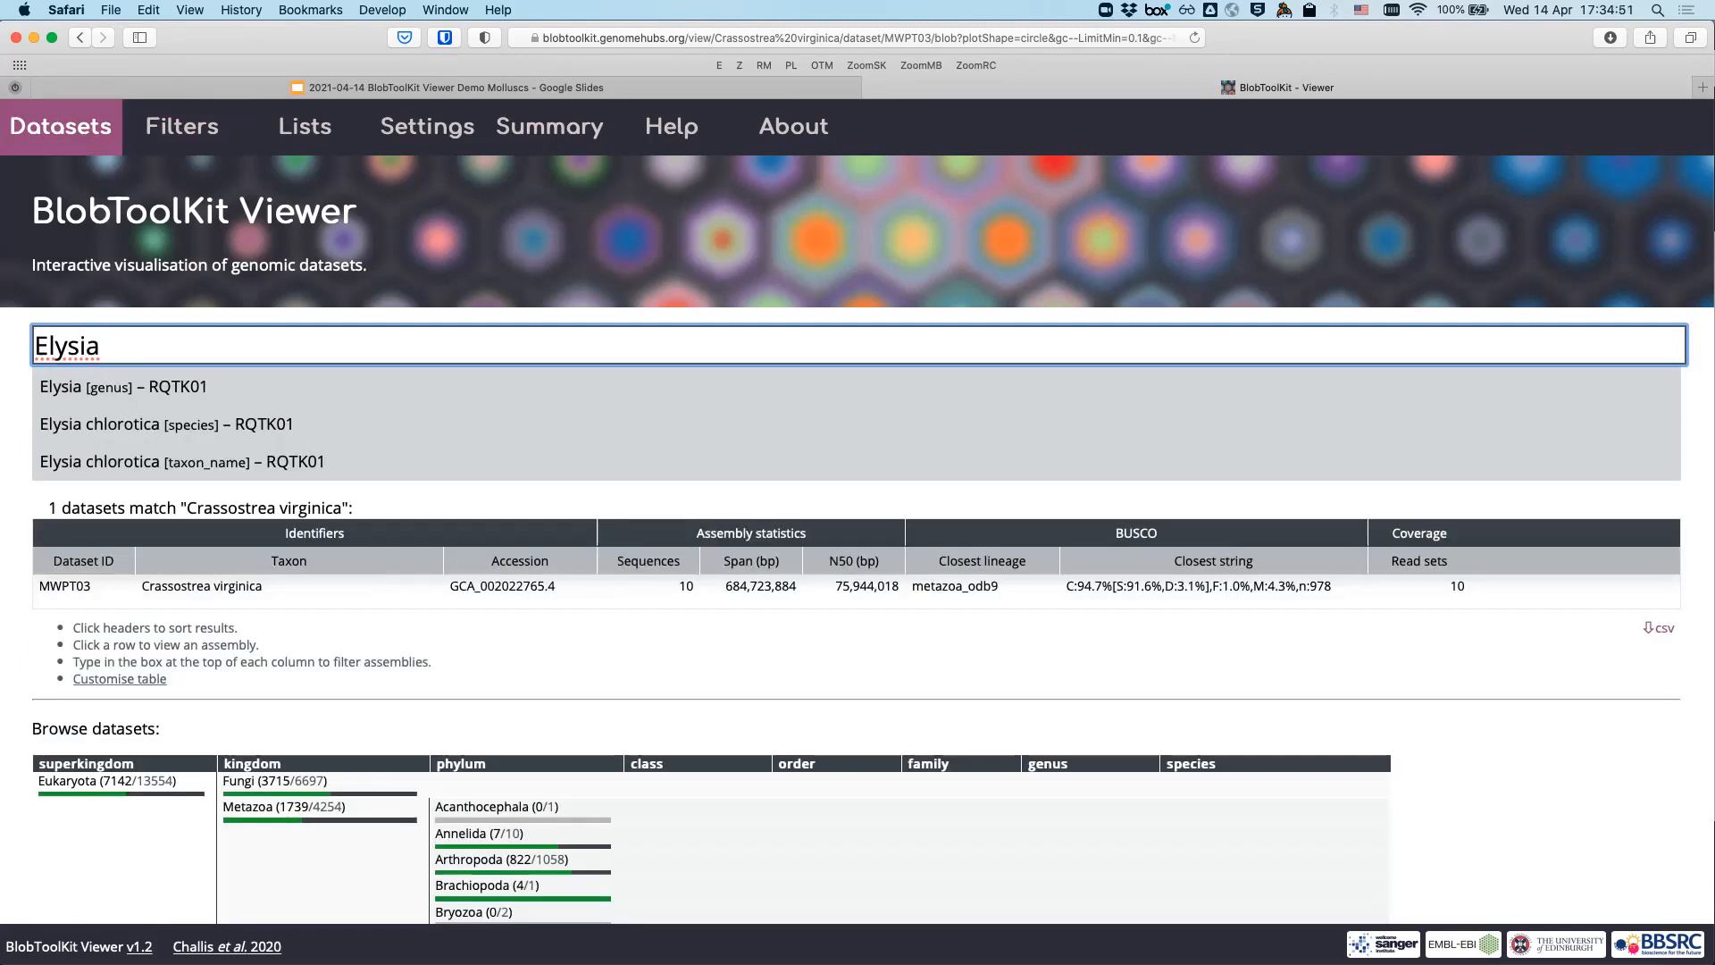
key(Down)
key(Down)
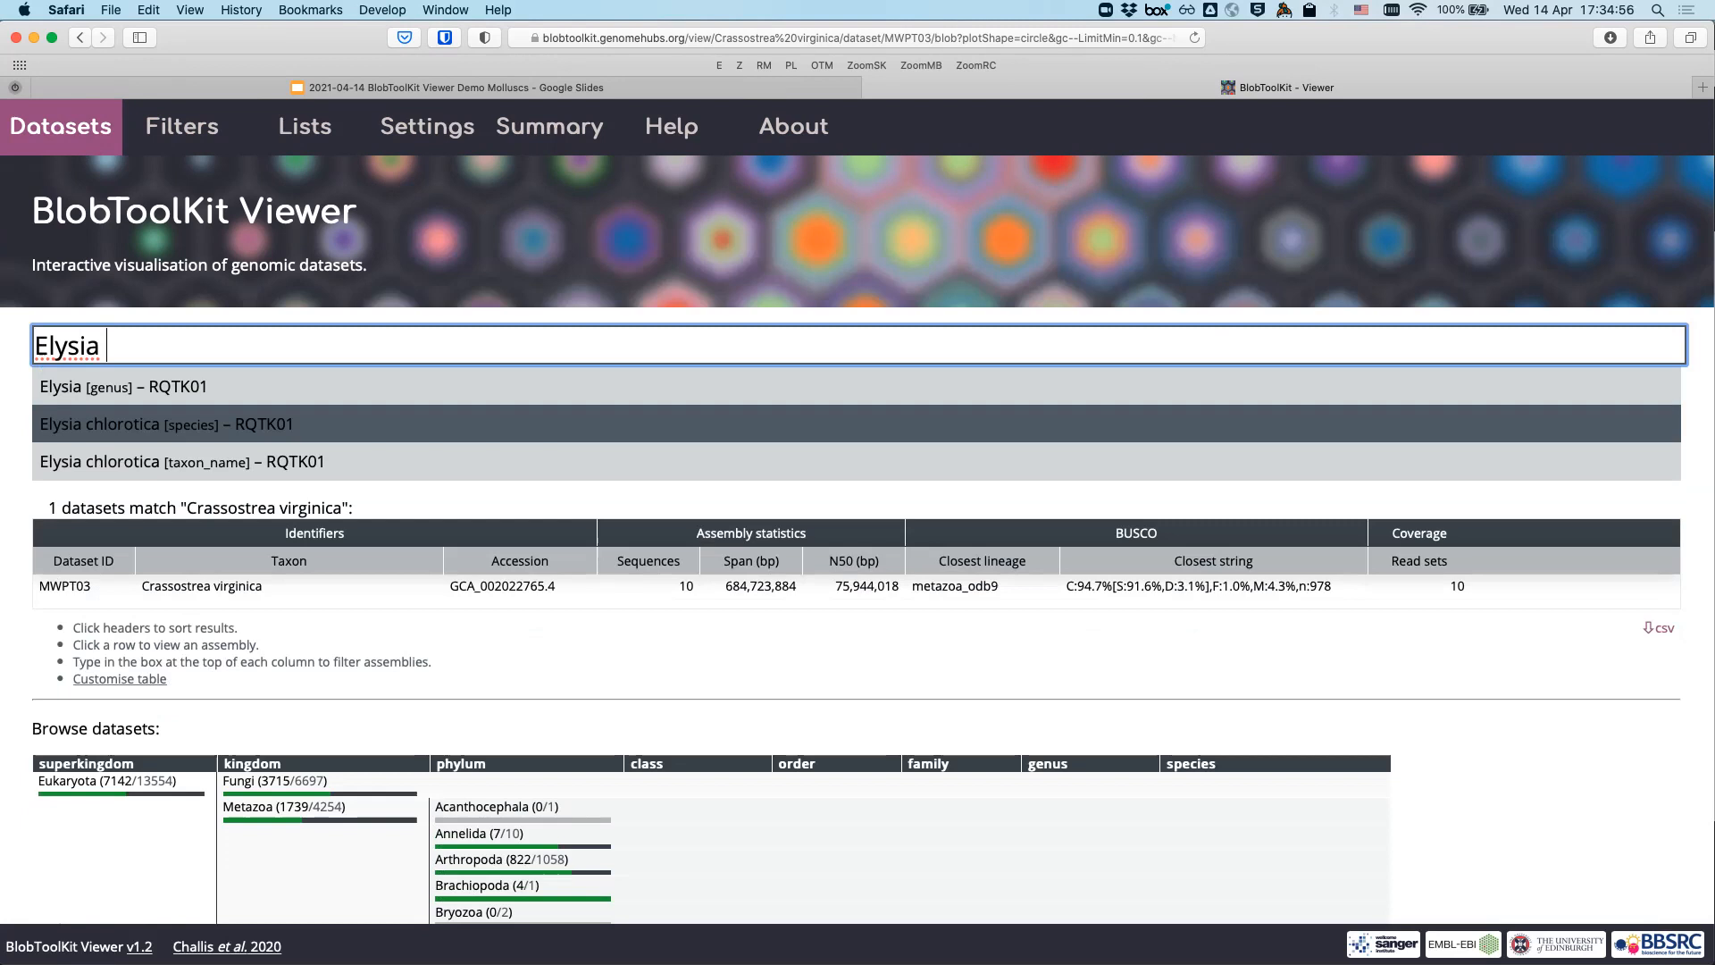
key(Return)
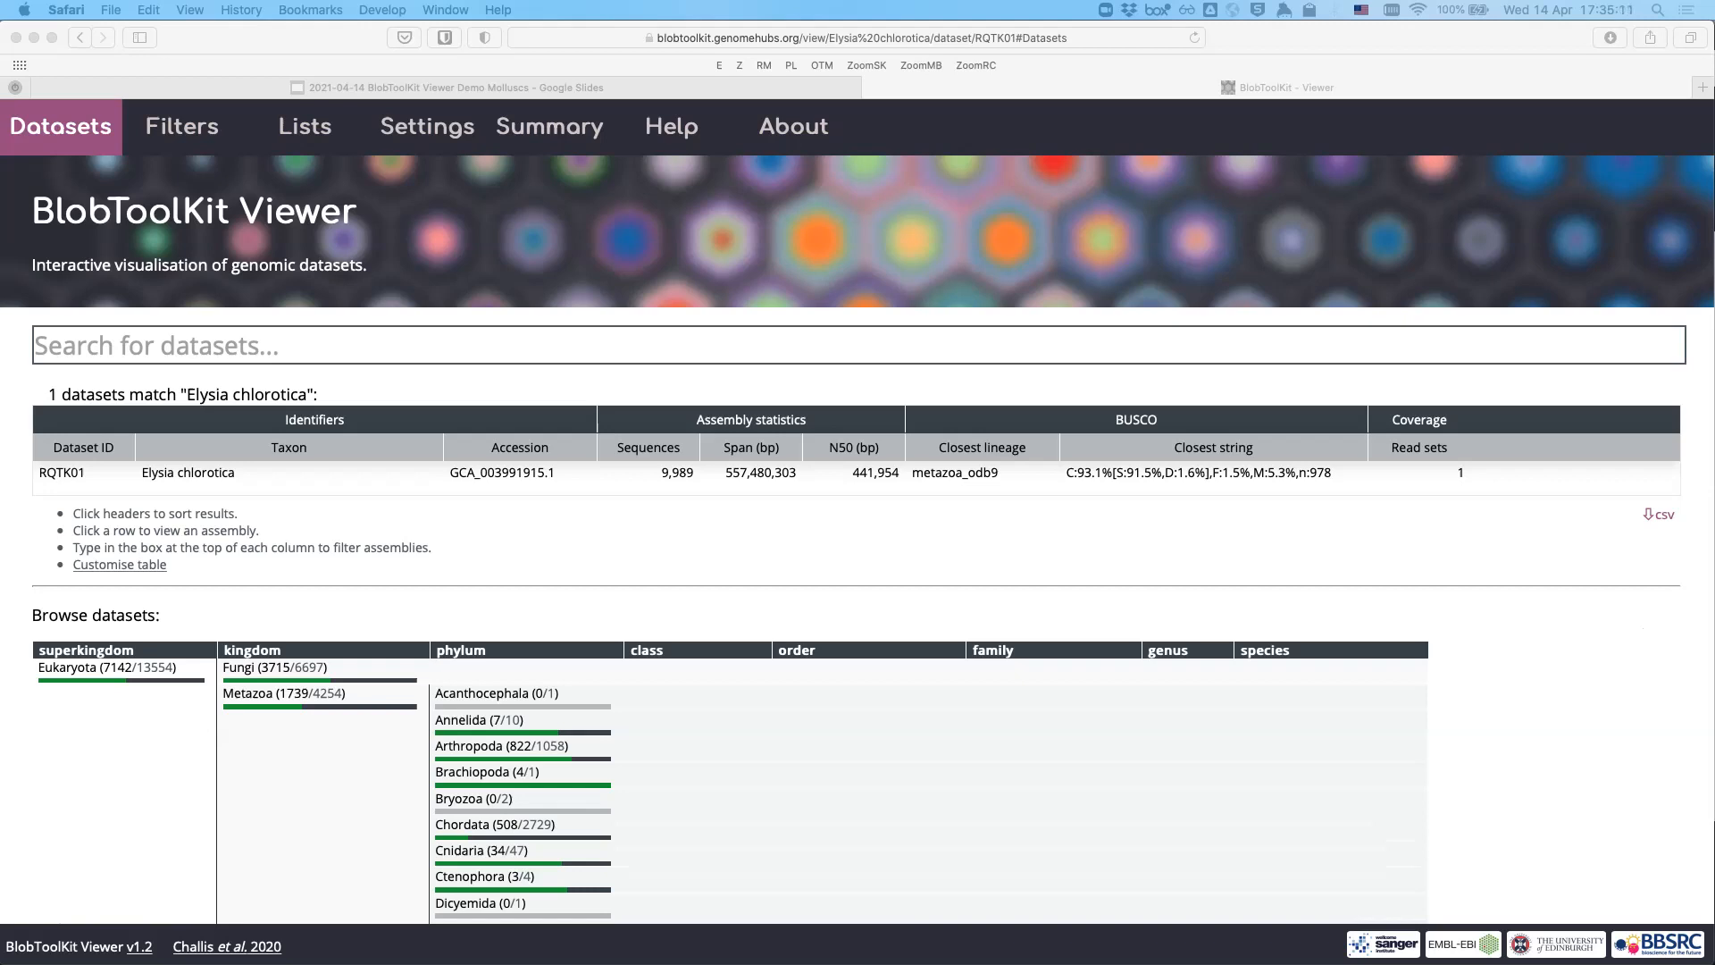
- Load the Elysia chlorotica RQTK01 blob plot and show its plot settings
click(715, 473)
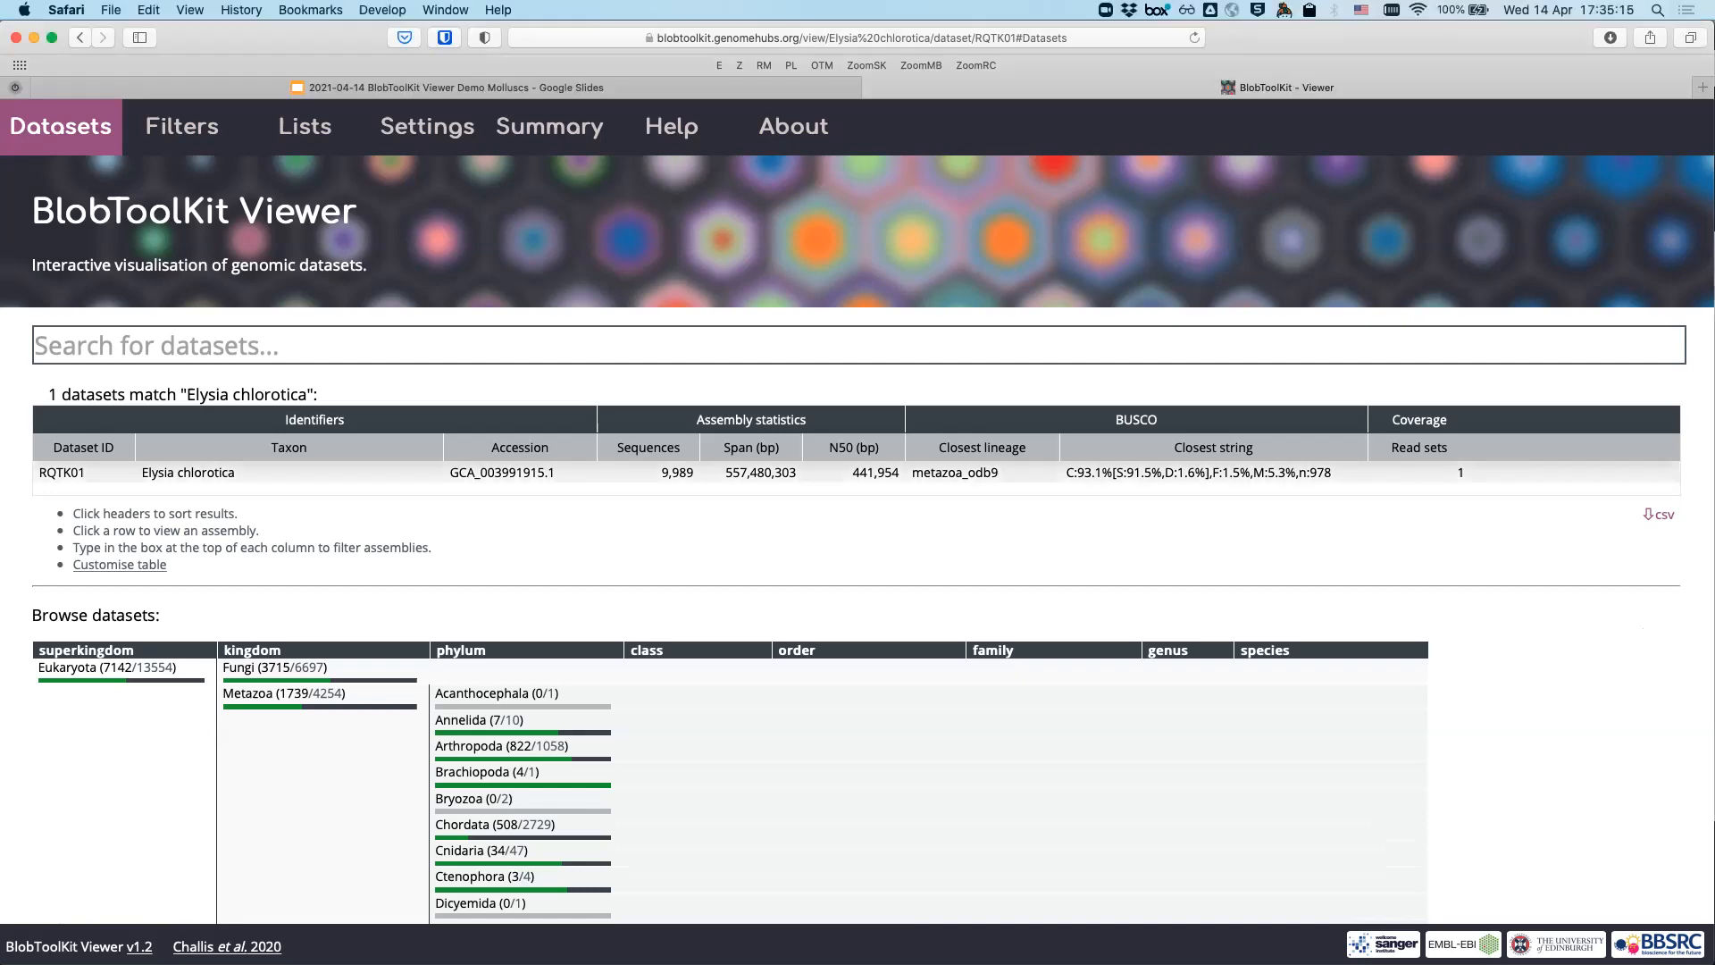
click(715, 474)
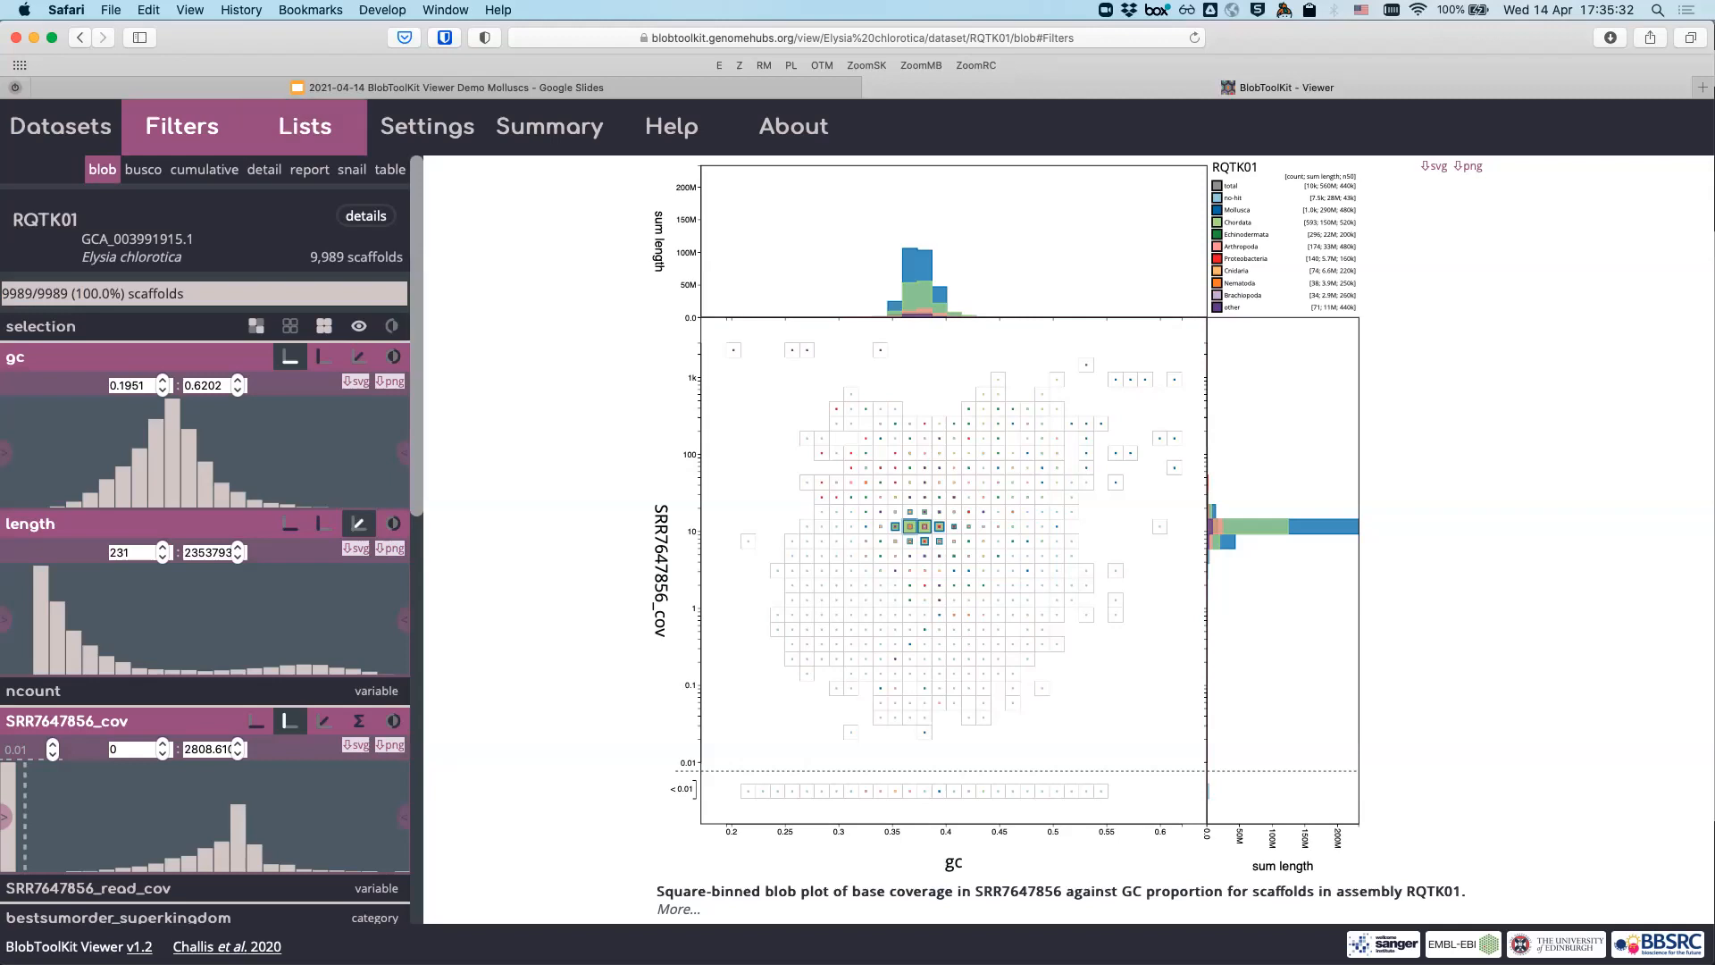
click(427, 126)
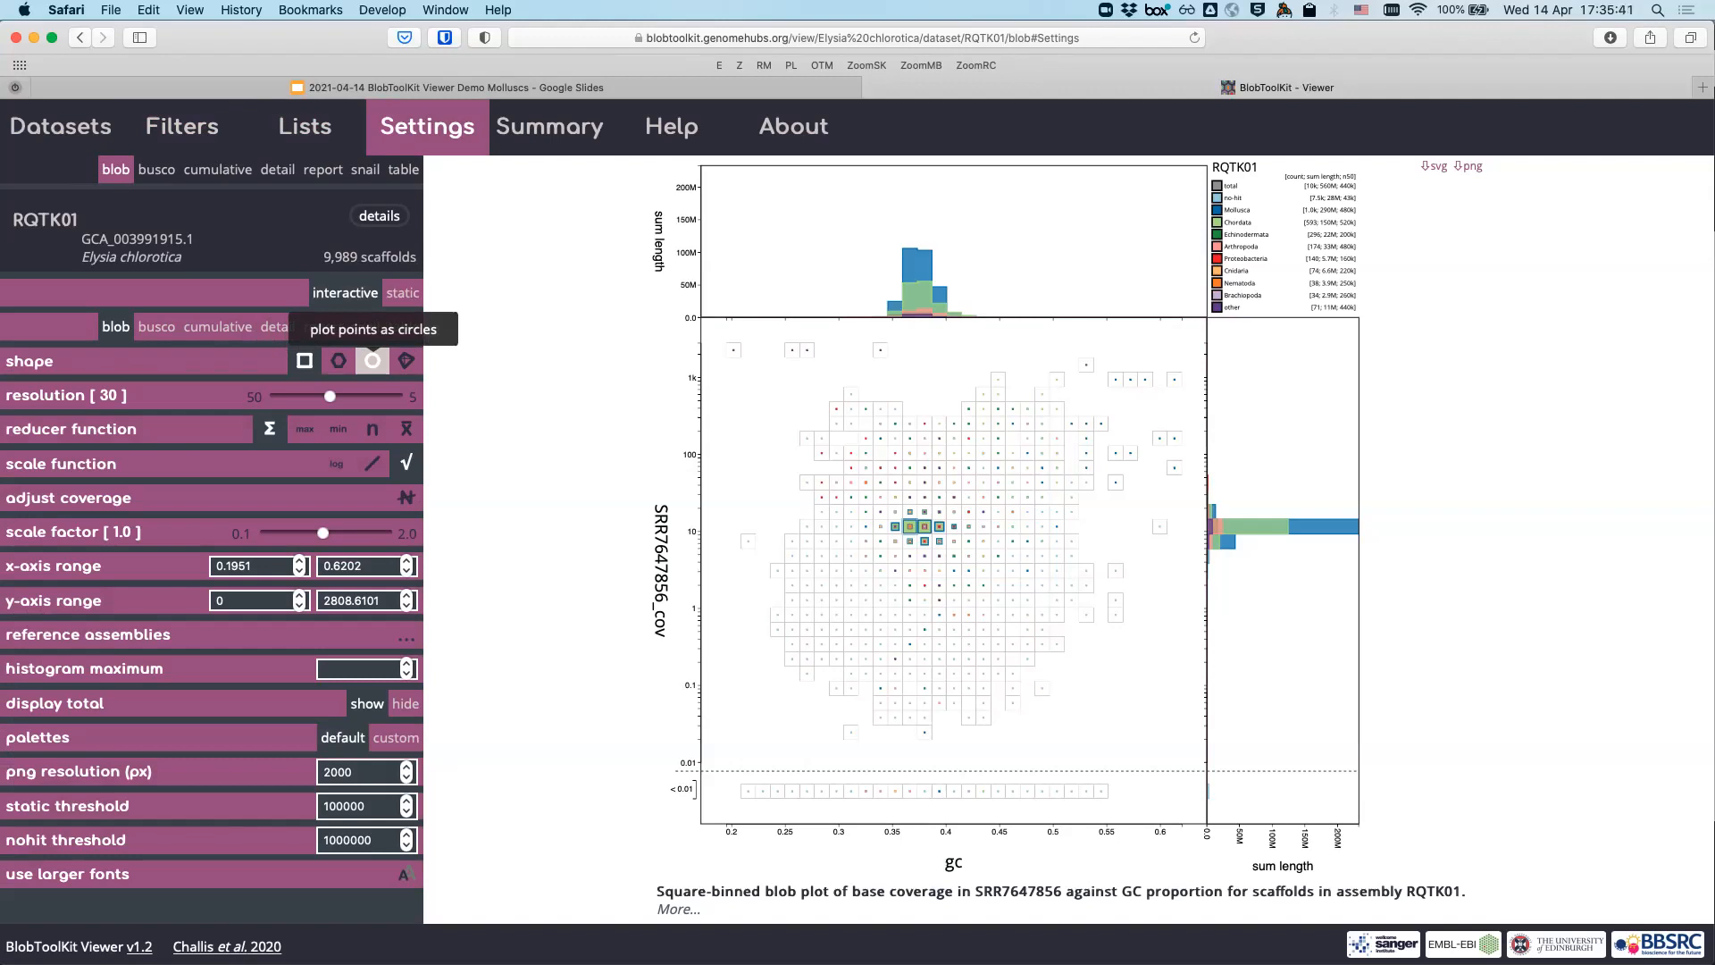
- Draw the scaffolds as circles instead of square bins and switch on larger fonts
click(373, 361)
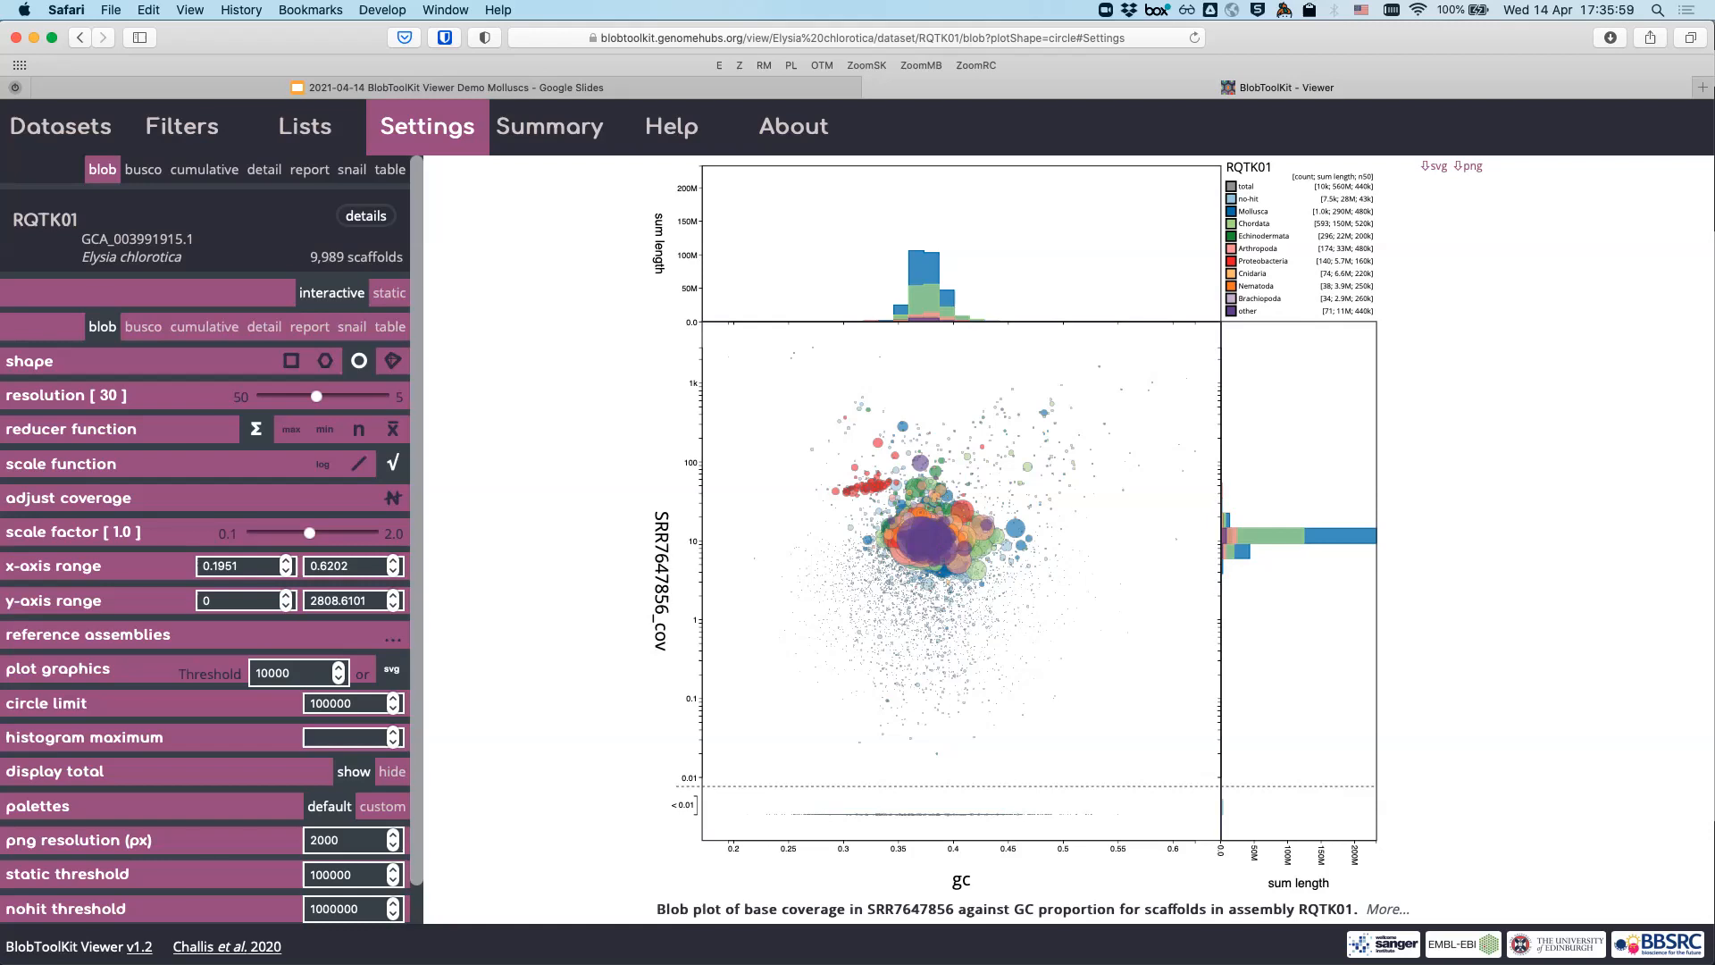
scroll(206, 535, down, 2)
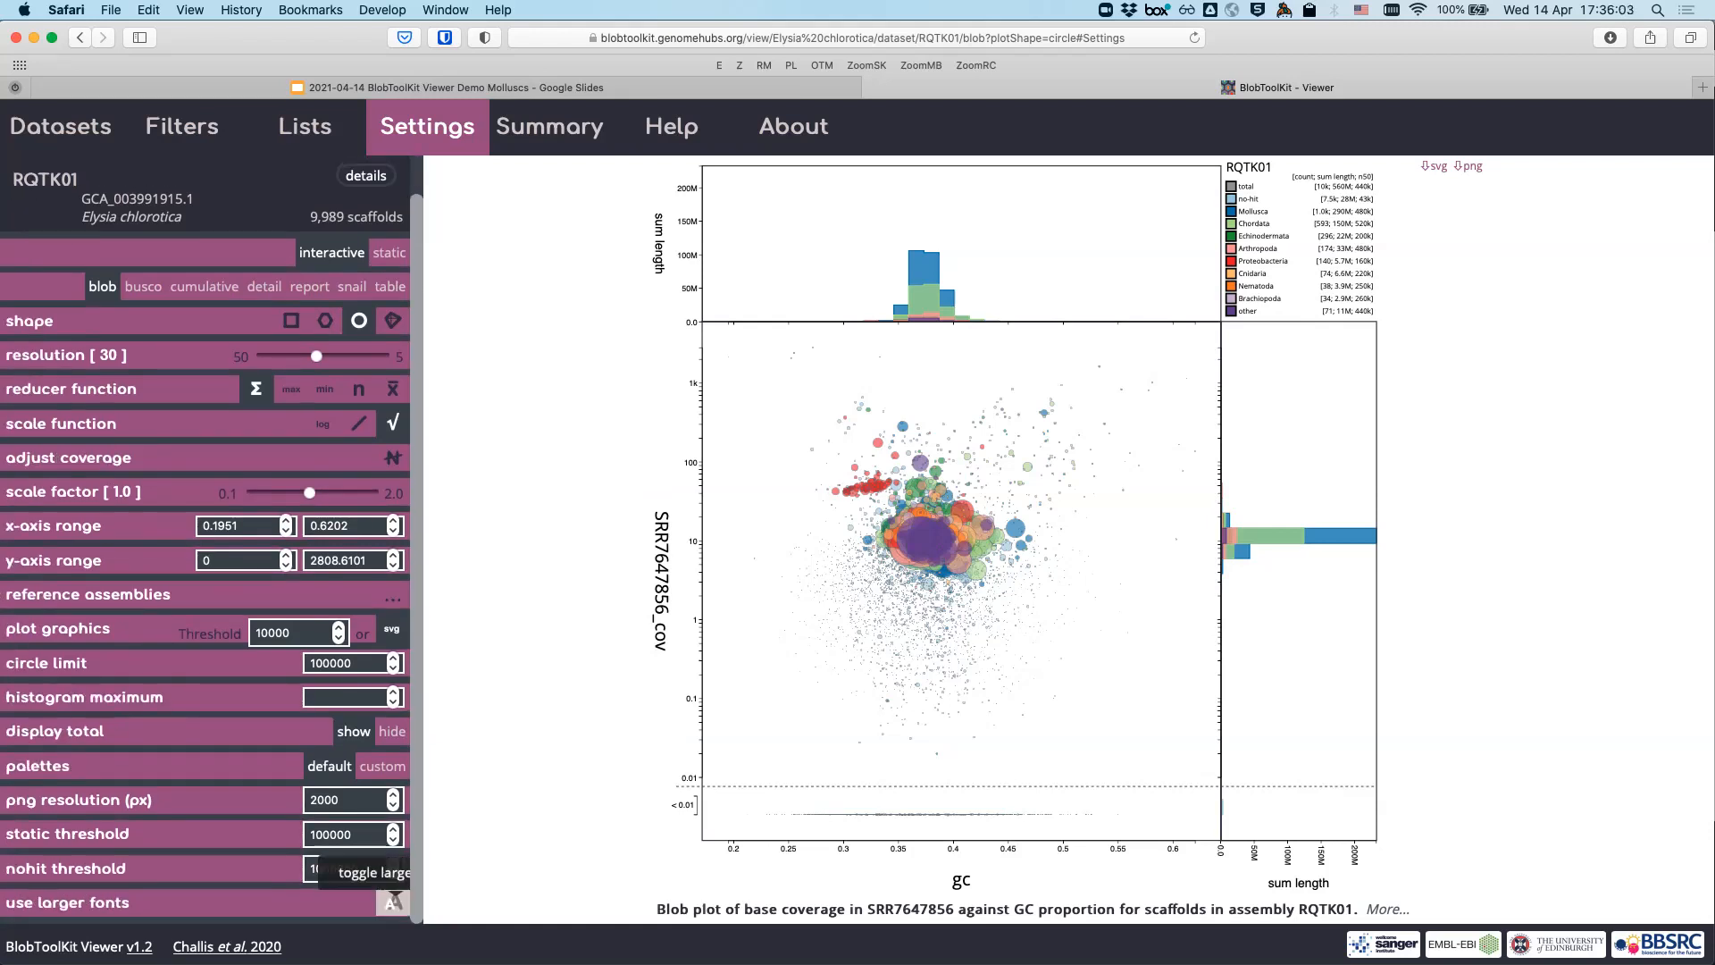
click(393, 900)
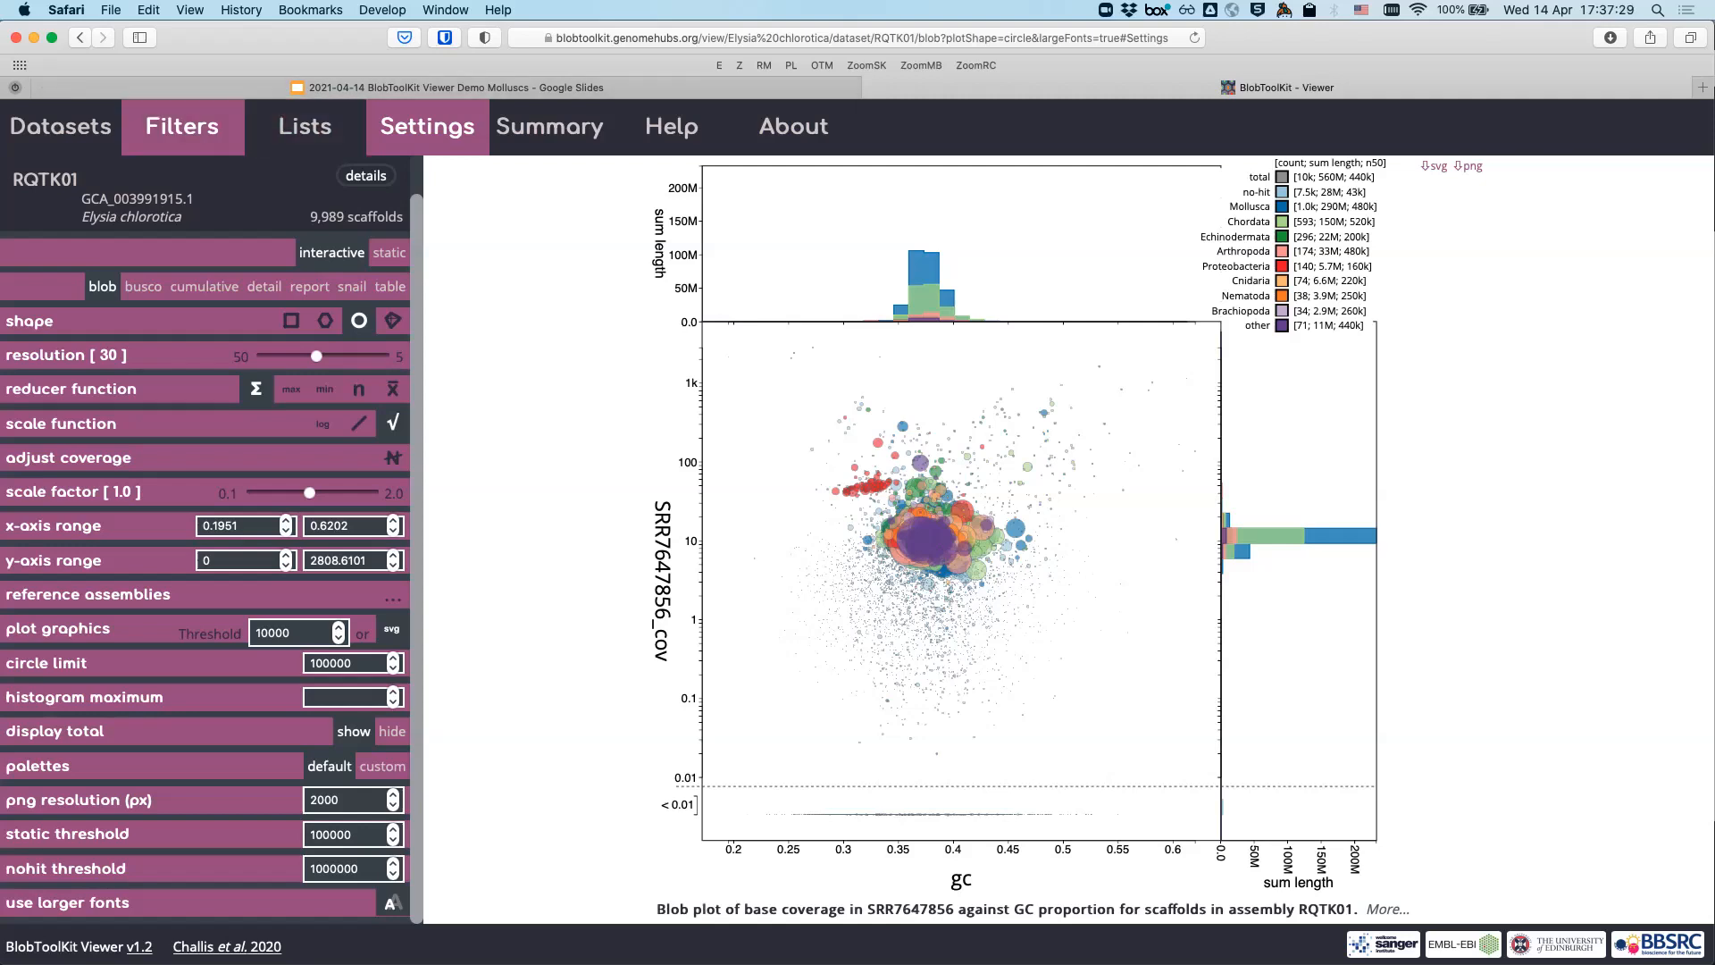
- Back in Filters, expand the bestsumorder_class field below the bestsumorder_phylum histogram
click(182, 127)
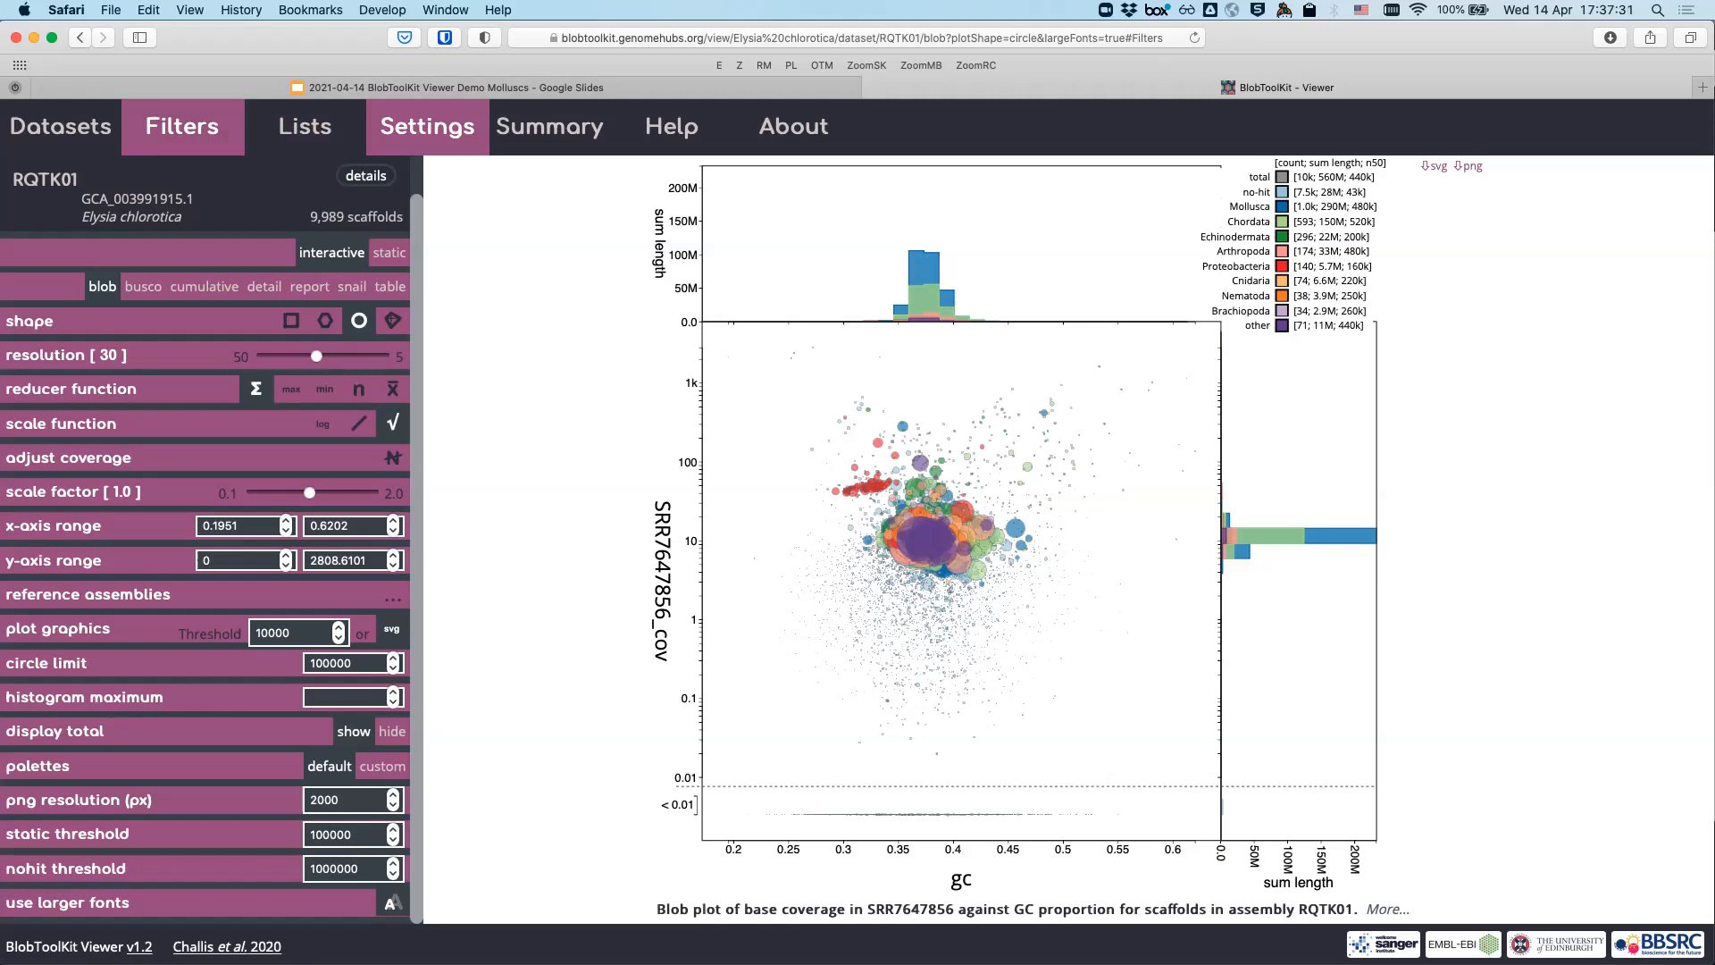
scroll(206, 536, down, 10)
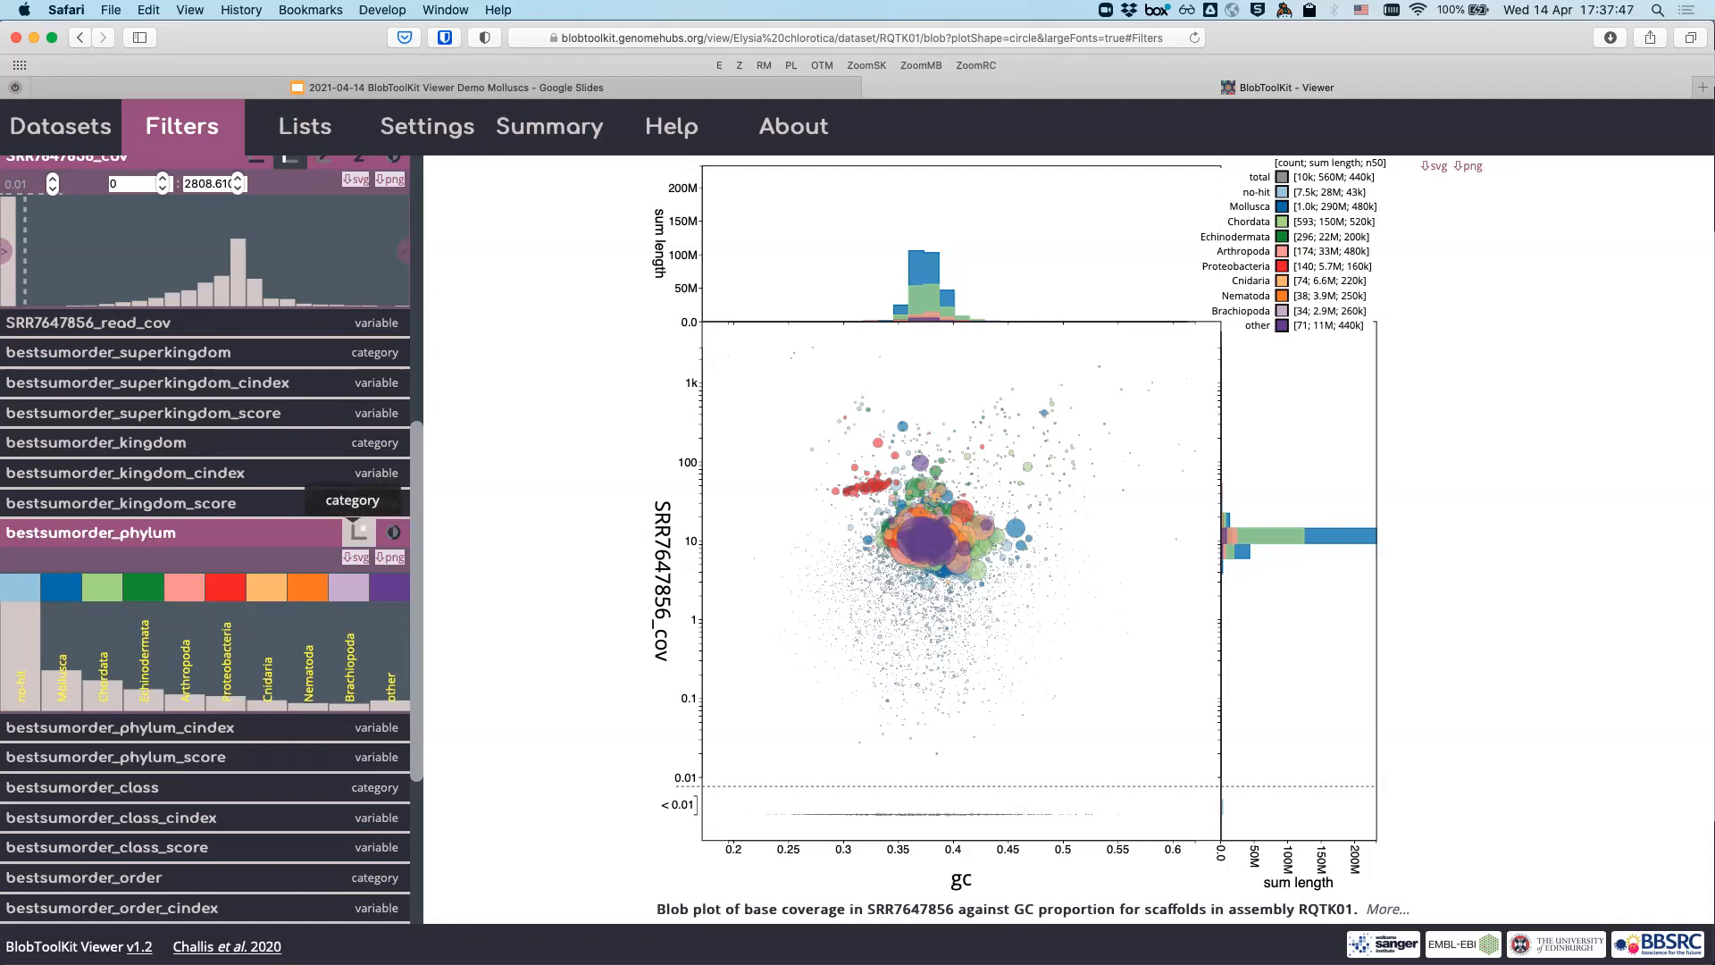
scroll(359, 532, down, 1)
scroll(206, 536, down, 3)
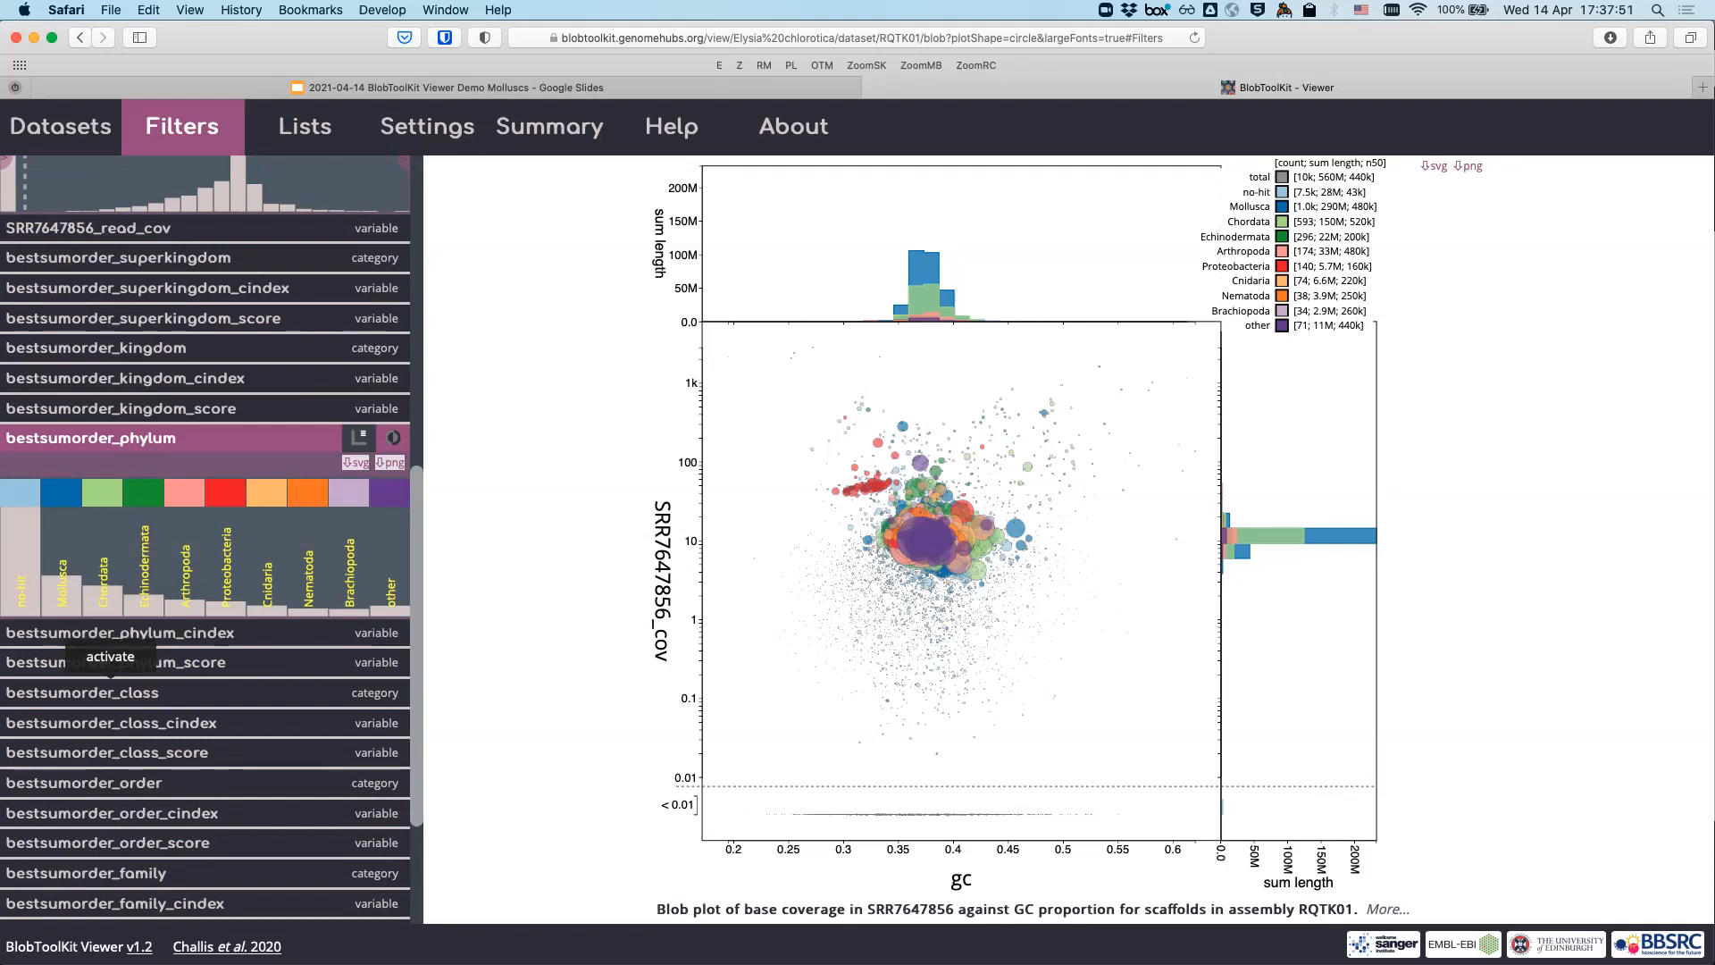
click(110, 690)
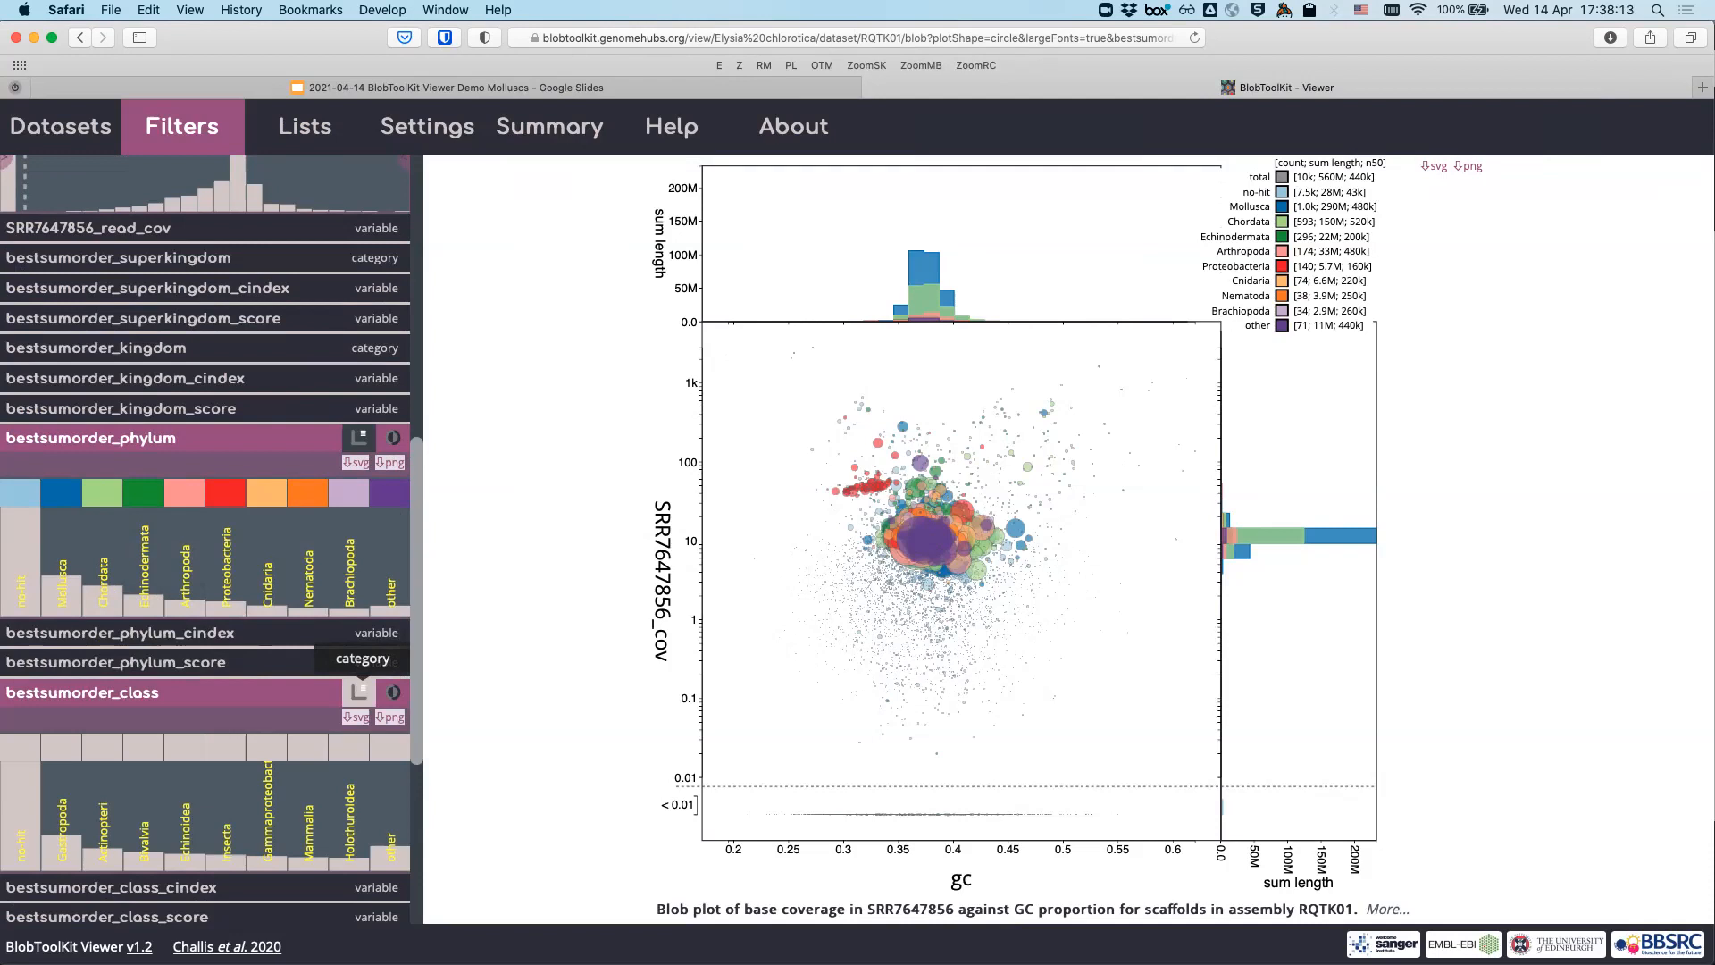
click(358, 691)
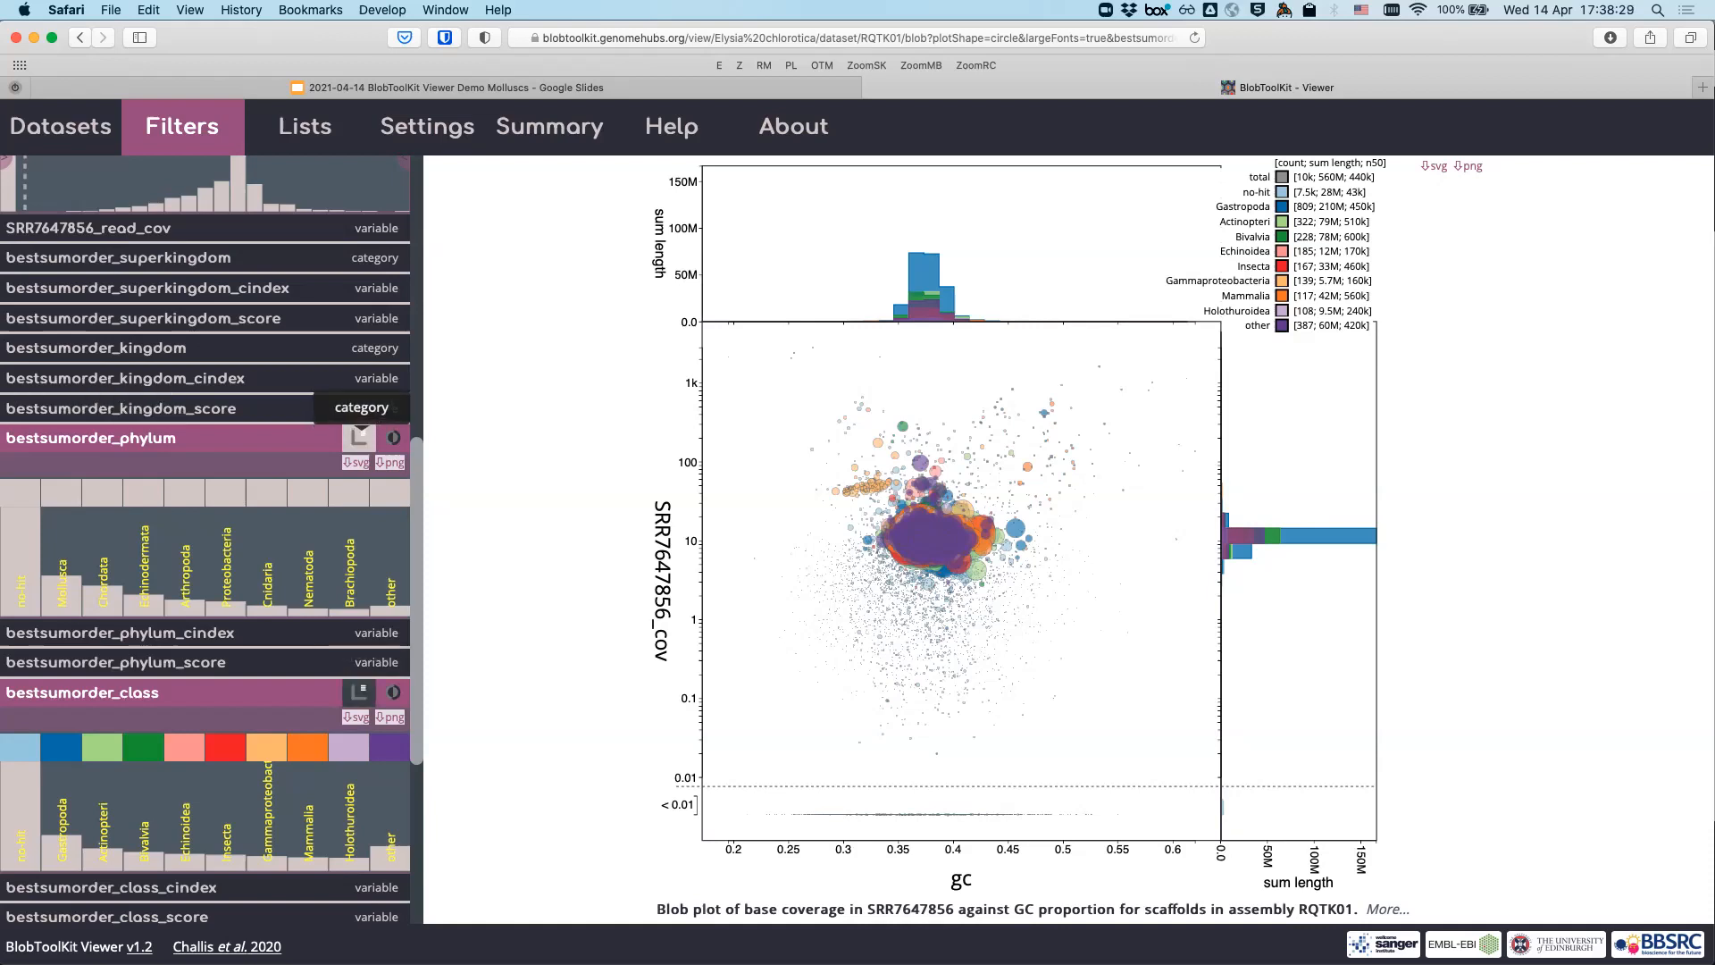
click(360, 436)
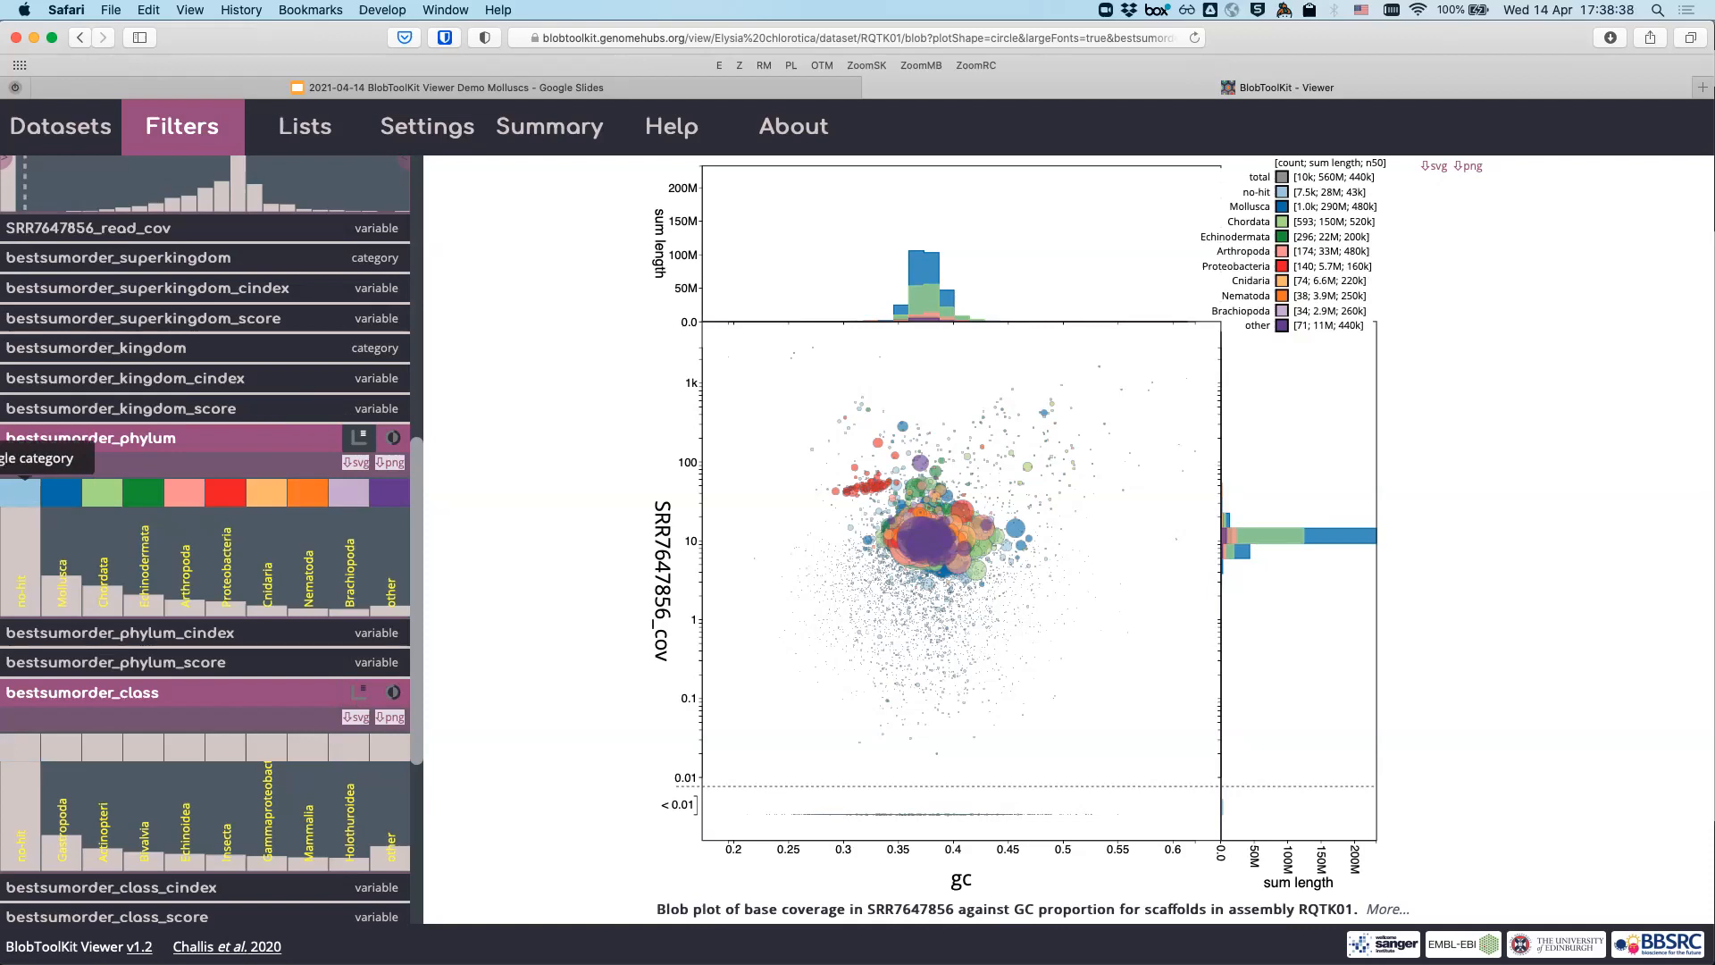
- Hide every phylum in bestsumorder_phylum, Mollusca through other, then restore Mollusca
click(61, 489)
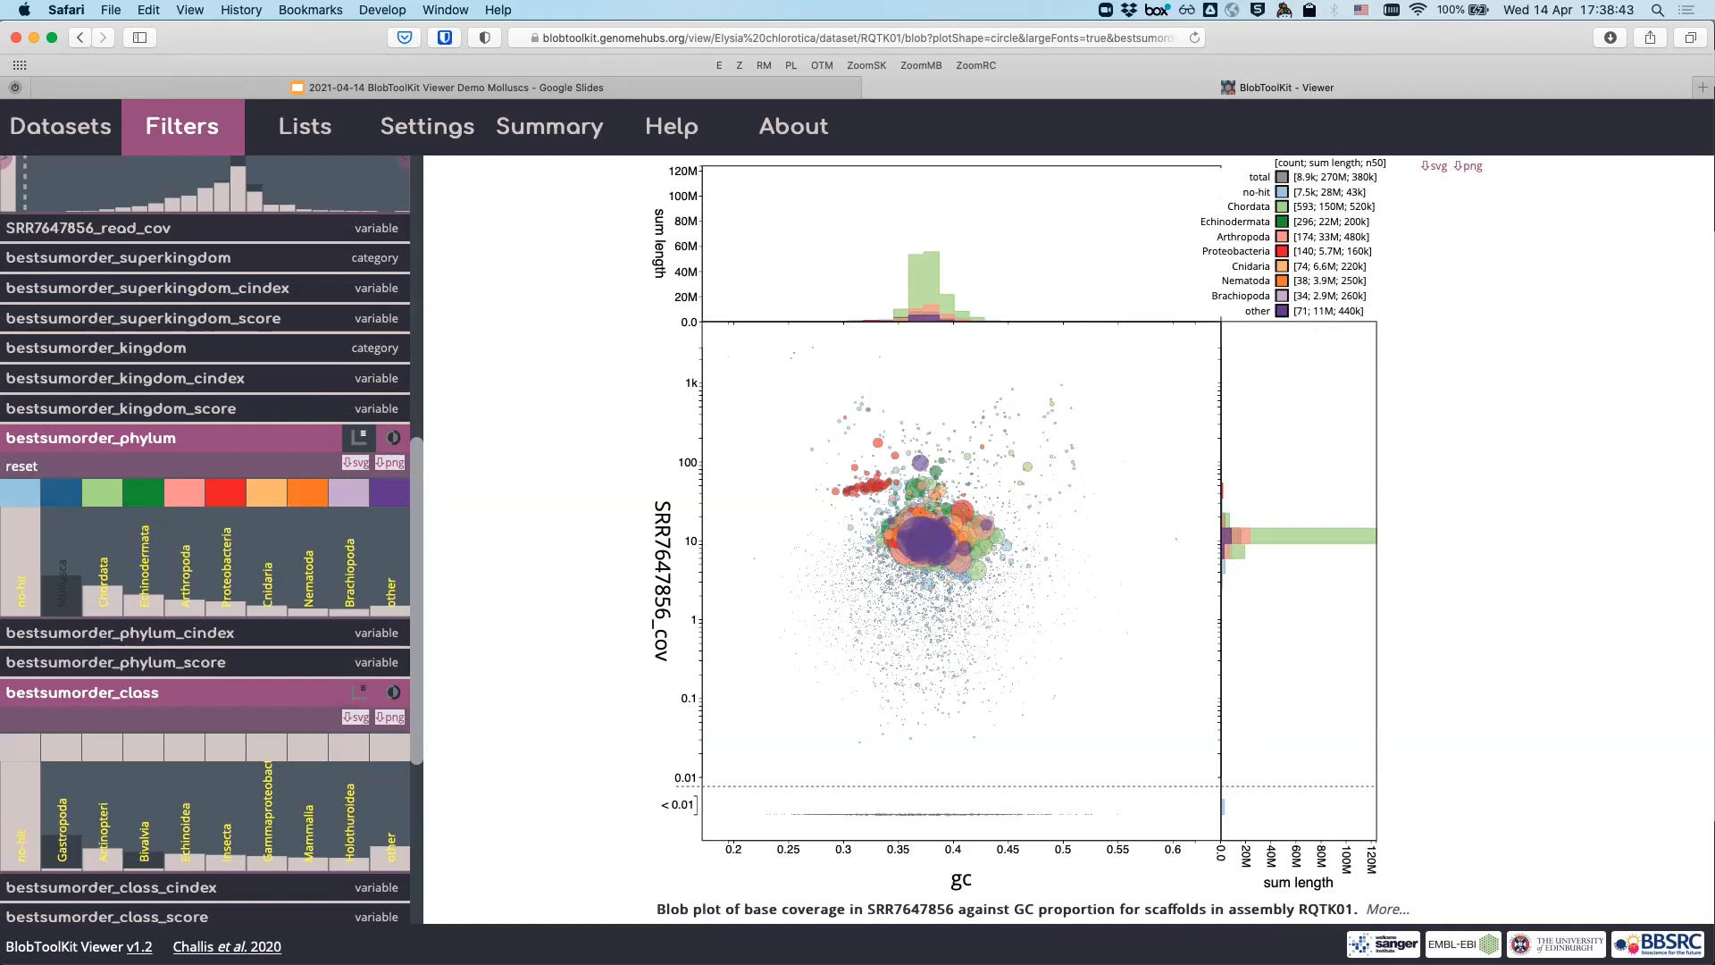
click(102, 492)
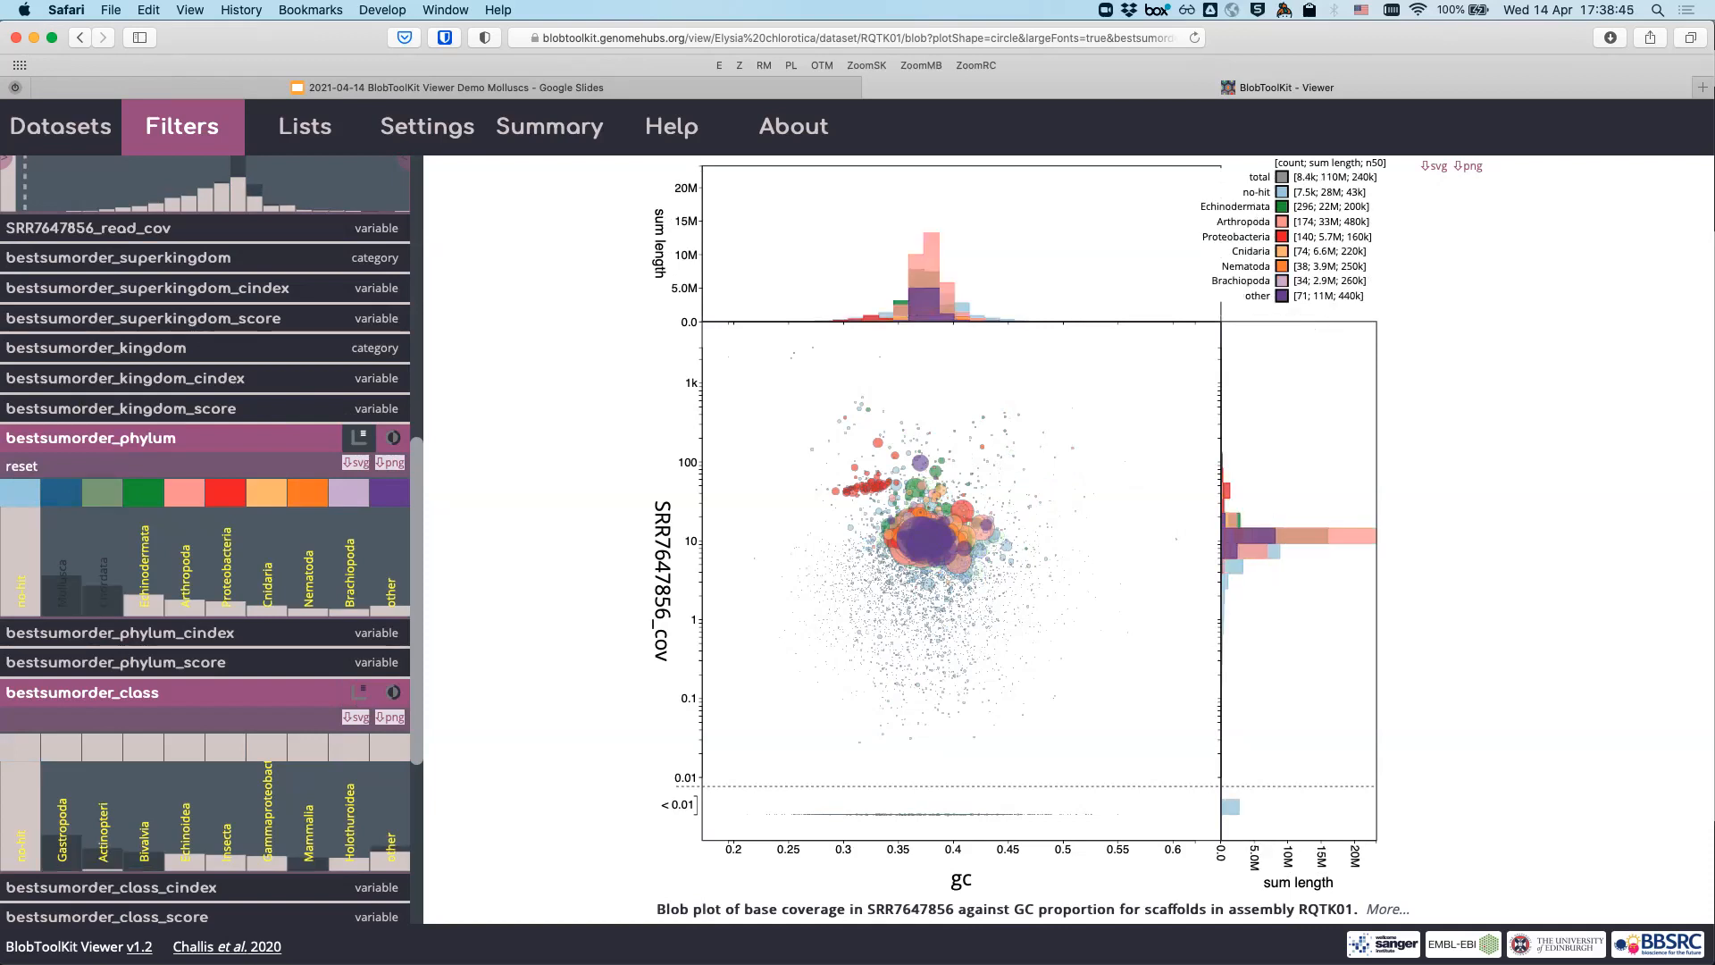
click(143, 492)
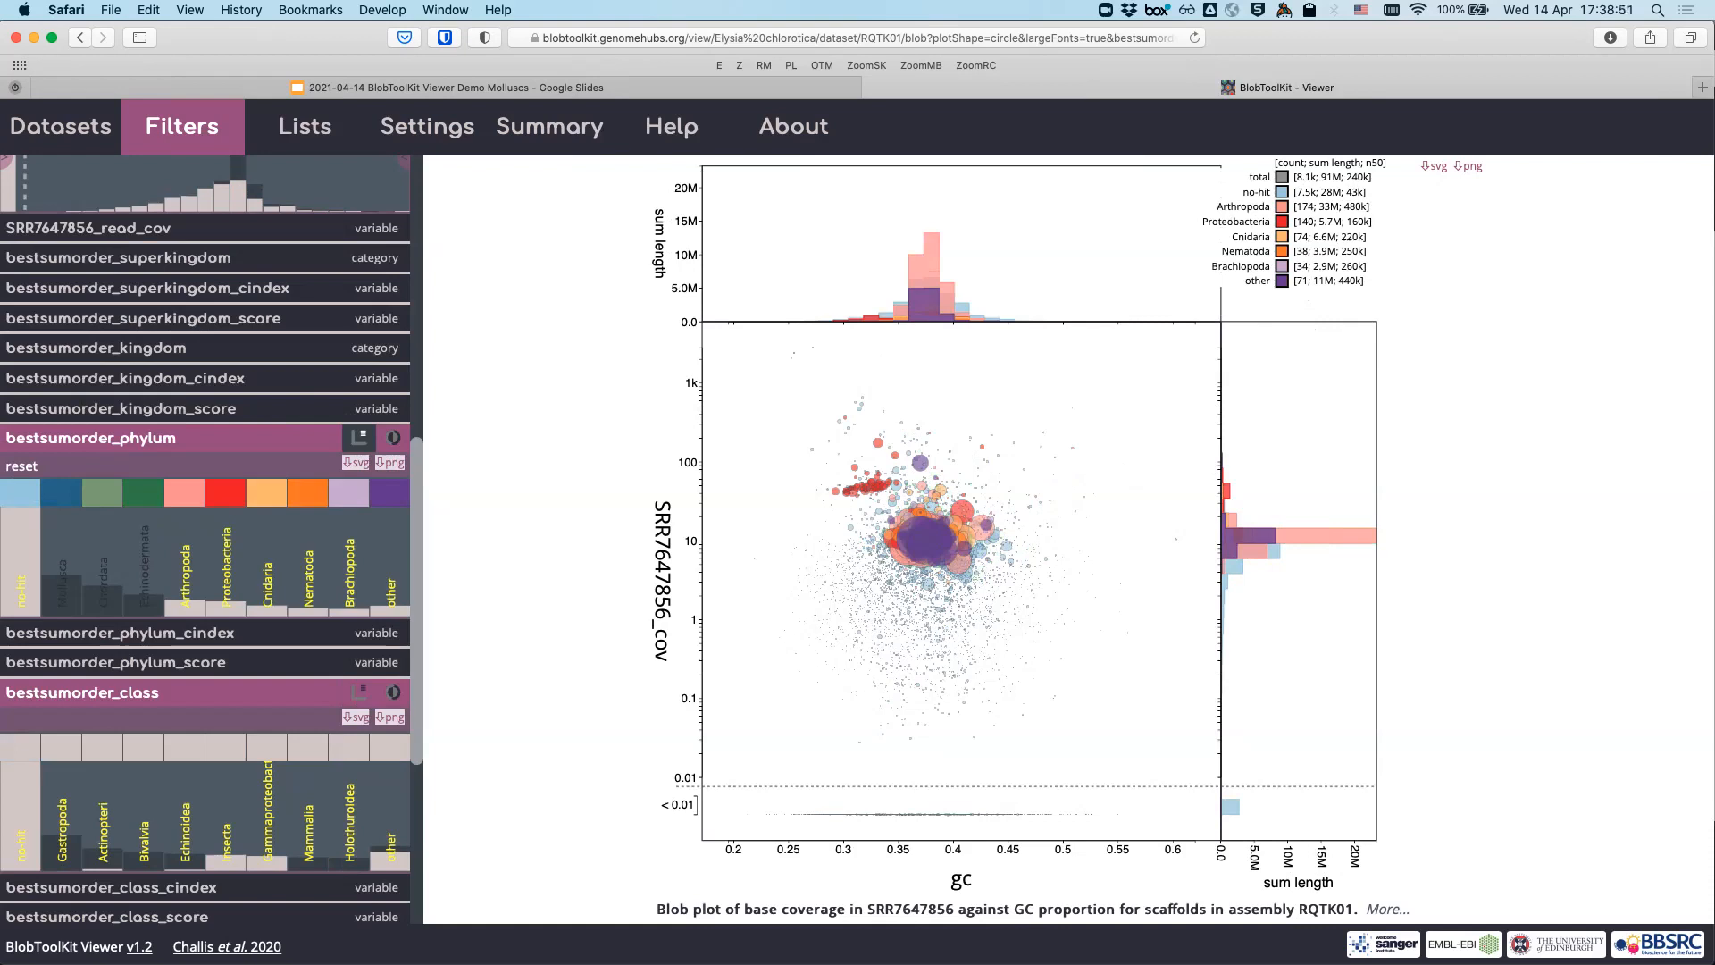
click(184, 492)
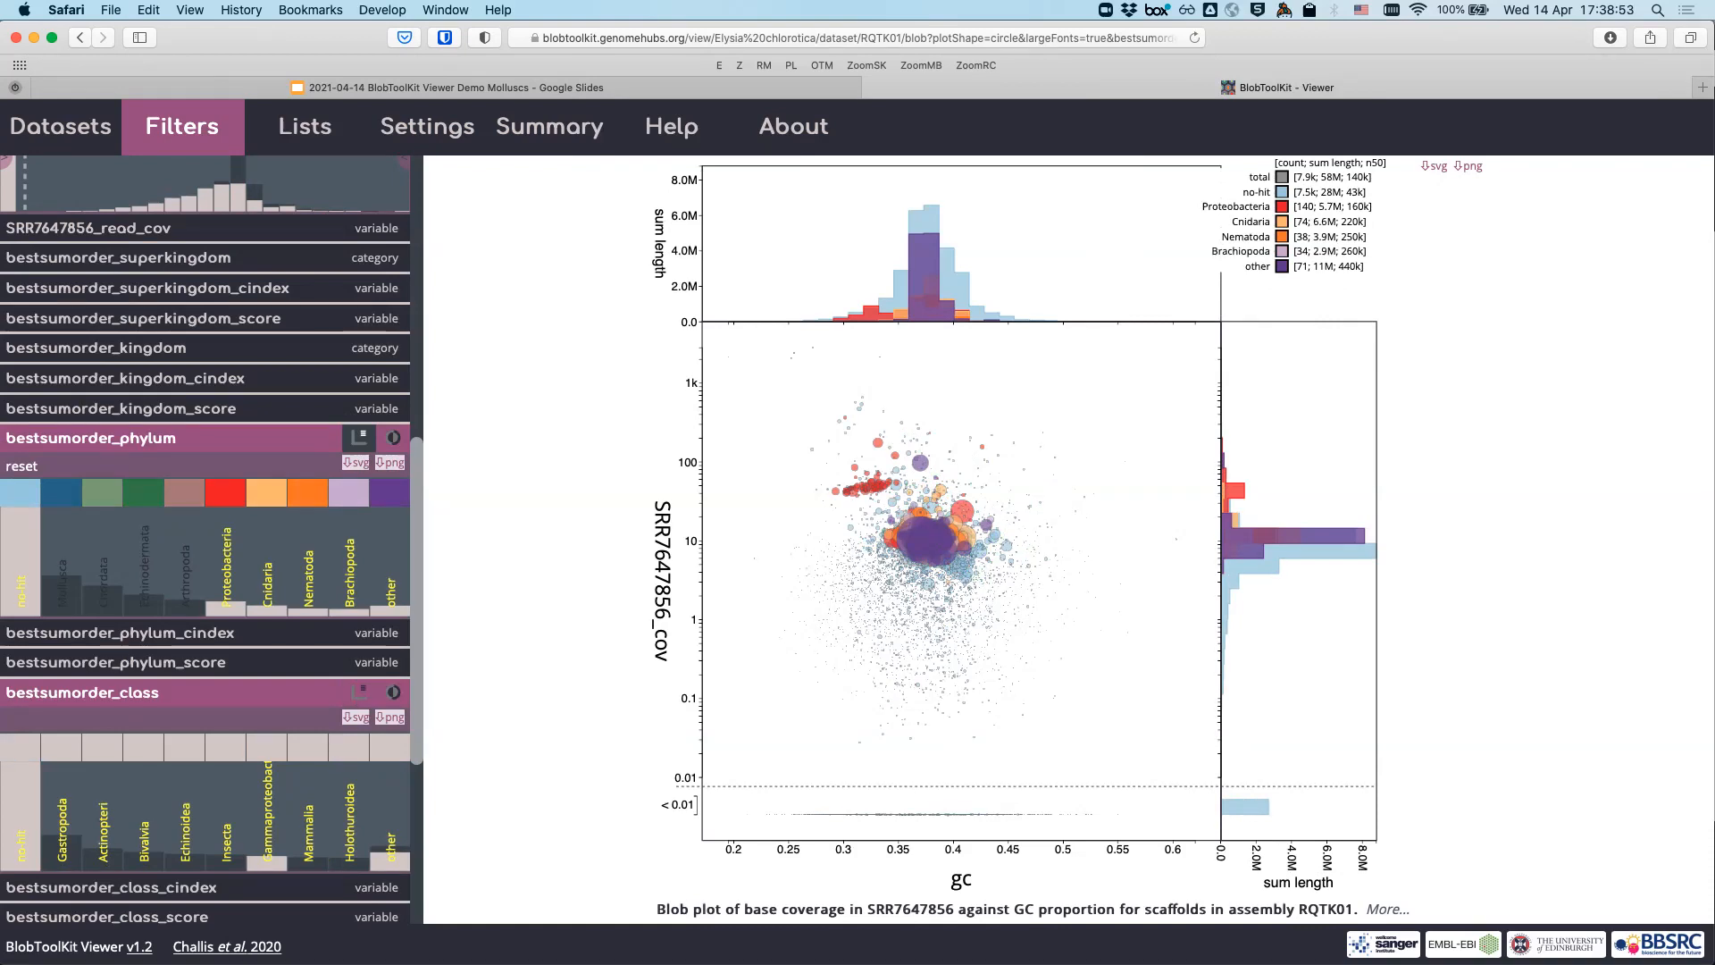
click(225, 492)
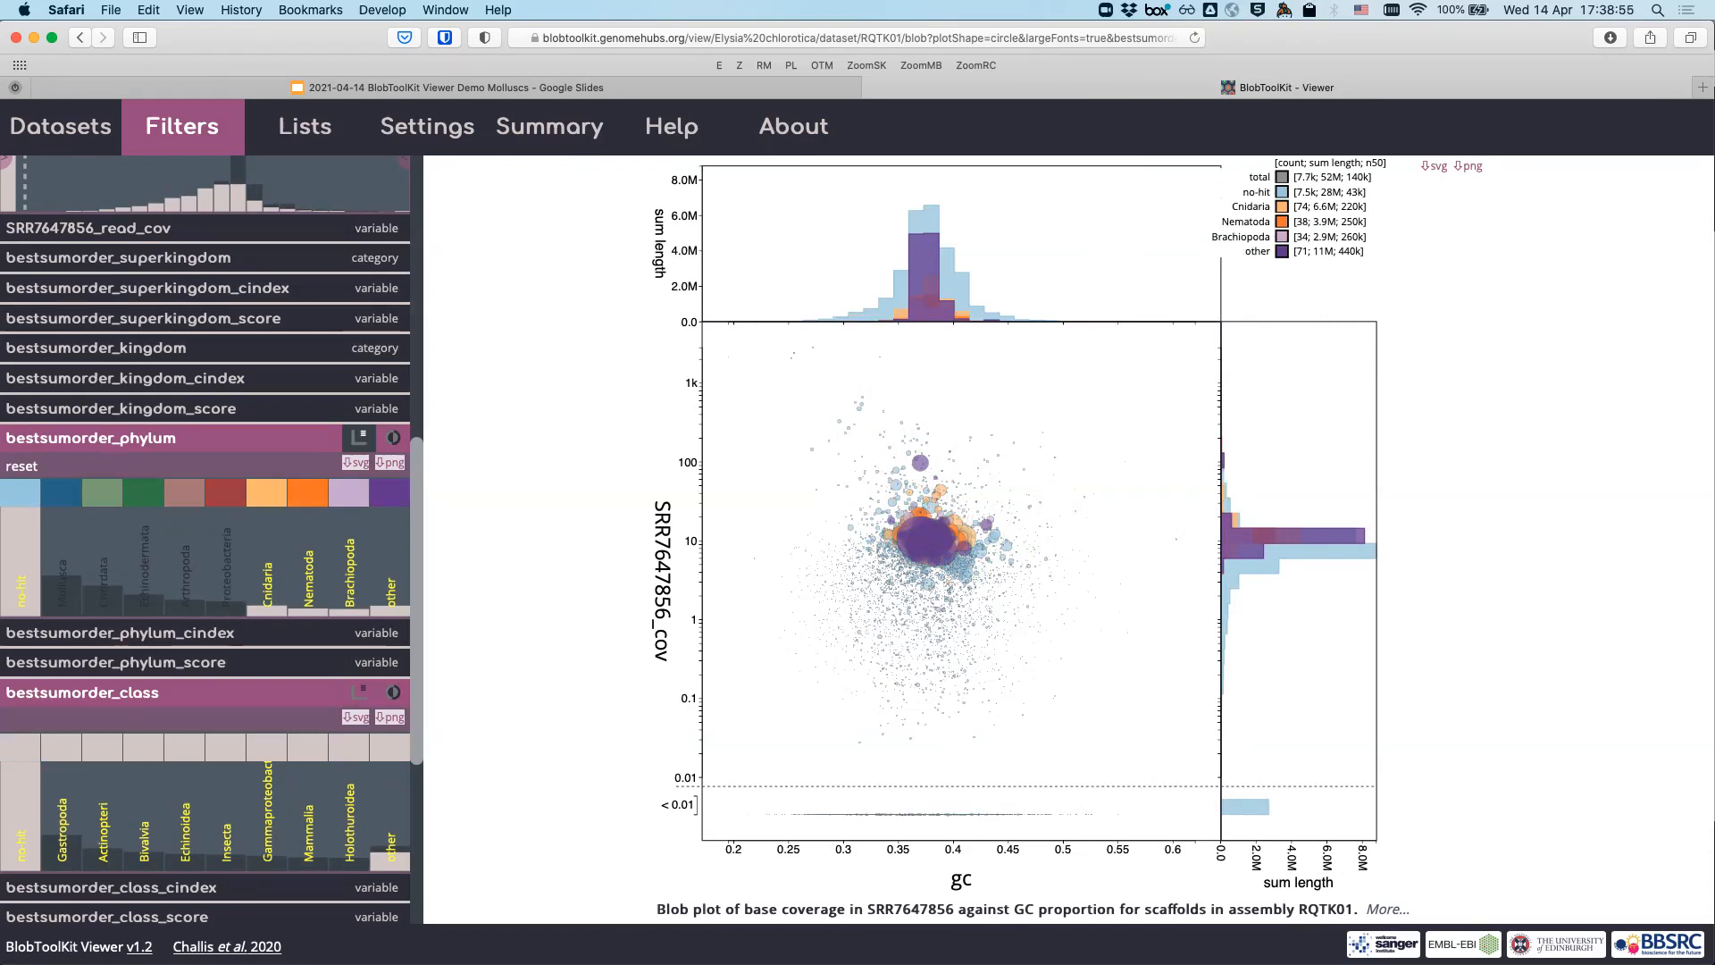
click(266, 492)
click(308, 492)
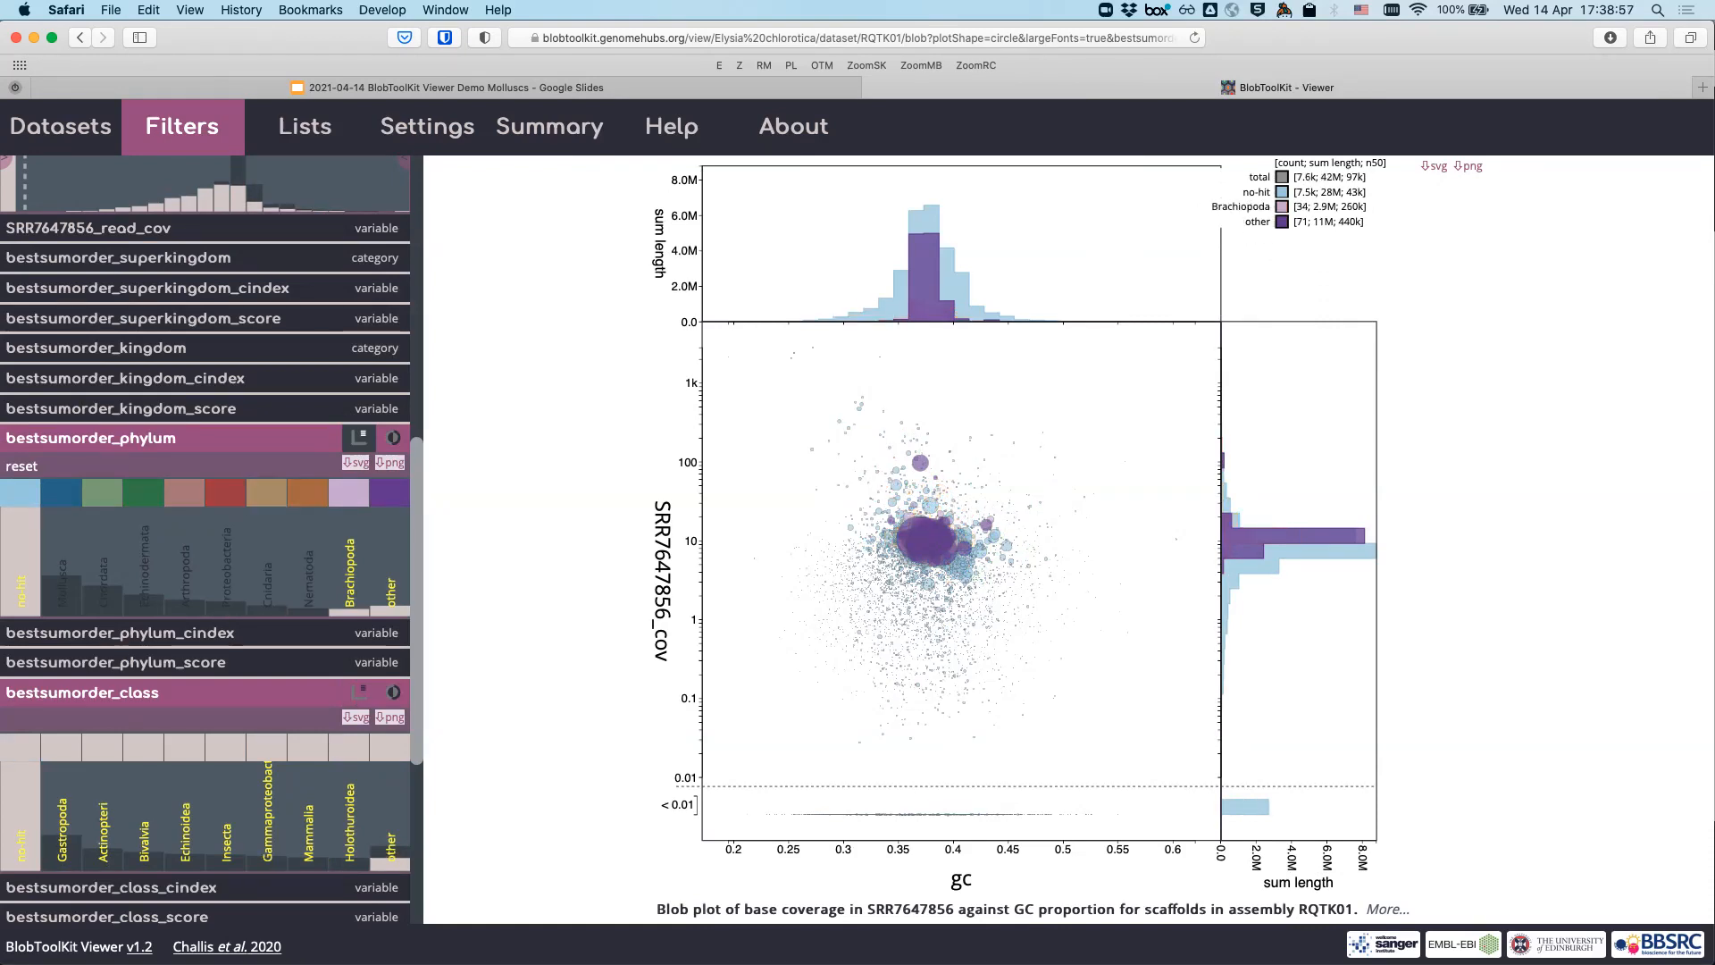
click(348, 493)
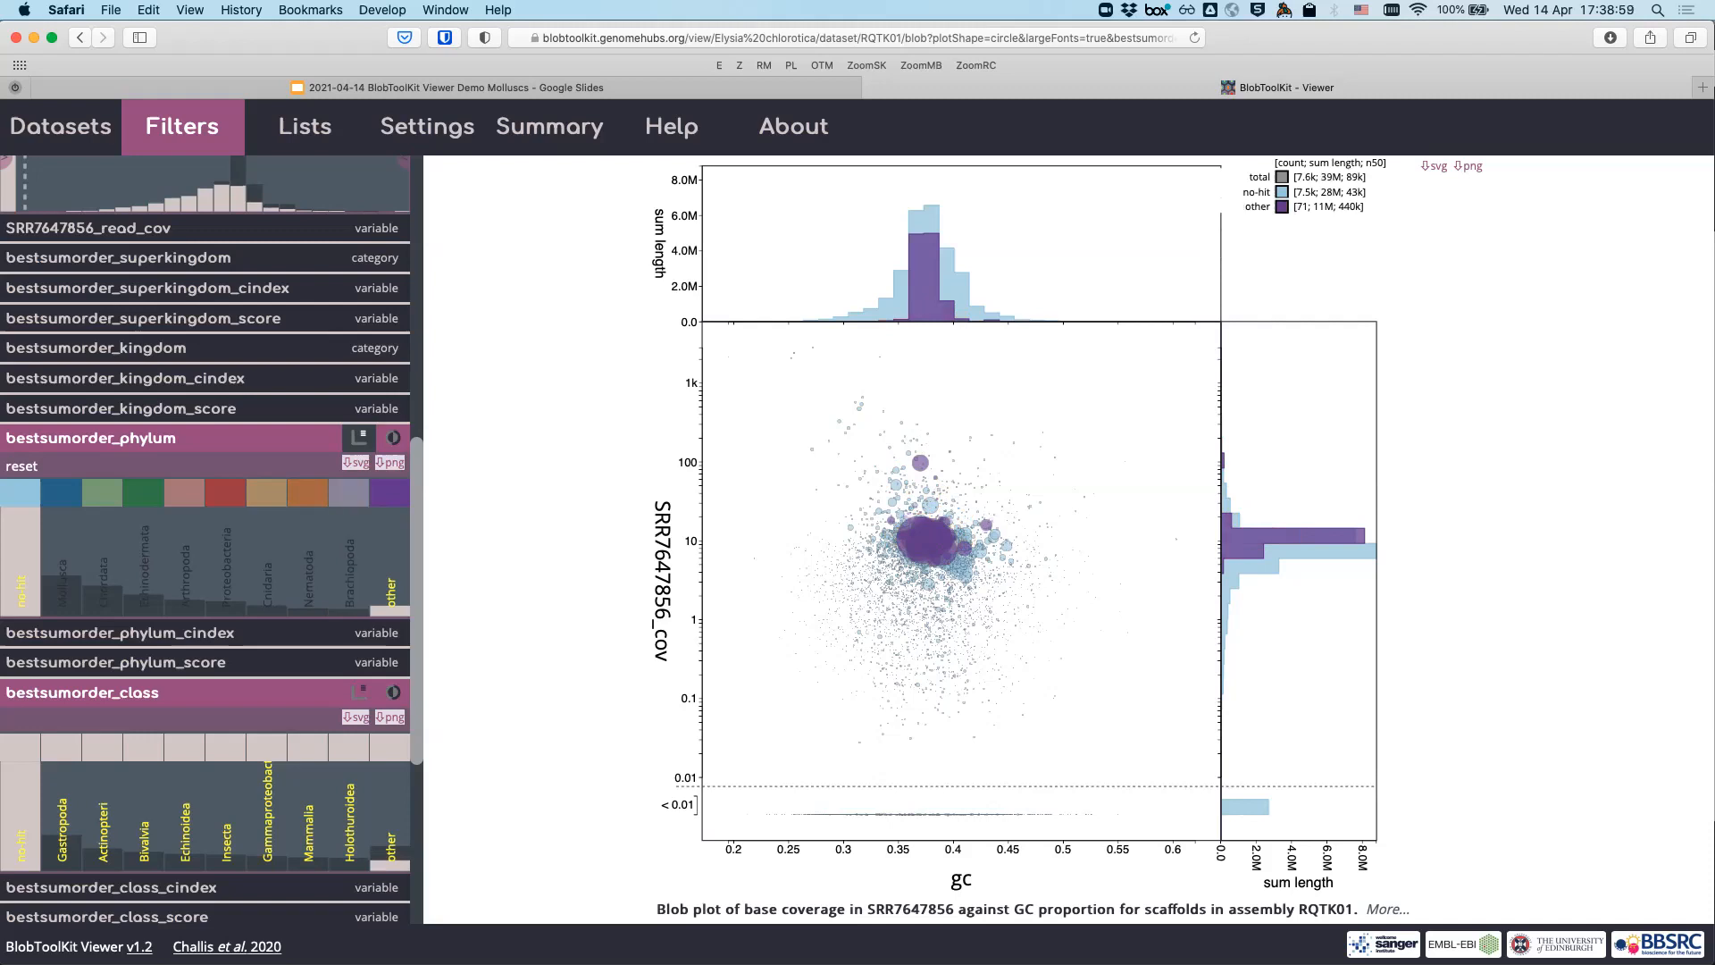
click(389, 492)
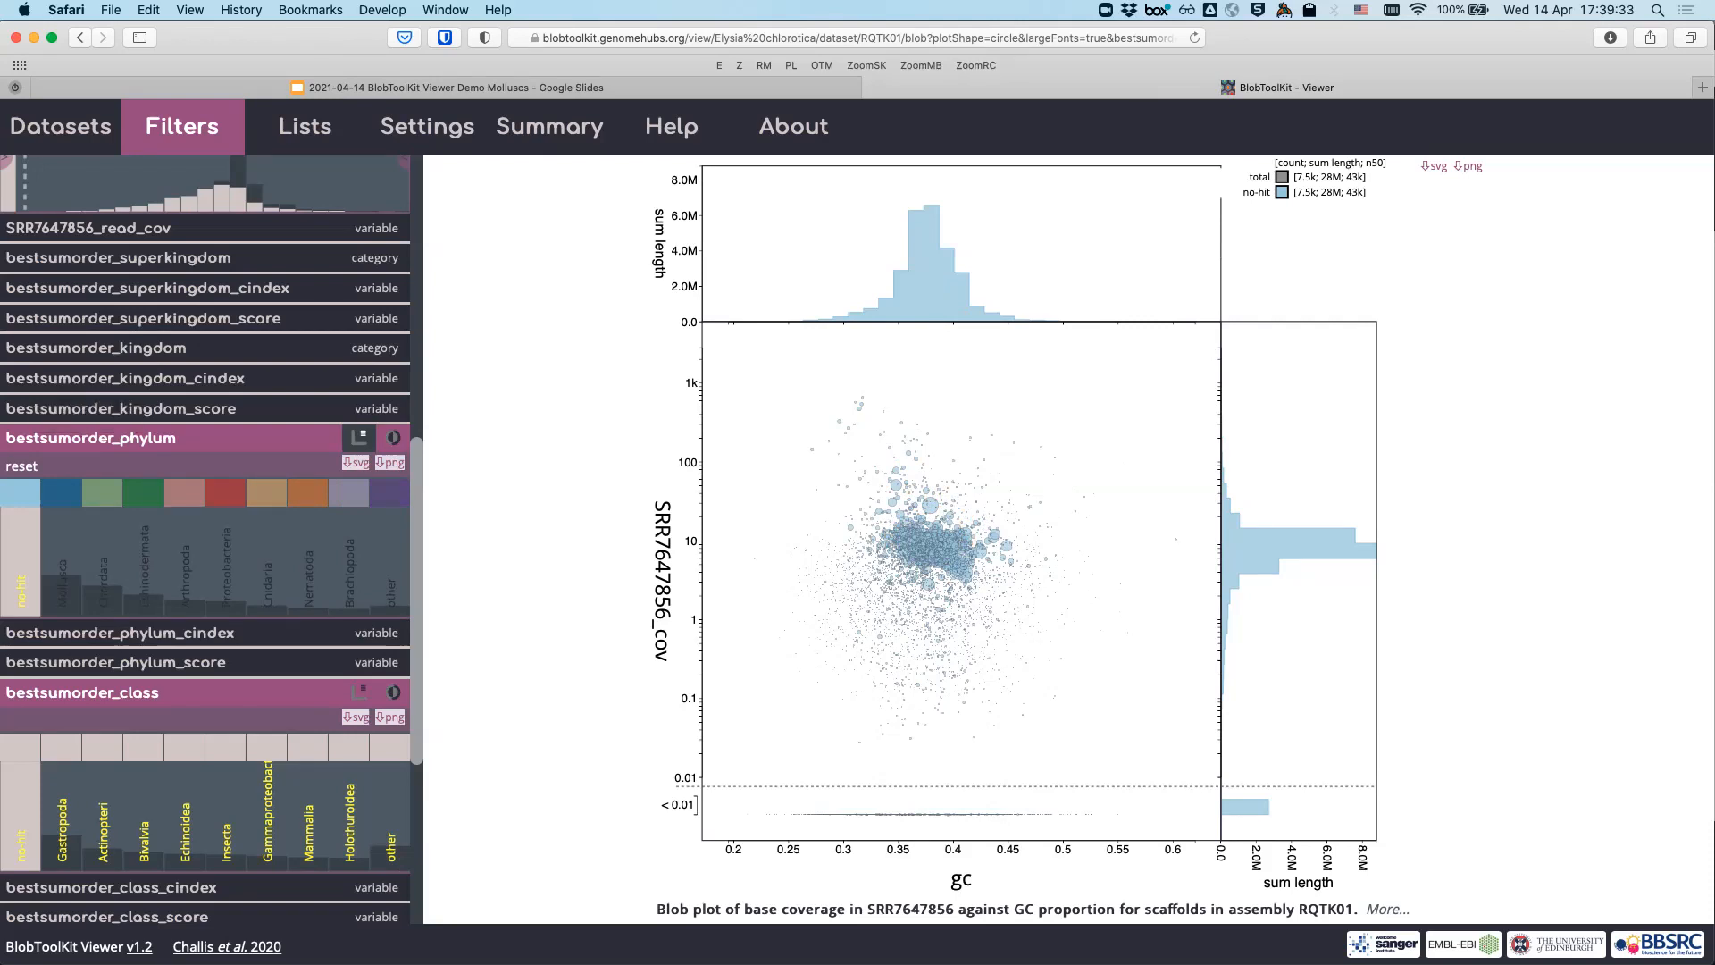
click(60, 493)
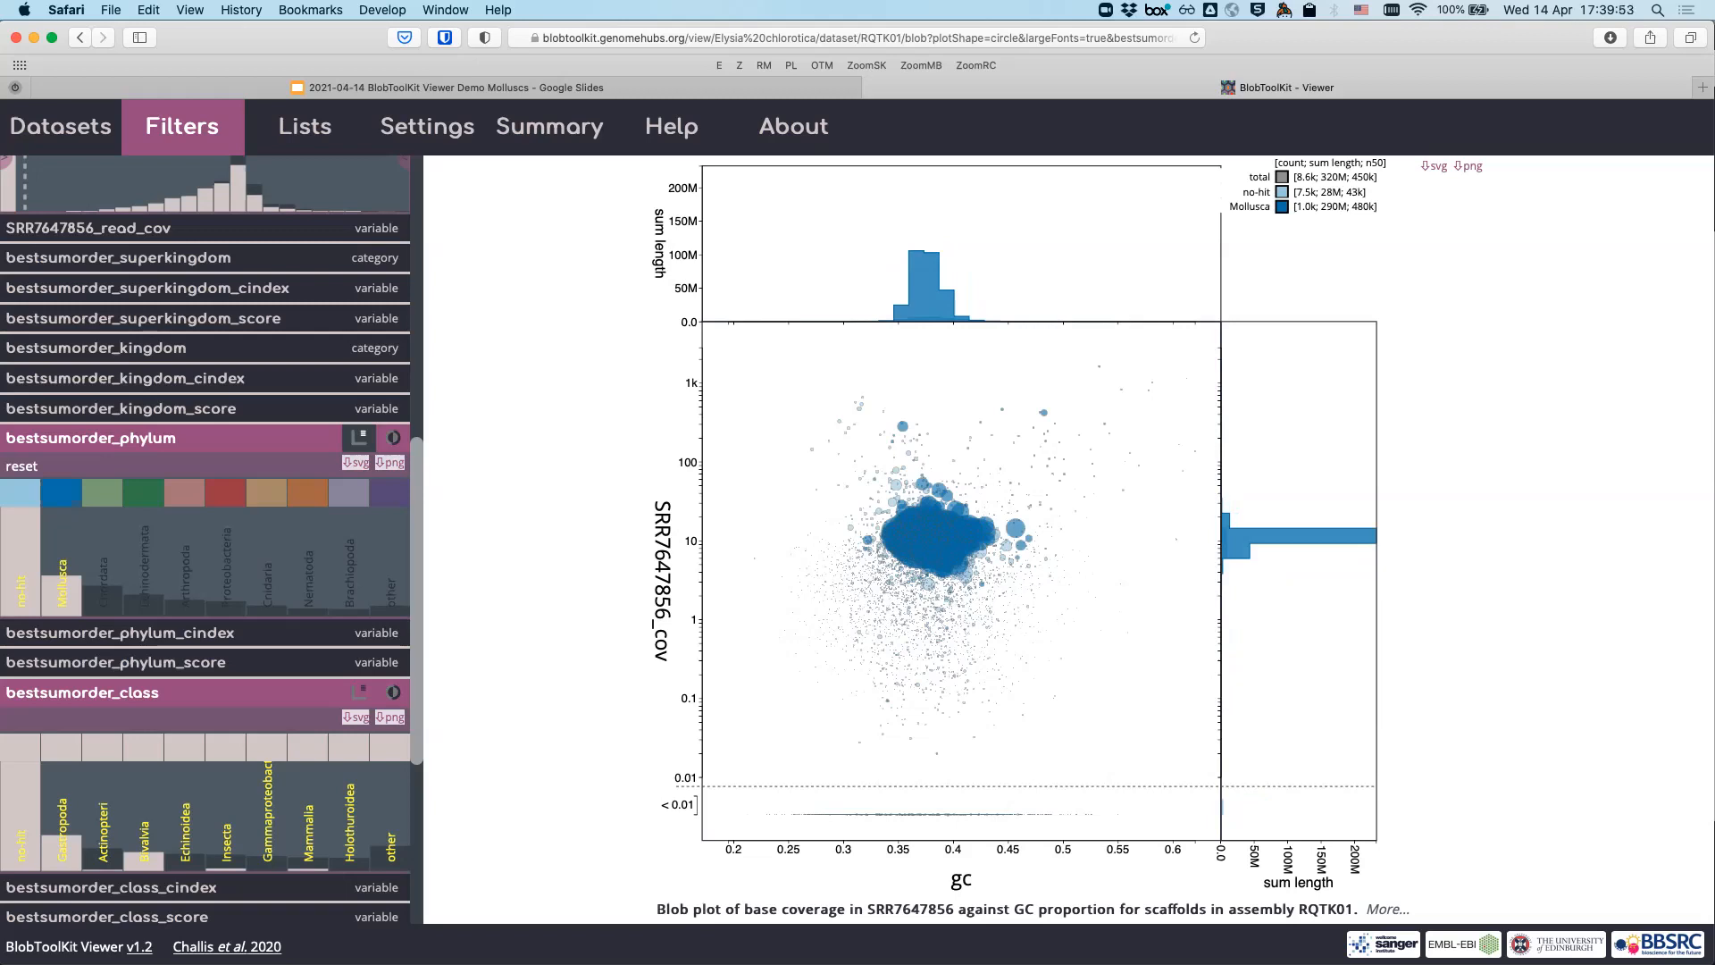
- Enable Chordata and disable Mollusca and no-hit in the bestsumorder_phylum filter
click(101, 493)
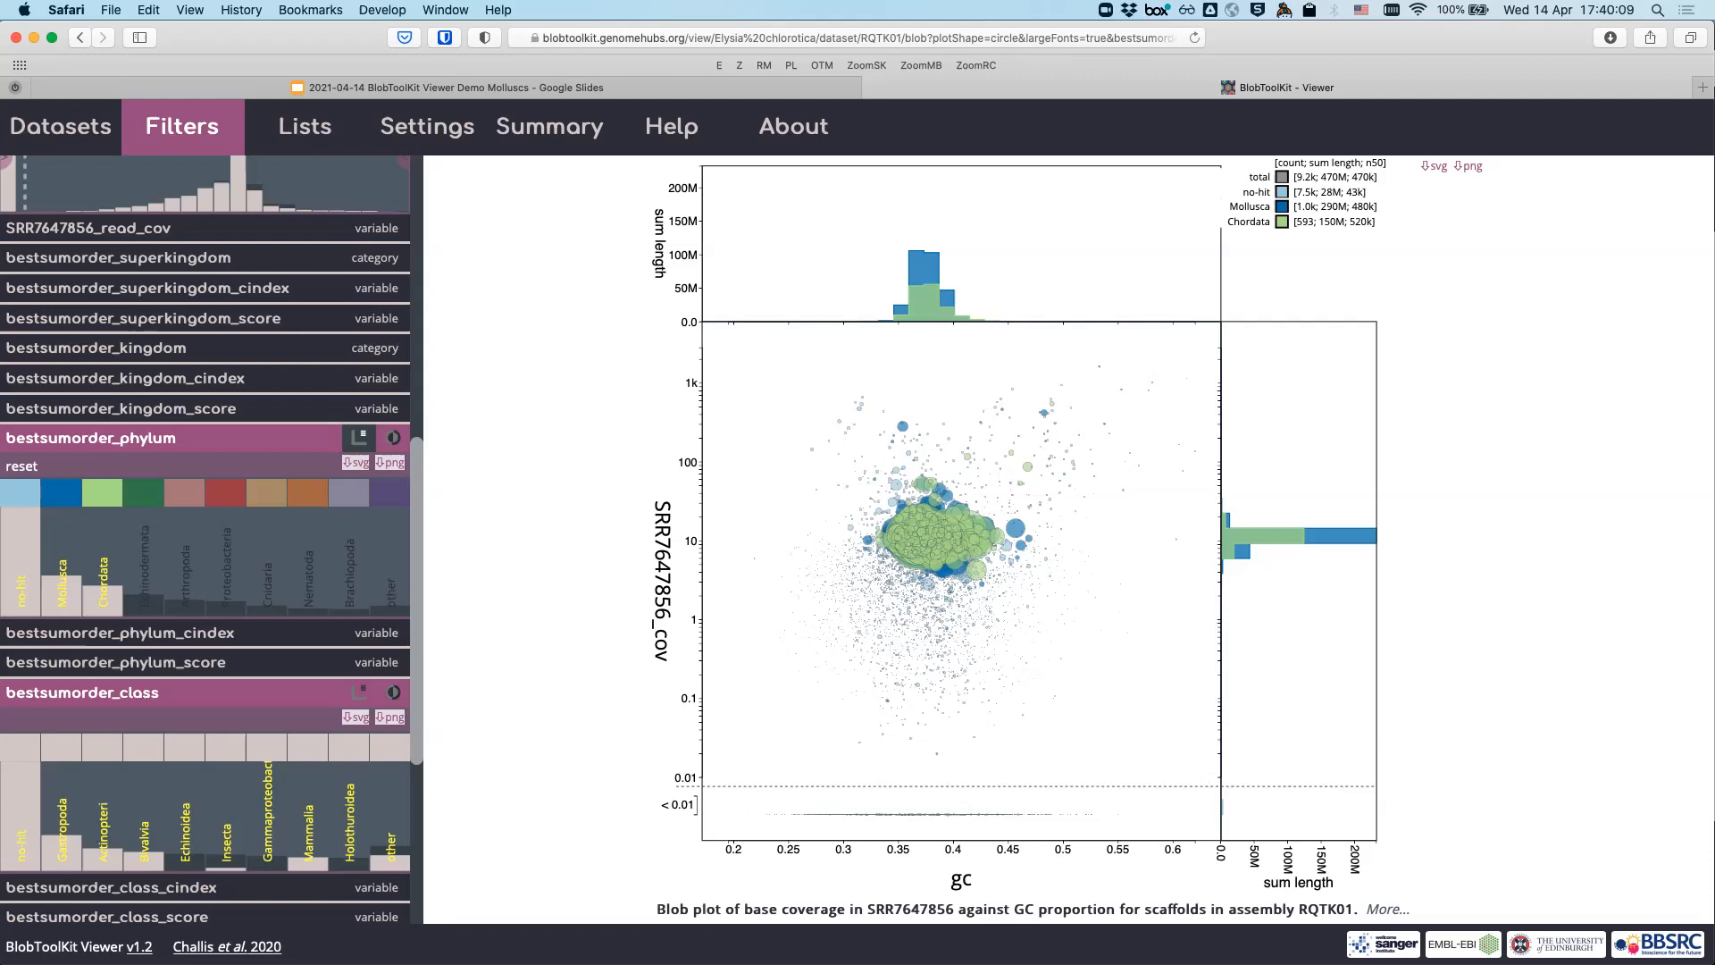
click(62, 493)
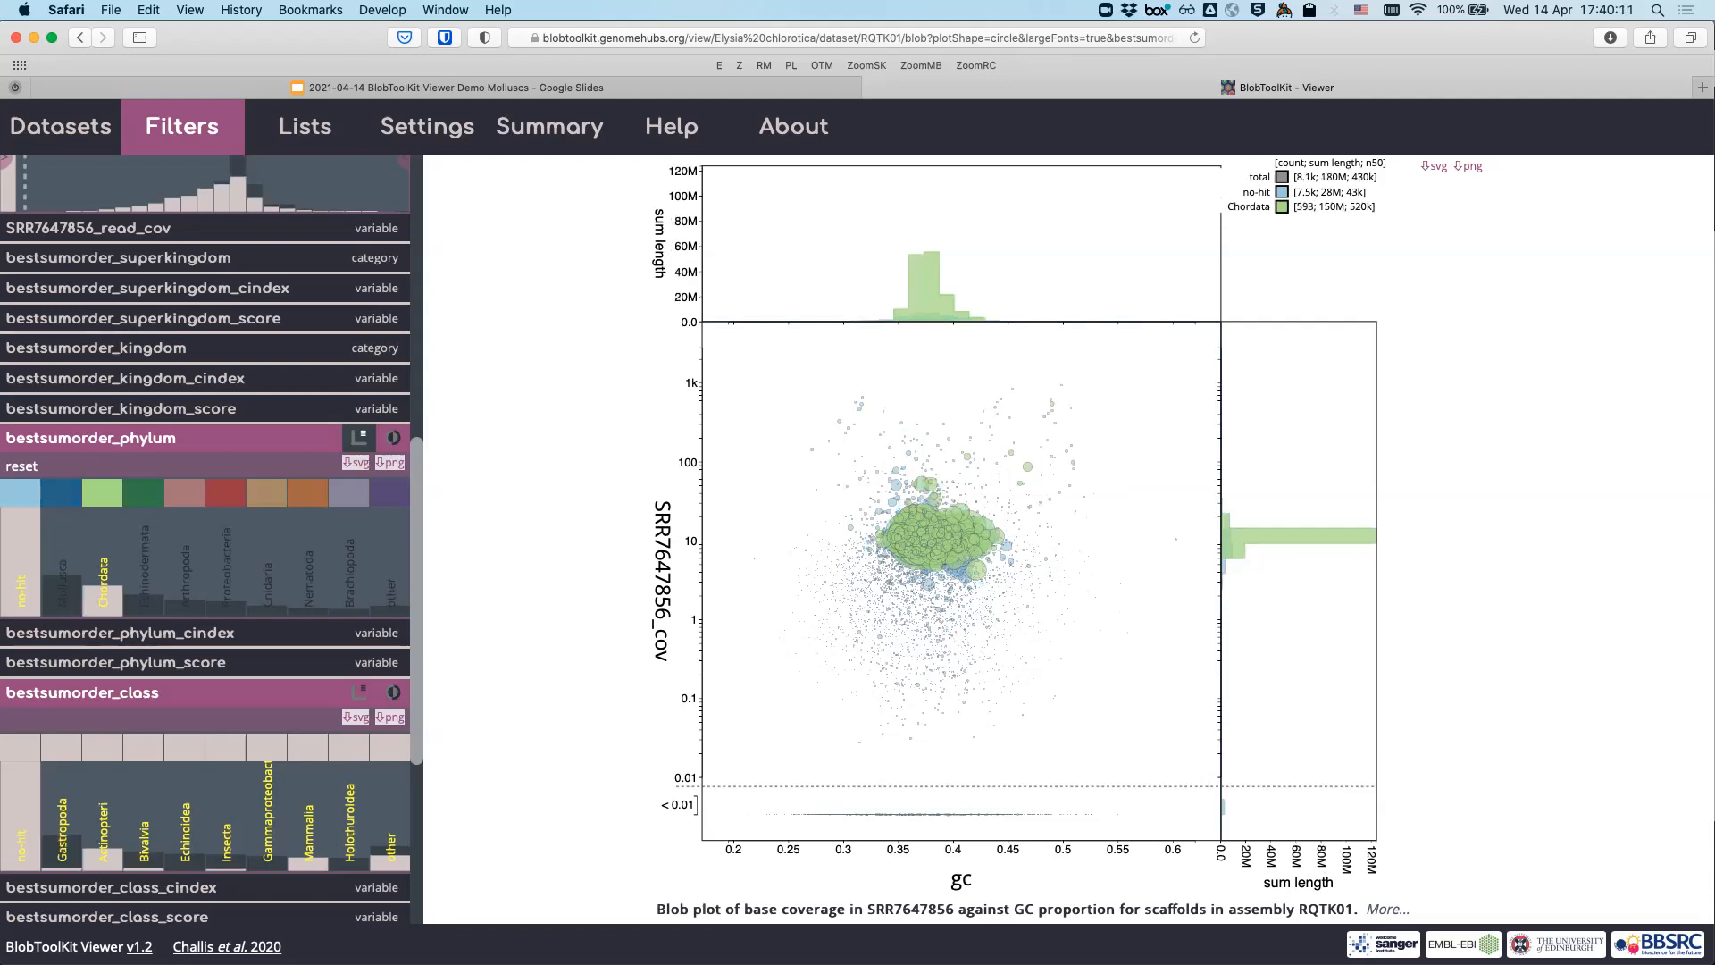
click(21, 493)
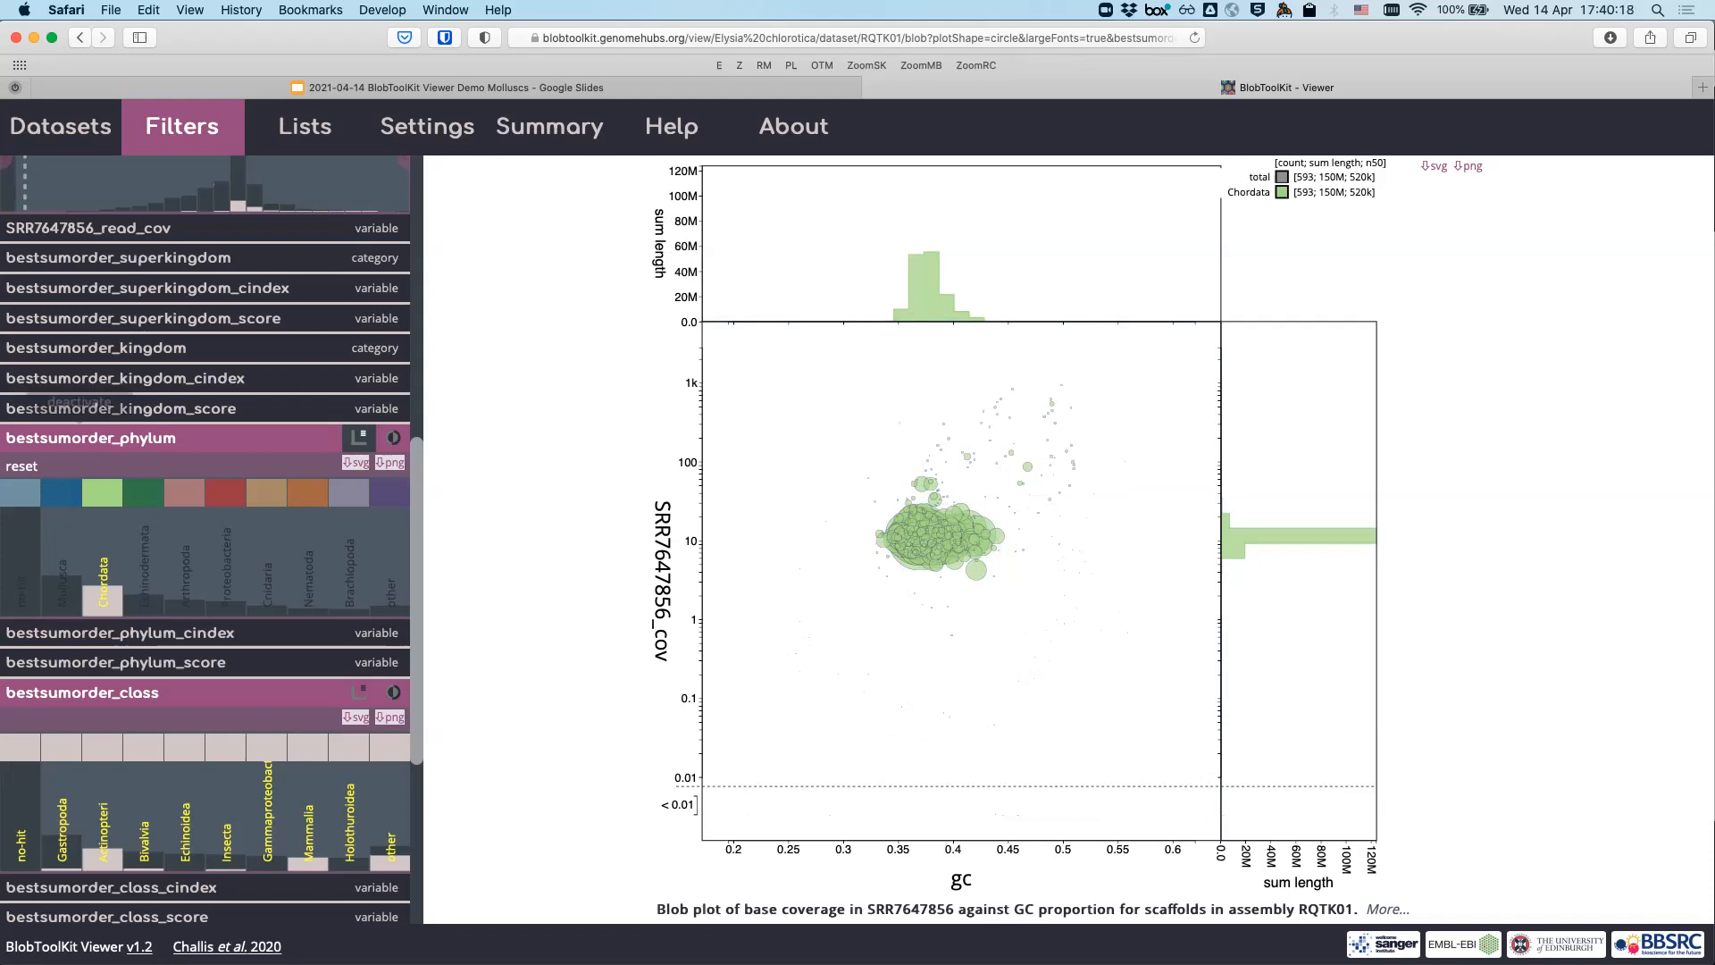
scroll(259, 331, up, 10)
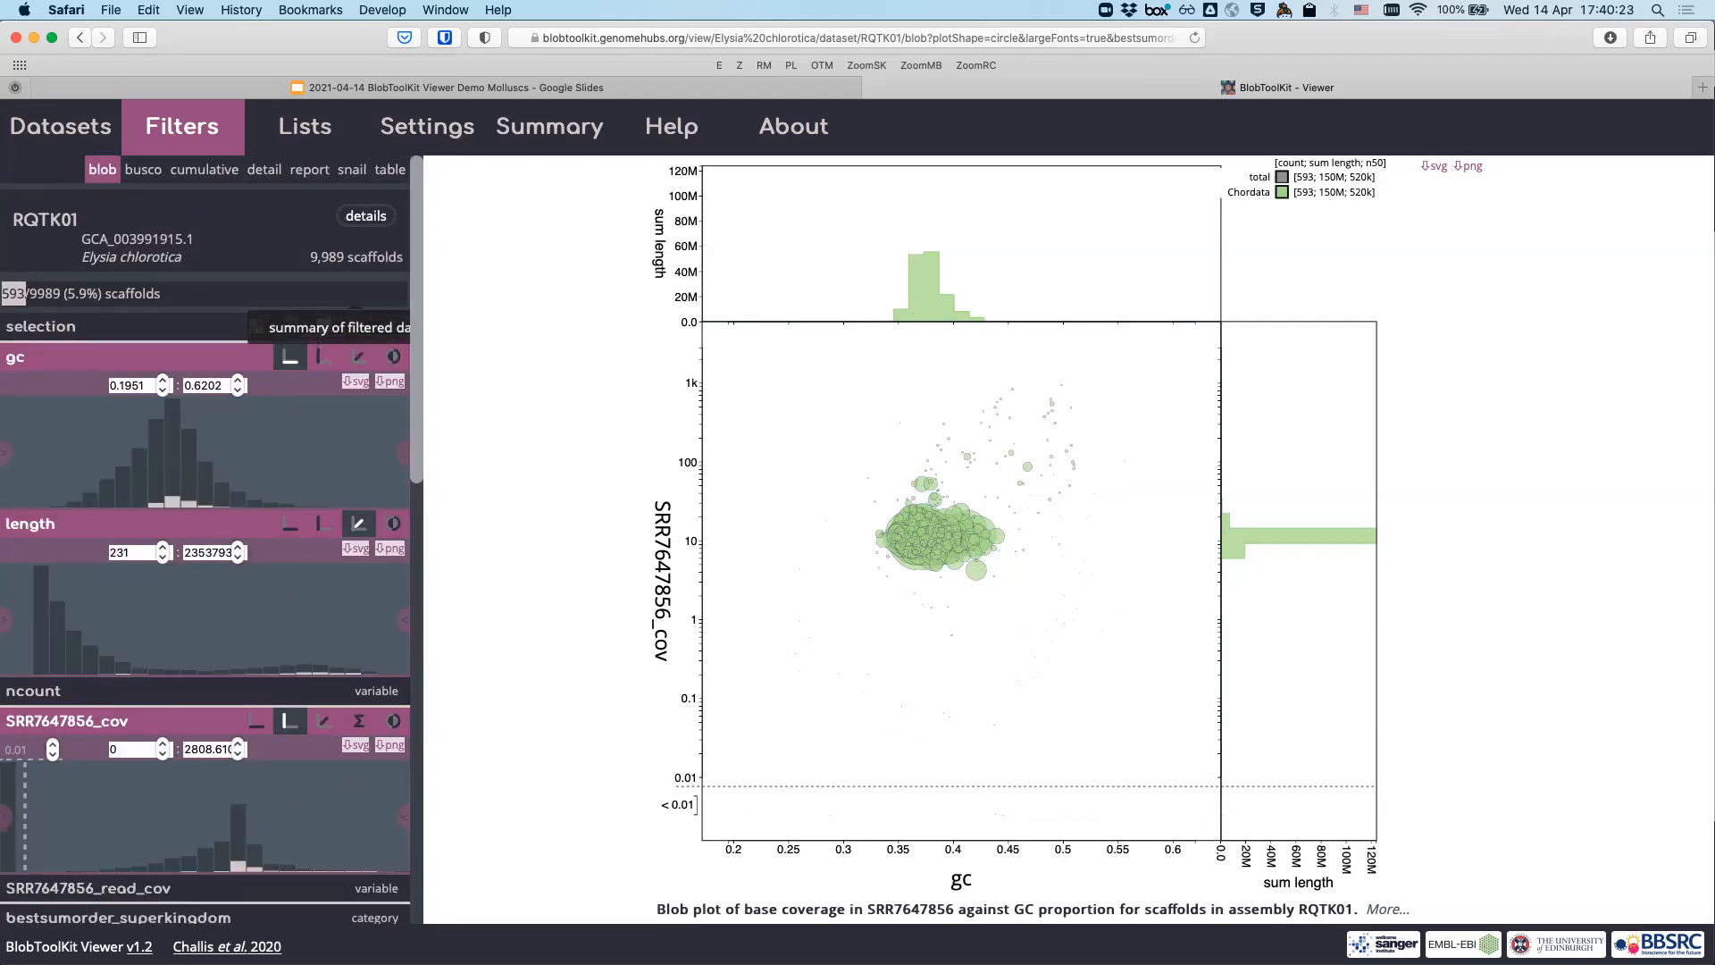
- Show the 593 Chordata scaffolds in the table view
click(390, 169)
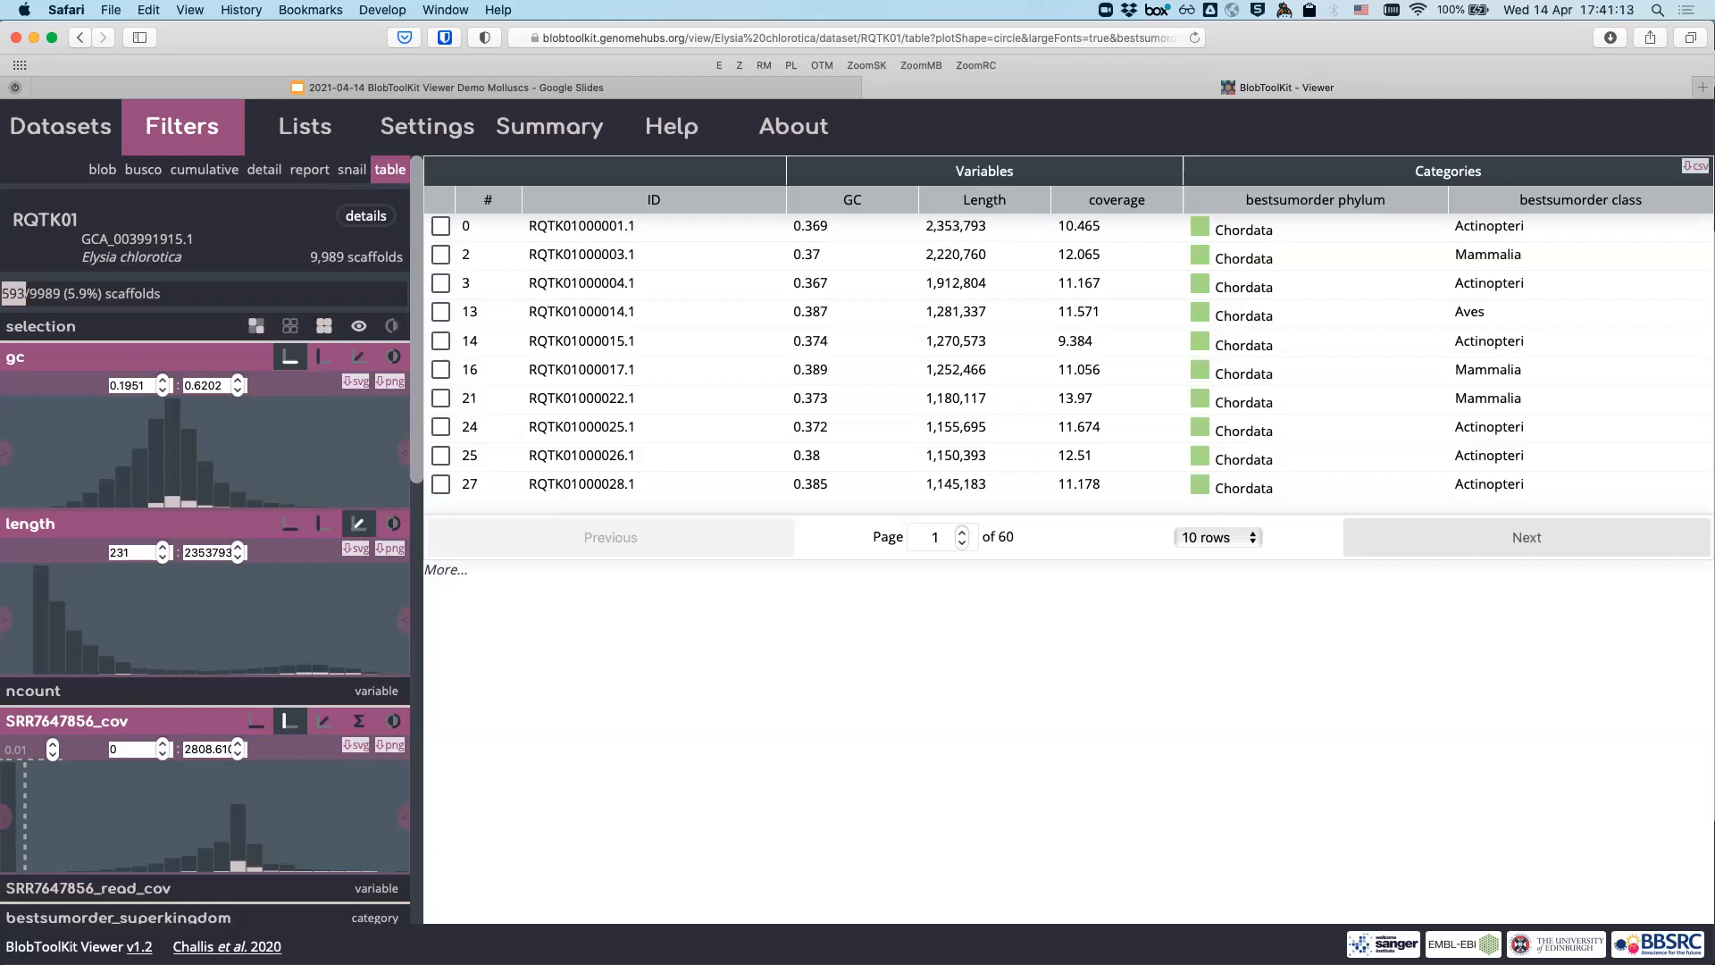
- Open the hit-position bitscore plot for the first table row, RQTK01000001.1
click(581, 226)
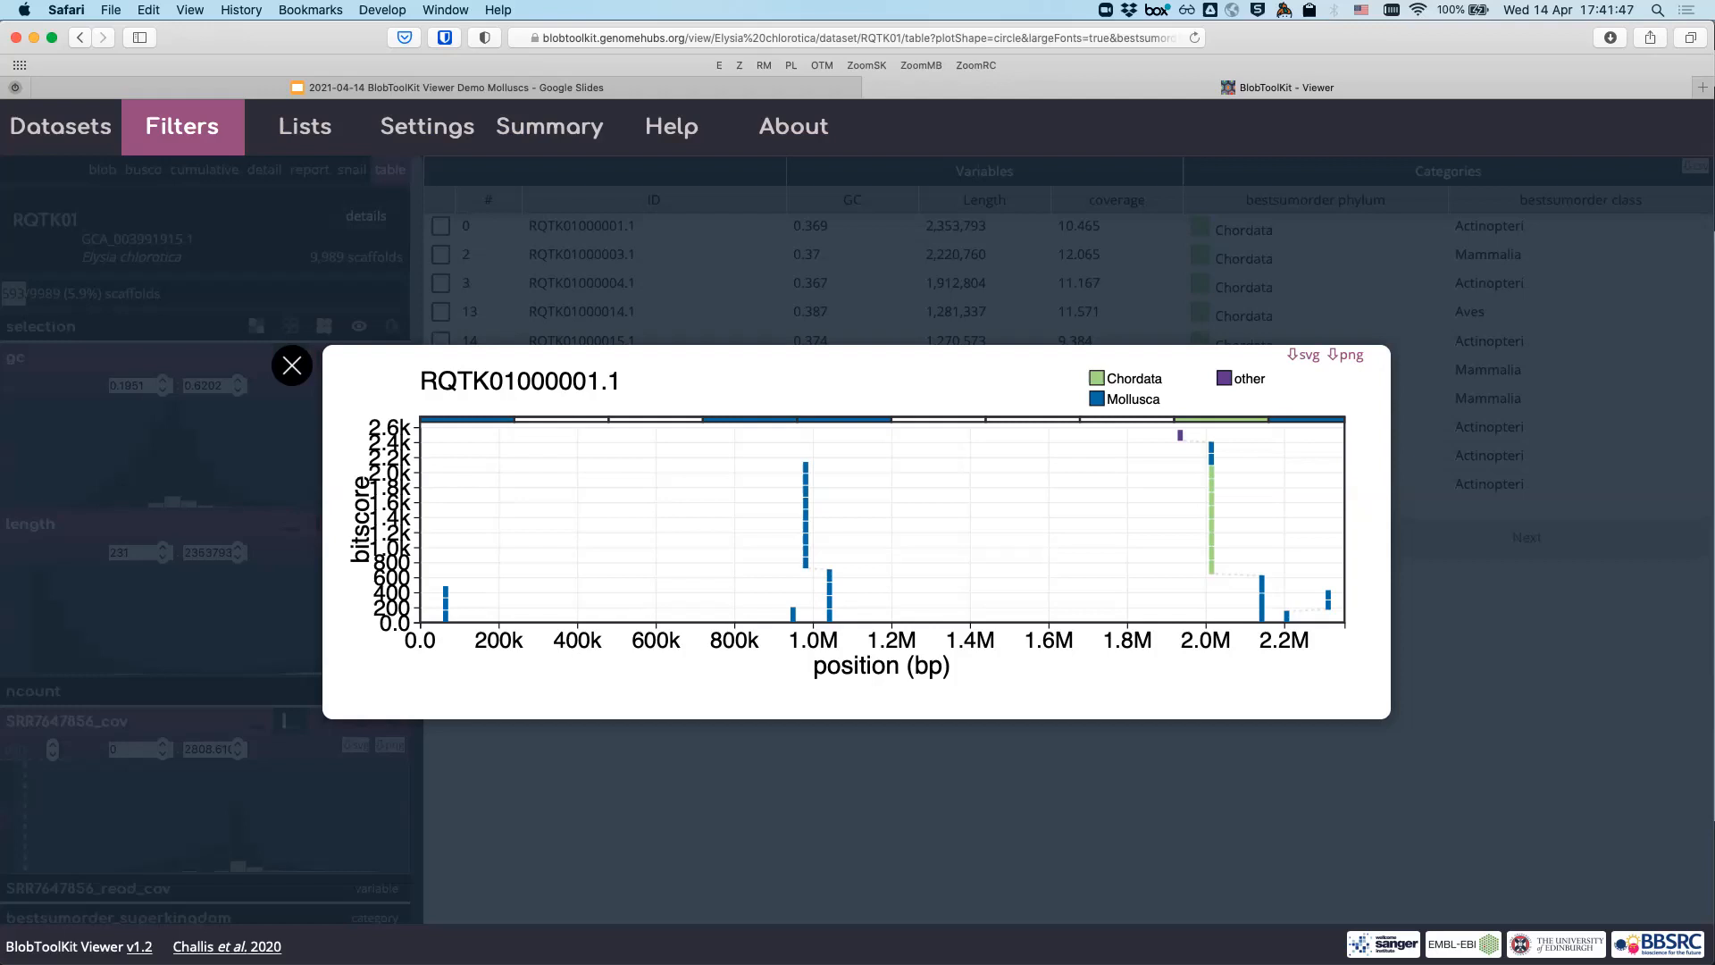
- Read the Mollusca and Chordata hit details along RQTK01000001.1, then close the plot
mouse_move(829, 596)
mouse_move(829, 596)
mouse_move(1211, 522)
key(Escape)
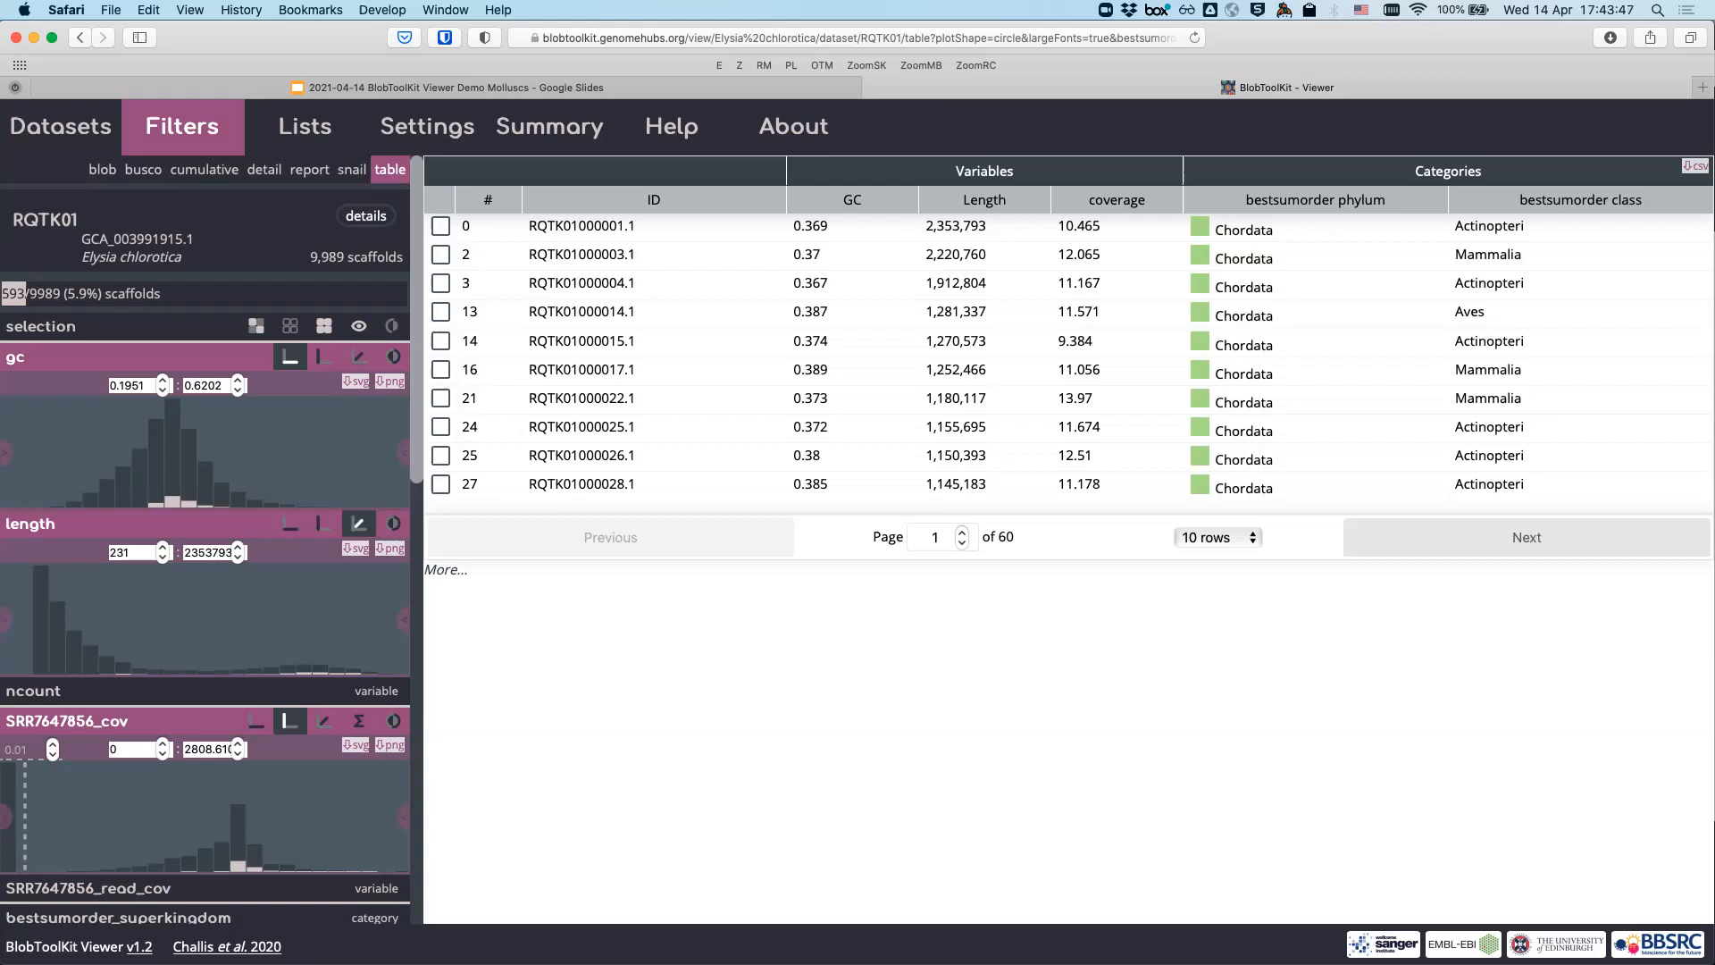
- In the blob view, swap Chordata for Proteobacteria in the bestsumorder_phylum filter
scroll(205, 536, down, 10)
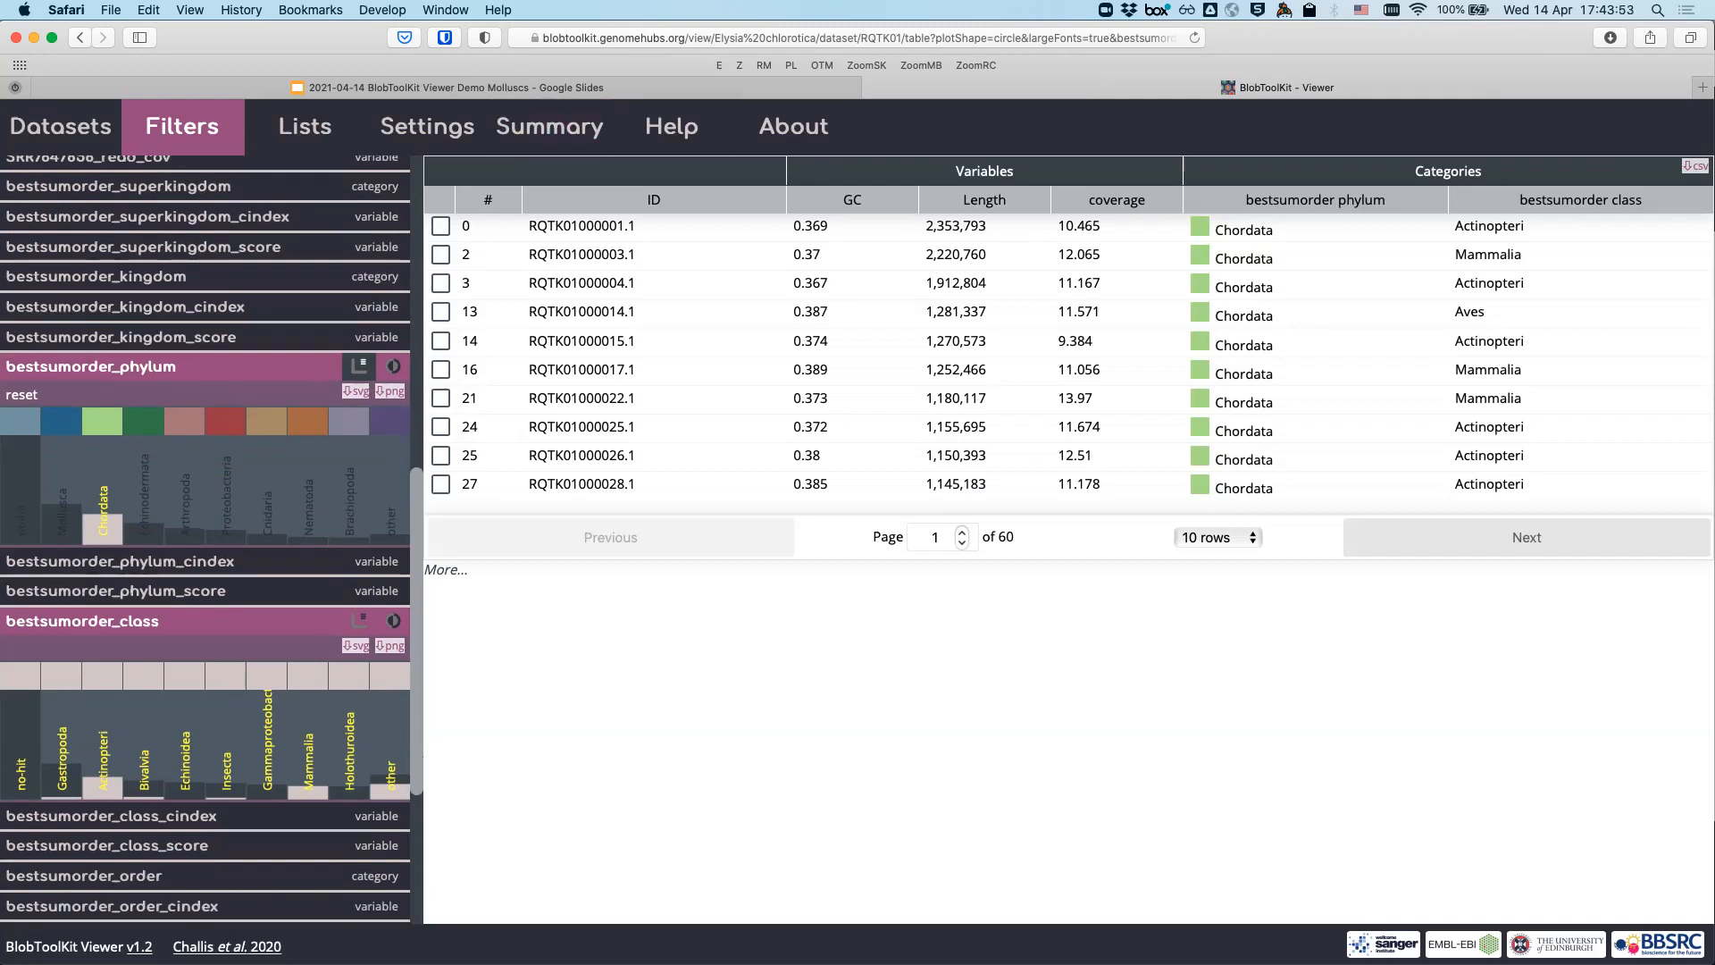
scroll(206, 536, up, 10)
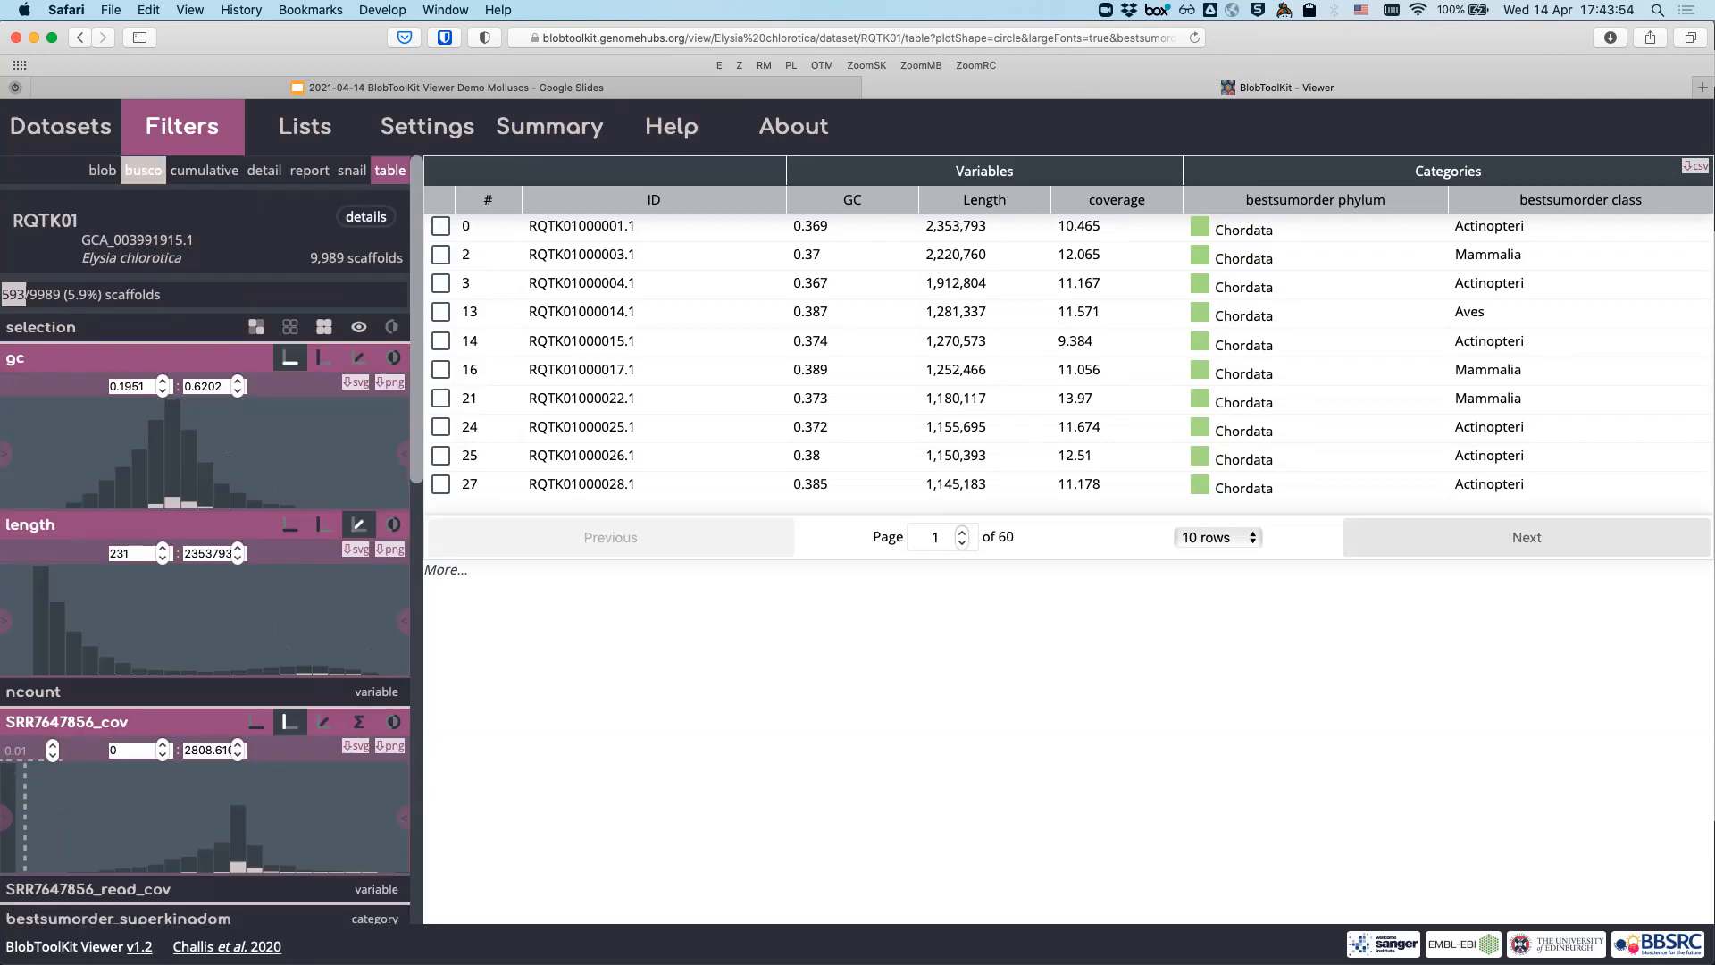
click(103, 169)
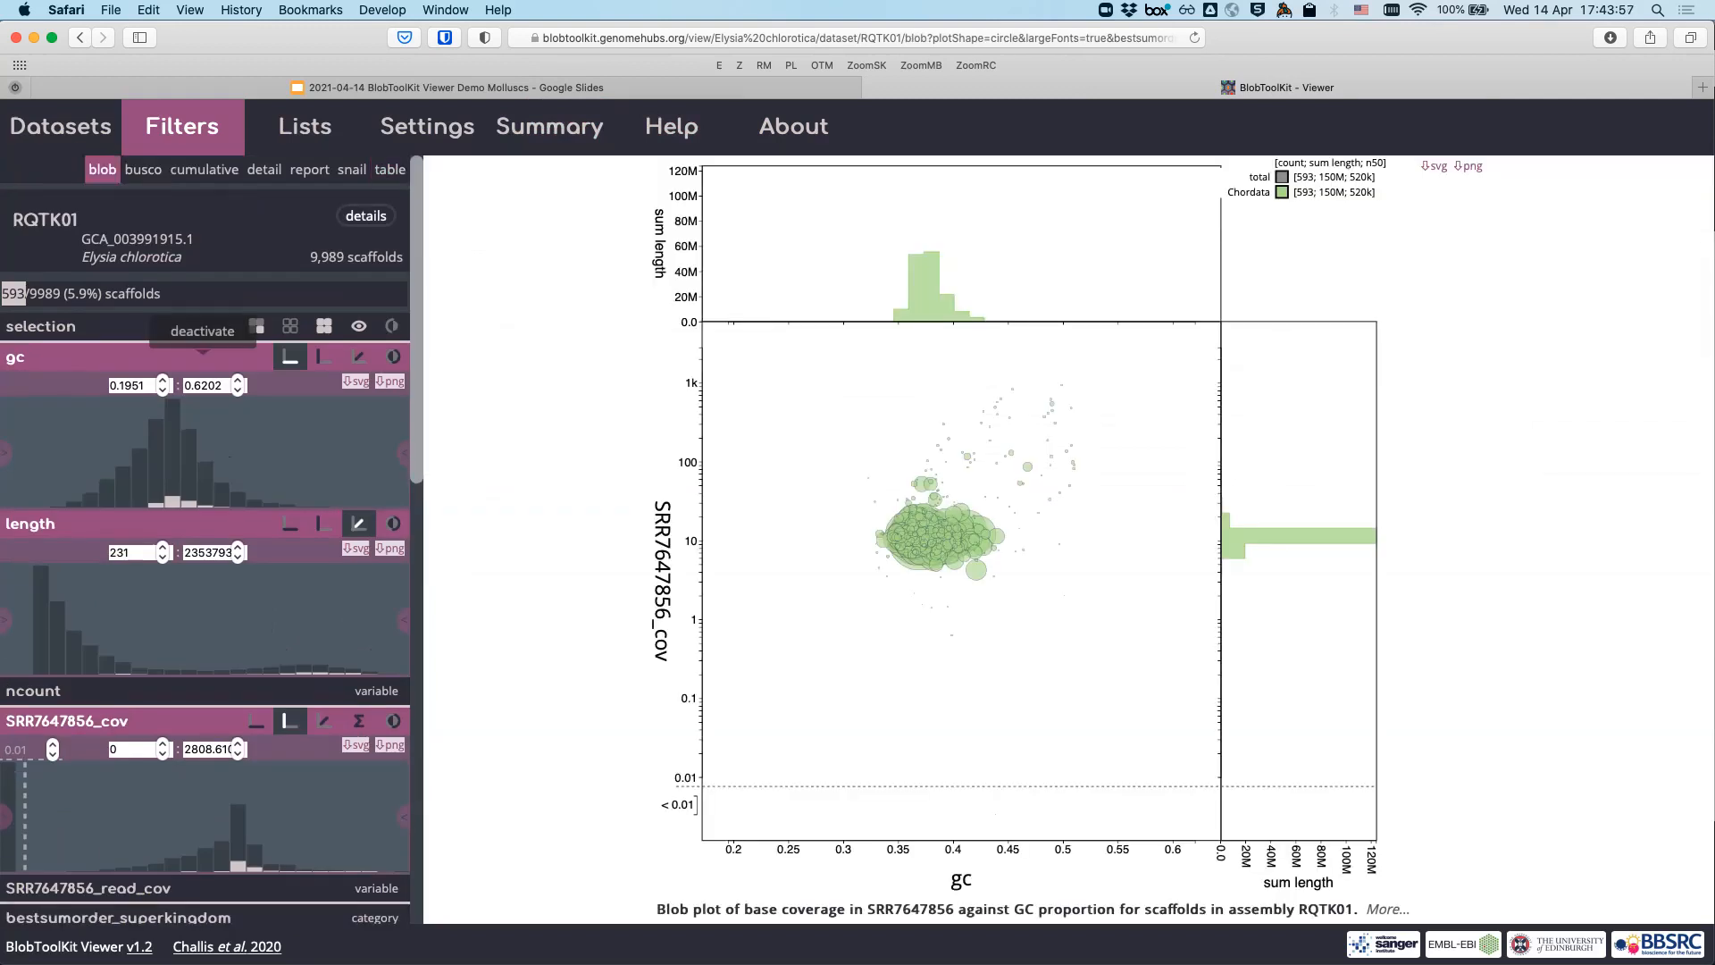
scroll(206, 536, down, 10)
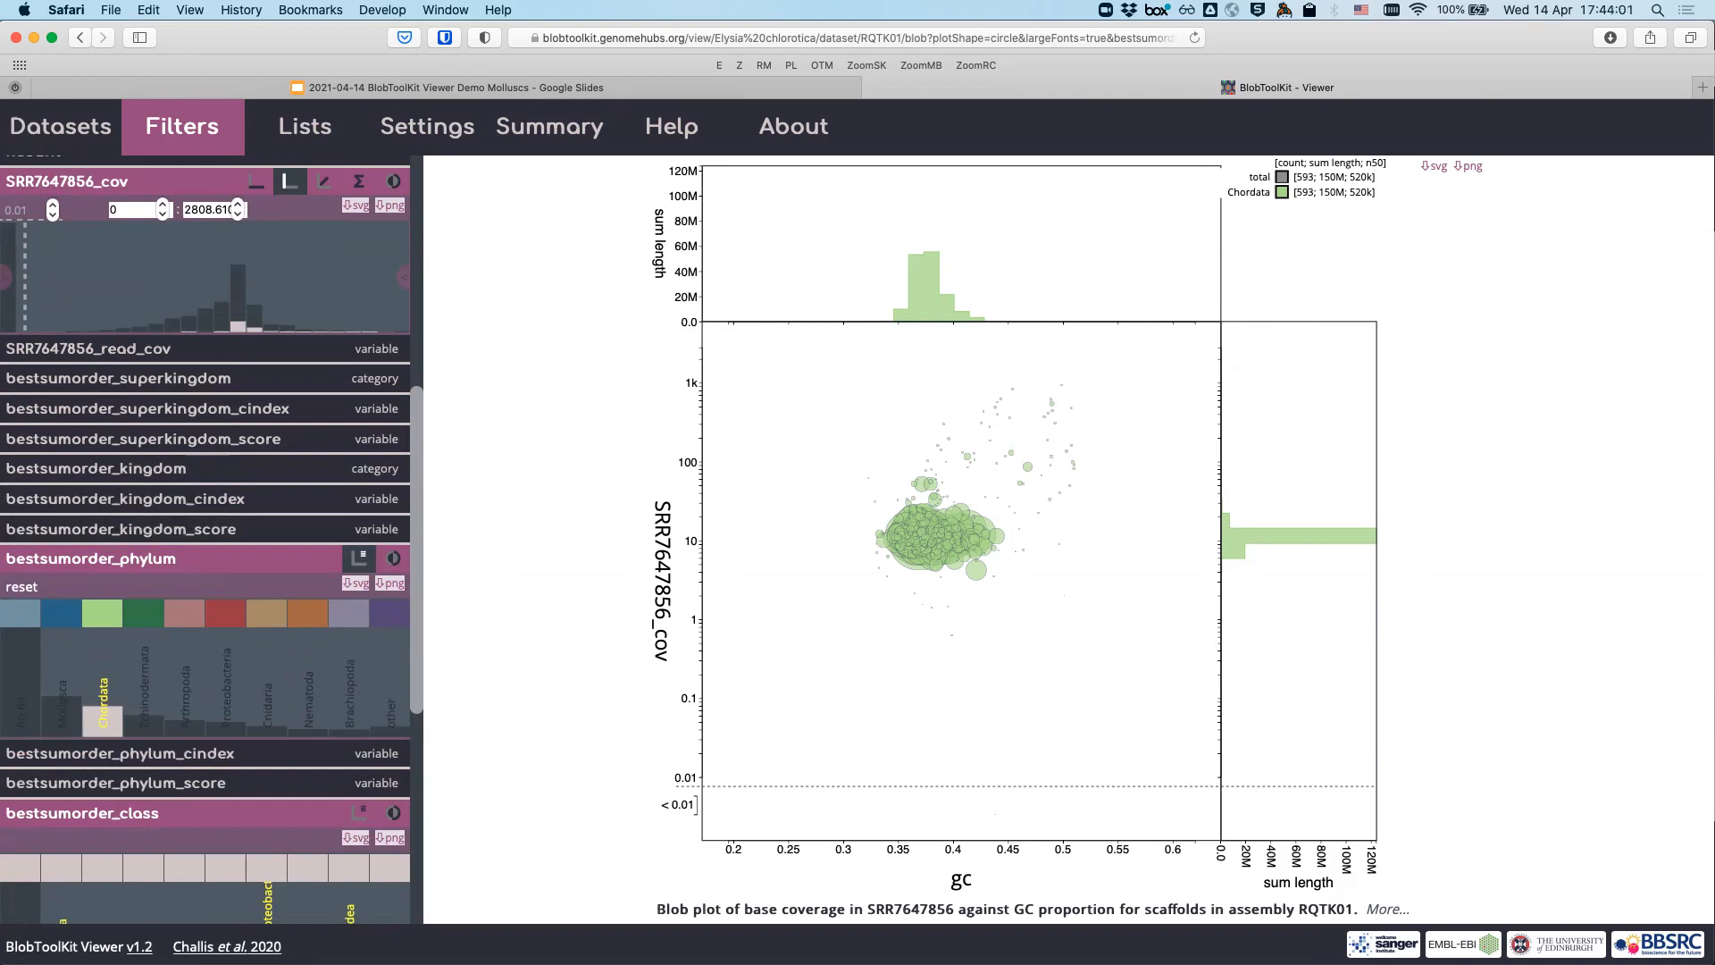
click(225, 614)
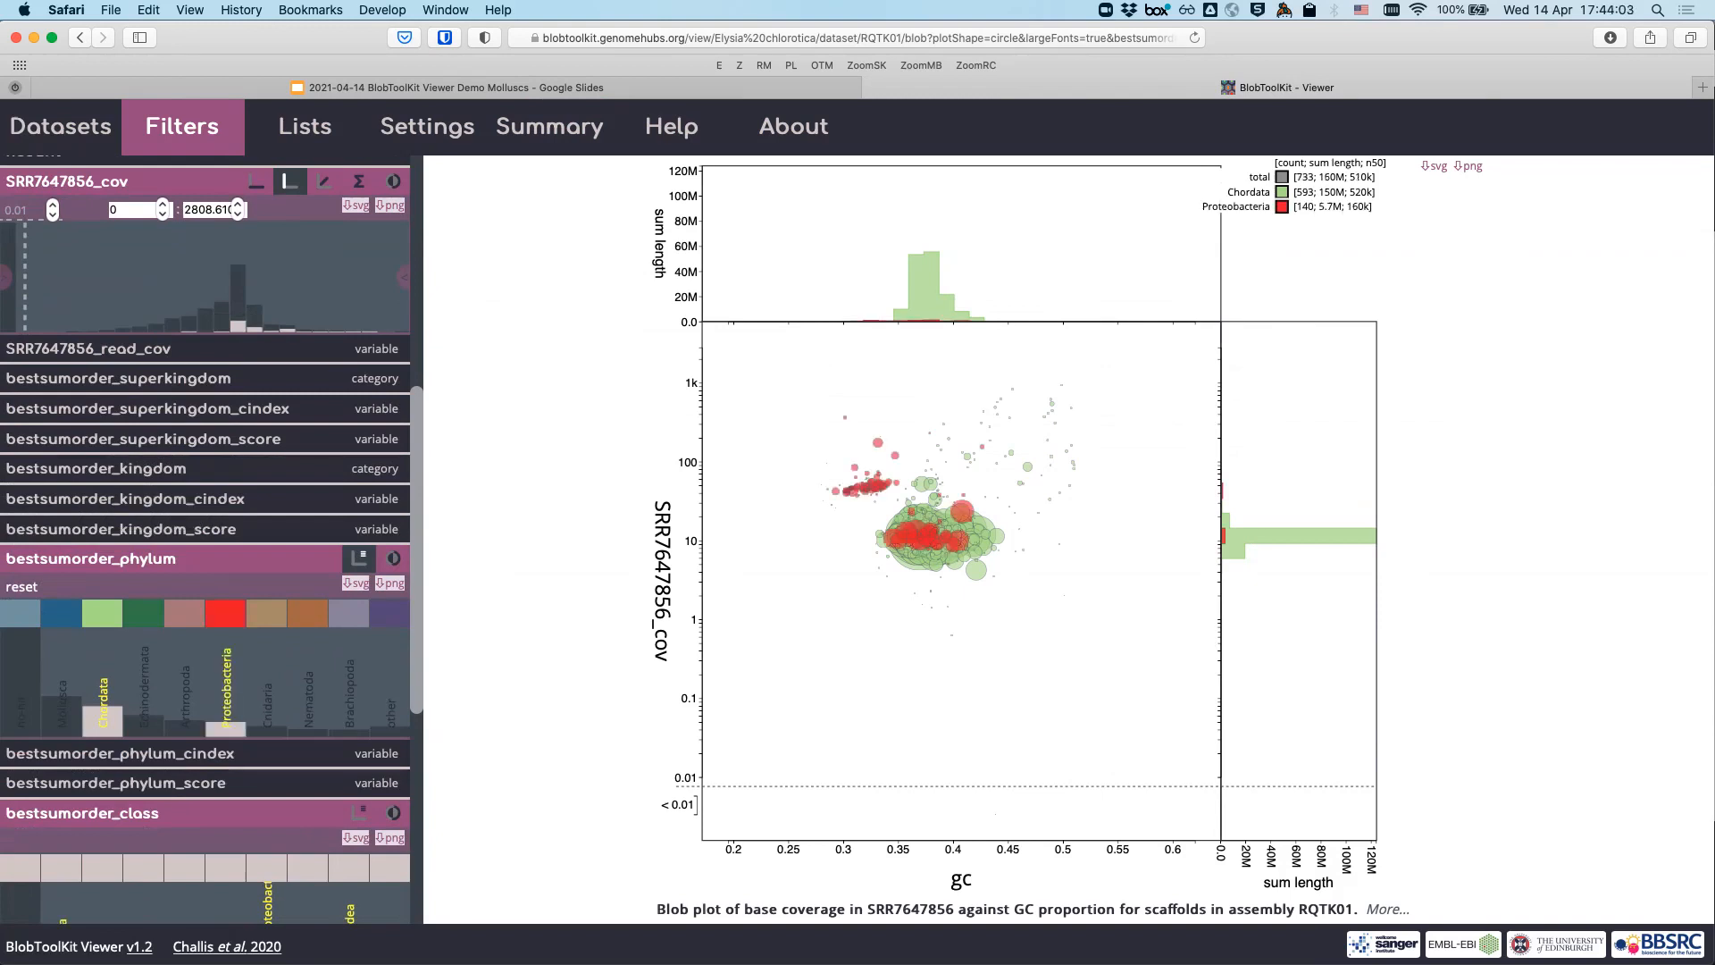
click(102, 613)
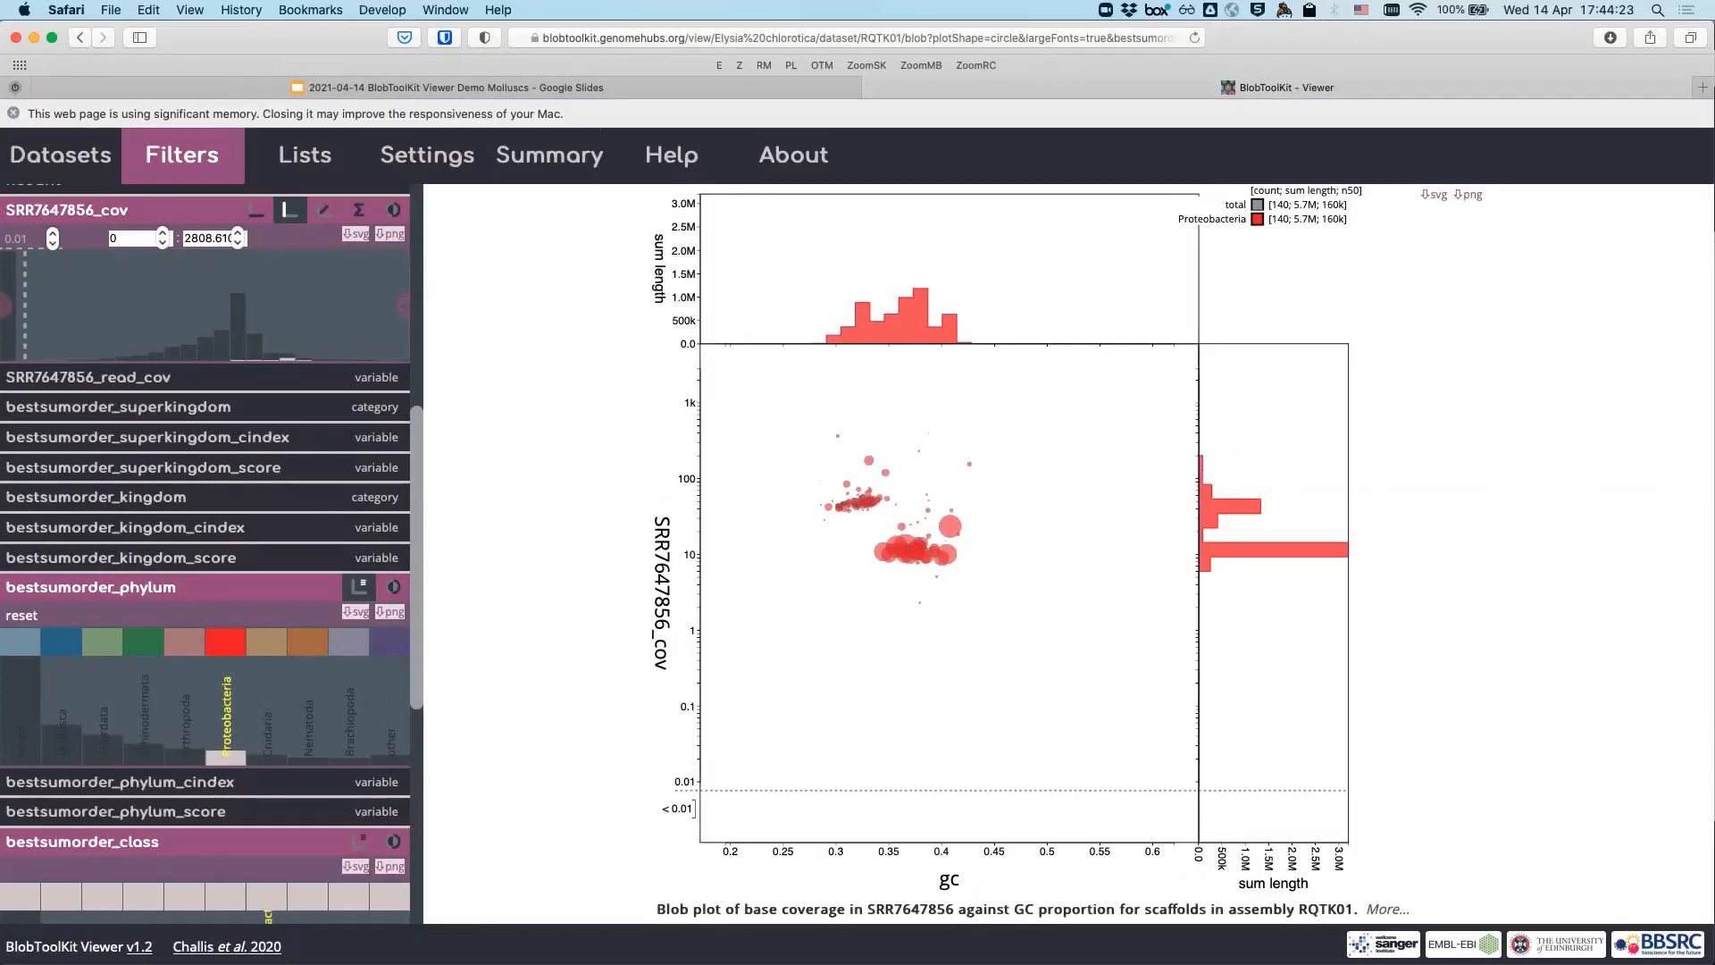
scroll(196, 456, up, 5)
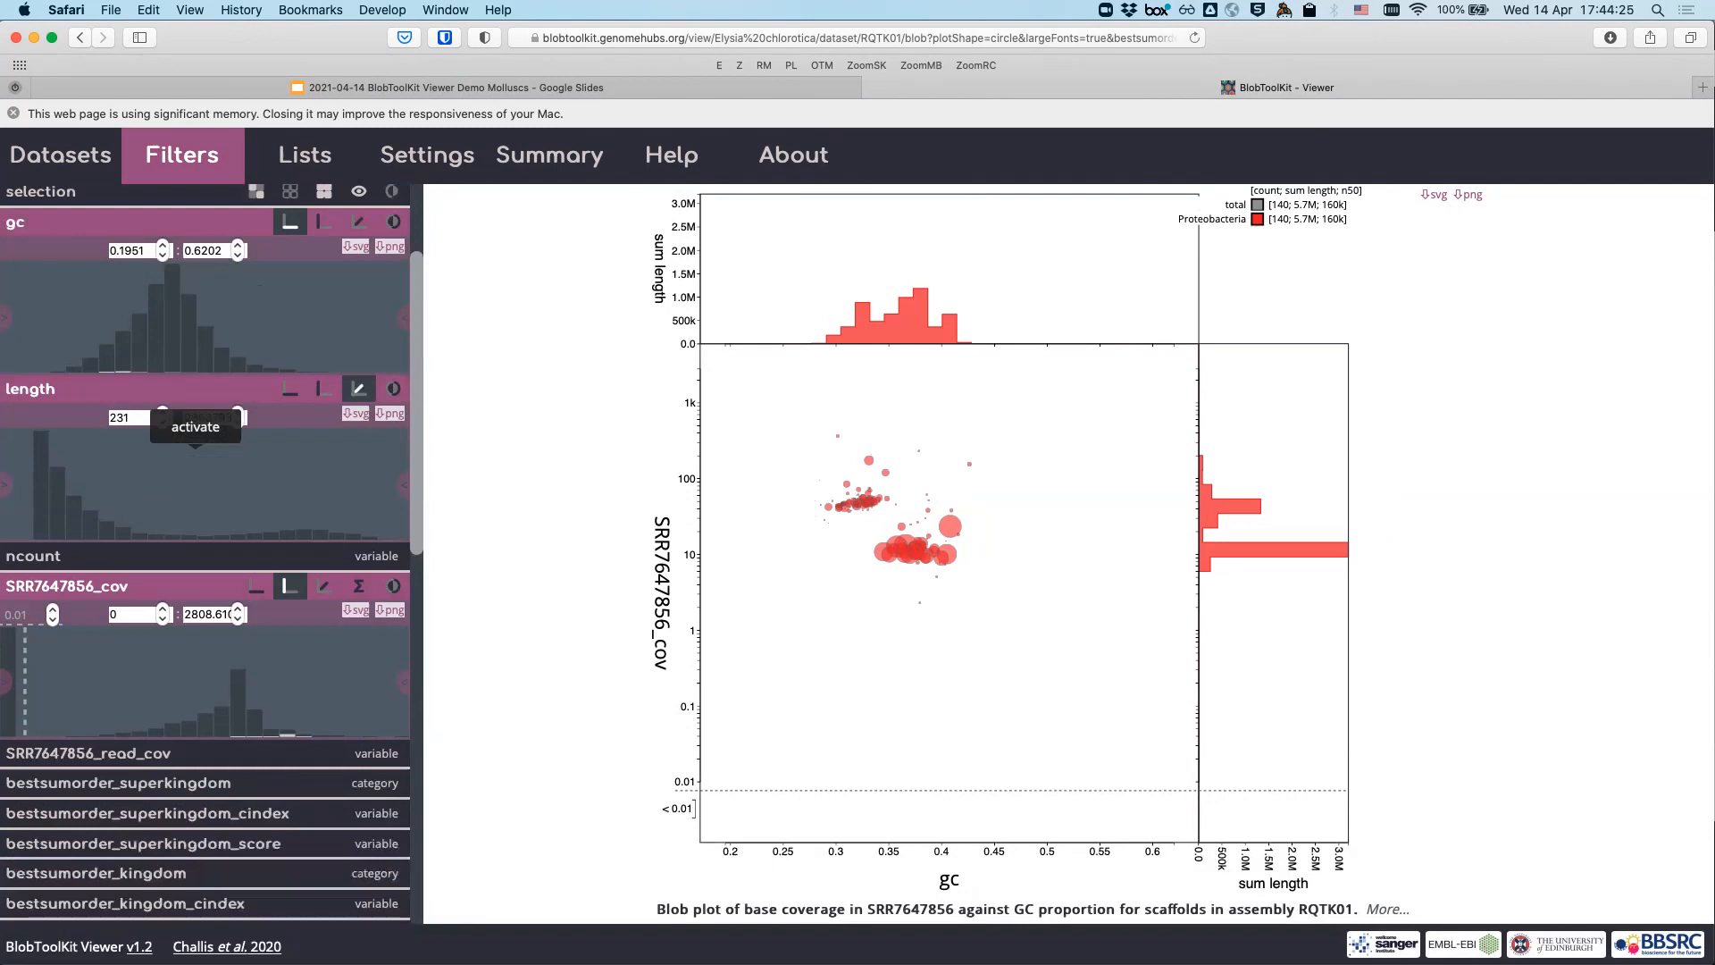
- Add an SRR7647856_cov range filter, trying cutoffs before settling on 31.2 to 2808.61
scroll(196, 447, up, 2)
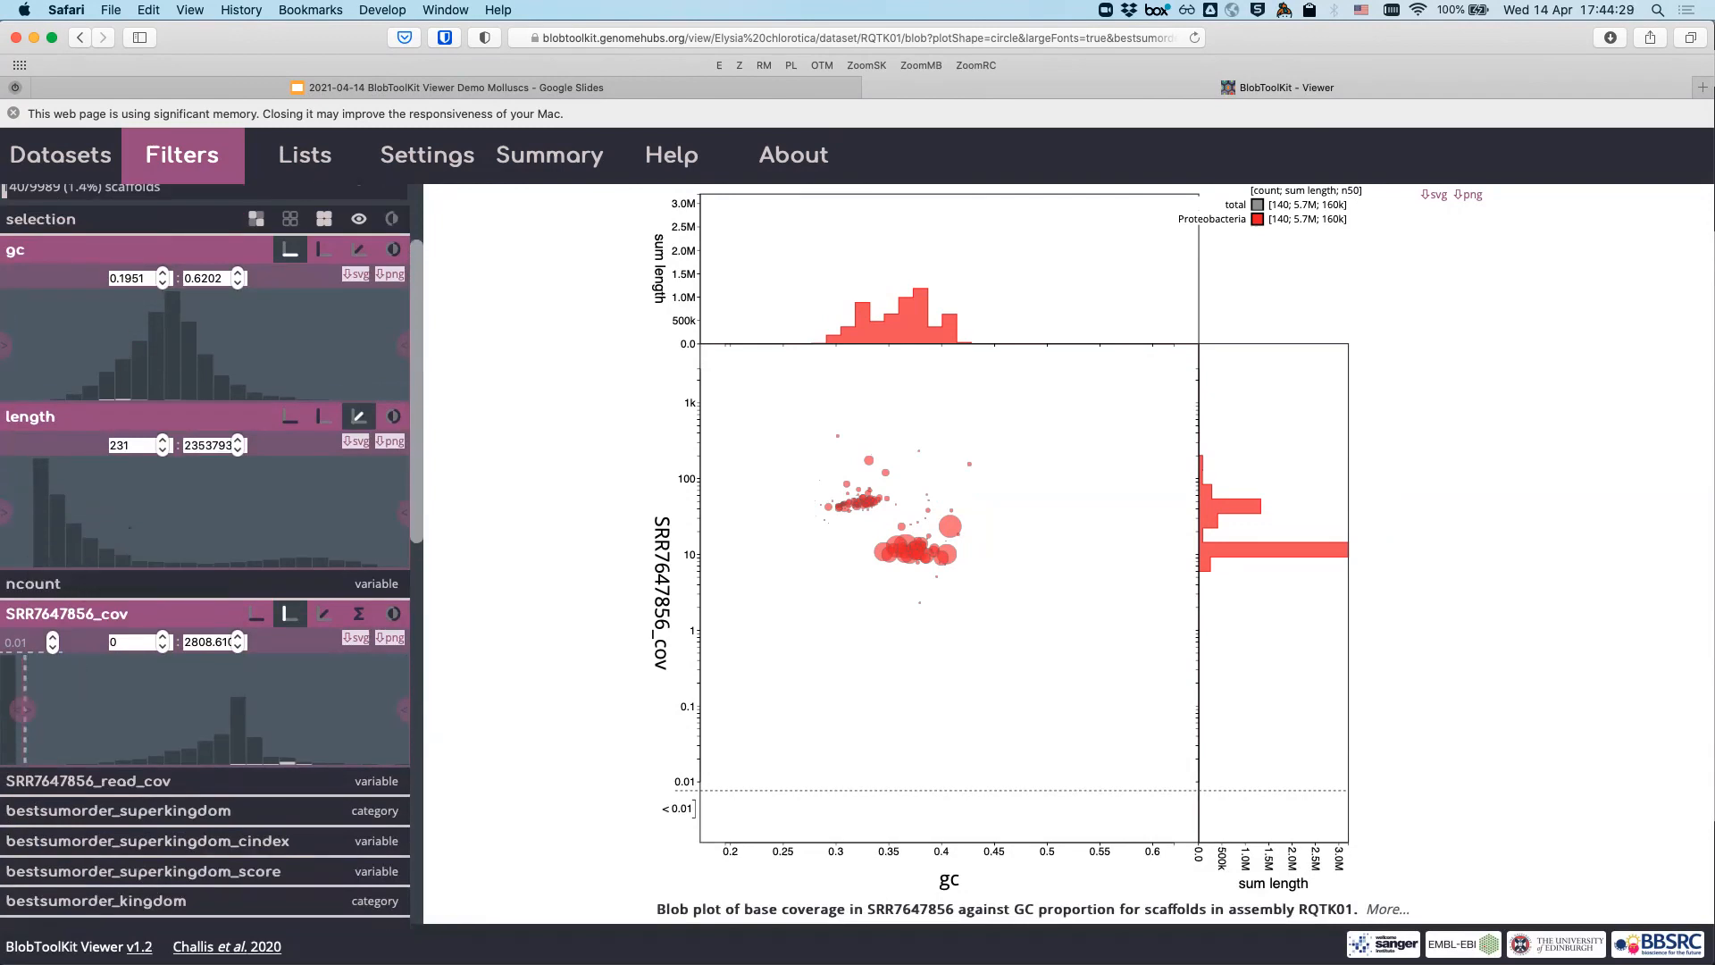
click(27, 681)
drag(400, 709, 277, 708)
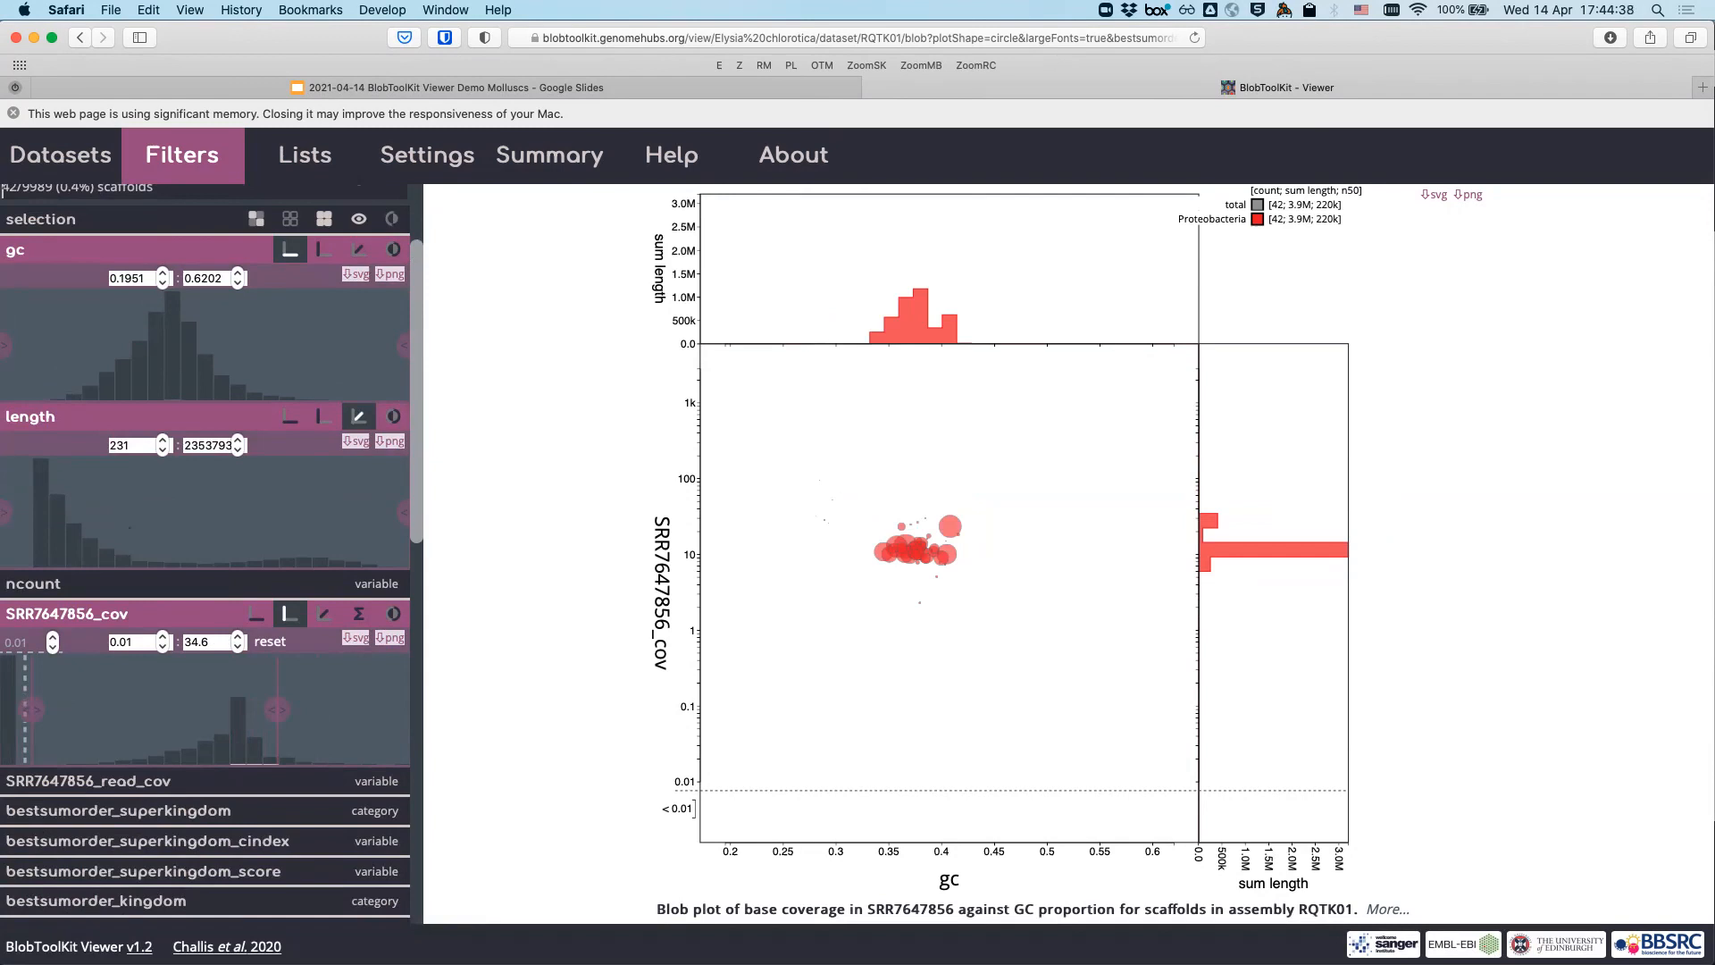
drag(277, 708, 331, 708)
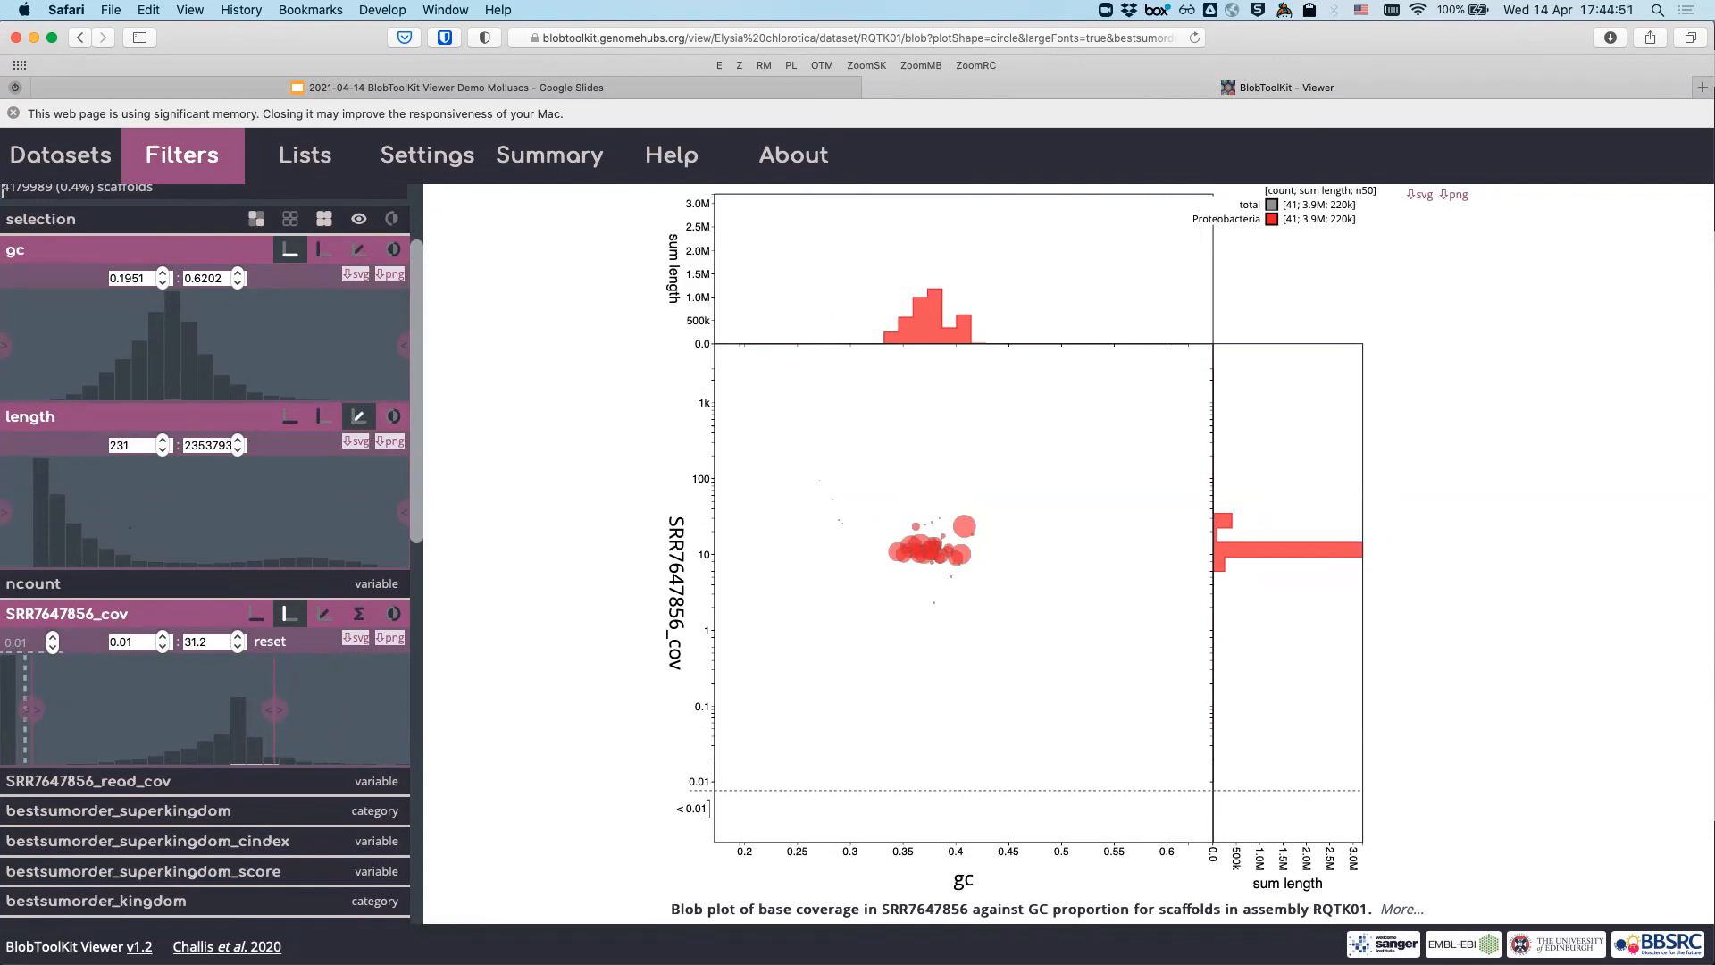
drag(395, 709, 409, 709)
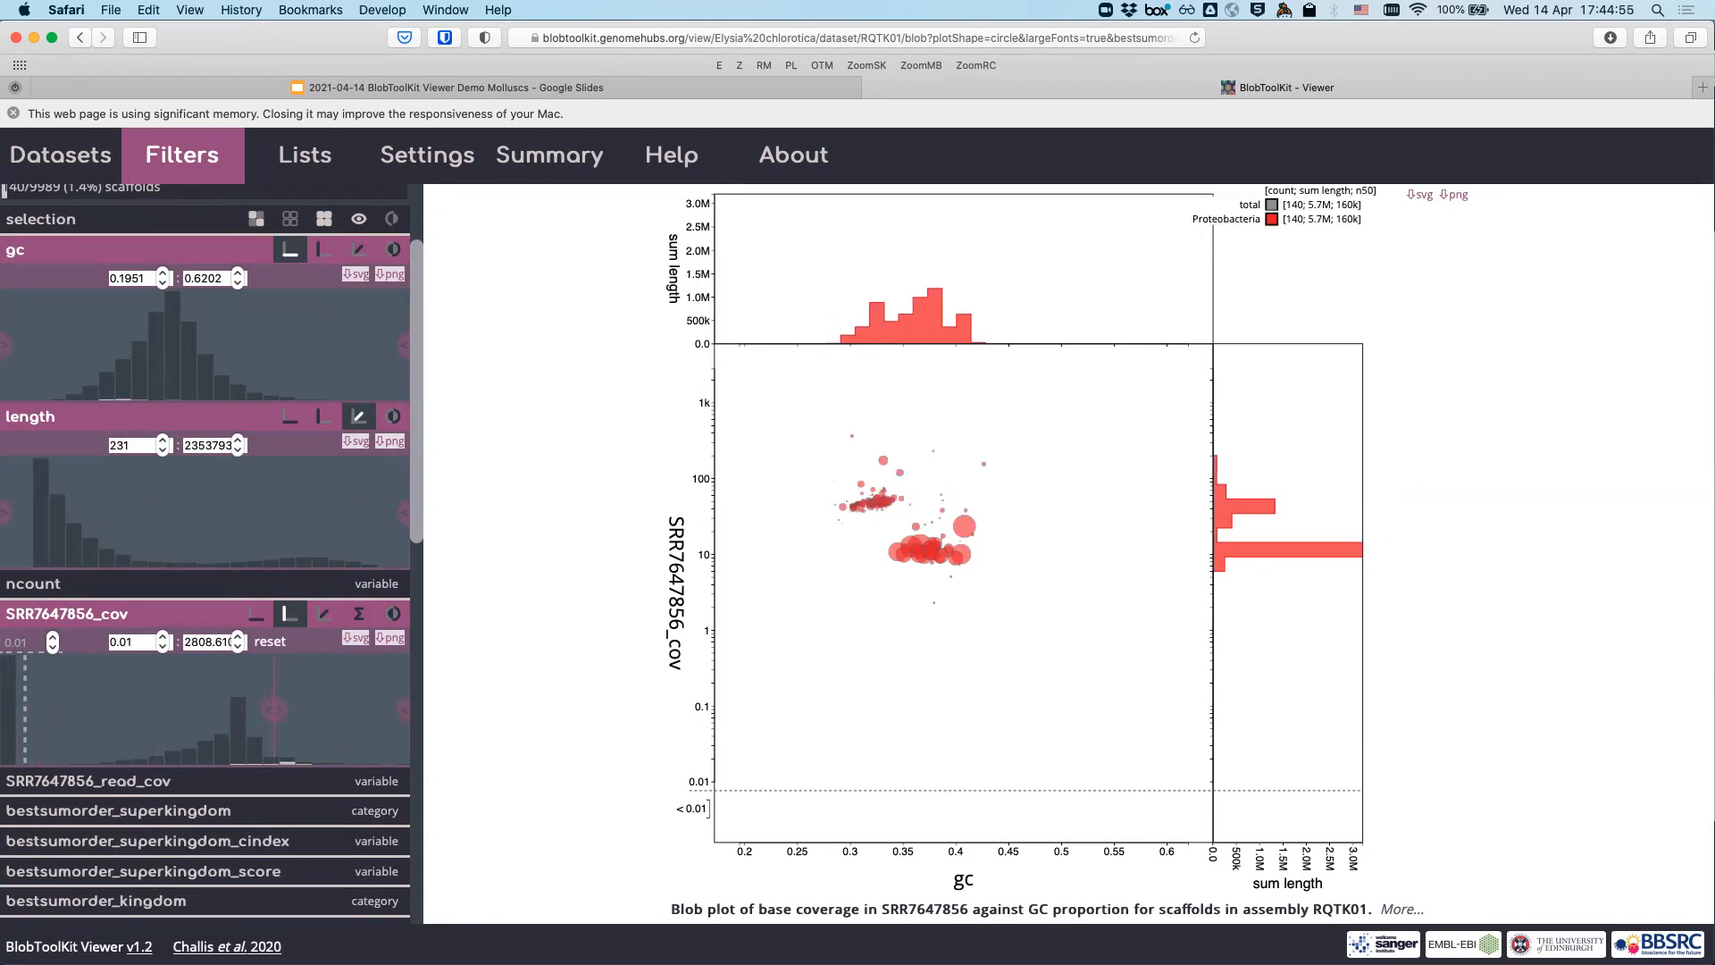
drag(5, 709, 274, 709)
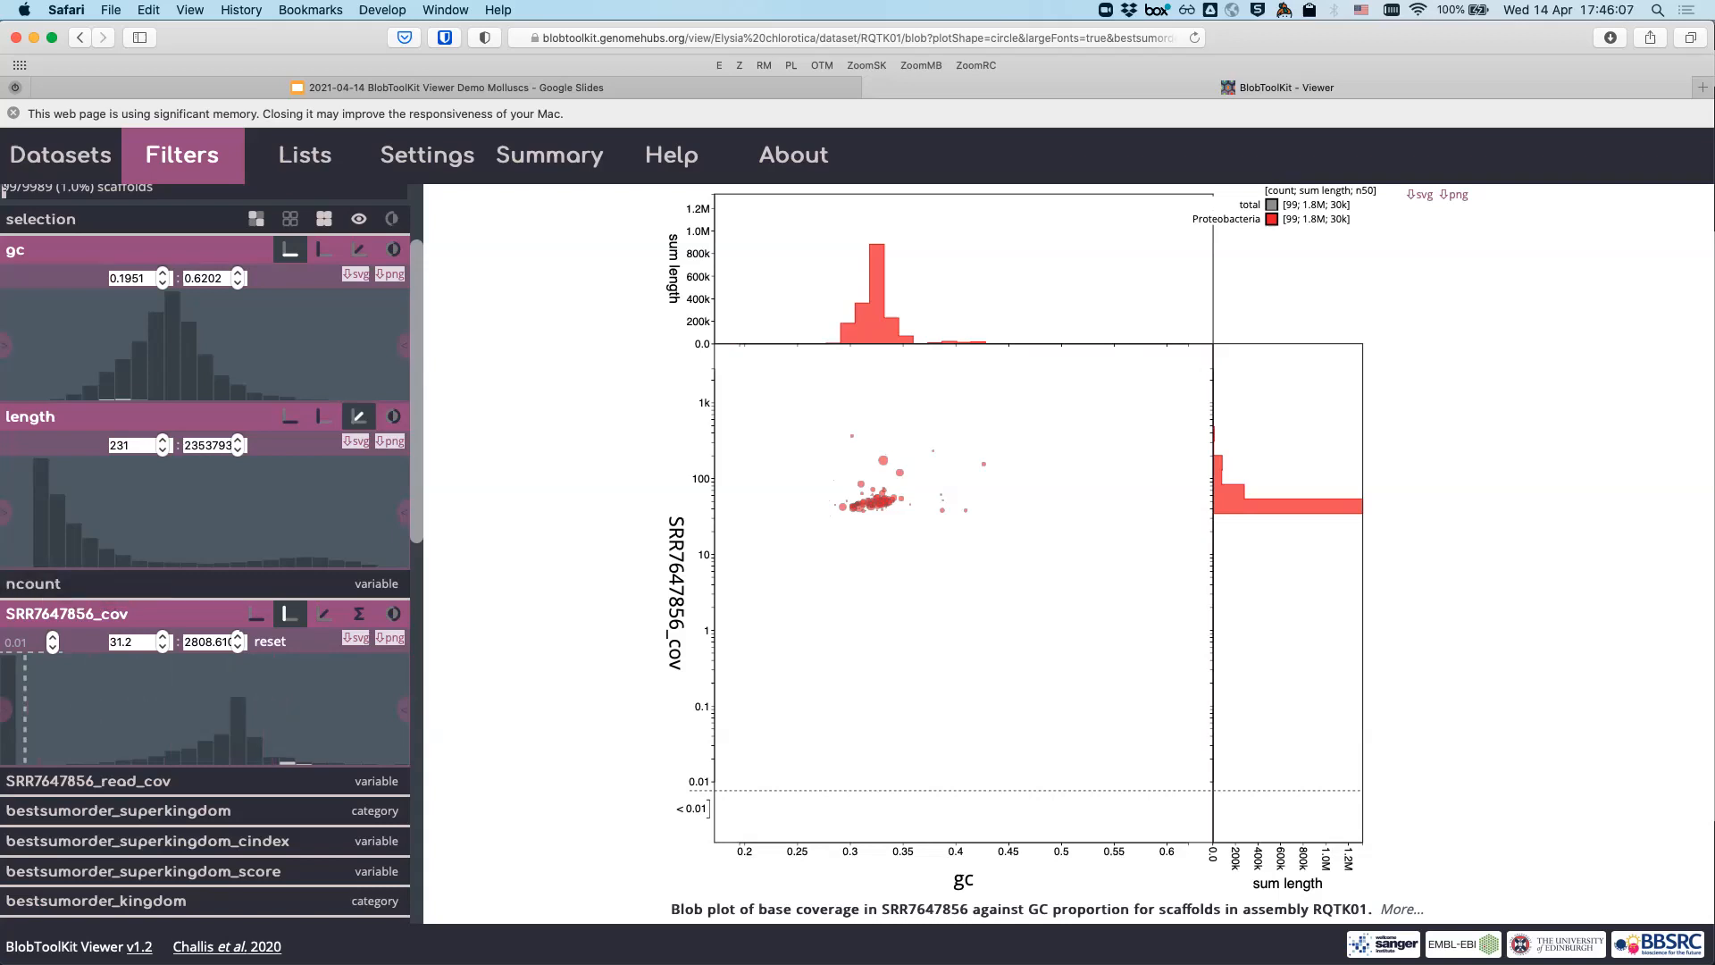
- Reset the SRR7647856_cov minimum to 30.2 and list the 99 remaining Proteobacteria scaffolds as a table
click(270, 642)
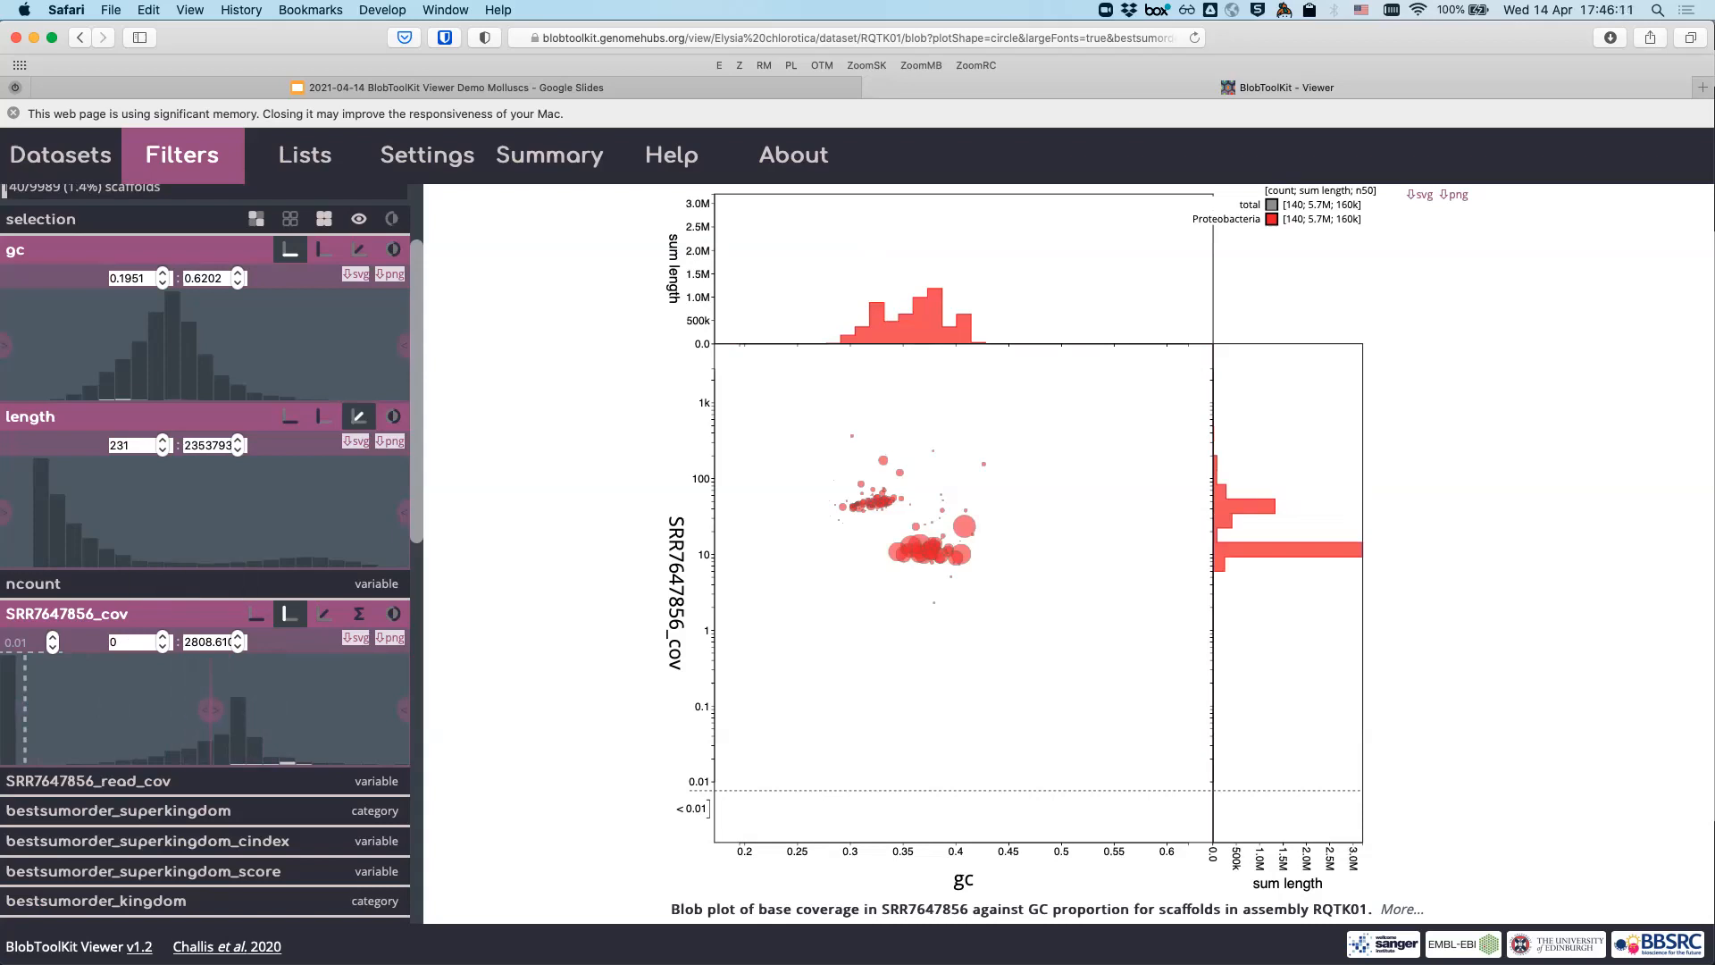
drag(6, 710, 273, 709)
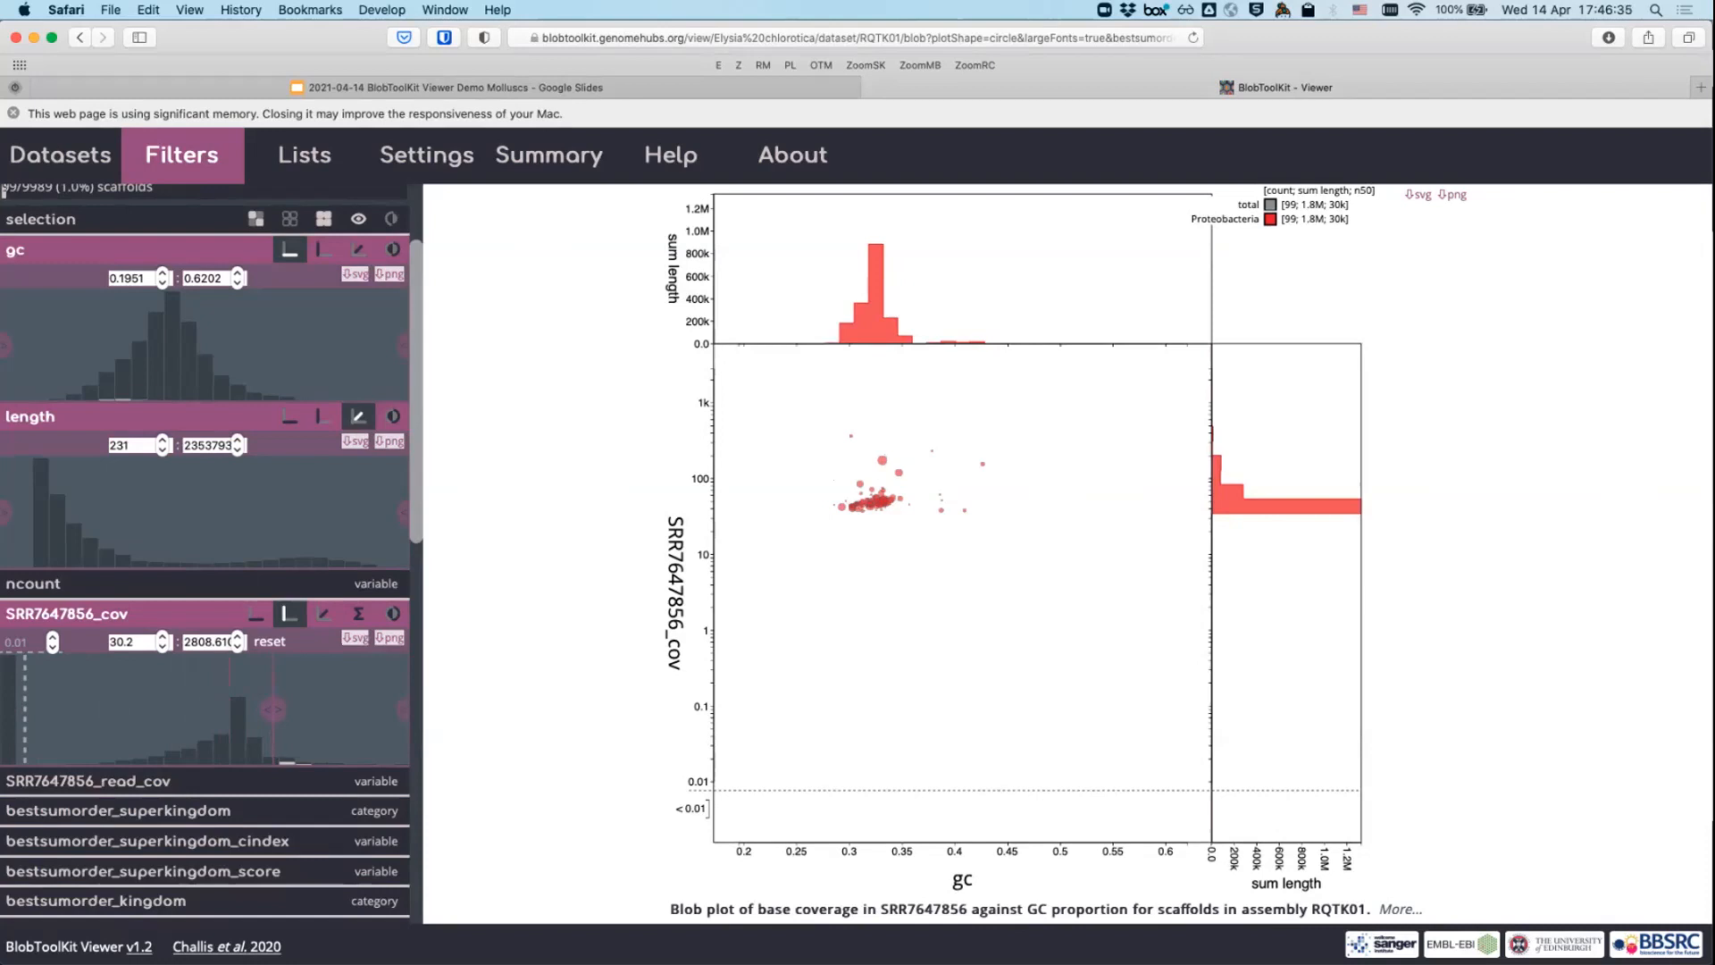
scroll(205, 536, up, 3)
click(389, 198)
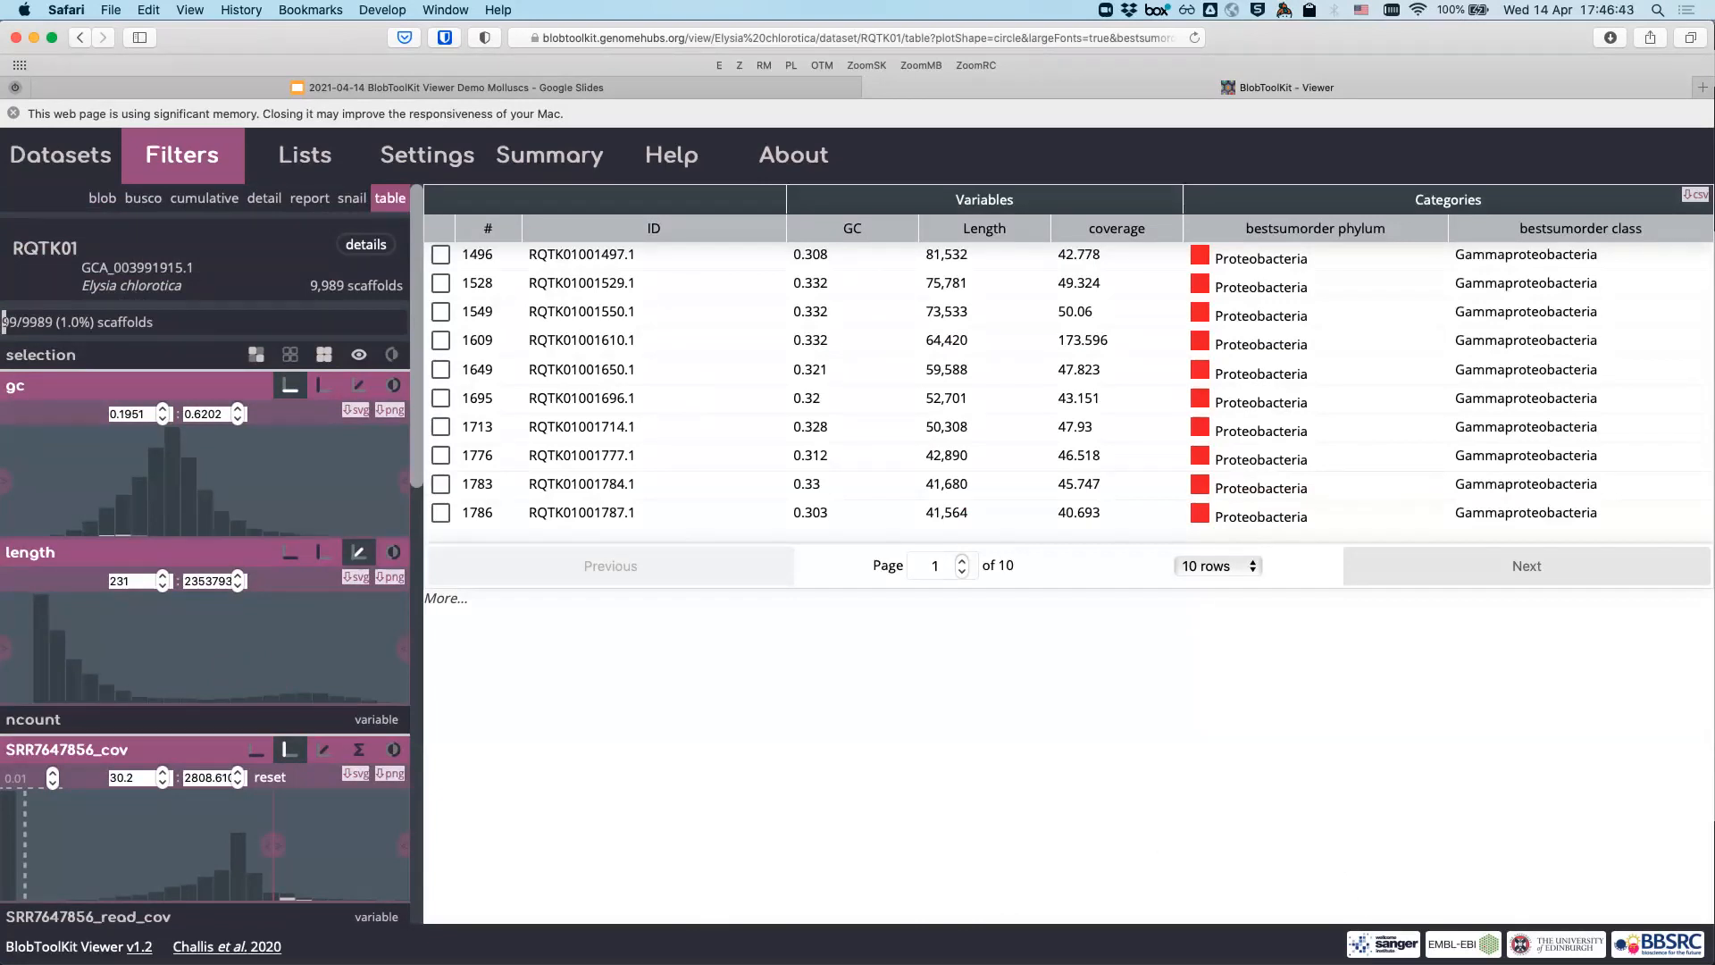
click(581, 254)
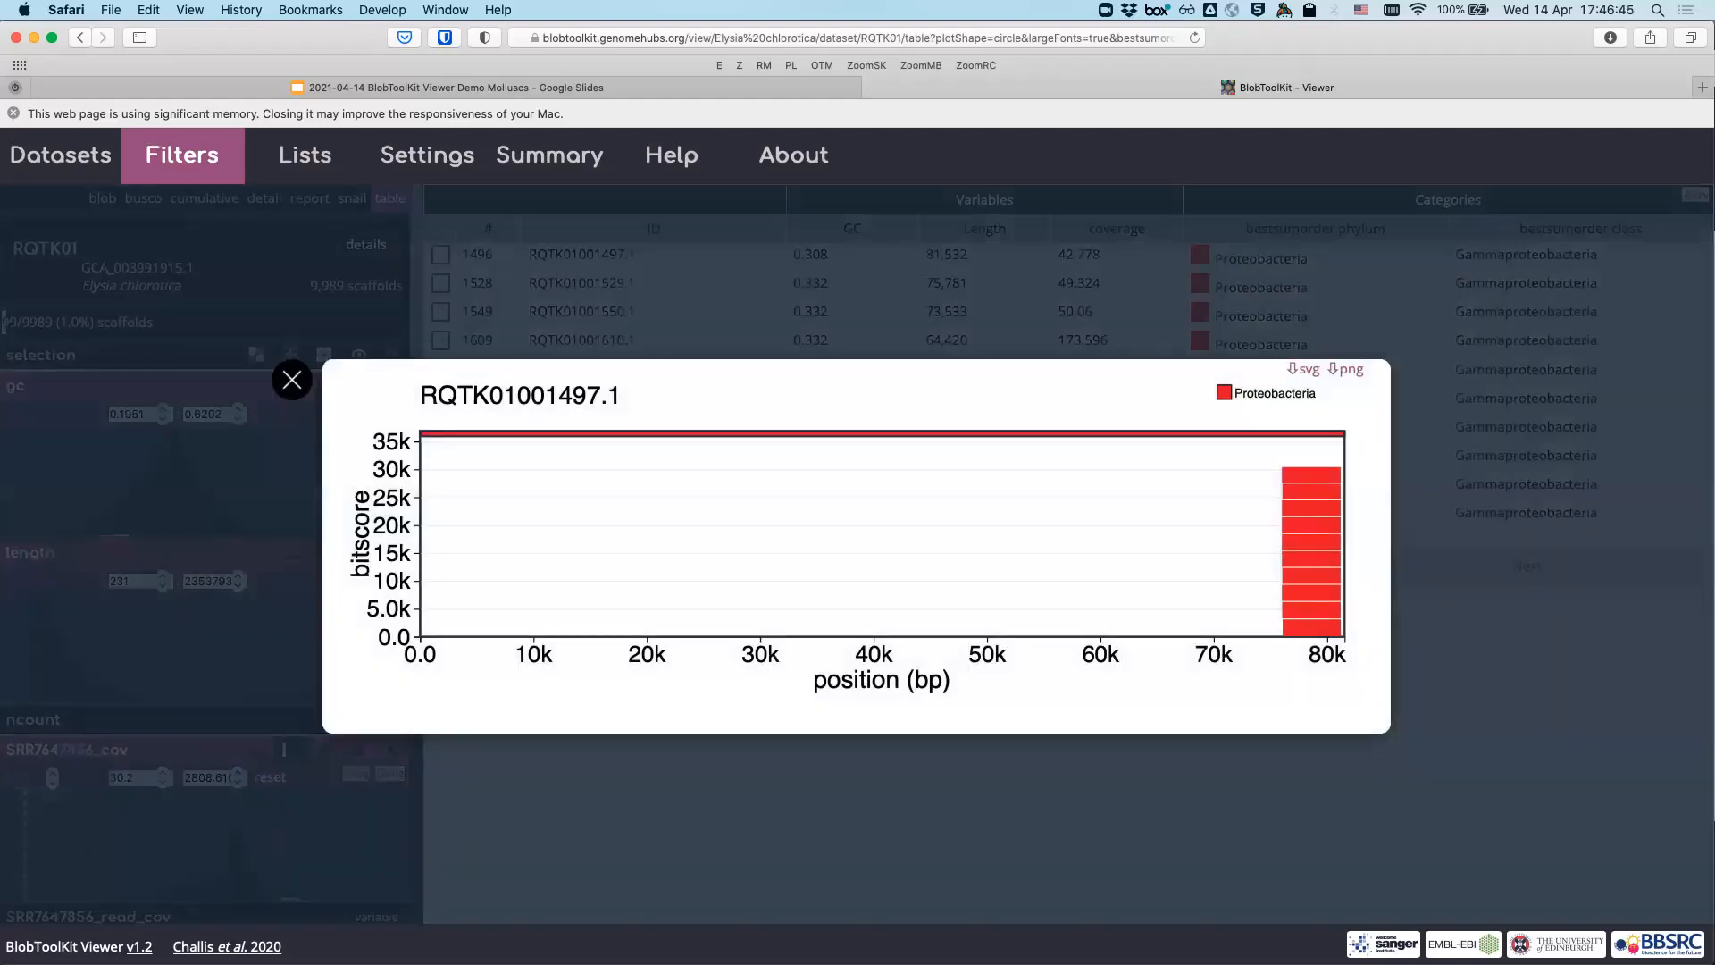
mouse_move(1311, 628)
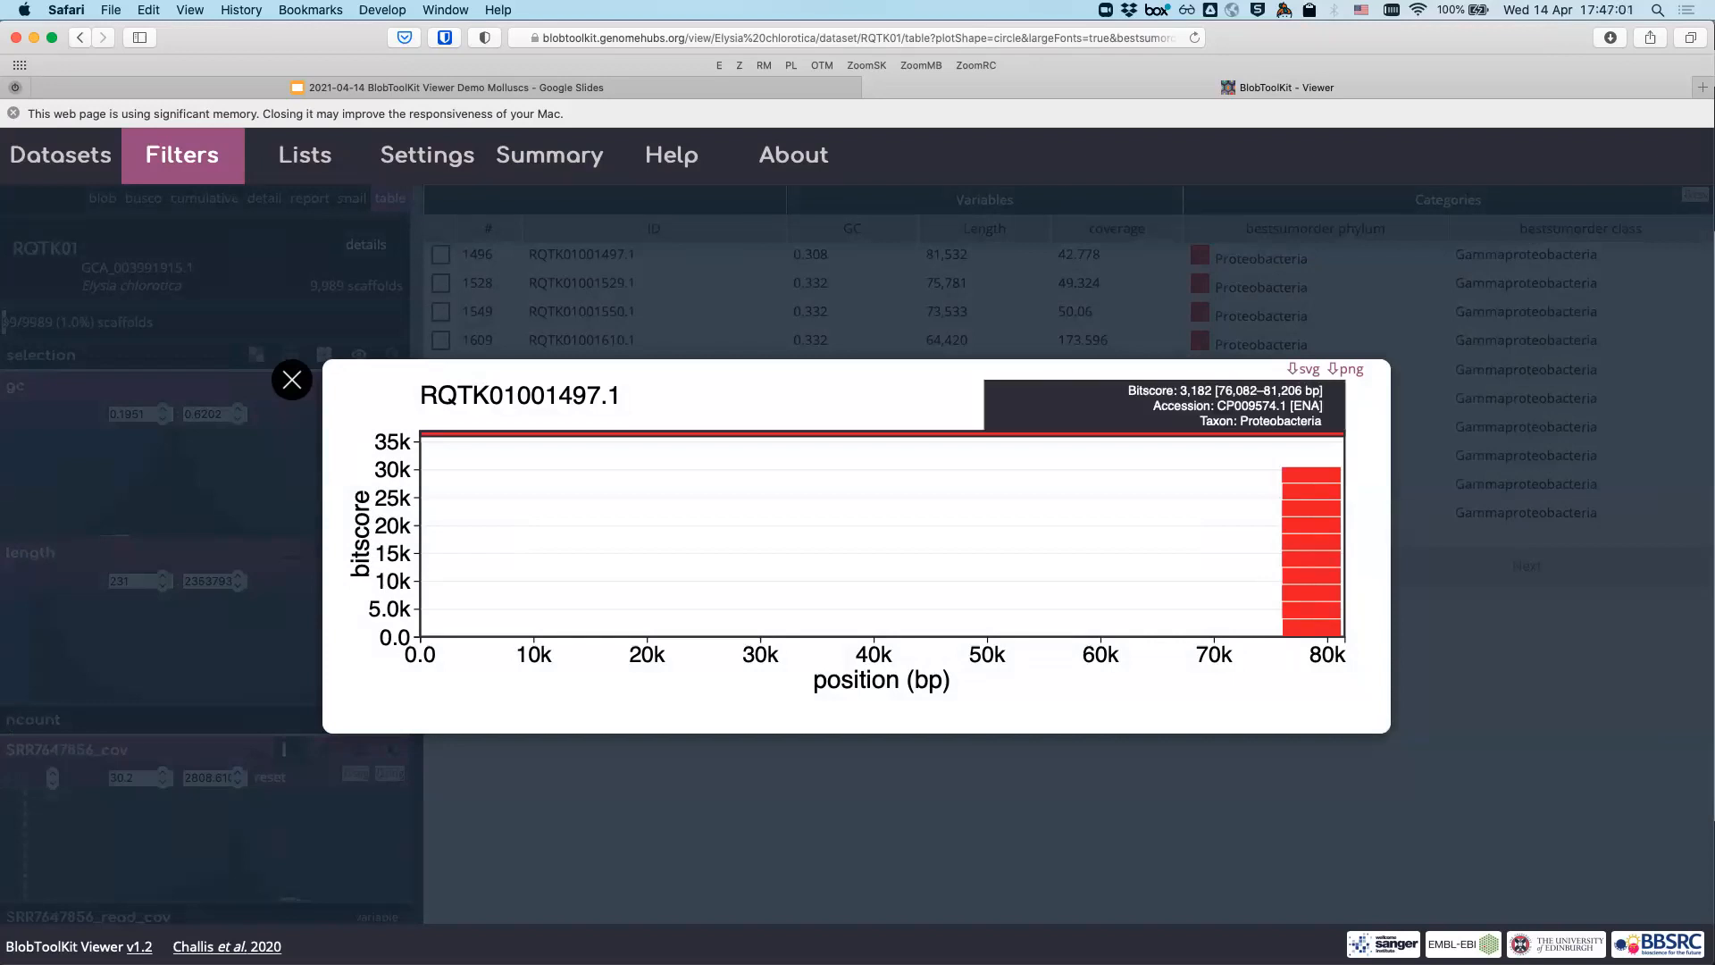
click(1311, 627)
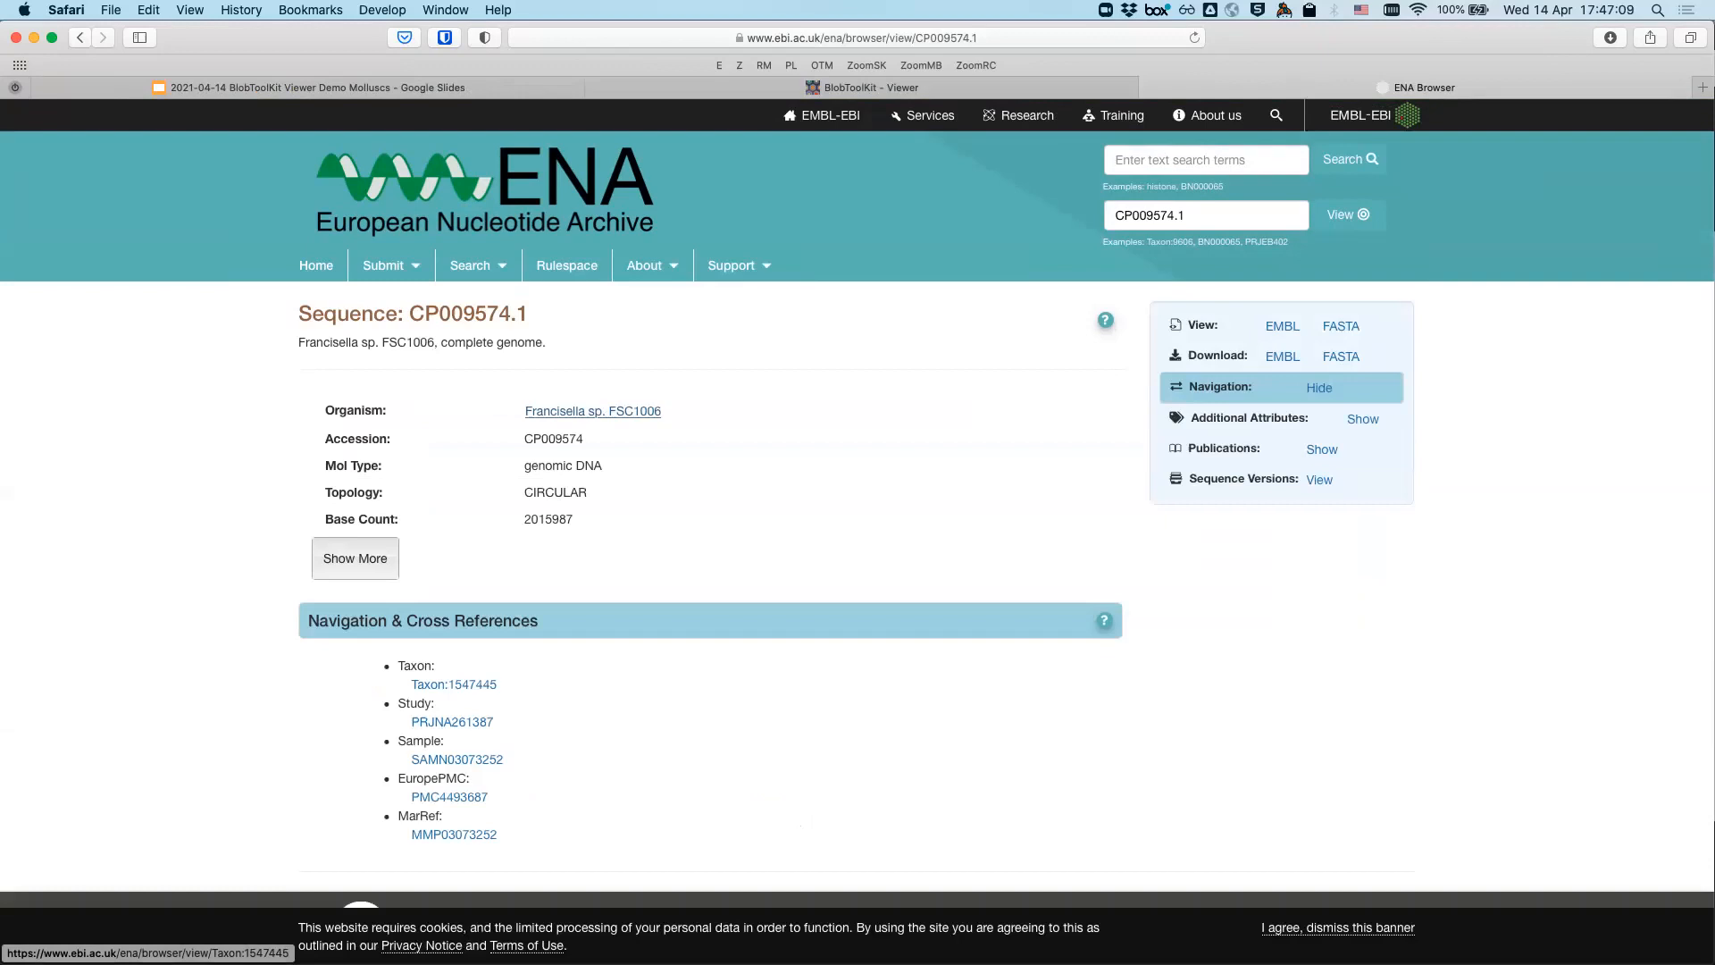
key(super+w)
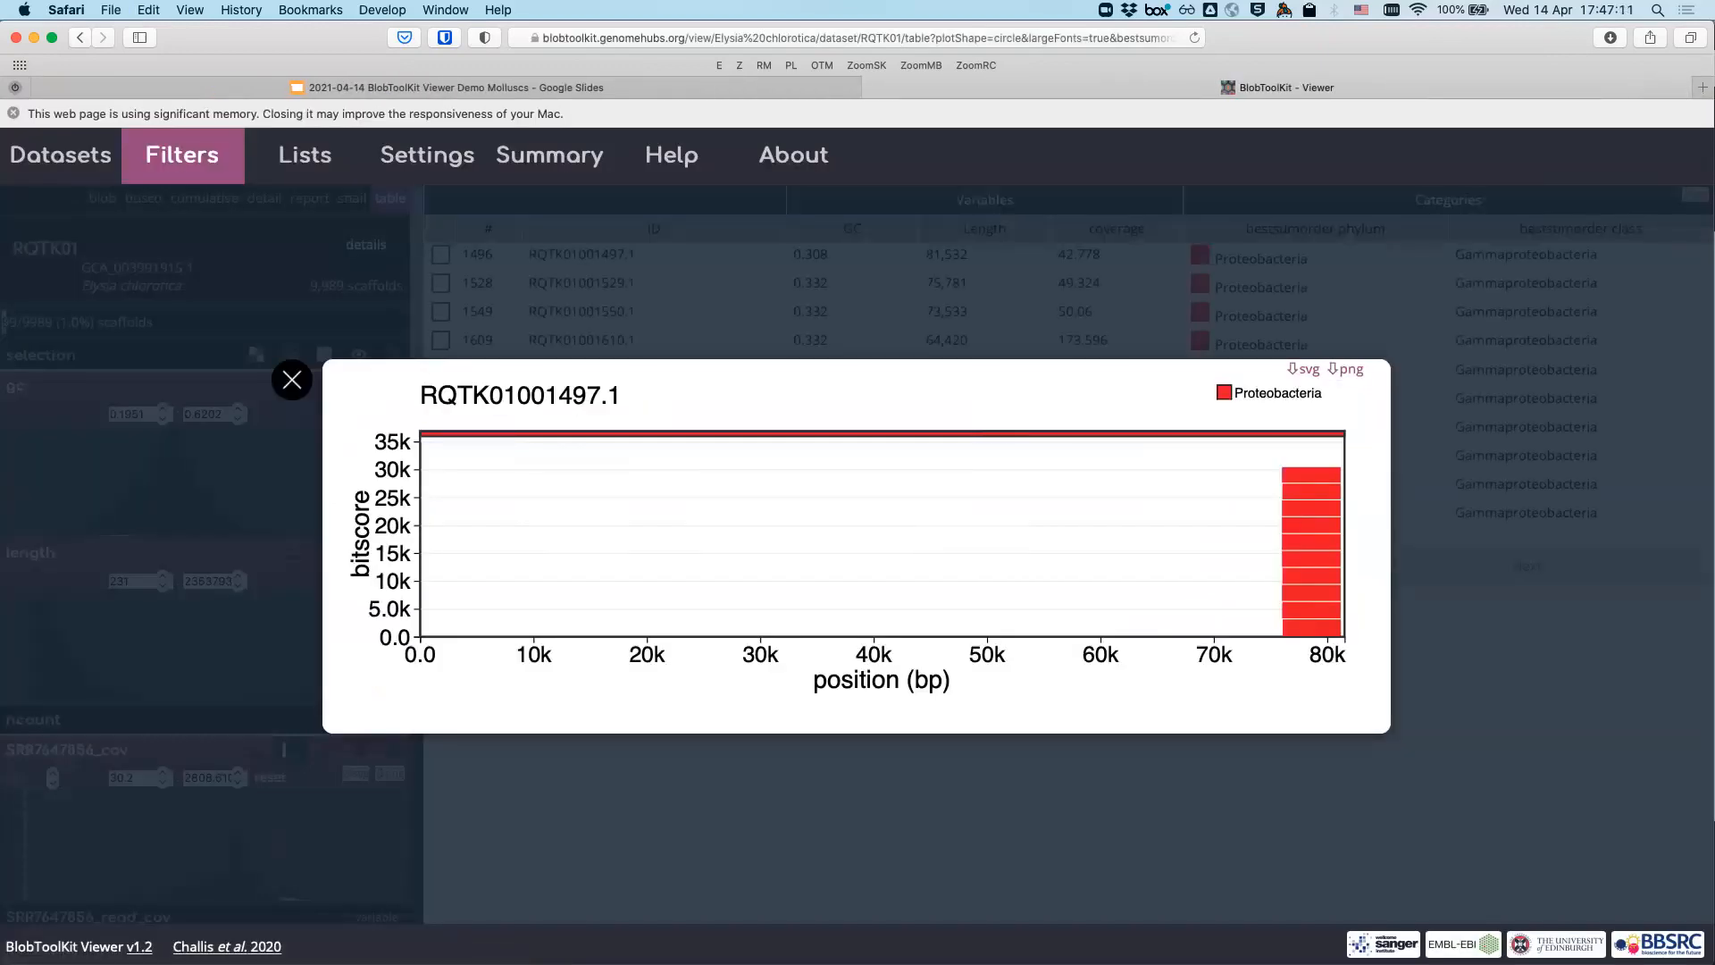
key(Escape)
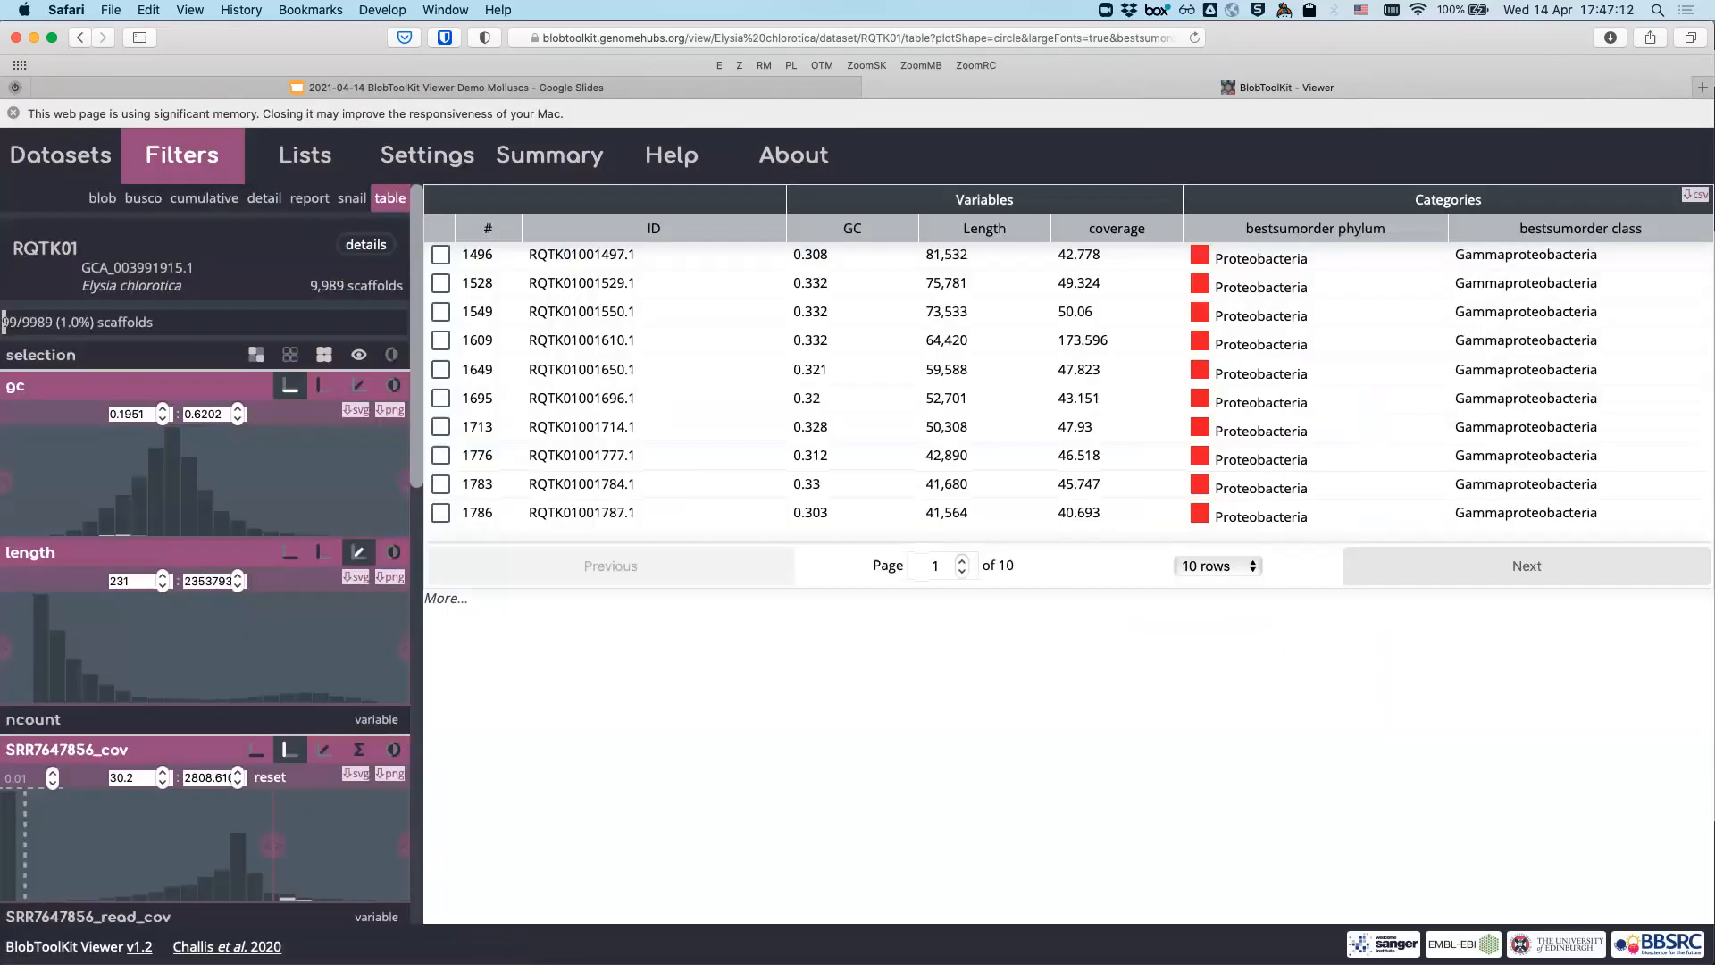
- Add bestsumorder_genus and bestsumorder_species columns to the scaffold table
scroll(206, 554, down, 20)
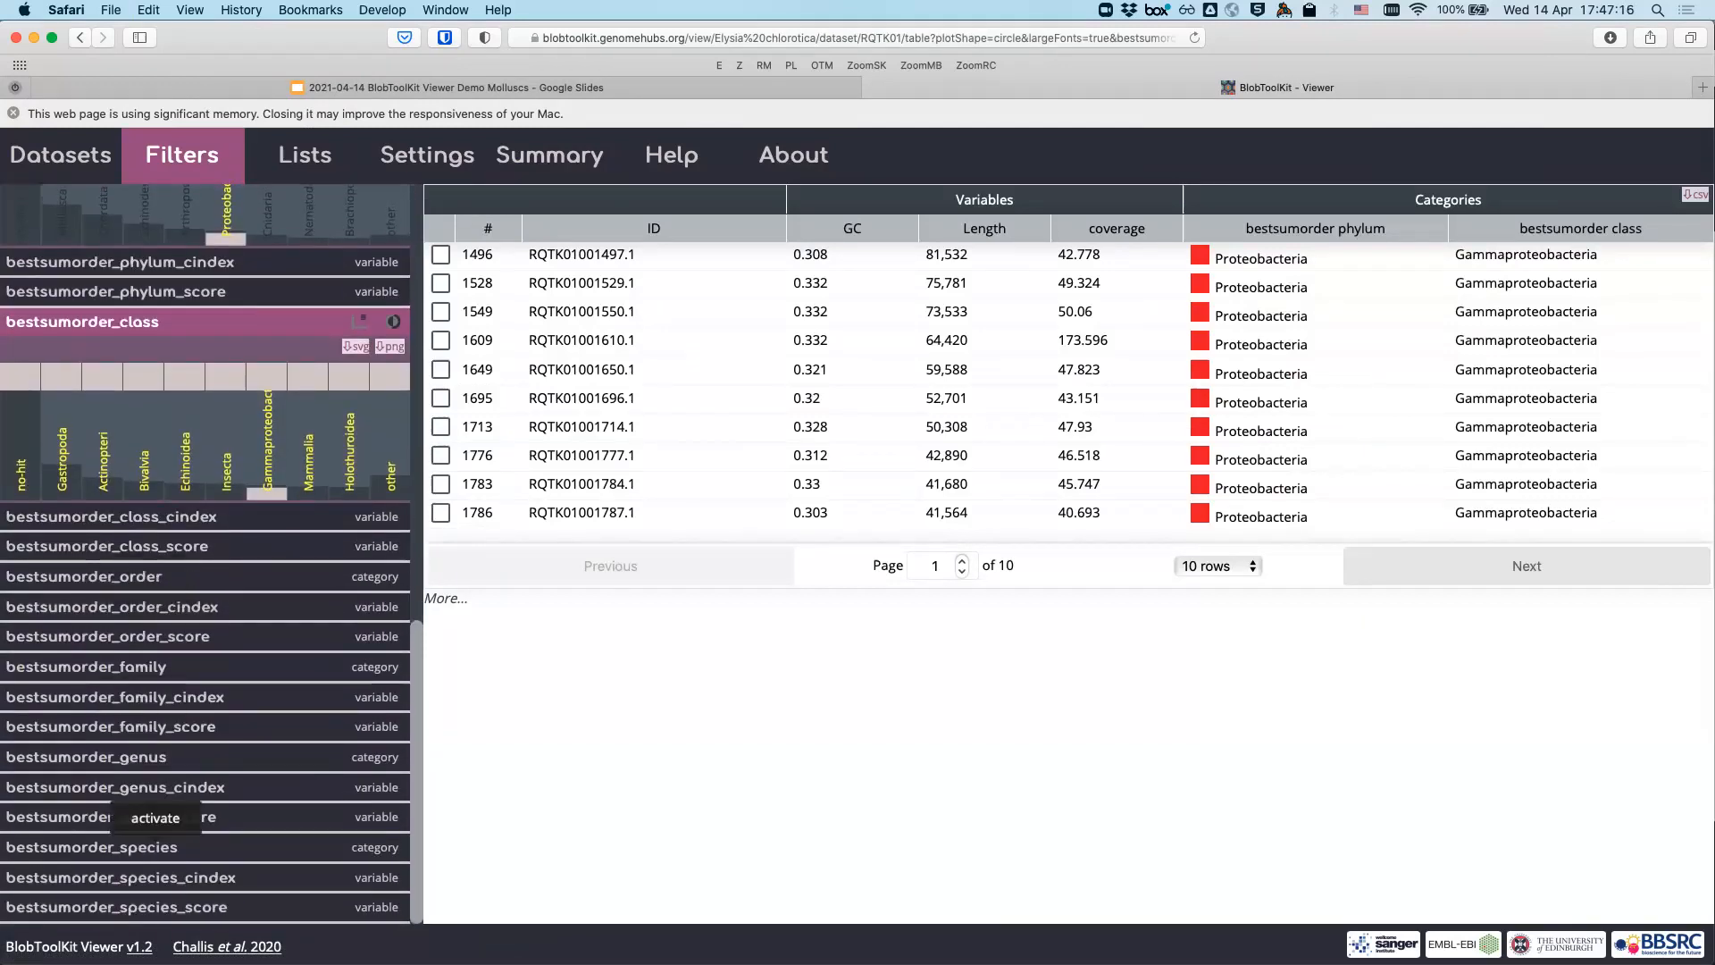
click(61, 757)
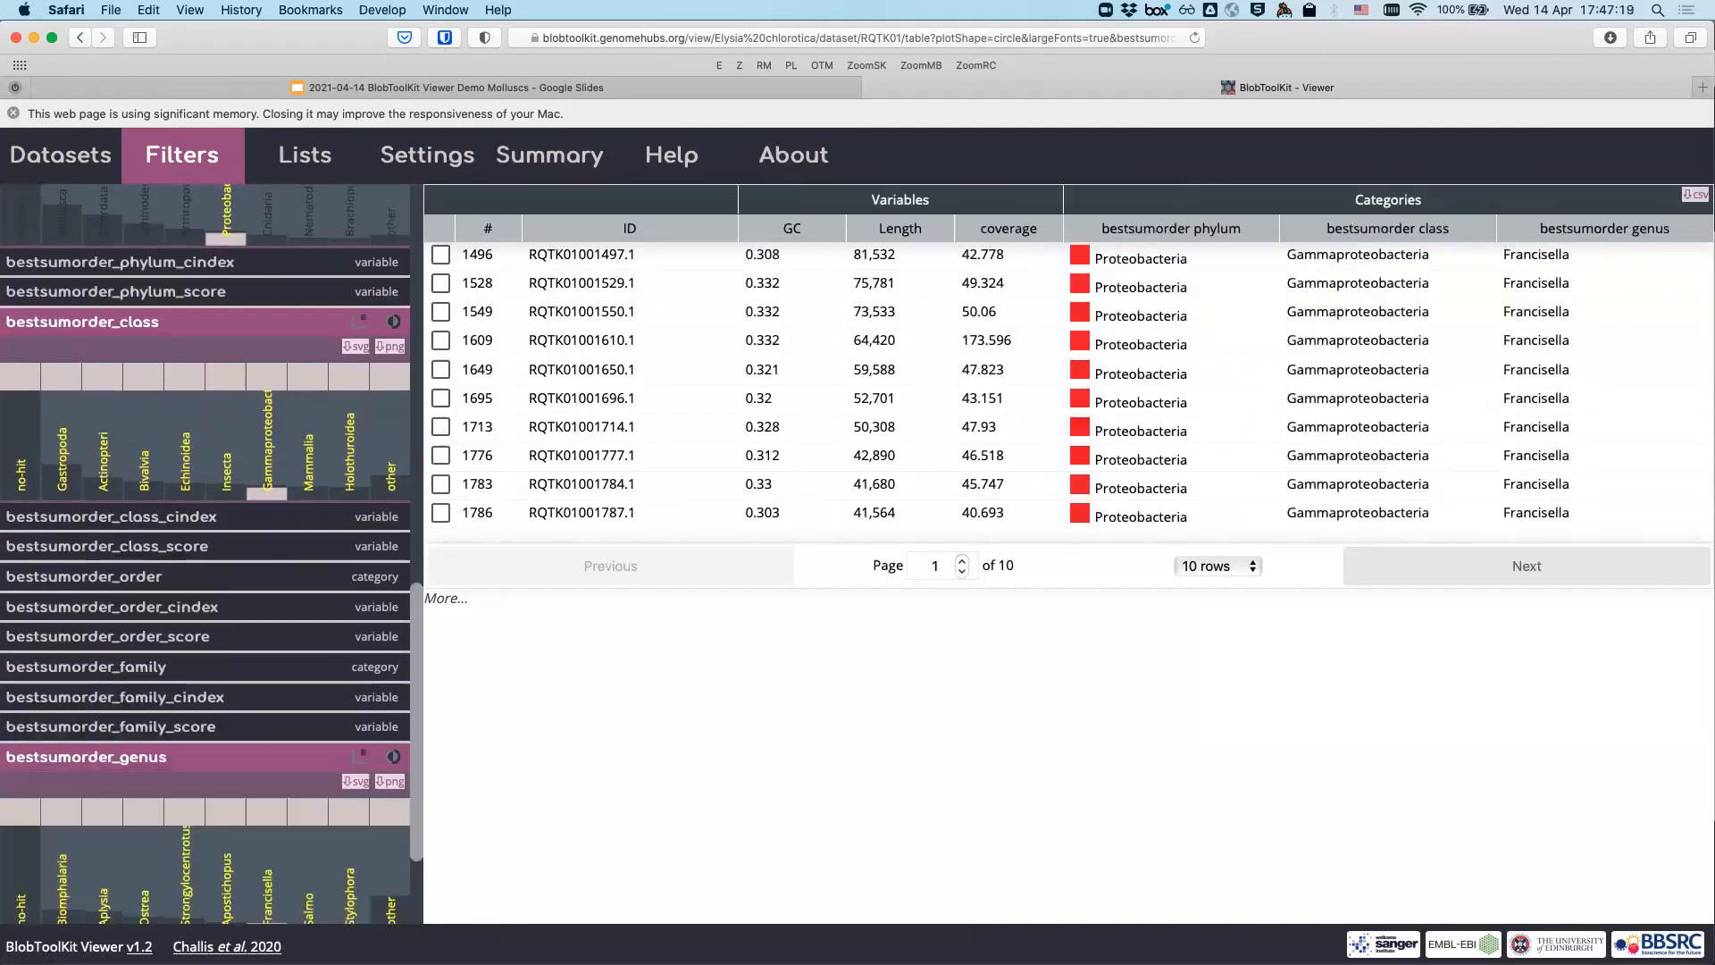
scroll(206, 625, down, 2)
scroll(113, 839, down, 3)
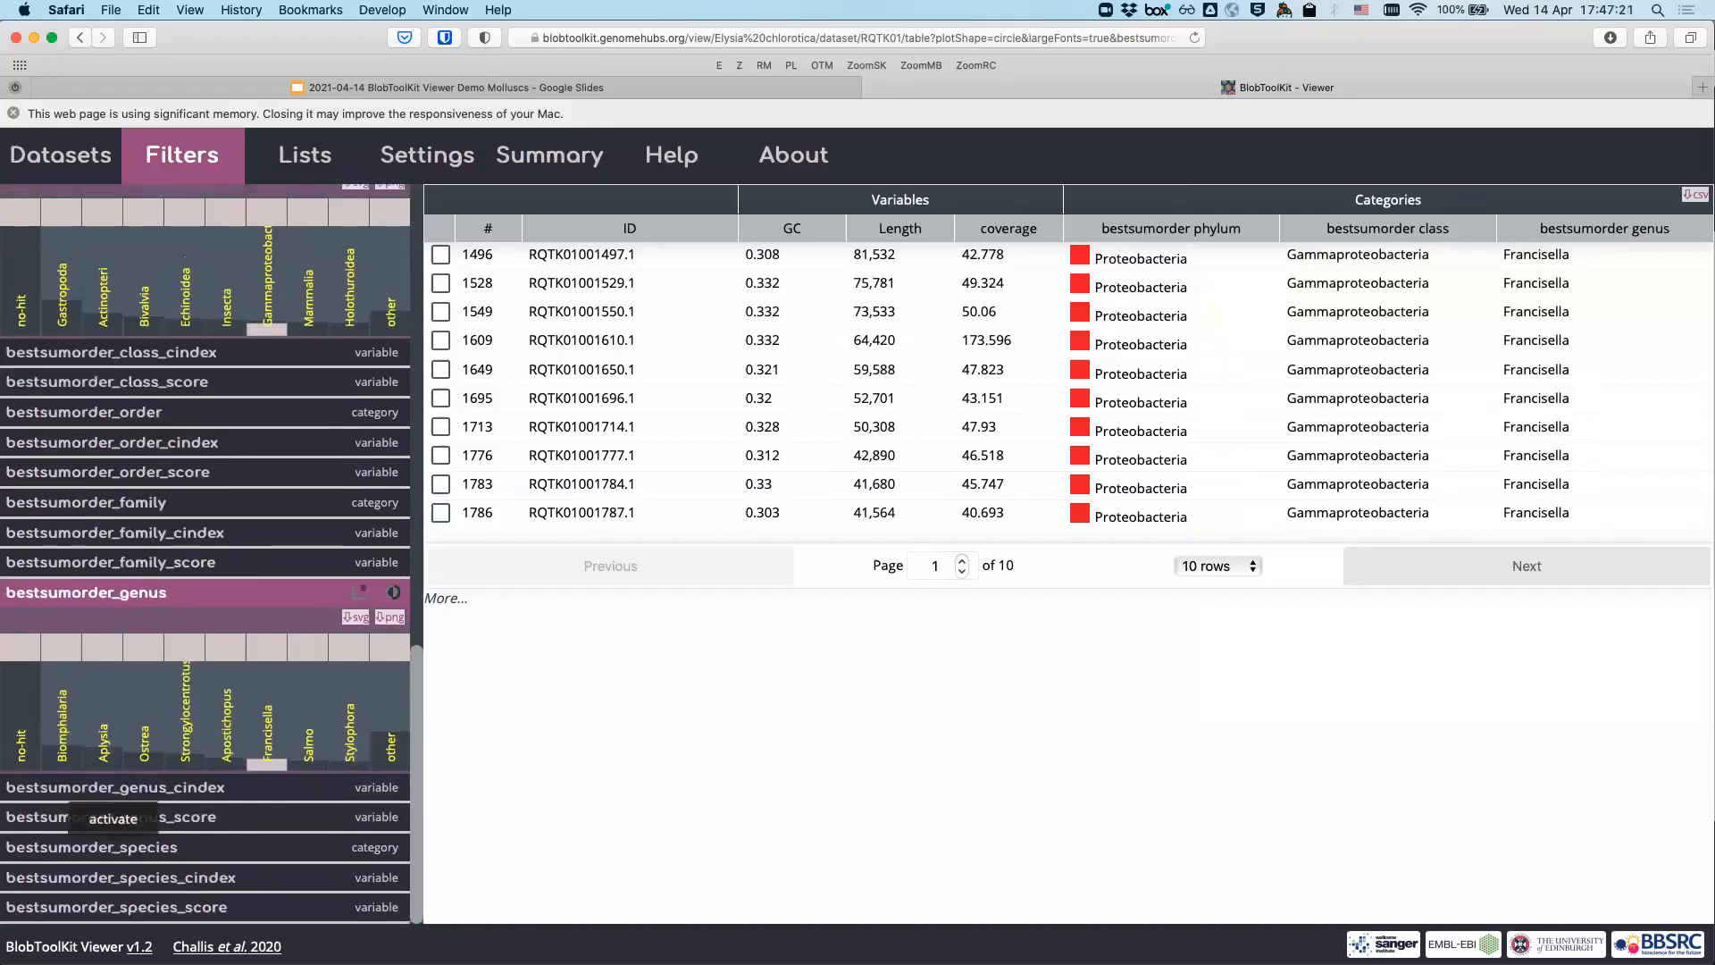
click(114, 847)
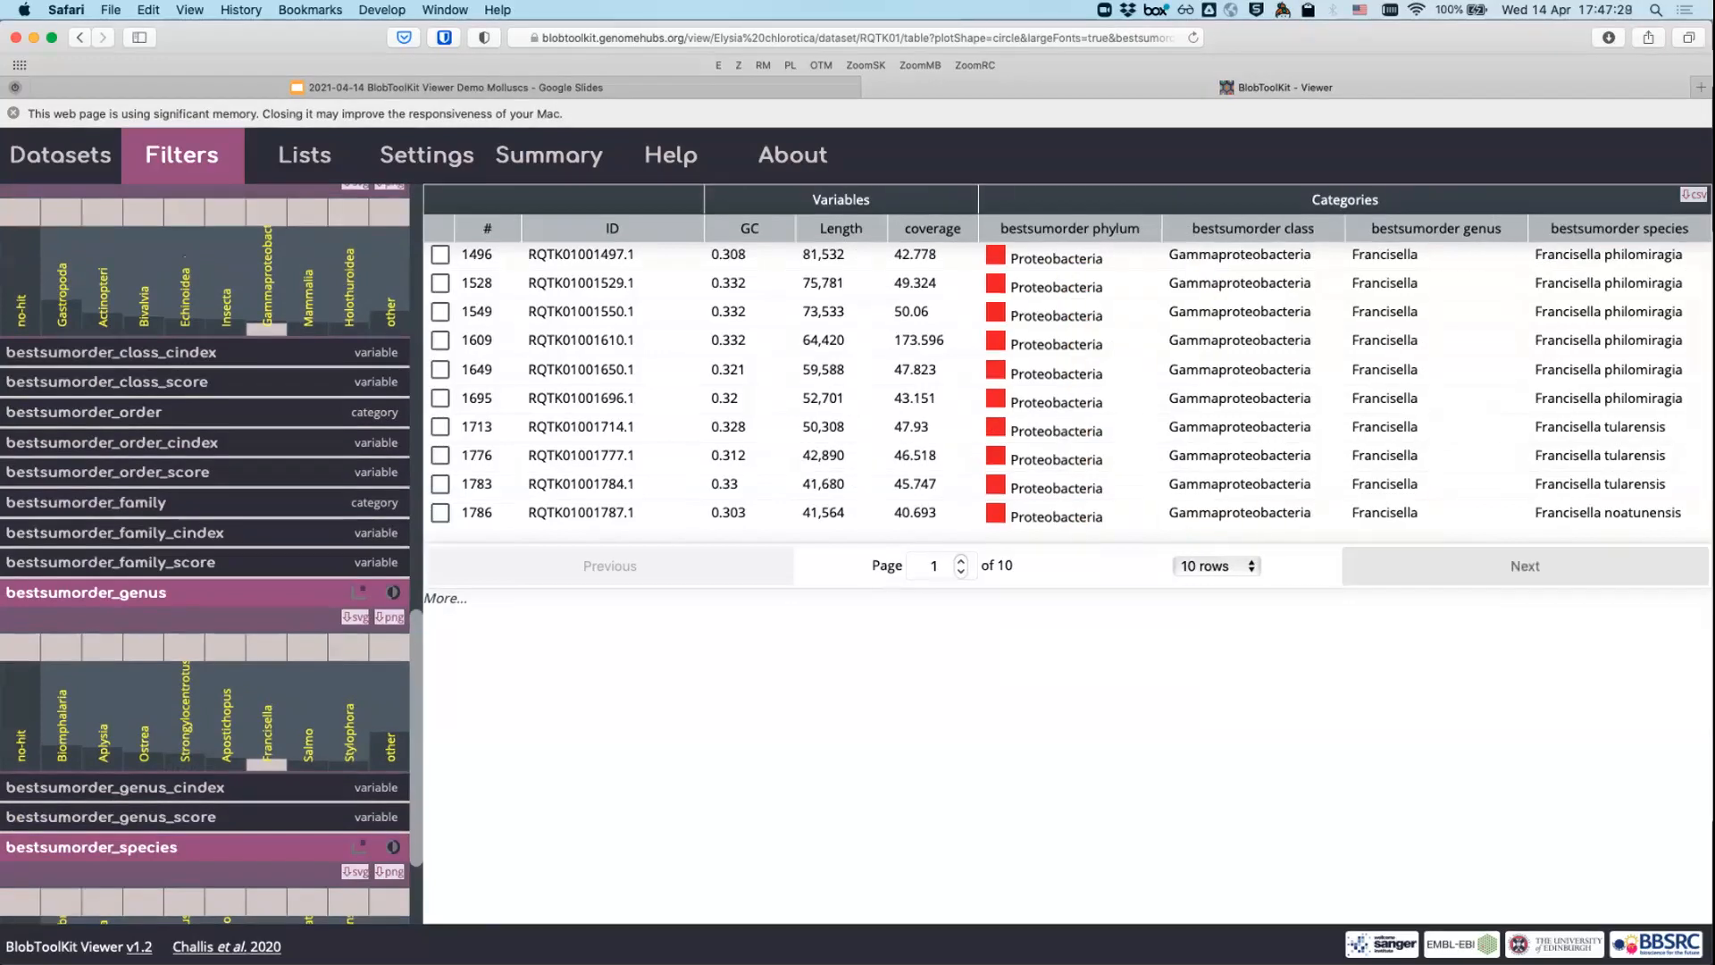
- Show 100 rows per page in the scaffold table
click(1217, 565)
click(1206, 645)
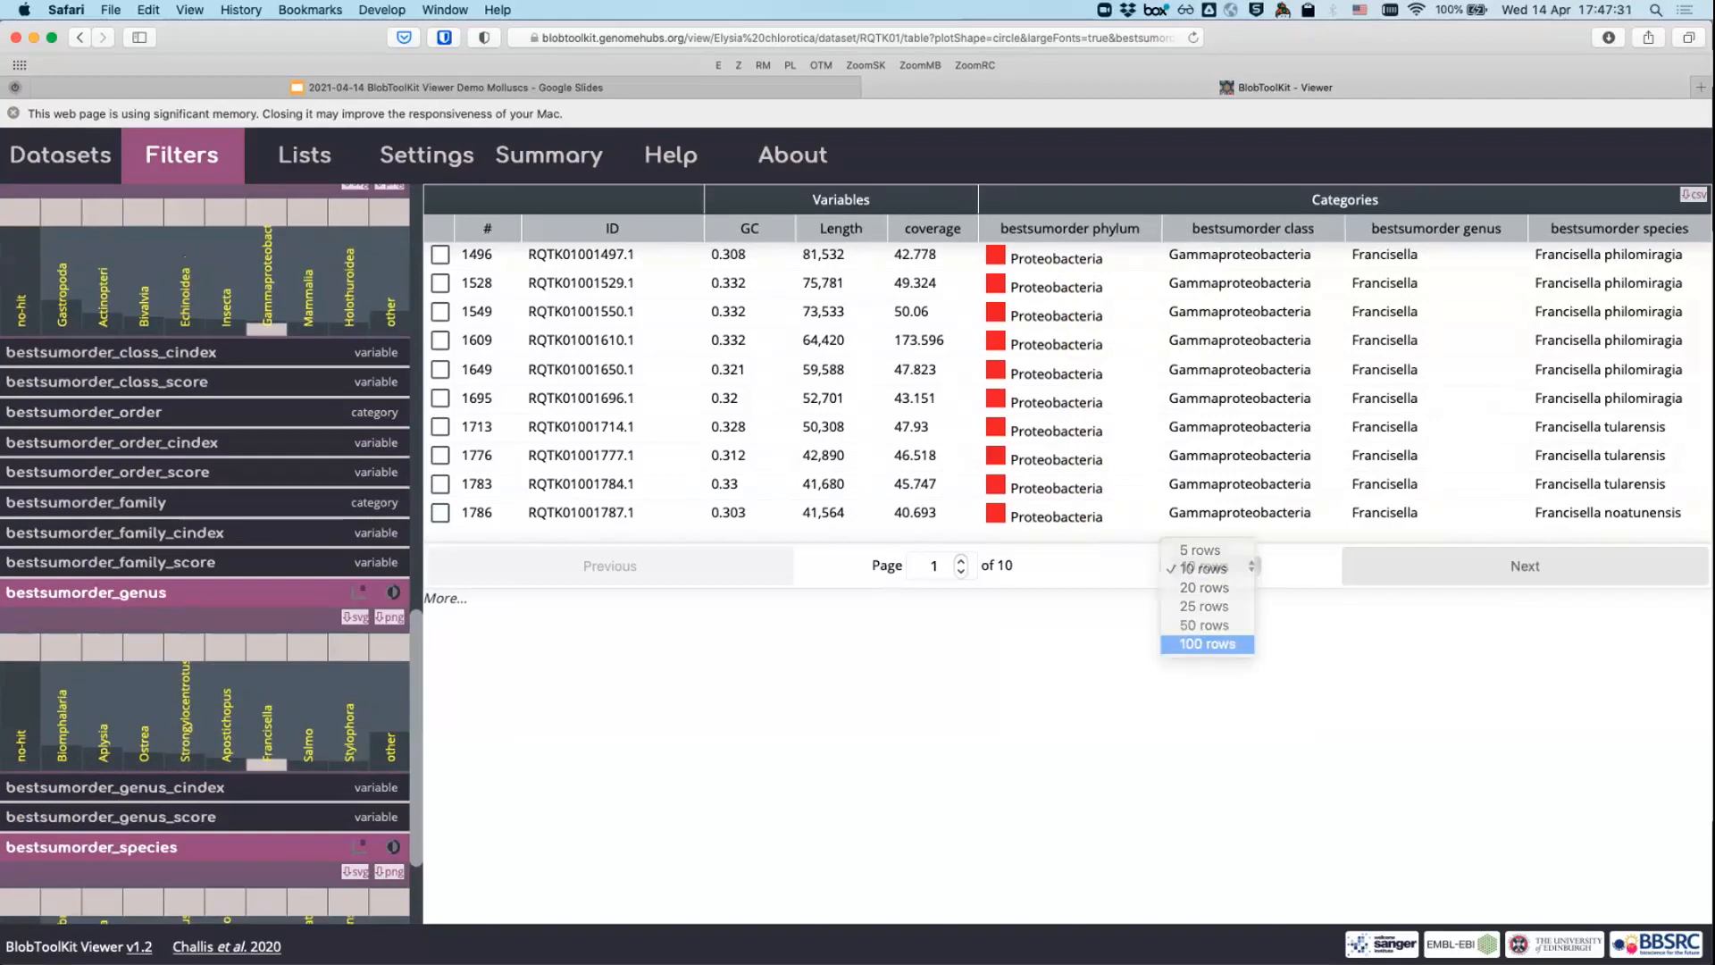
scroll(1067, 554, down, 15)
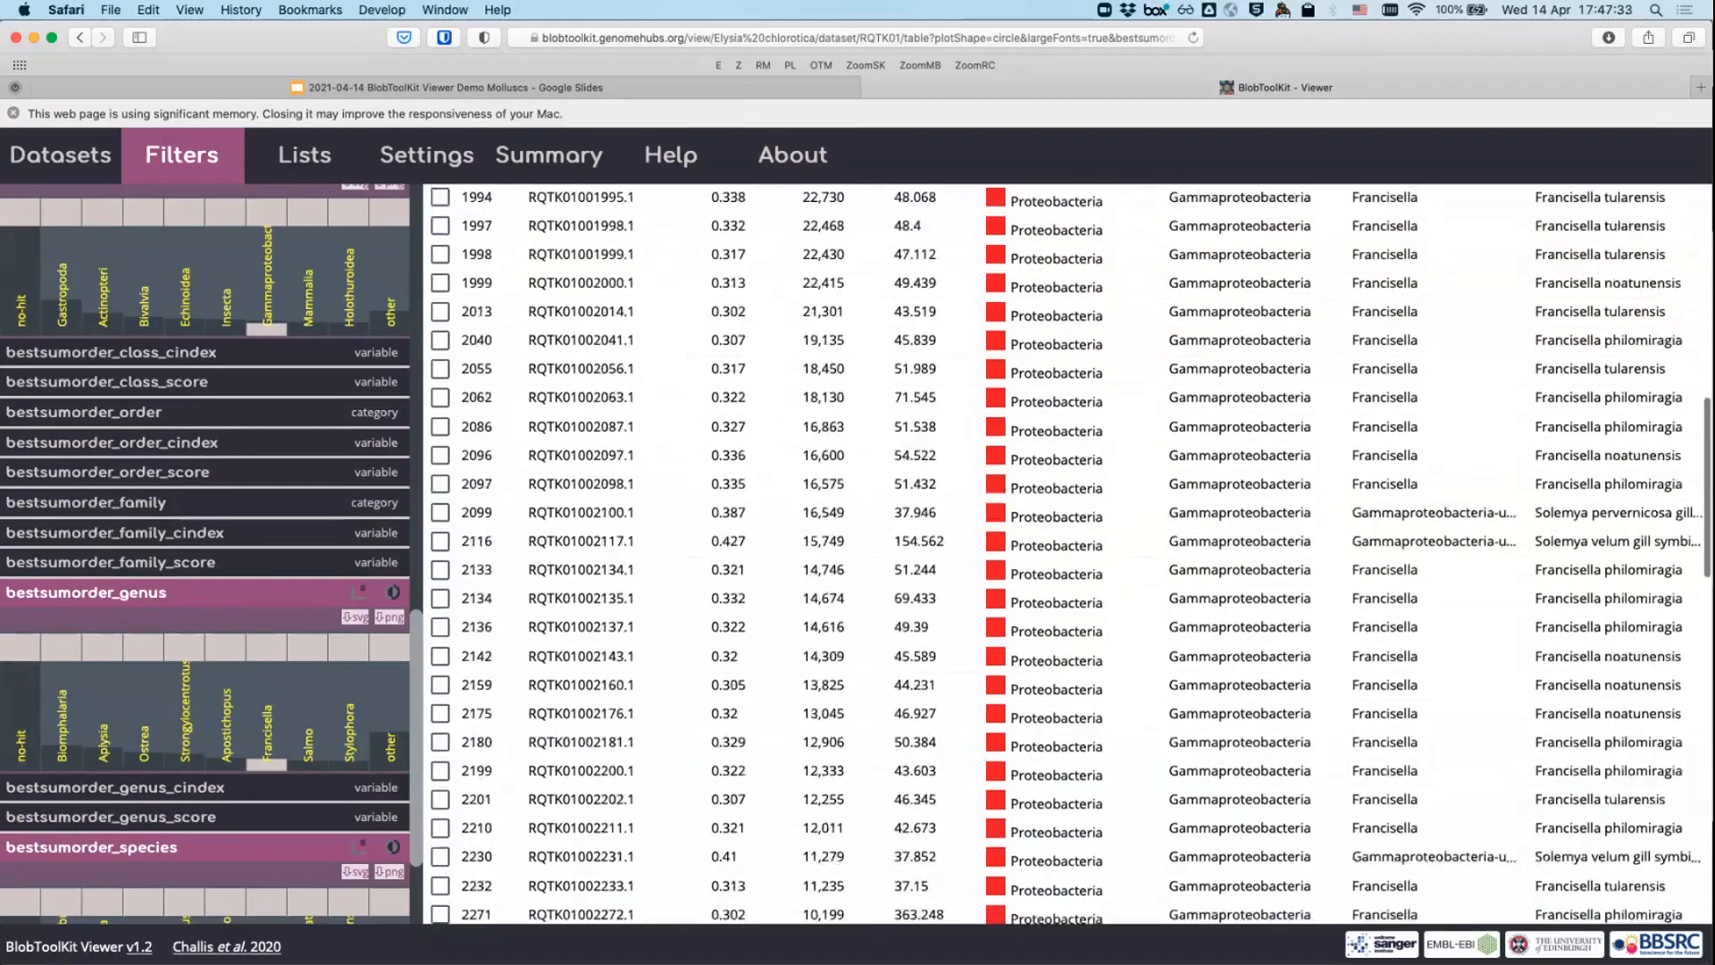
scroll(1070, 555, down, 5)
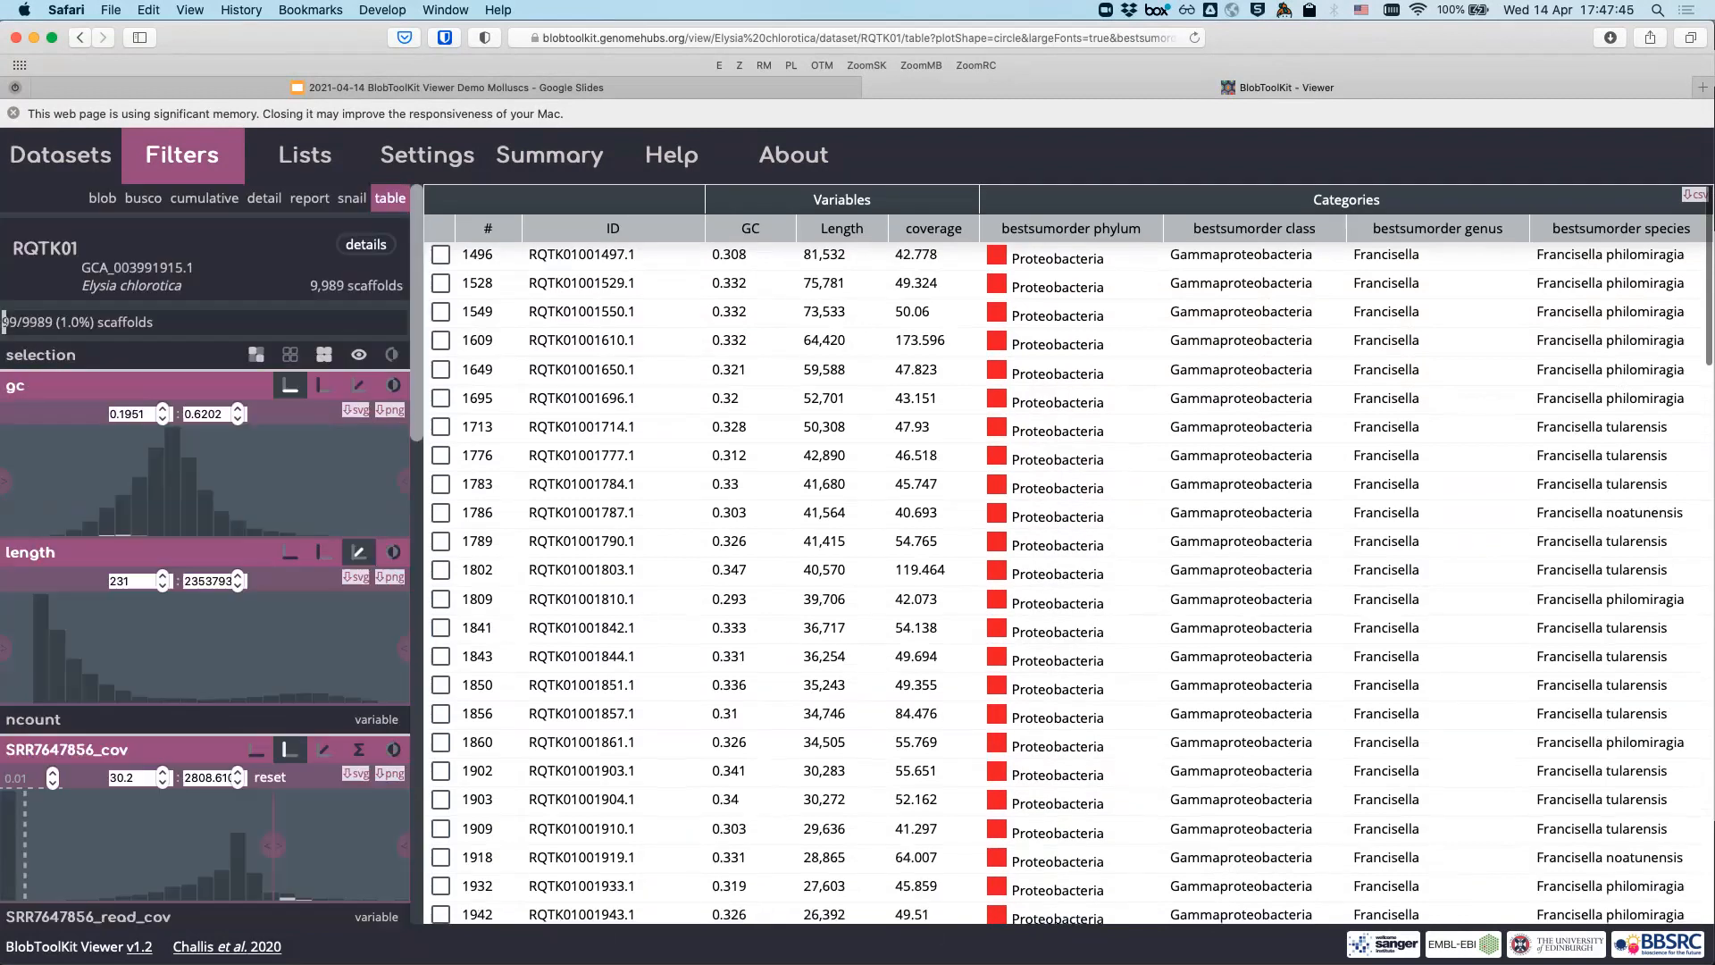
- Clear the coverage cutoff, polygon-select the low-coverage cluster, and table its 41 scaffolds
click(102, 198)
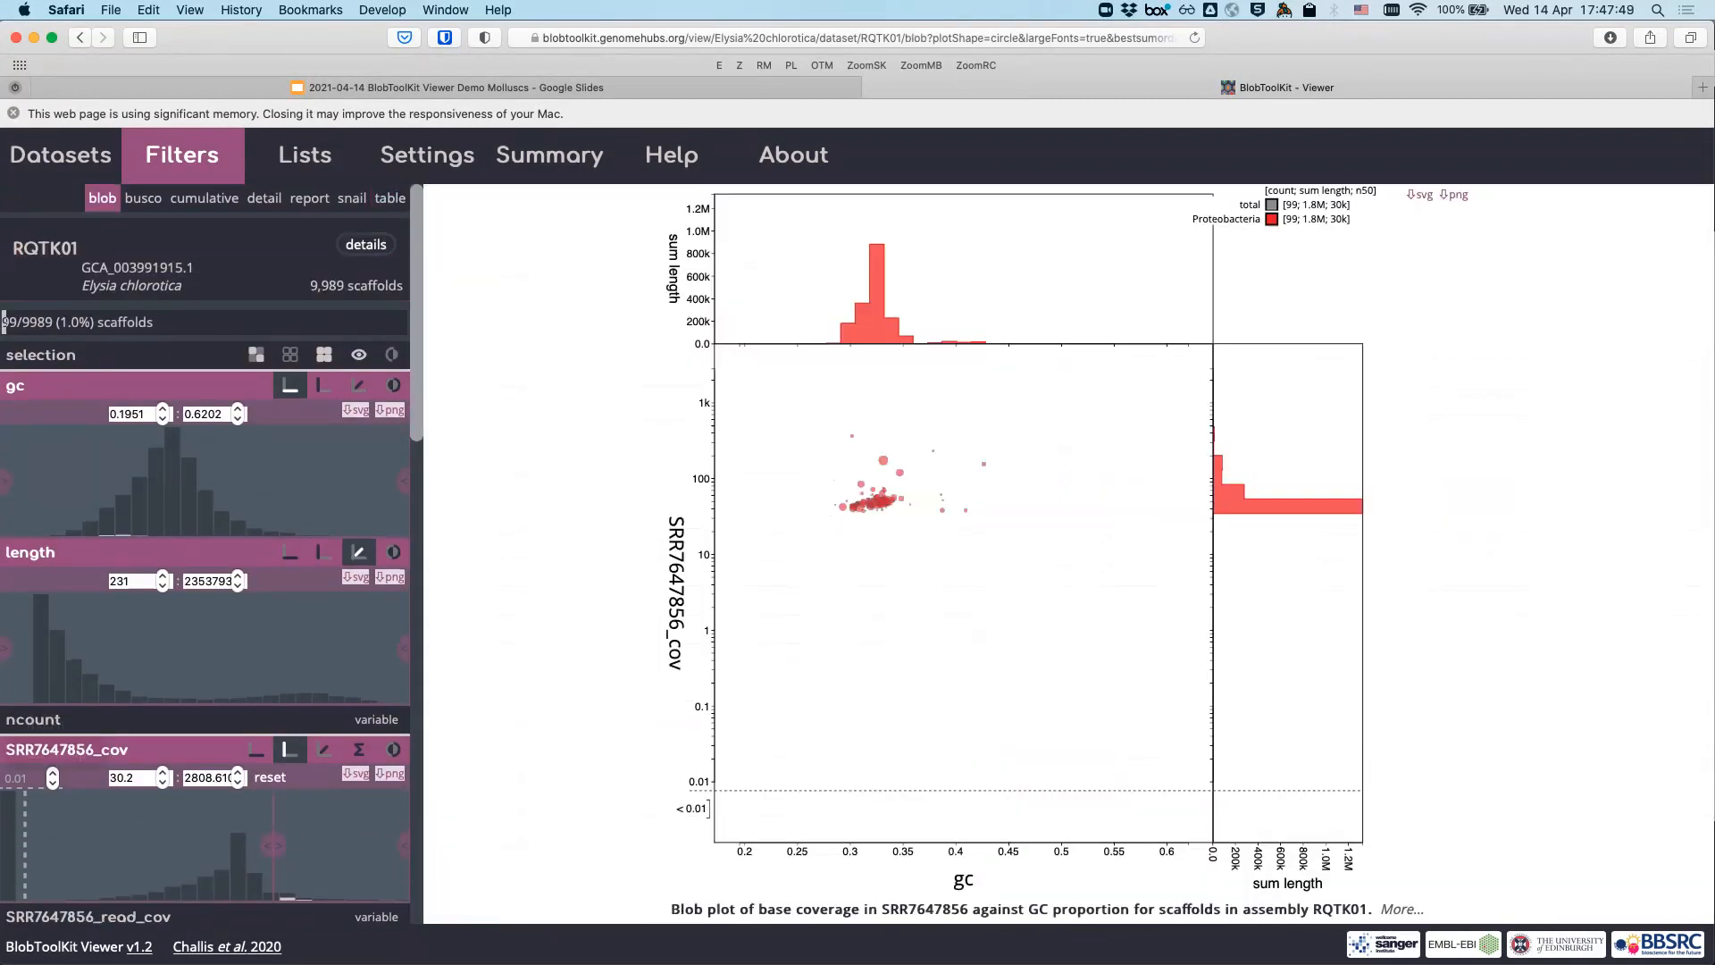
click(270, 777)
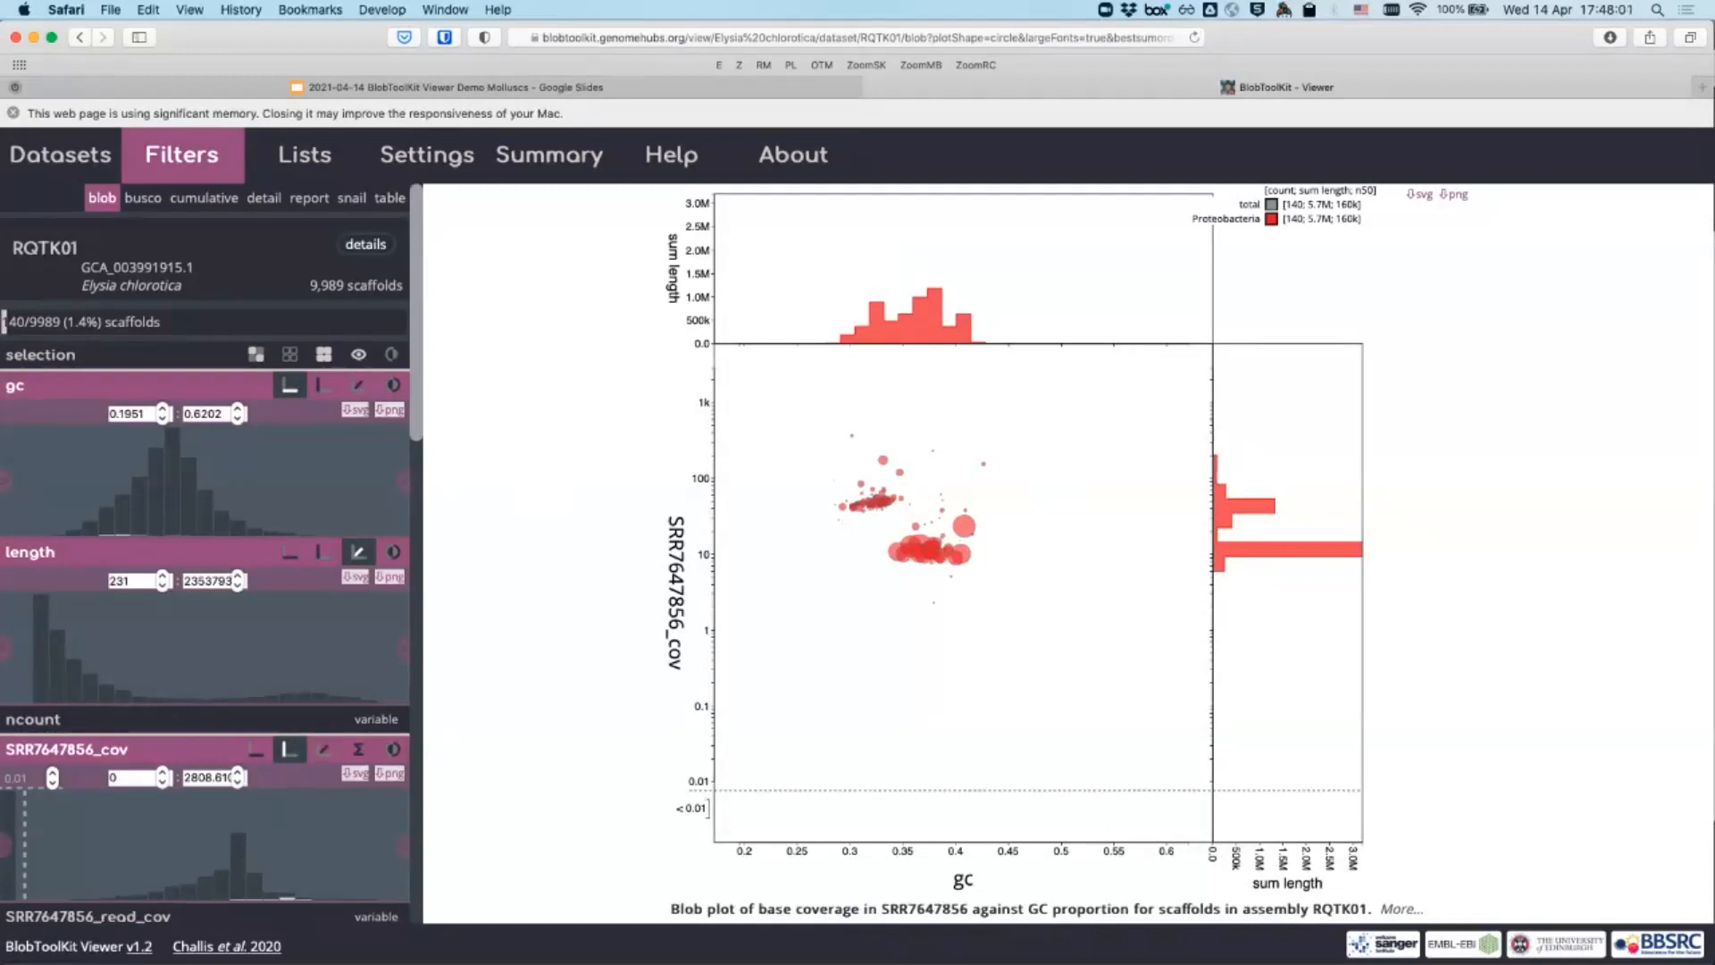
click(877, 530)
click(852, 580)
click(950, 625)
click(1073, 514)
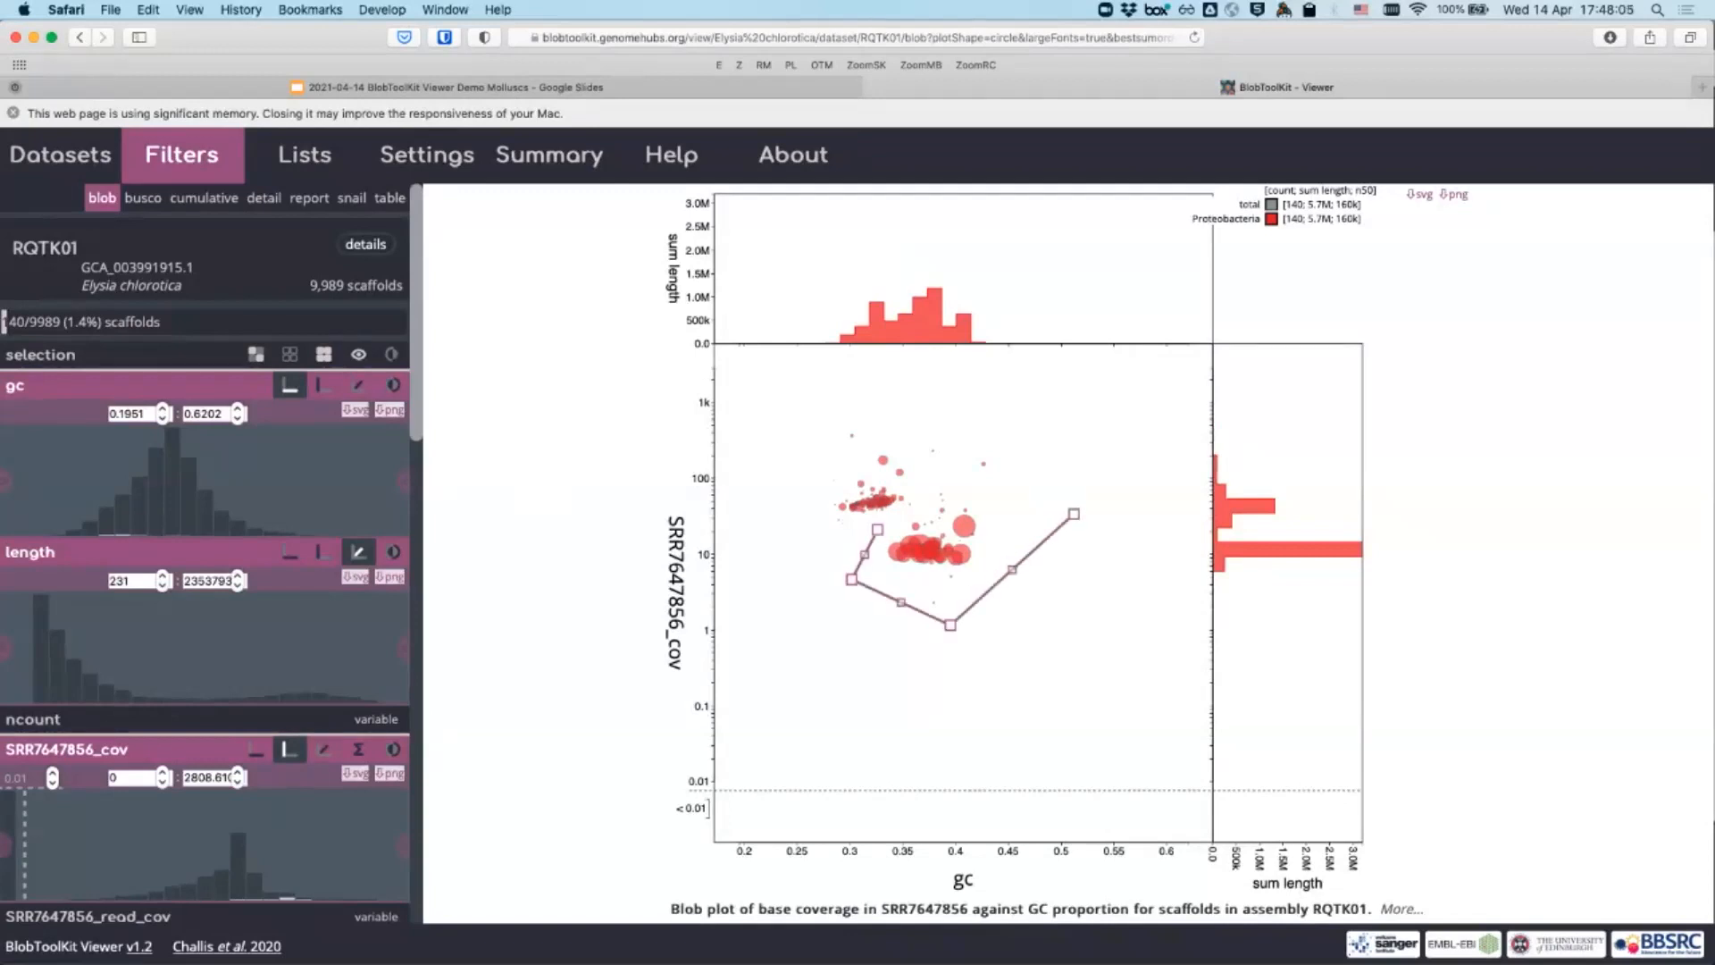
click(979, 486)
click(877, 529)
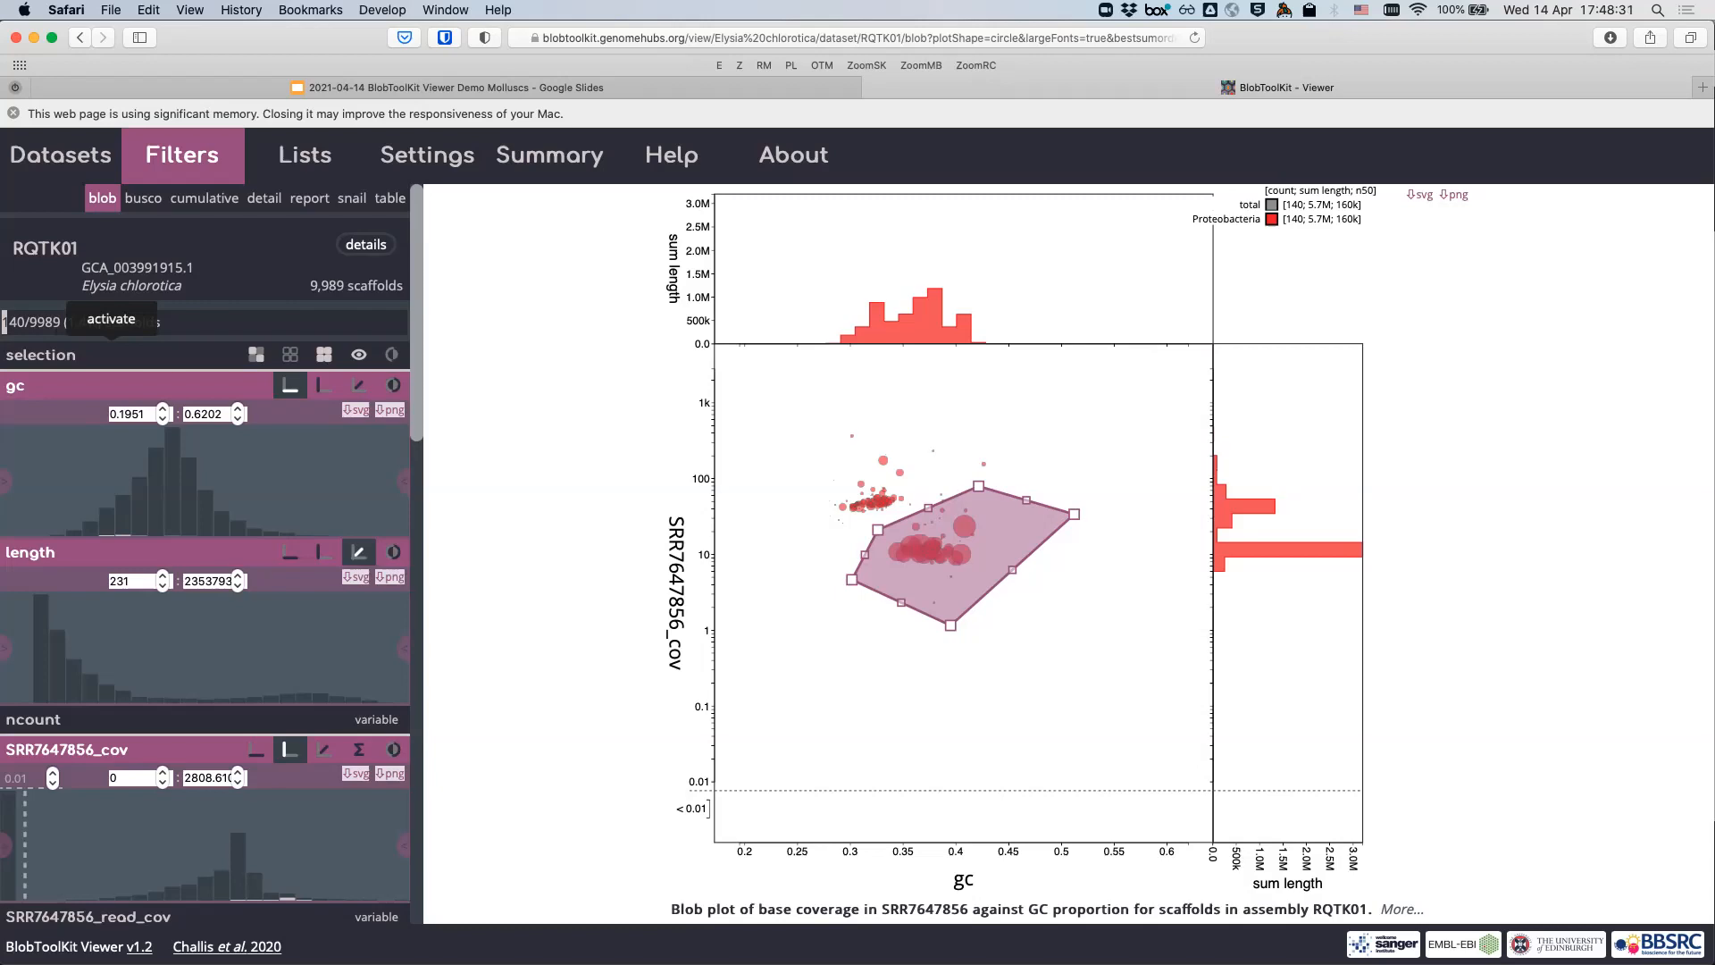
click(111, 350)
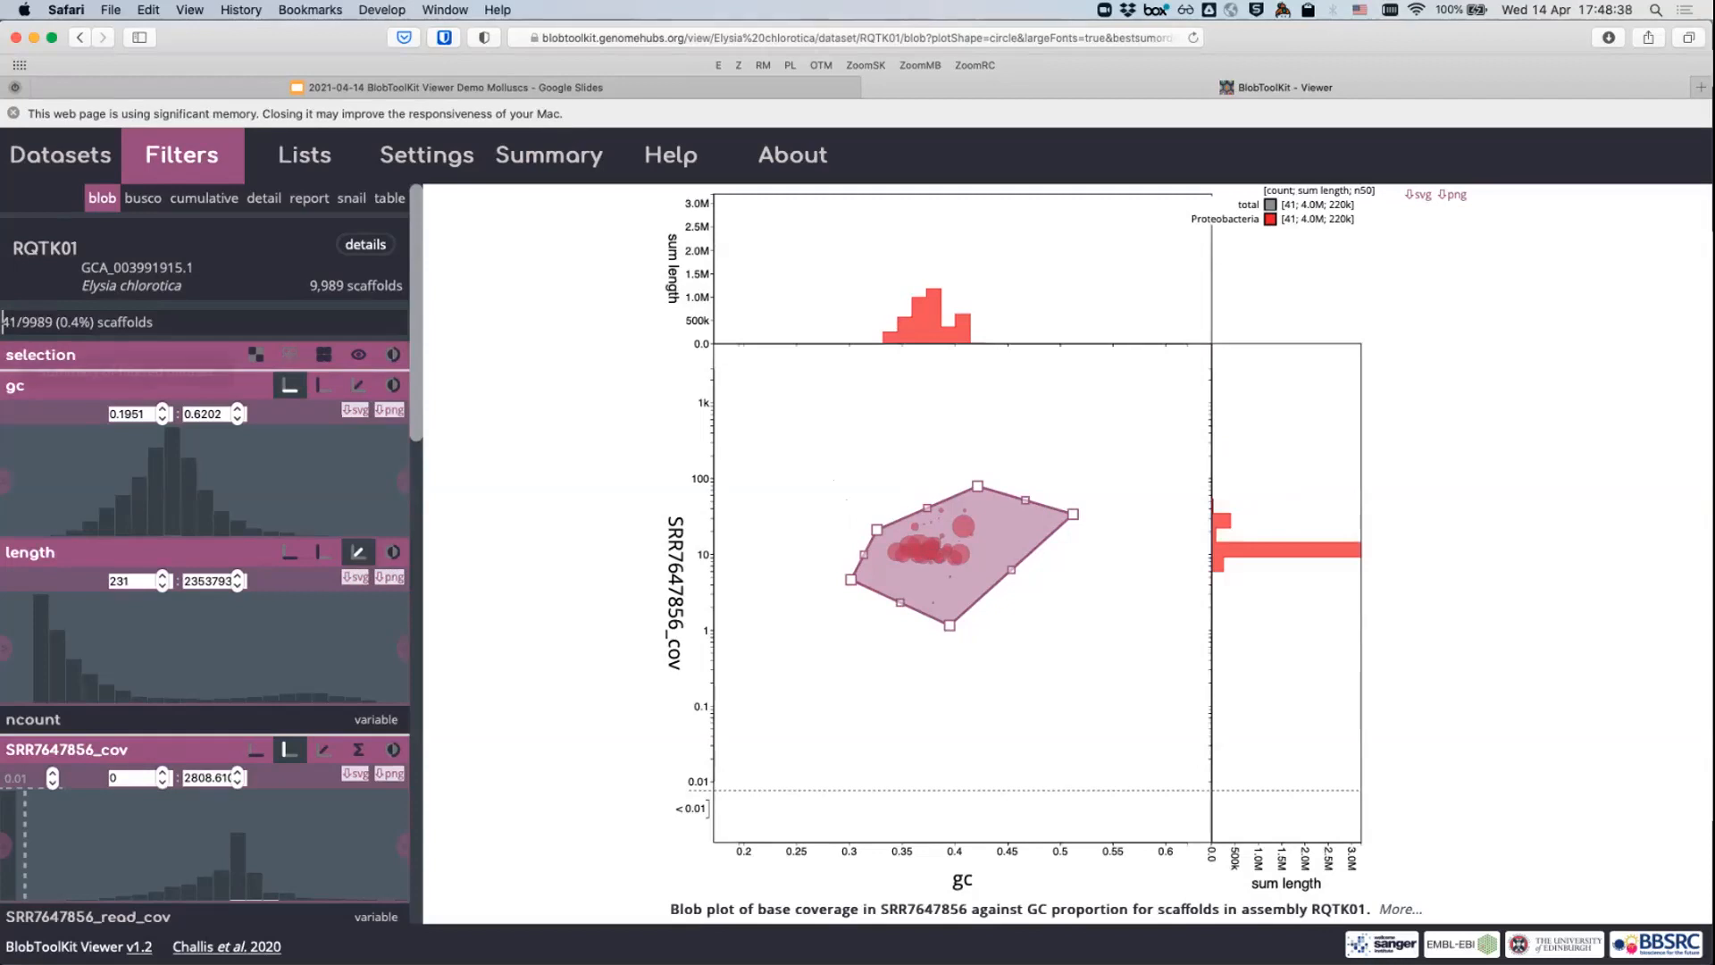
click(389, 197)
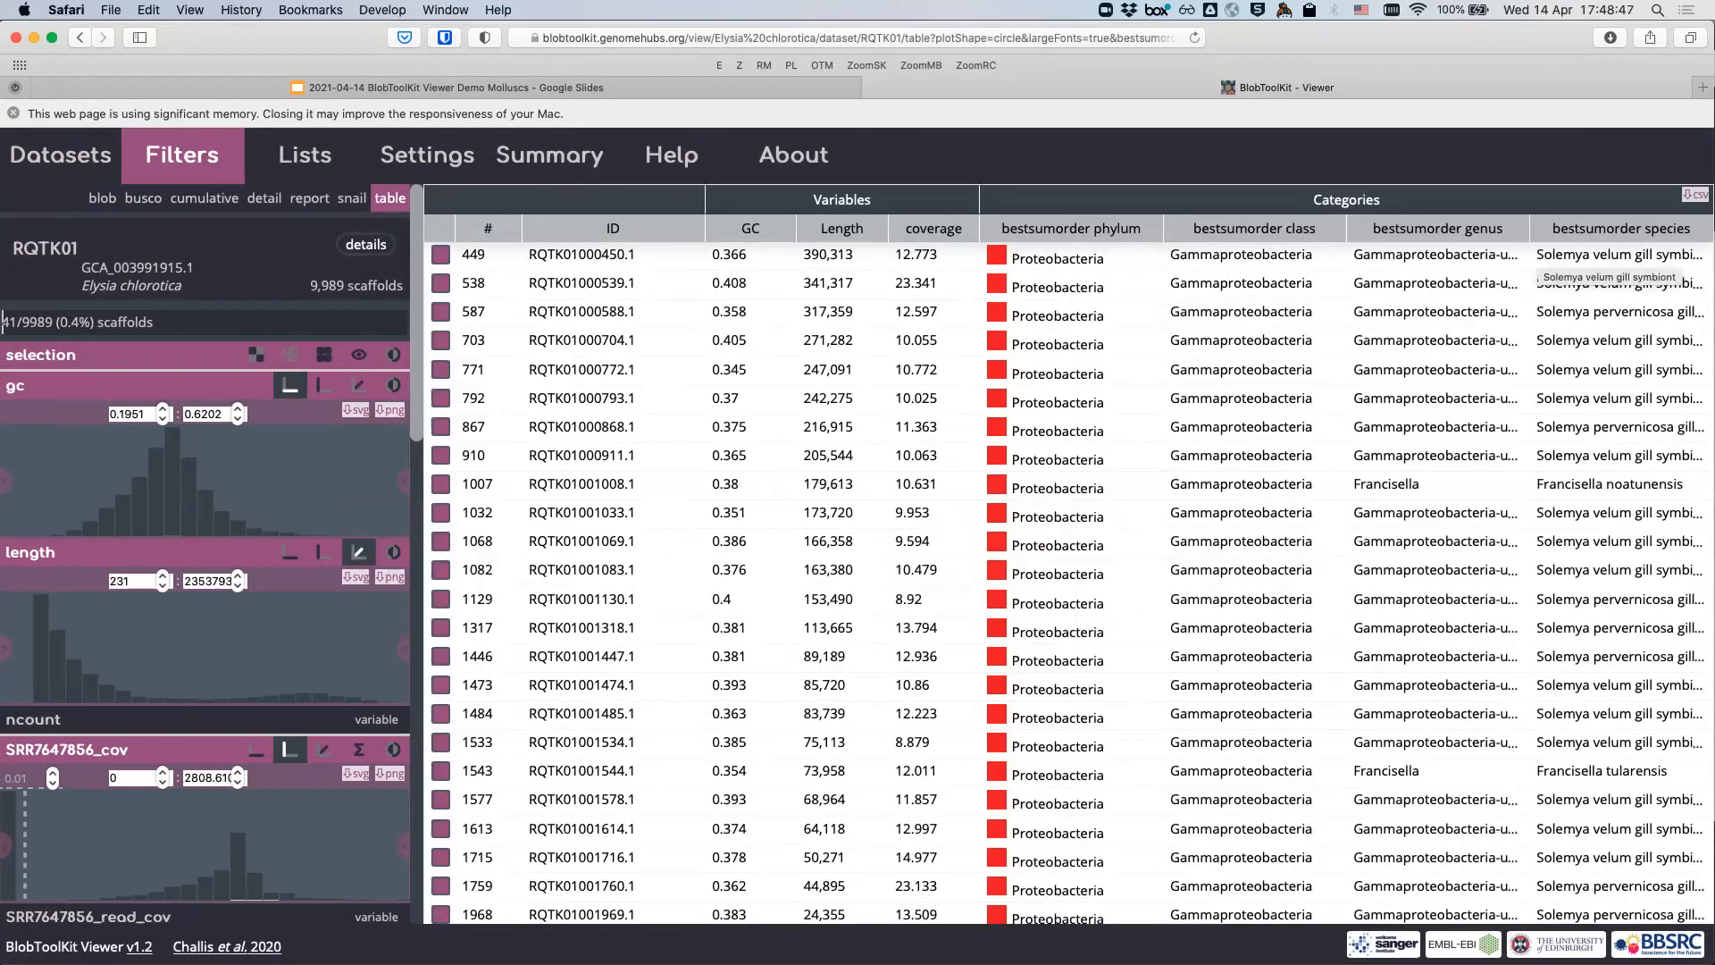
- Narrow the genus column and web-search the first species name, Solemya velum gill symbiont
drag(1529, 230, 1448, 230)
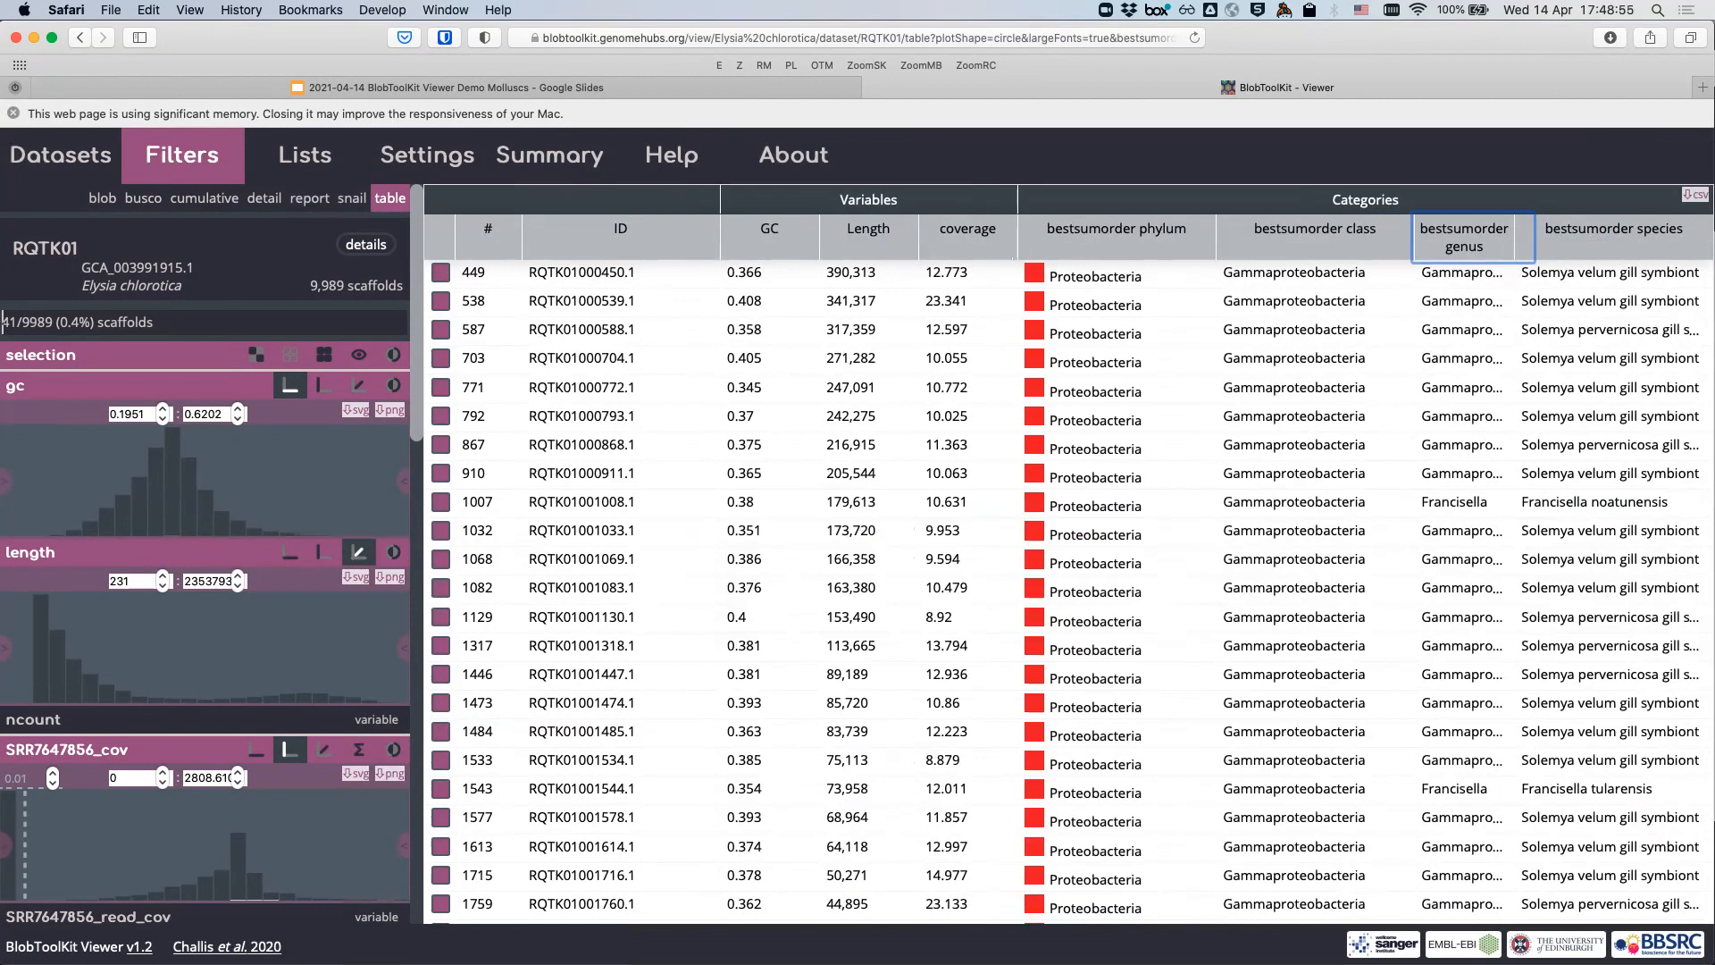
drag(1521, 272, 1699, 272)
key(super+c)
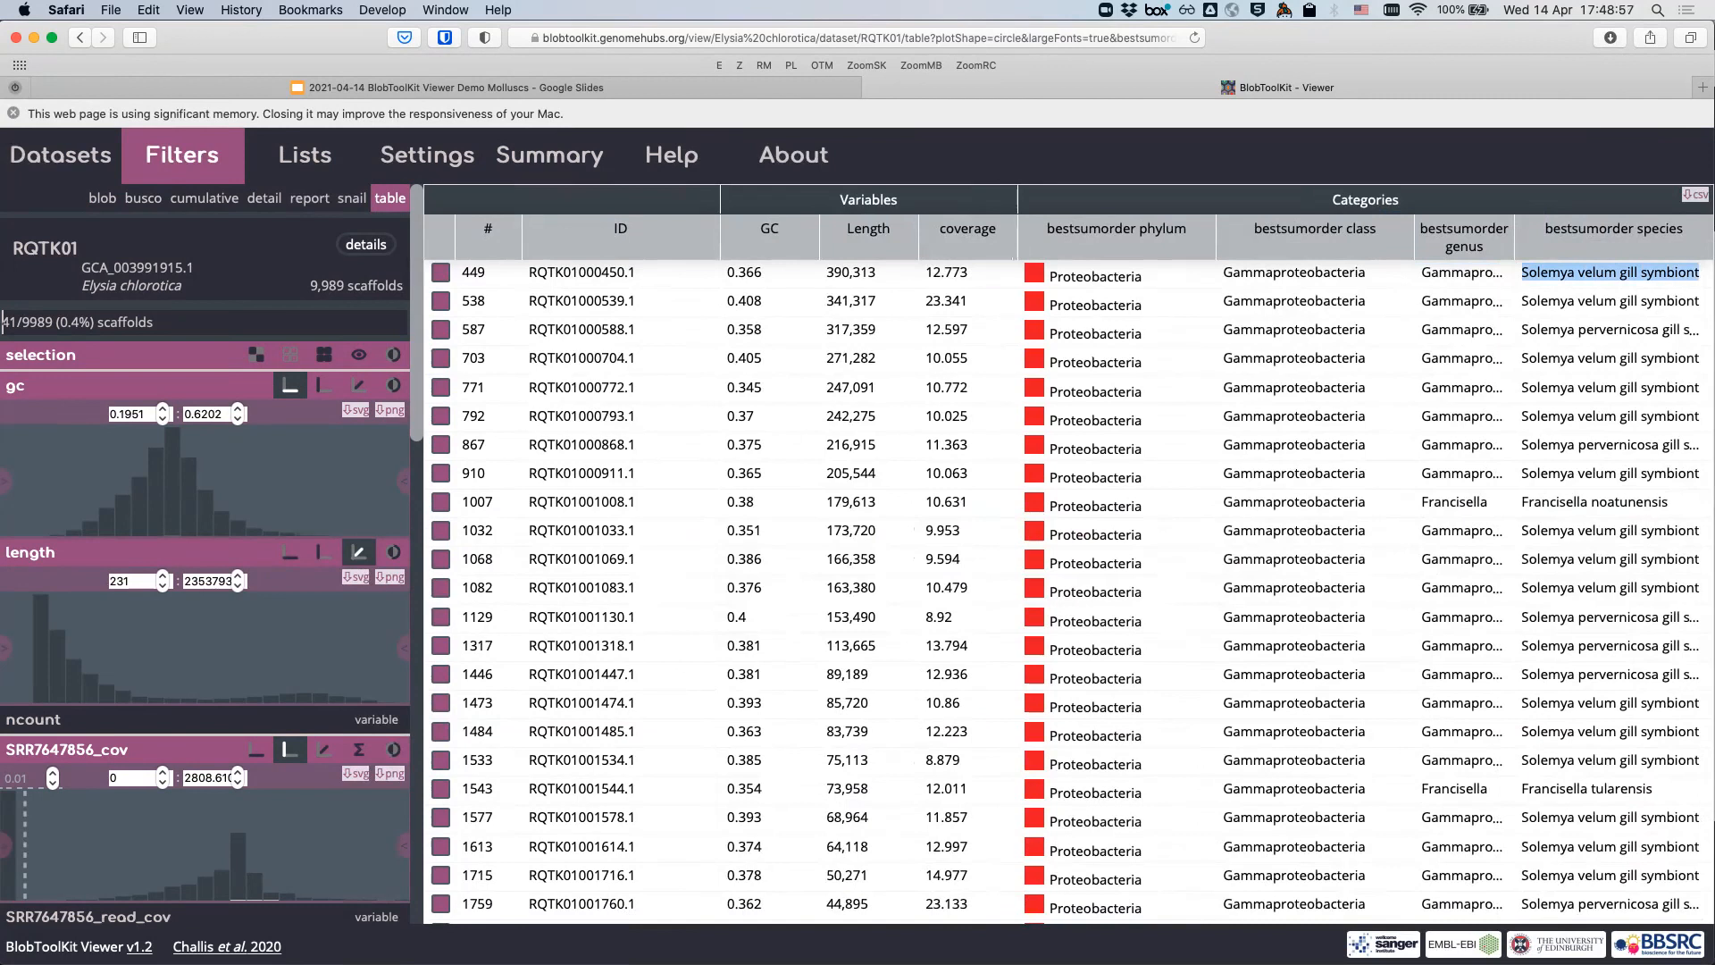
key(super+t)
key(super+v)
key(Return)
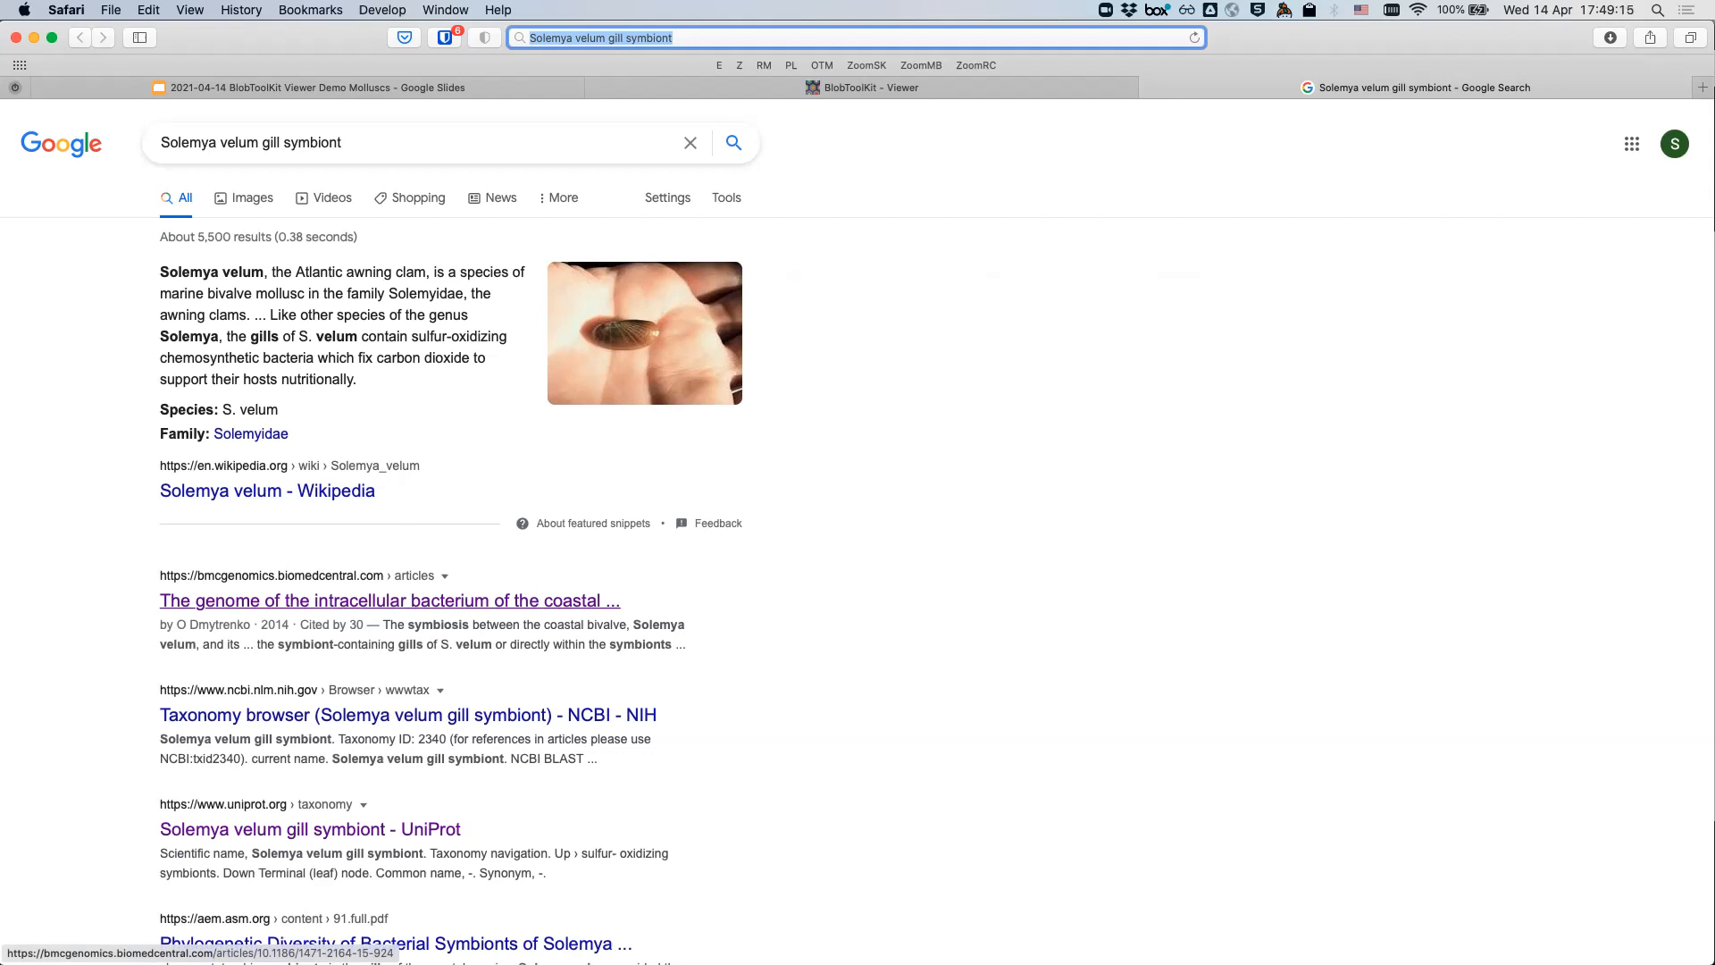
click(870, 86)
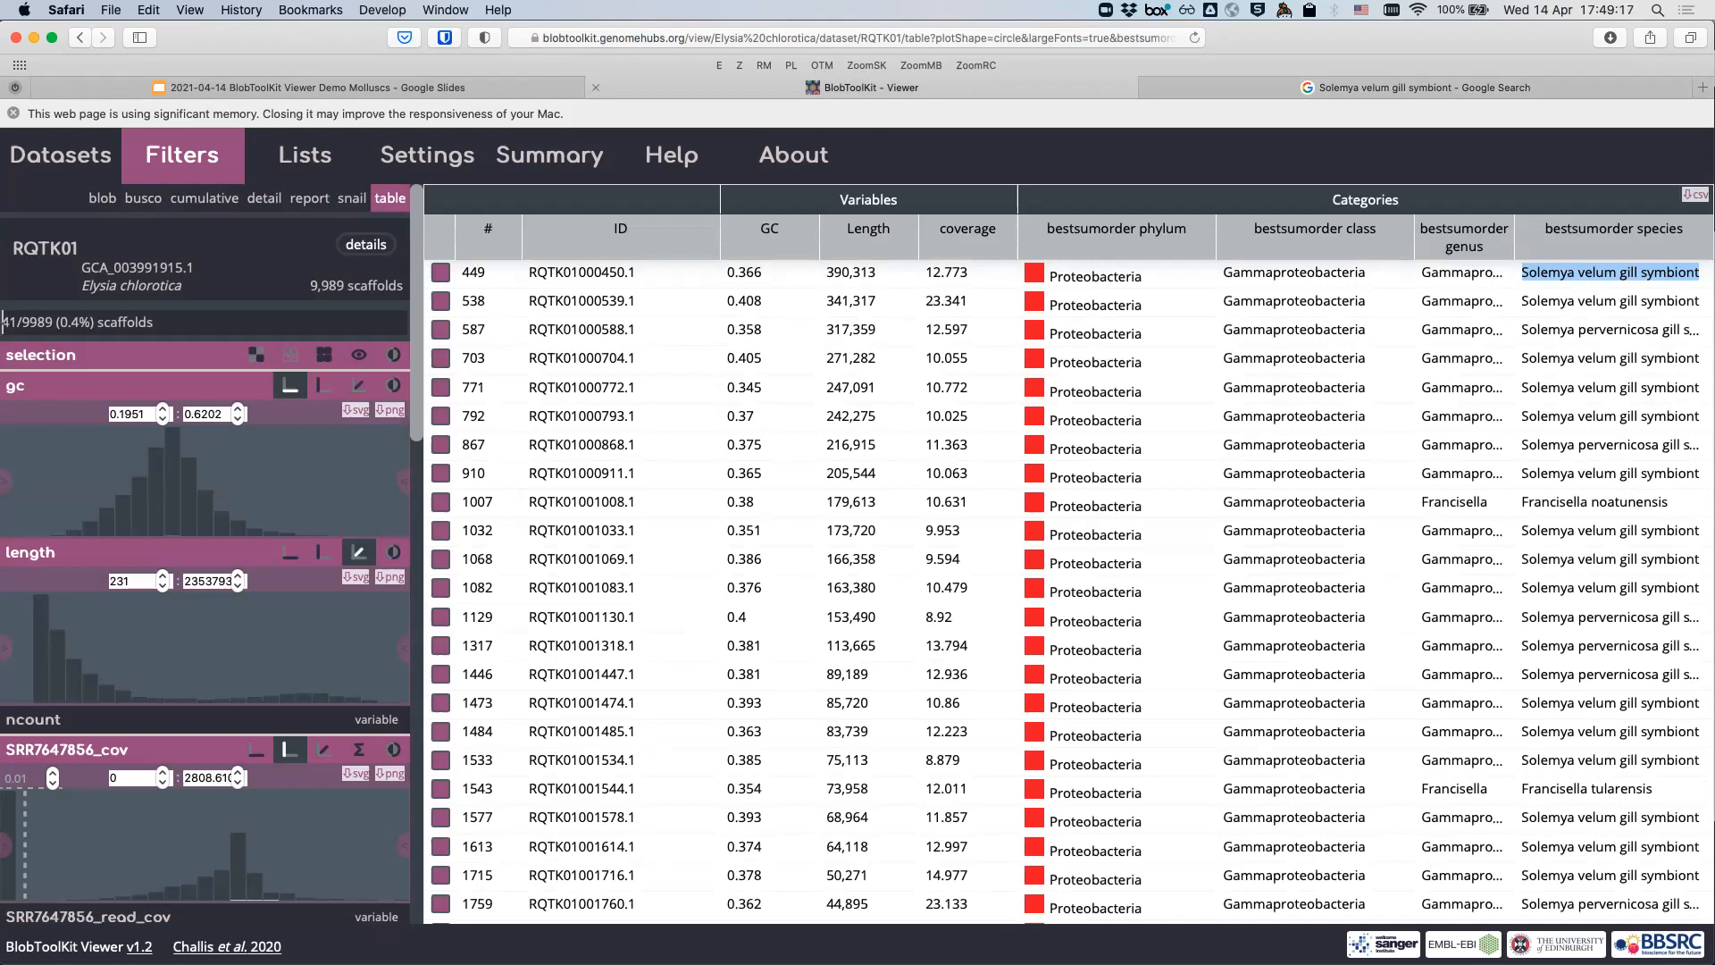
- On the blob plot, deactivate the polygon filter to show all 140 Proteobacteria scaffolds
click(101, 197)
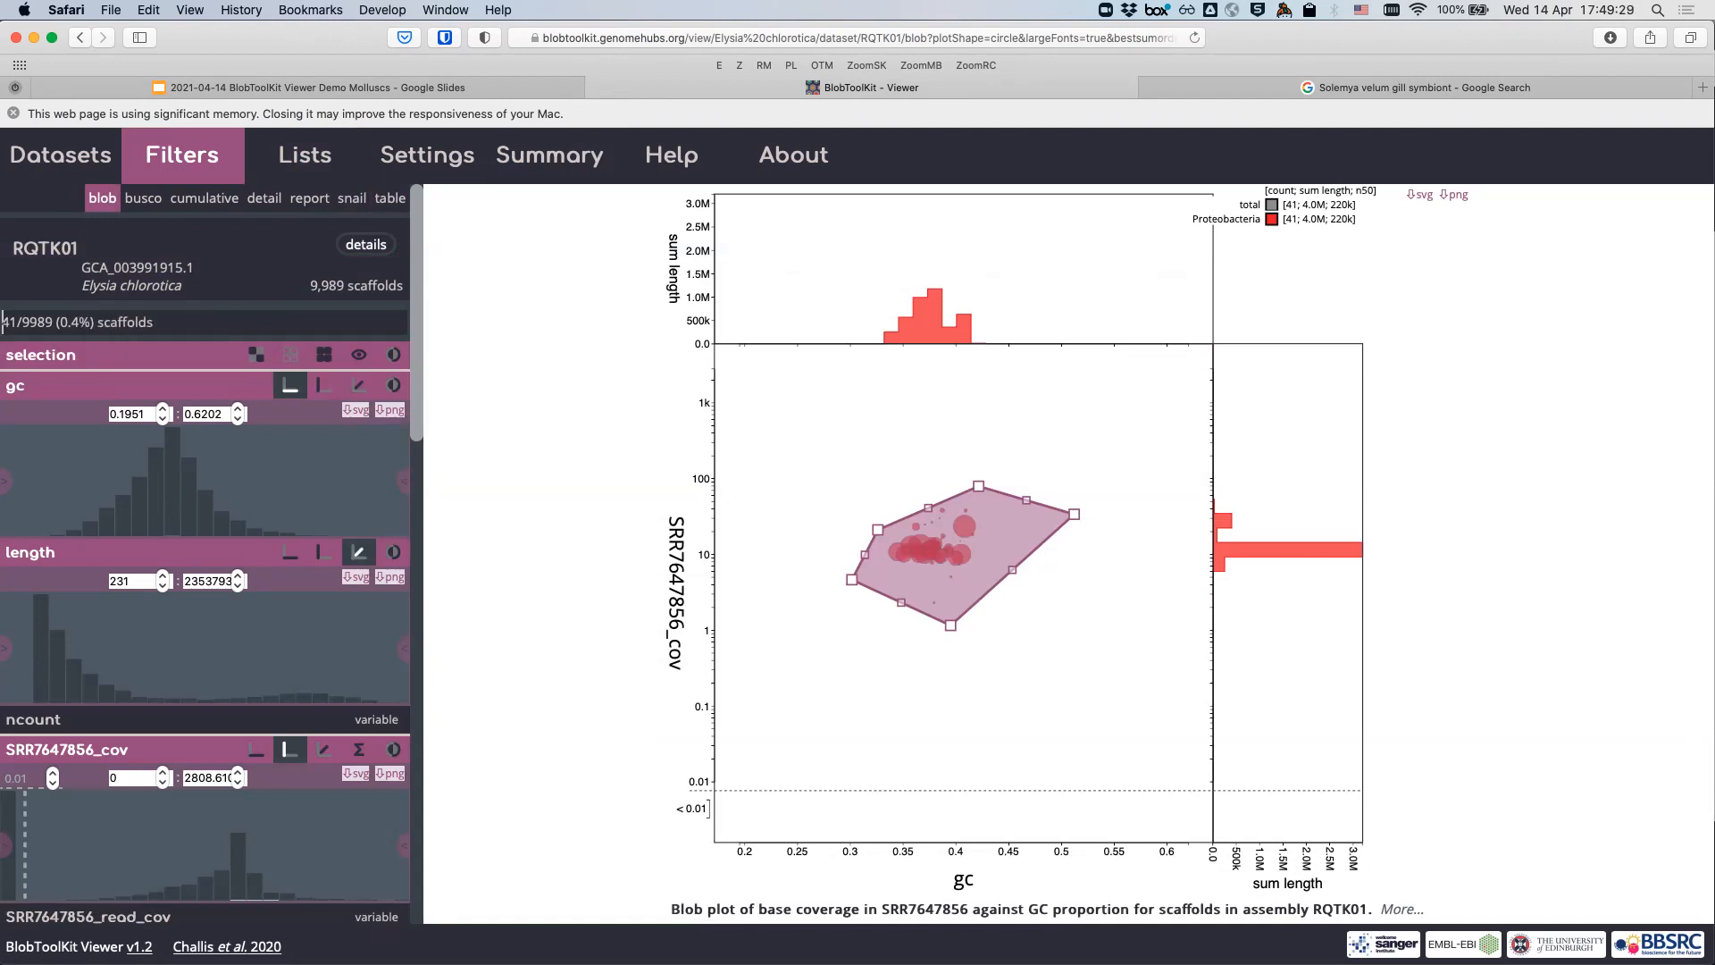
click(122, 354)
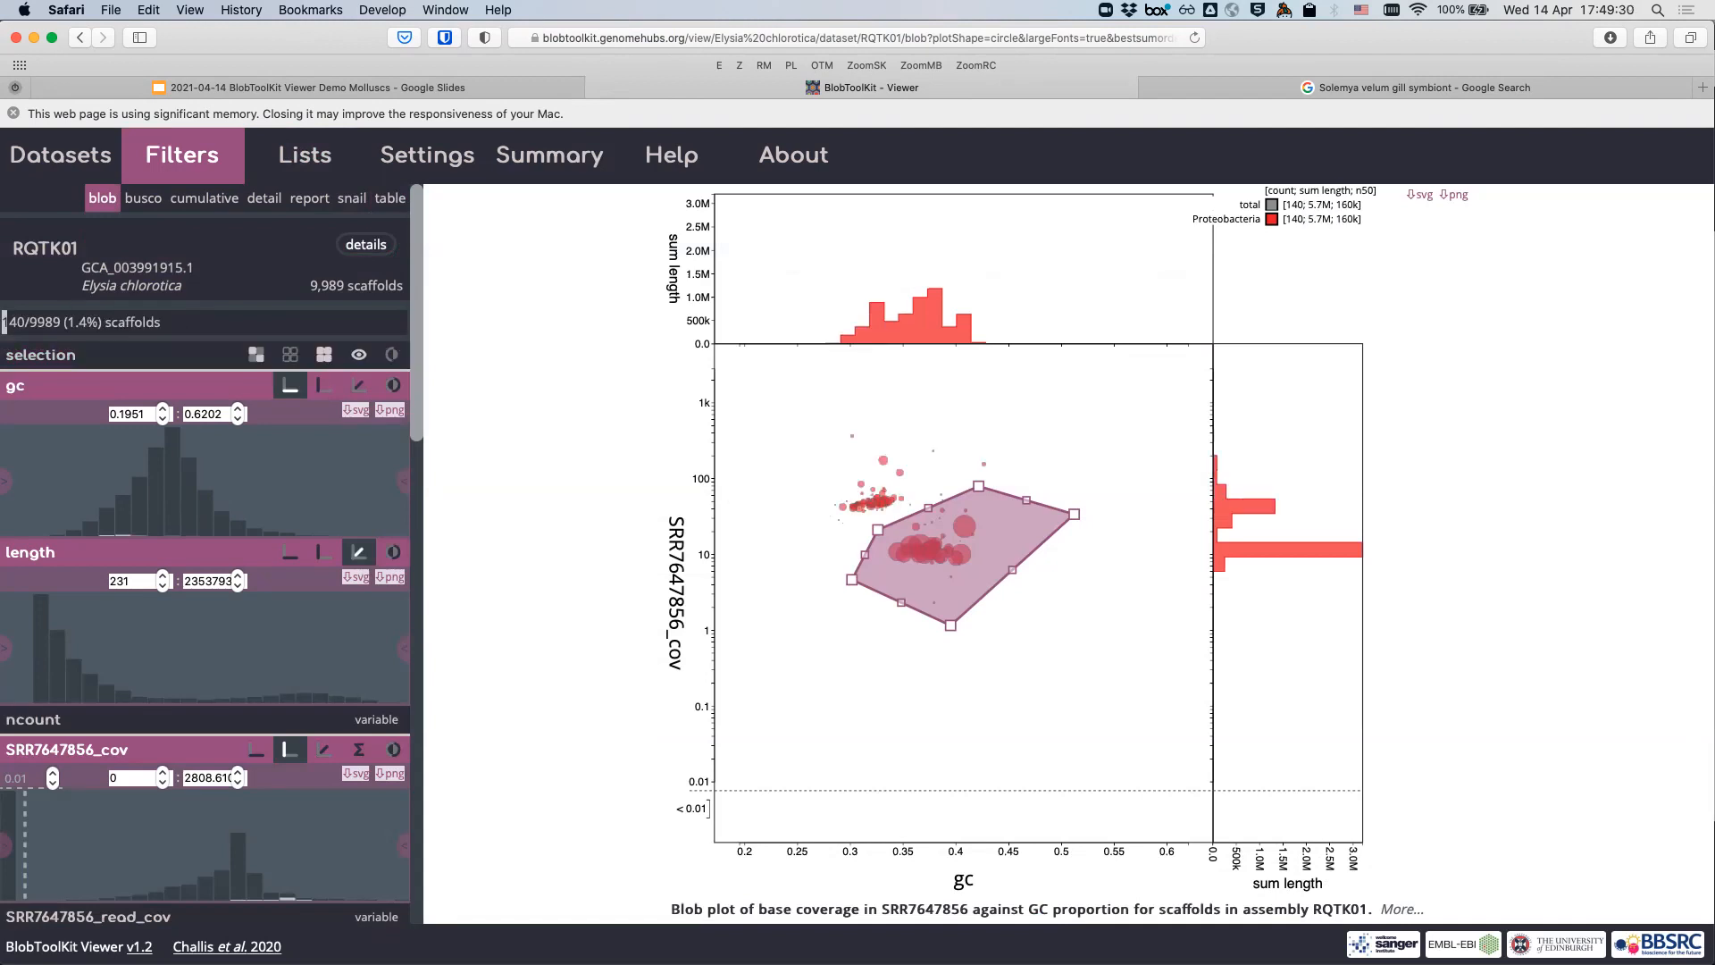
scroll(92, 726, down, 1)
scroll(93, 728, down, 5)
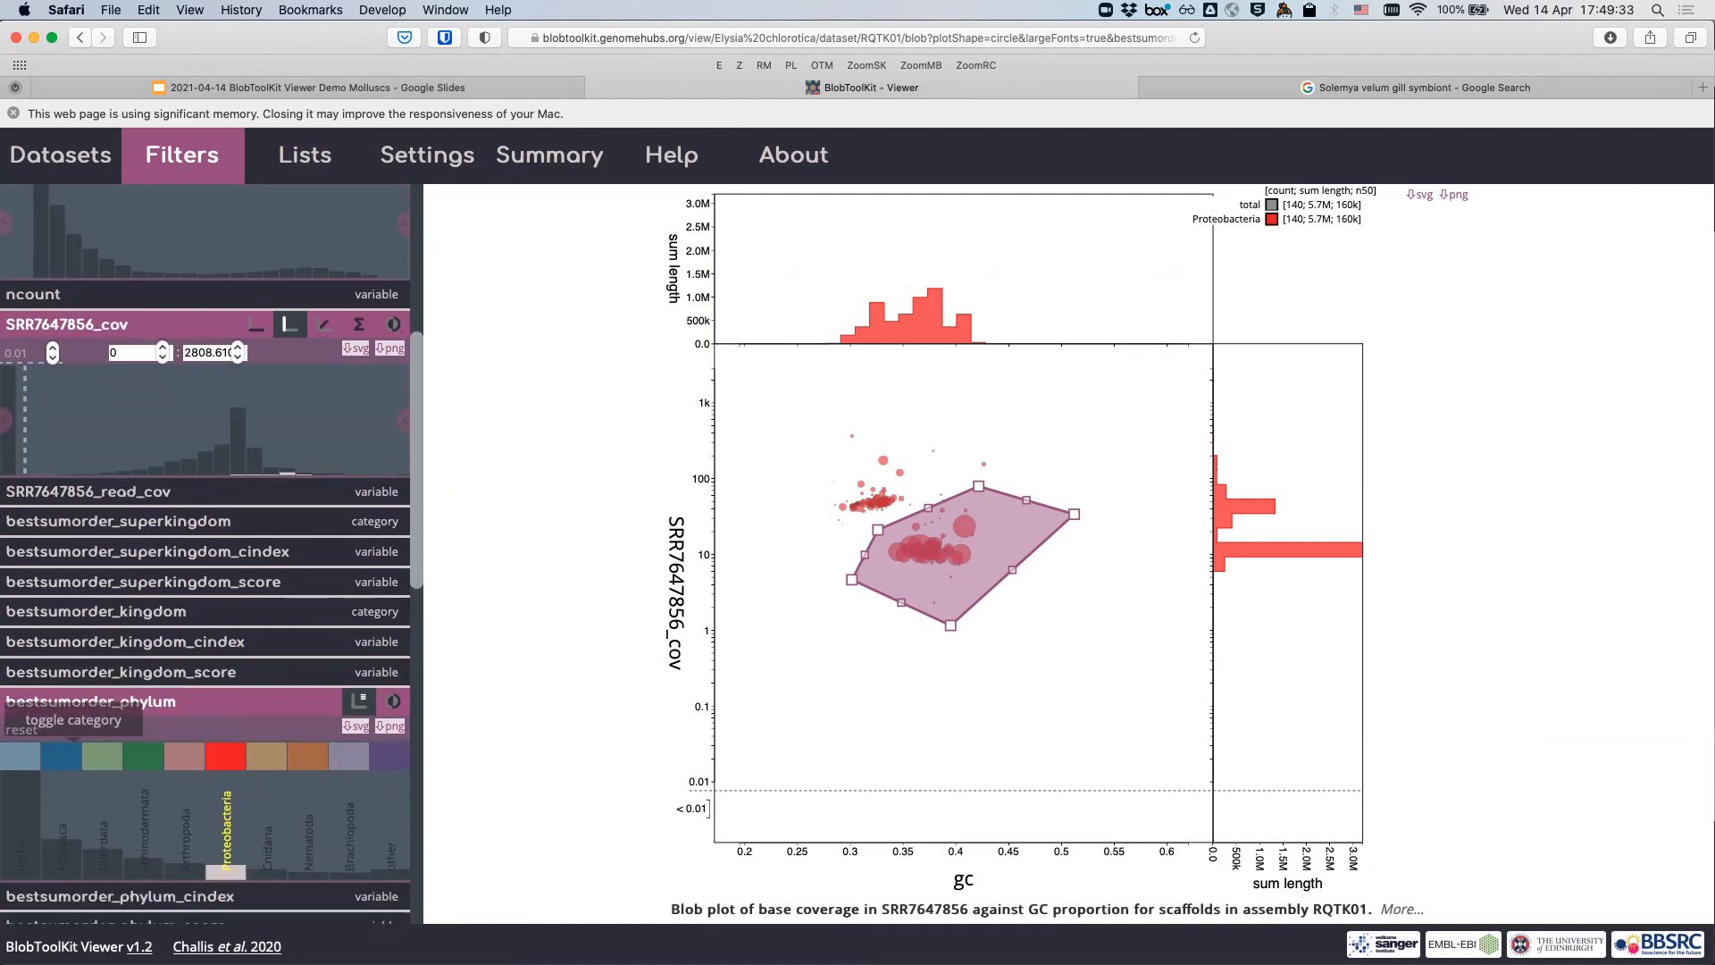
- Toggle Mollusca on in the bestsumorder_phylum filter alongside Proteobacteria
click(61, 756)
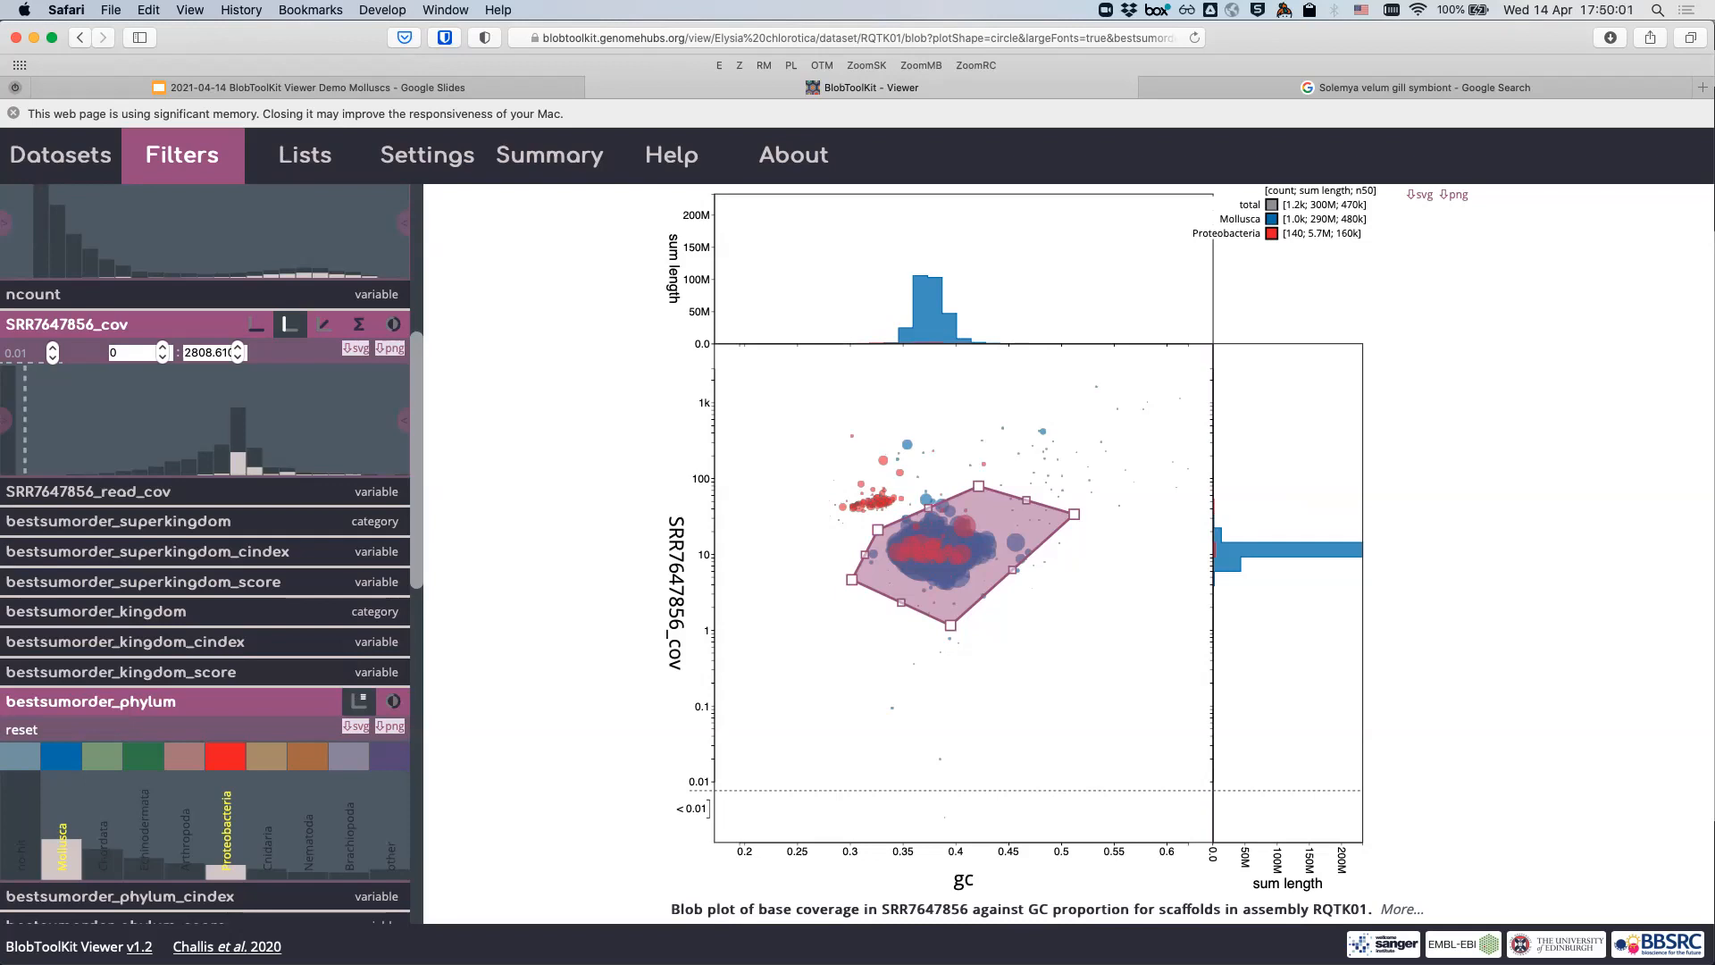
scroll(205, 554, up, 5)
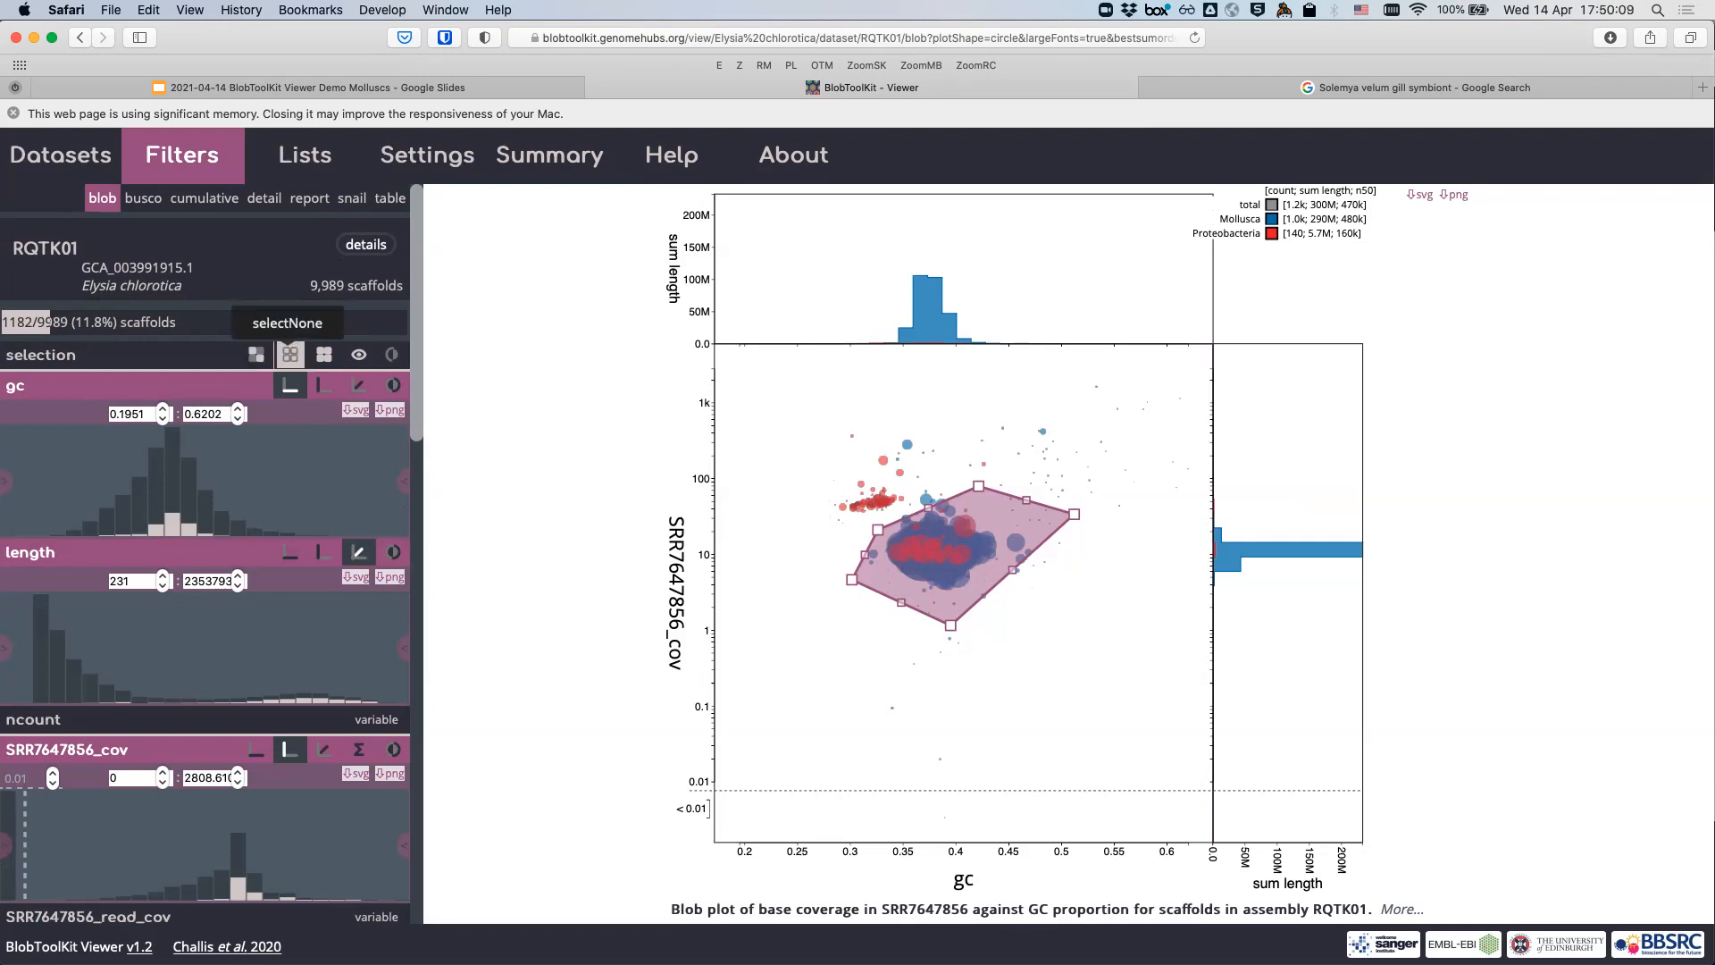
- Clear the polygon selection and show only 'other' phylum scaffolds, hiding Proteobacteria and Mollusca
click(289, 354)
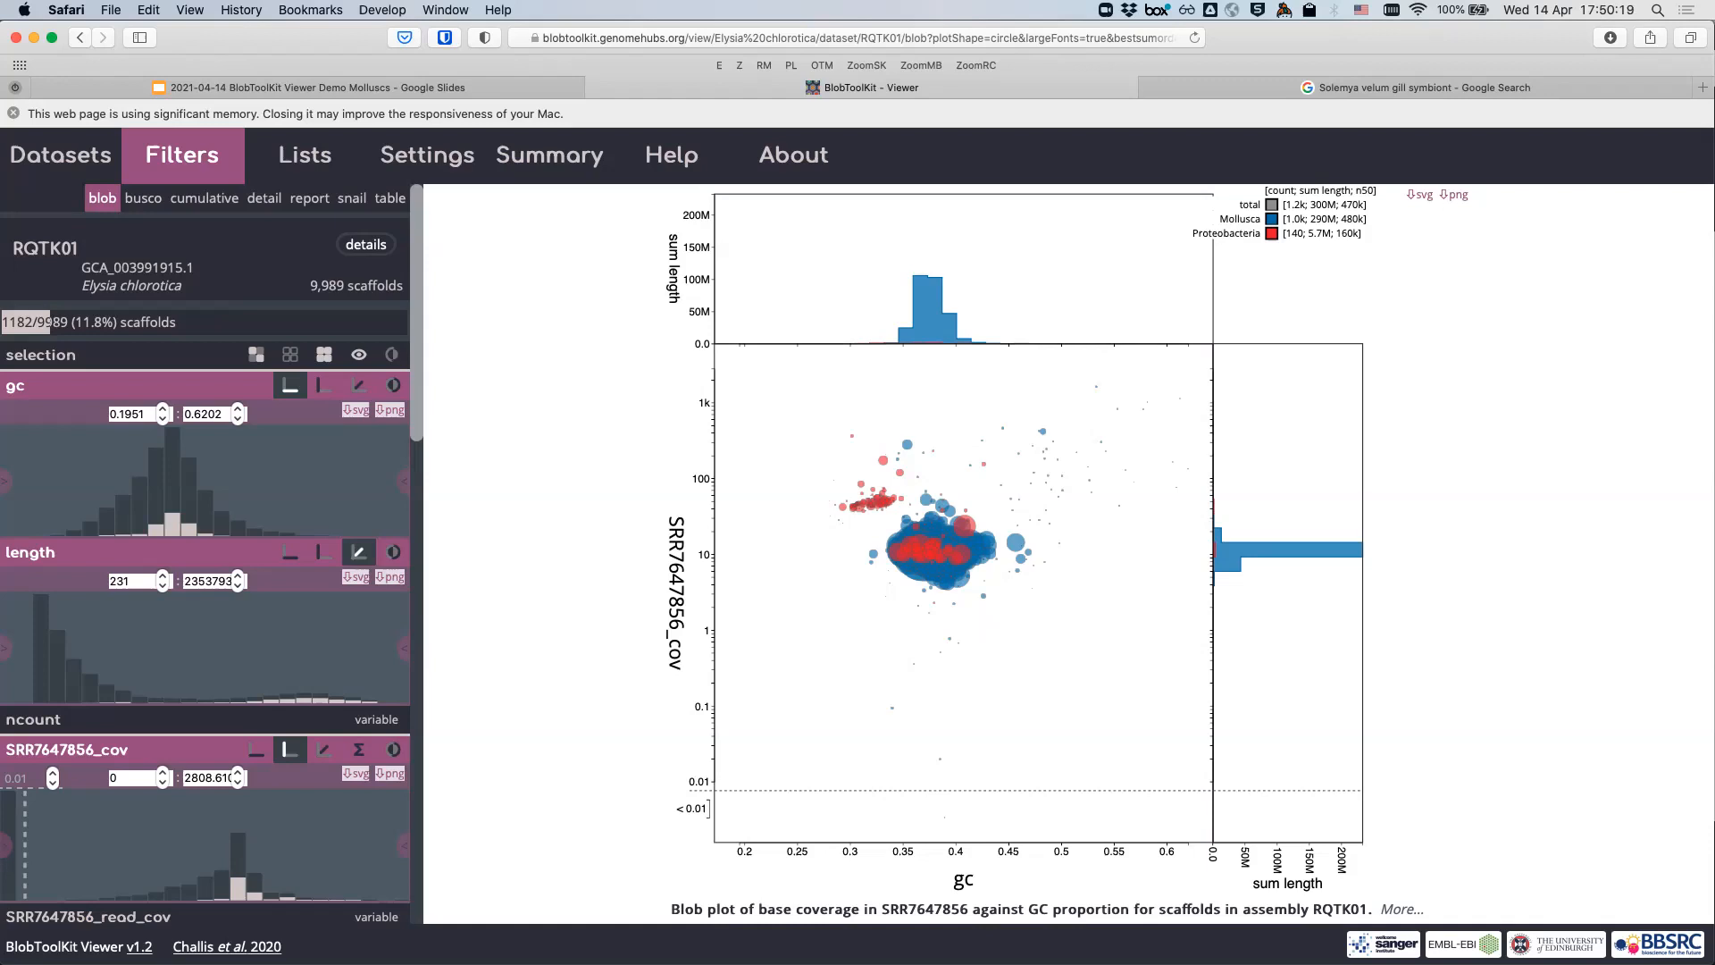
scroll(205, 554, down, 8)
scroll(206, 554, down, 5)
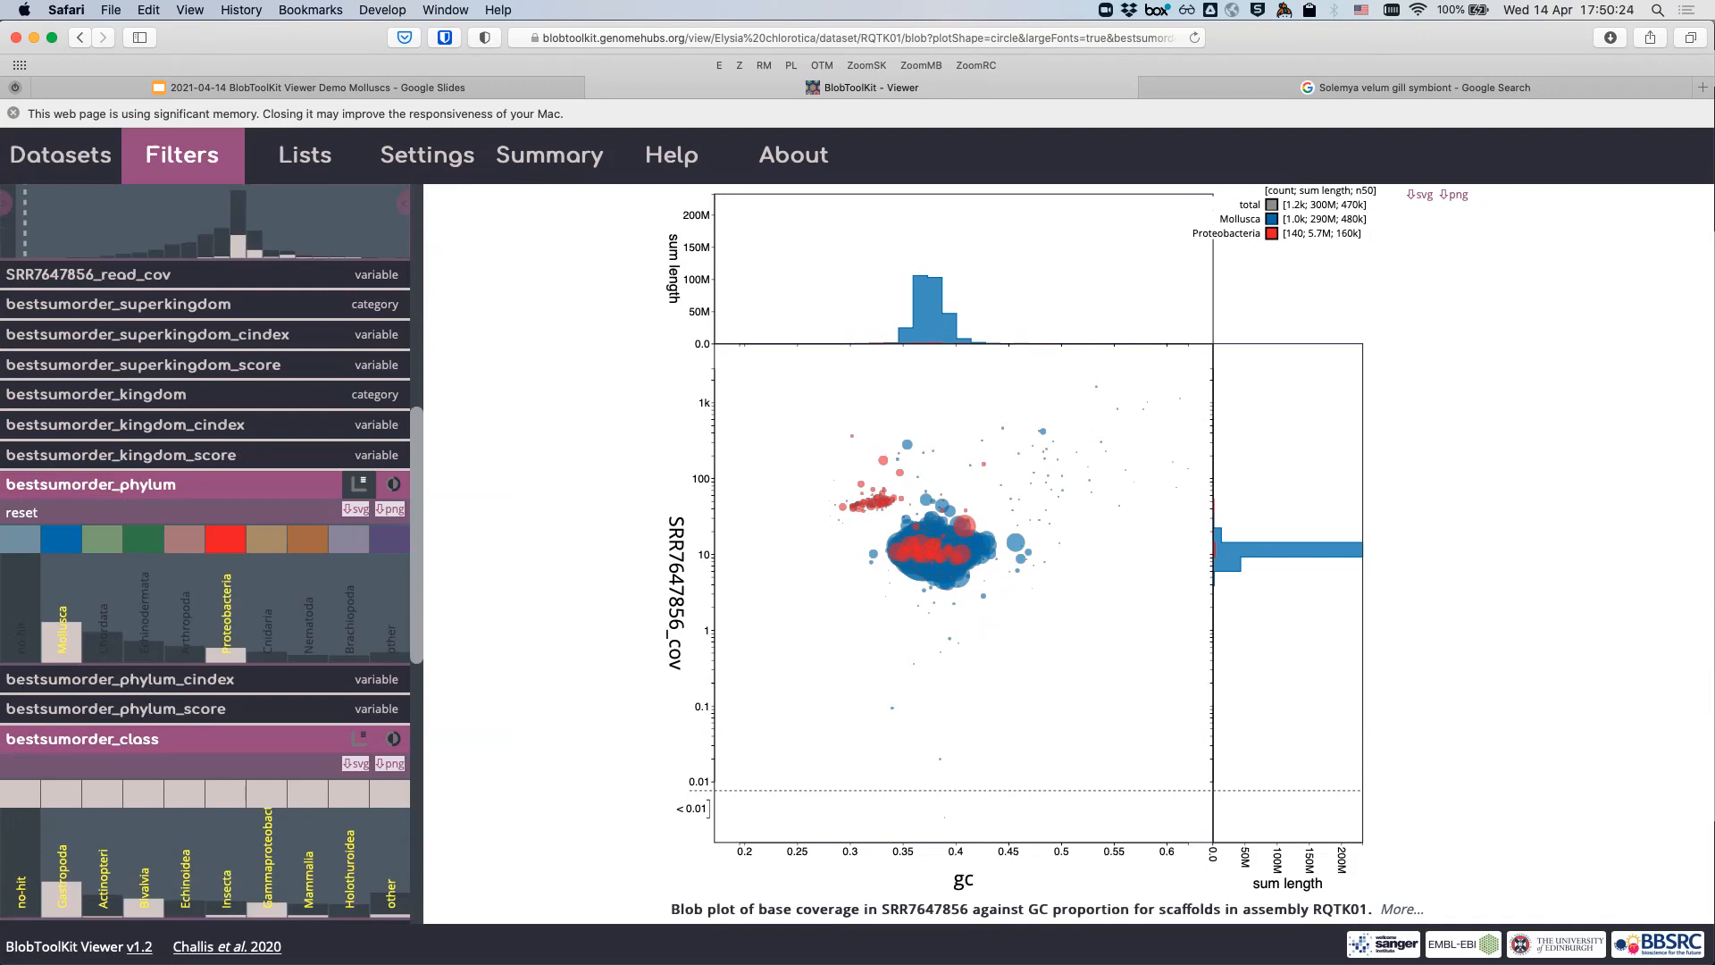
click(391, 539)
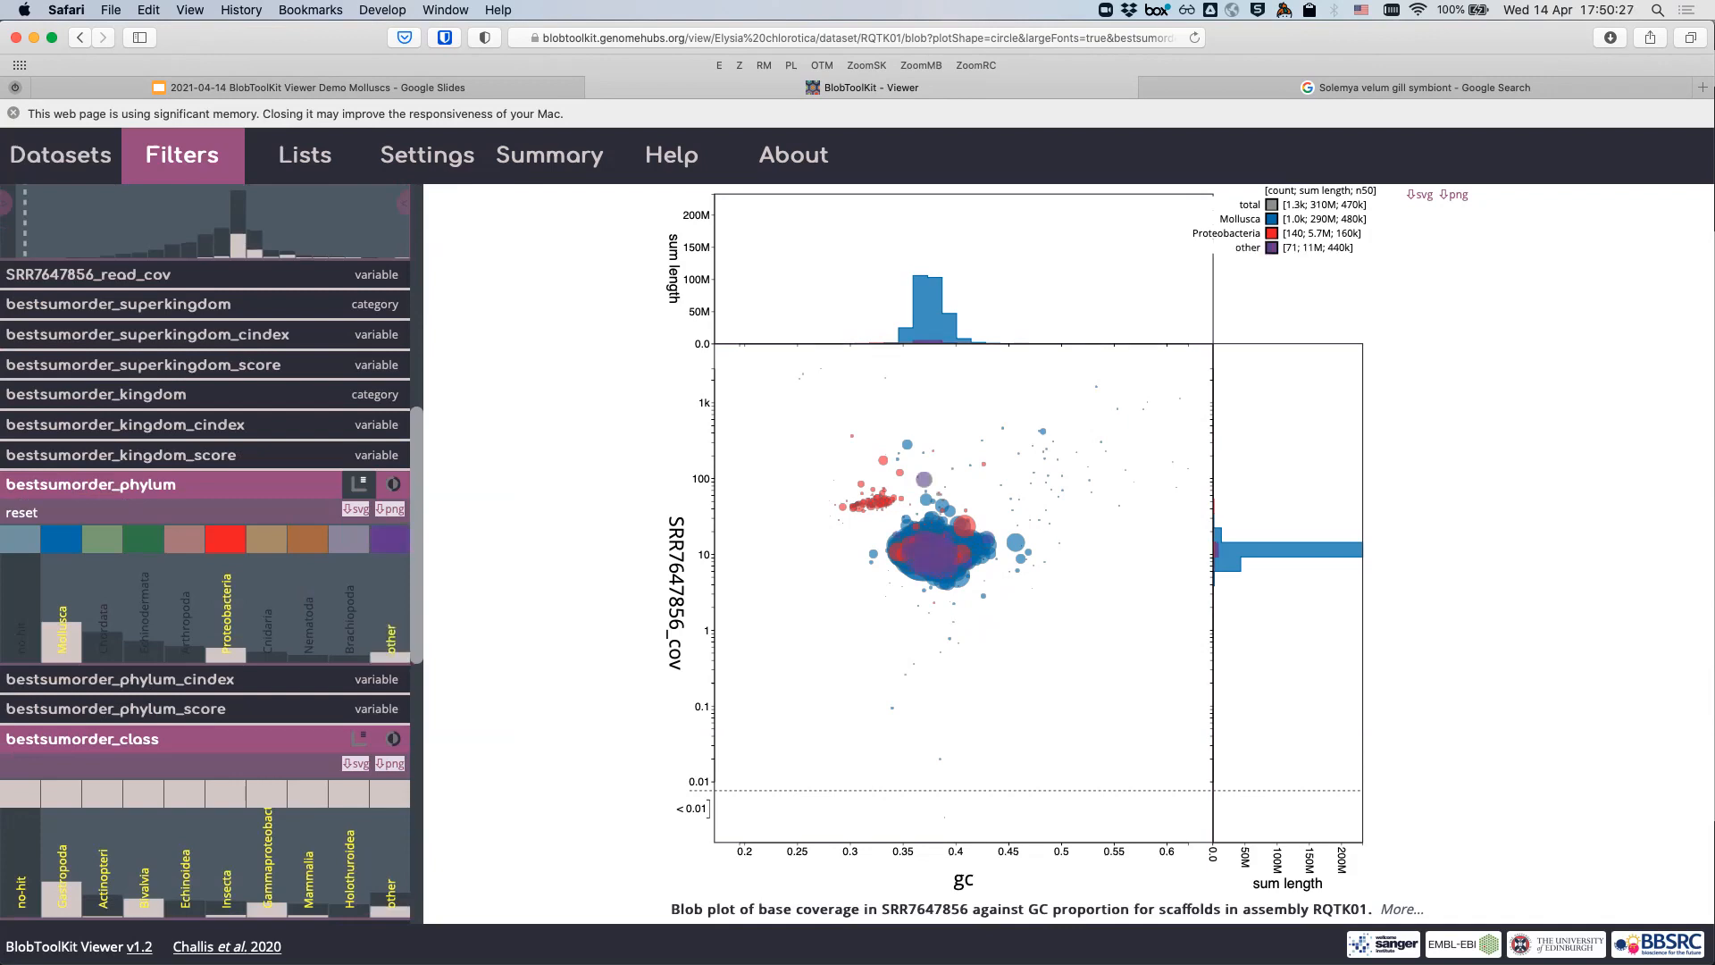
click(225, 539)
click(61, 539)
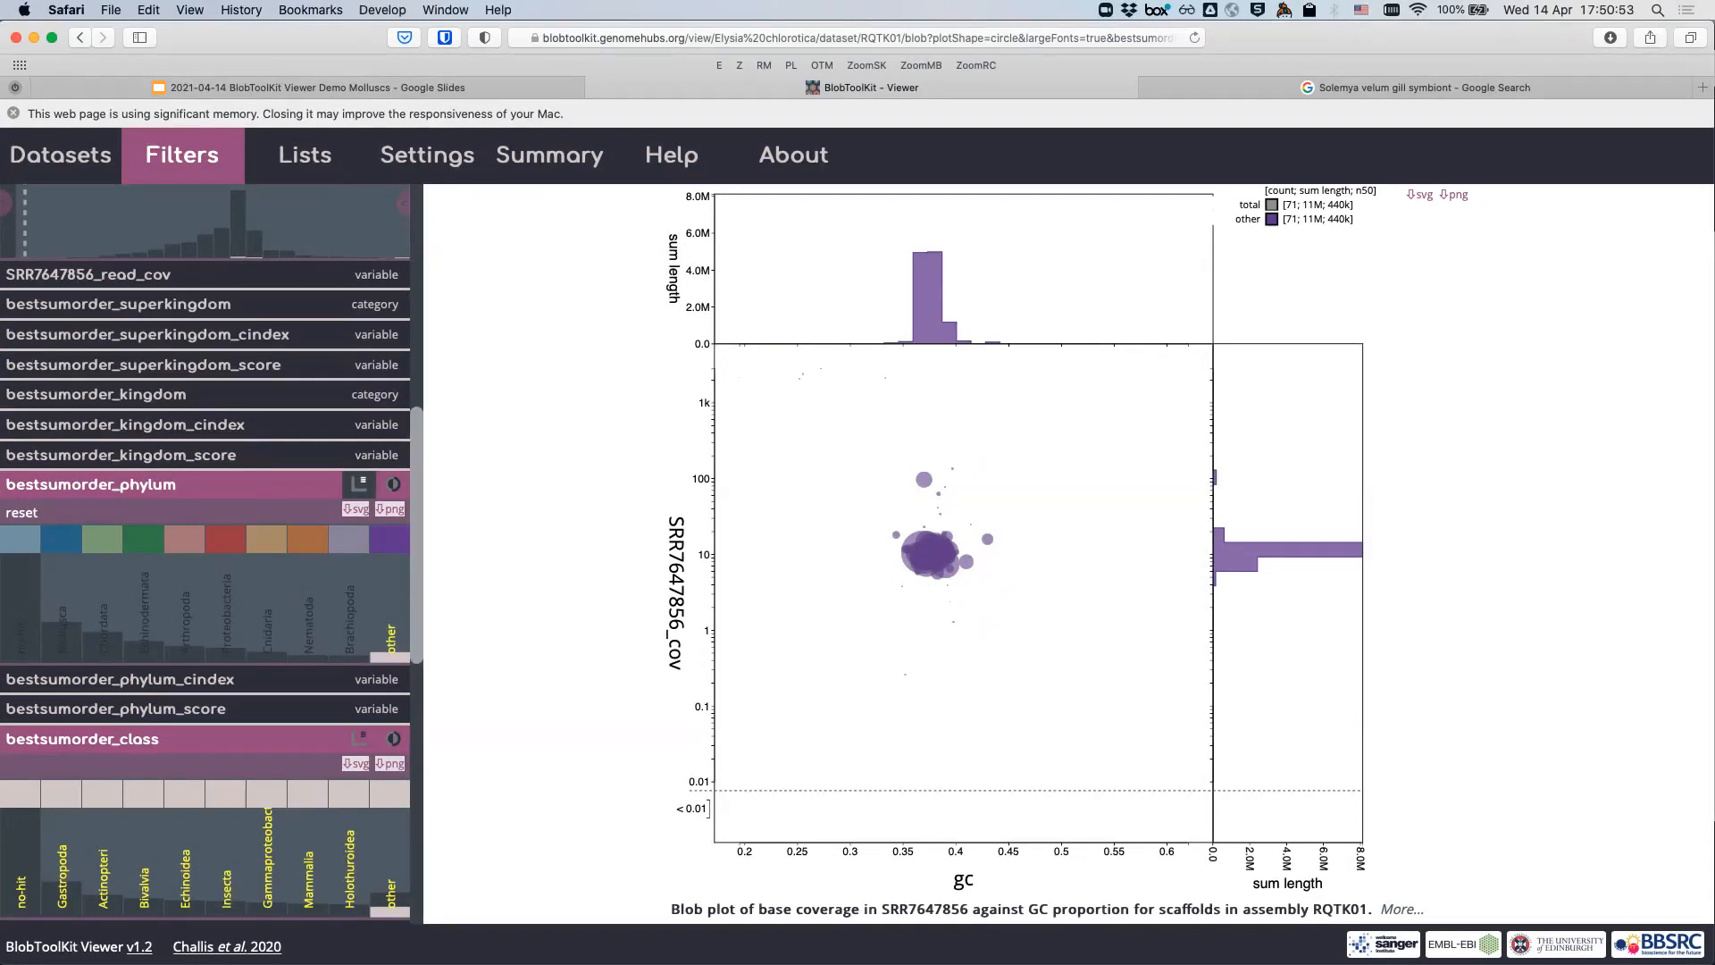
- Polygon-select the blob near GC 0.37, coverage 100 and filter to that single 170k scaffold
click(922, 476)
click(951, 447)
click(922, 476)
click(917, 456)
click(901, 488)
click(928, 494)
click(940, 463)
click(917, 456)
scroll(140, 336, up, 8)
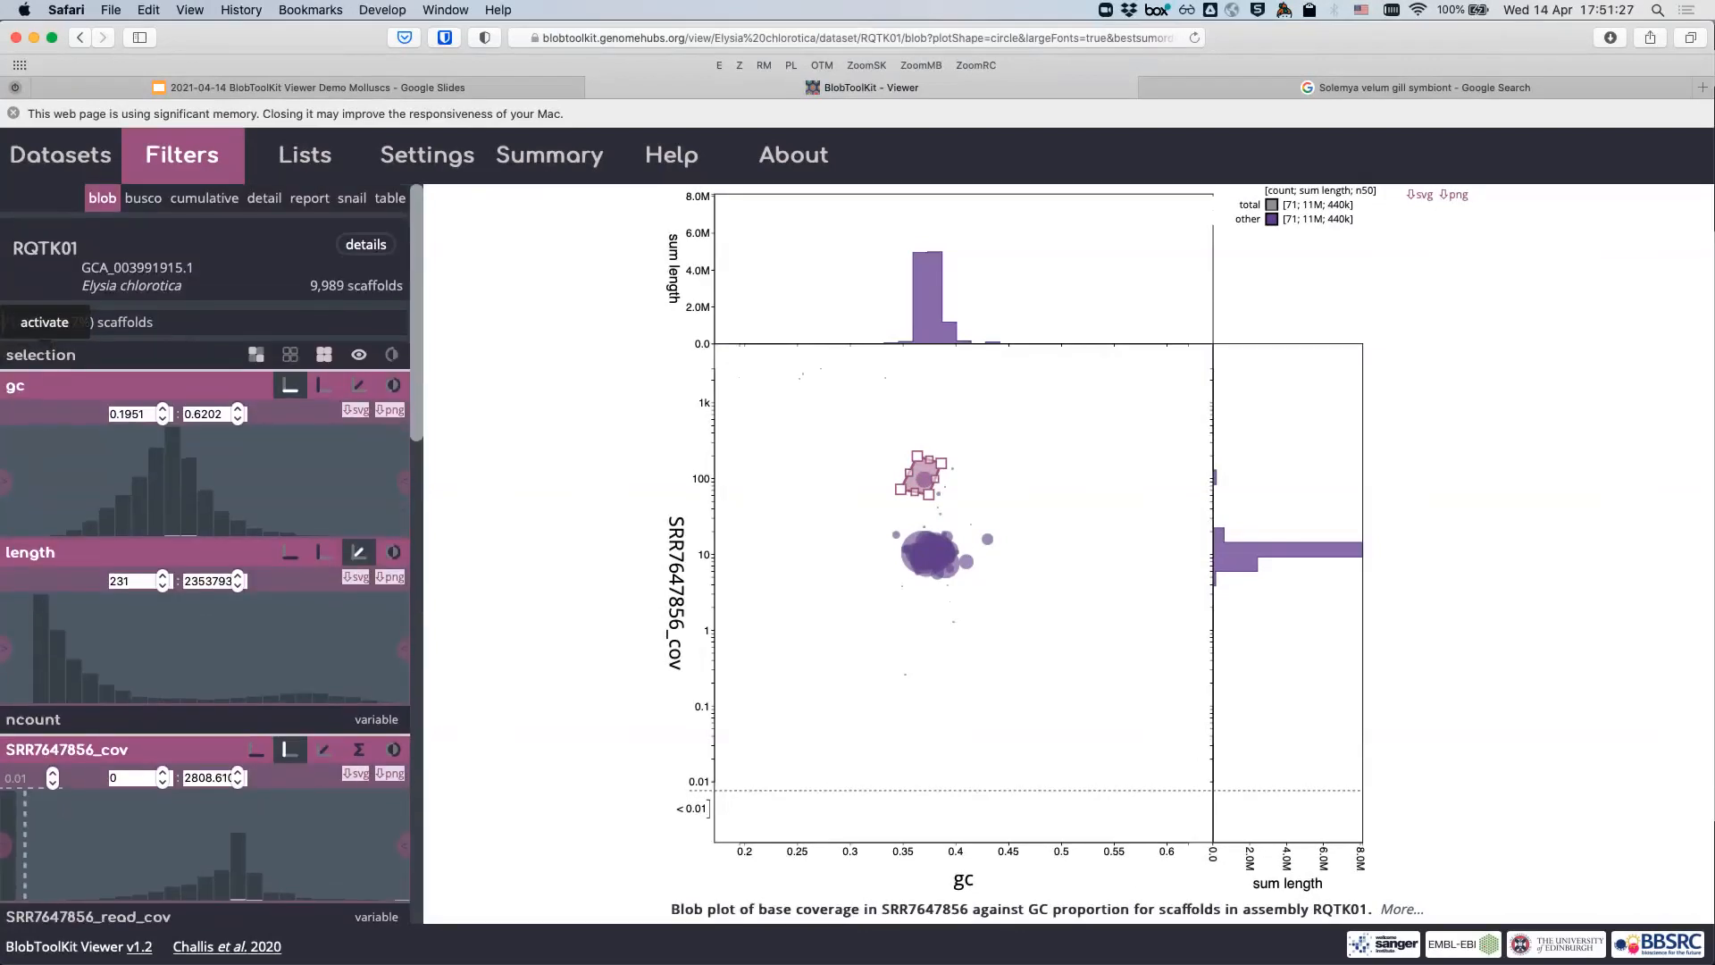
click(40, 321)
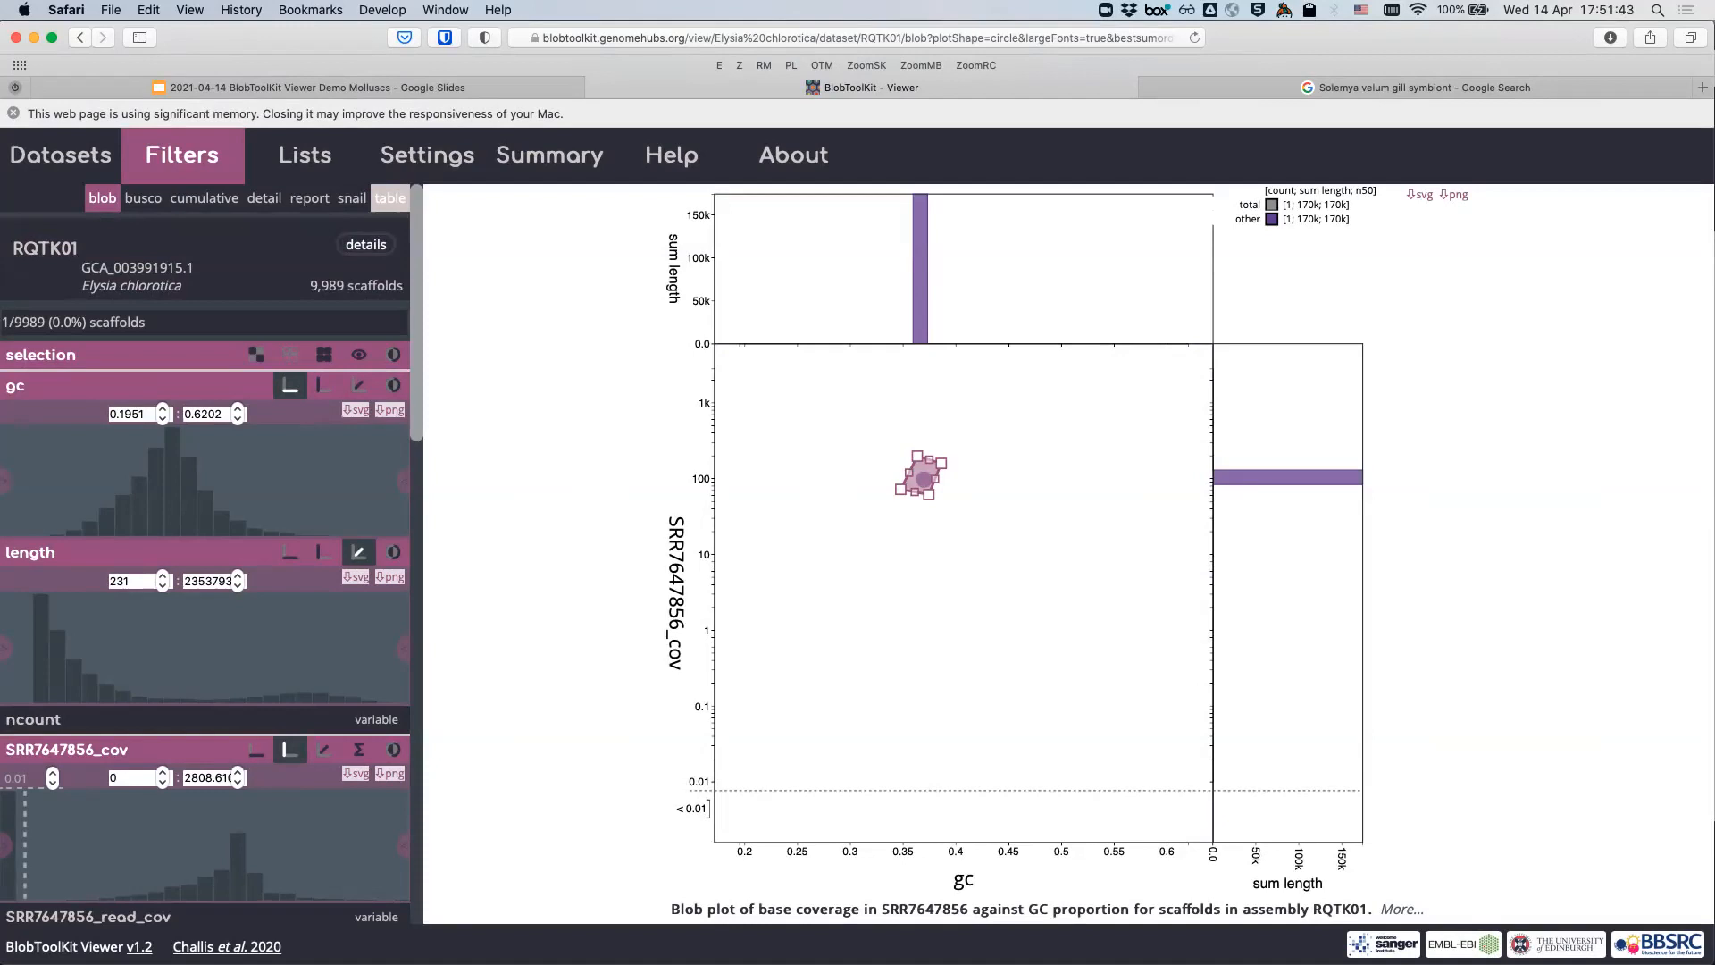
- Show the selected scaffold in the table and web-search its species, Vaucheria litorea
click(389, 197)
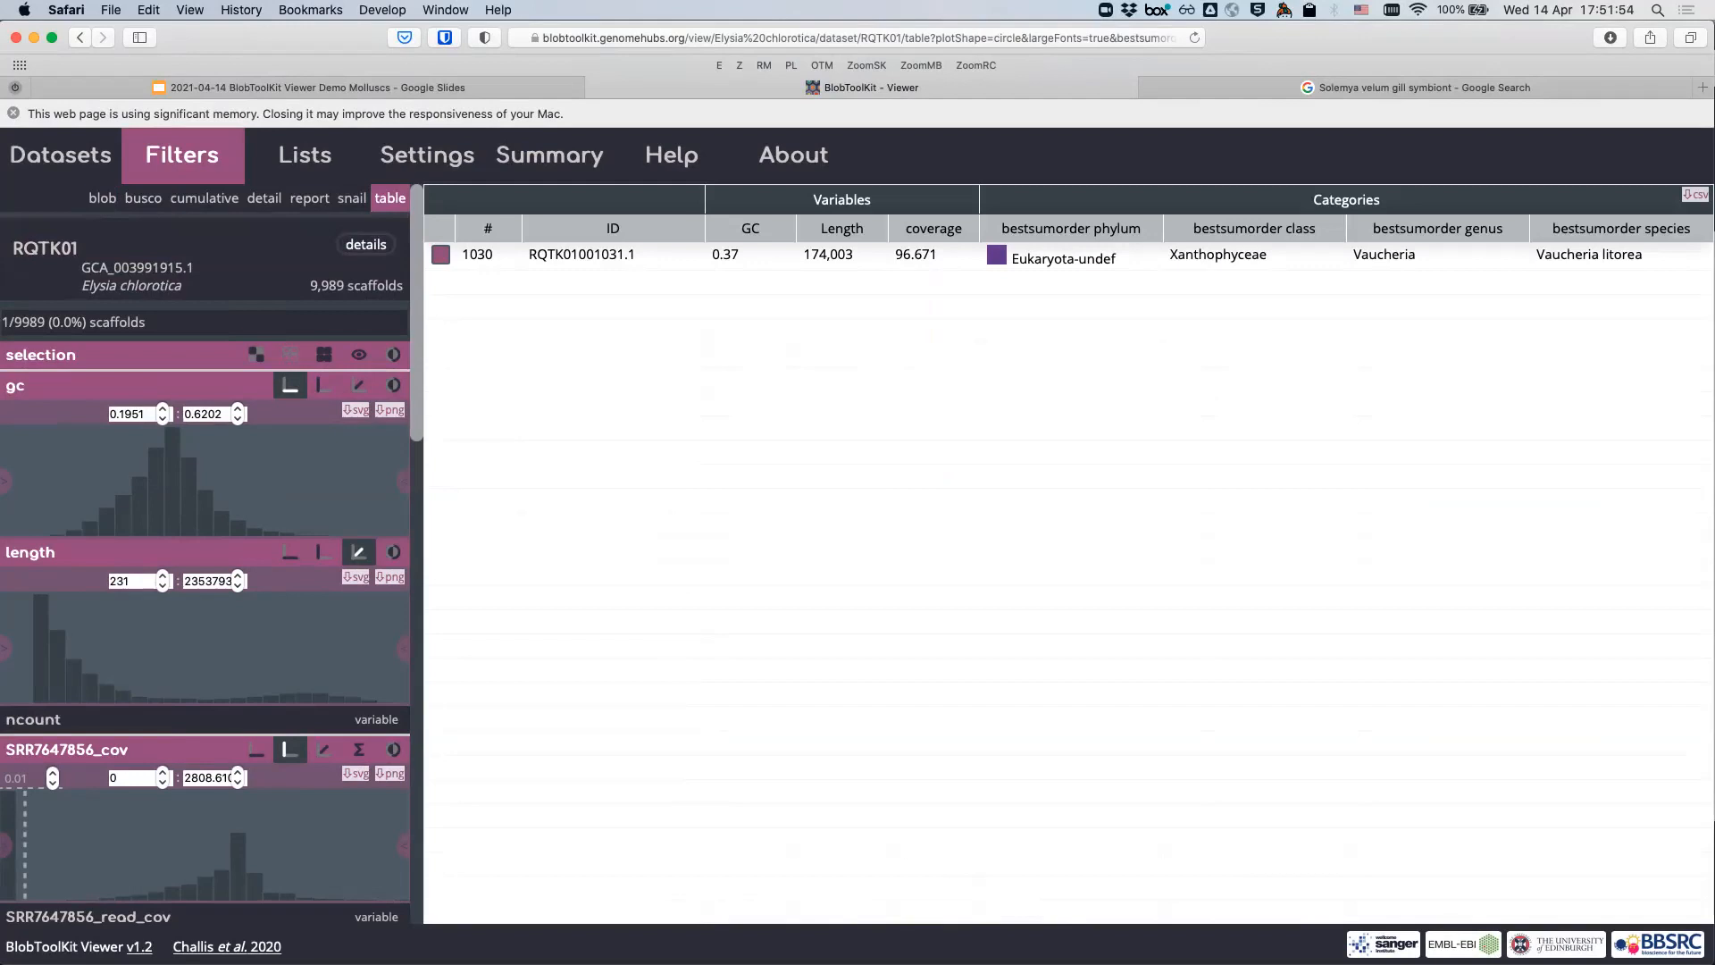
drag(1536, 254, 1643, 255)
key(super+c)
key(super+t)
key(super+v)
key(Return)
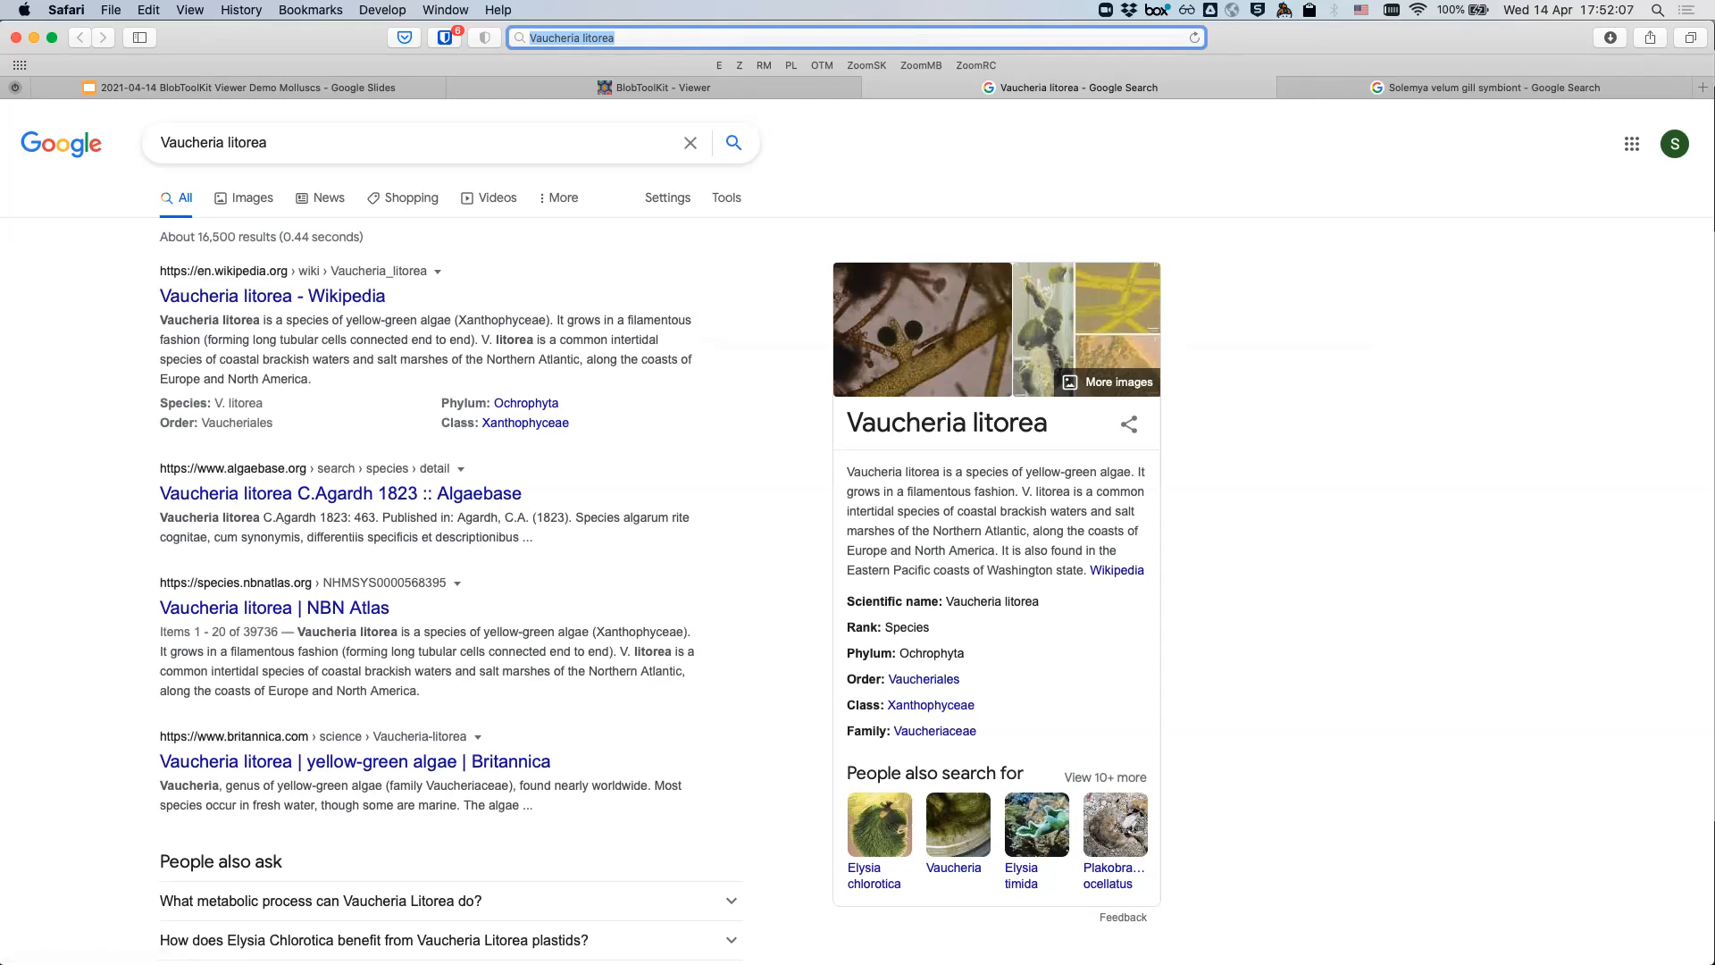
- Skim the Vaucheria litorea search results, then return to the RQTK01001031.1 scaffold table
scroll(267, 766, down, 3)
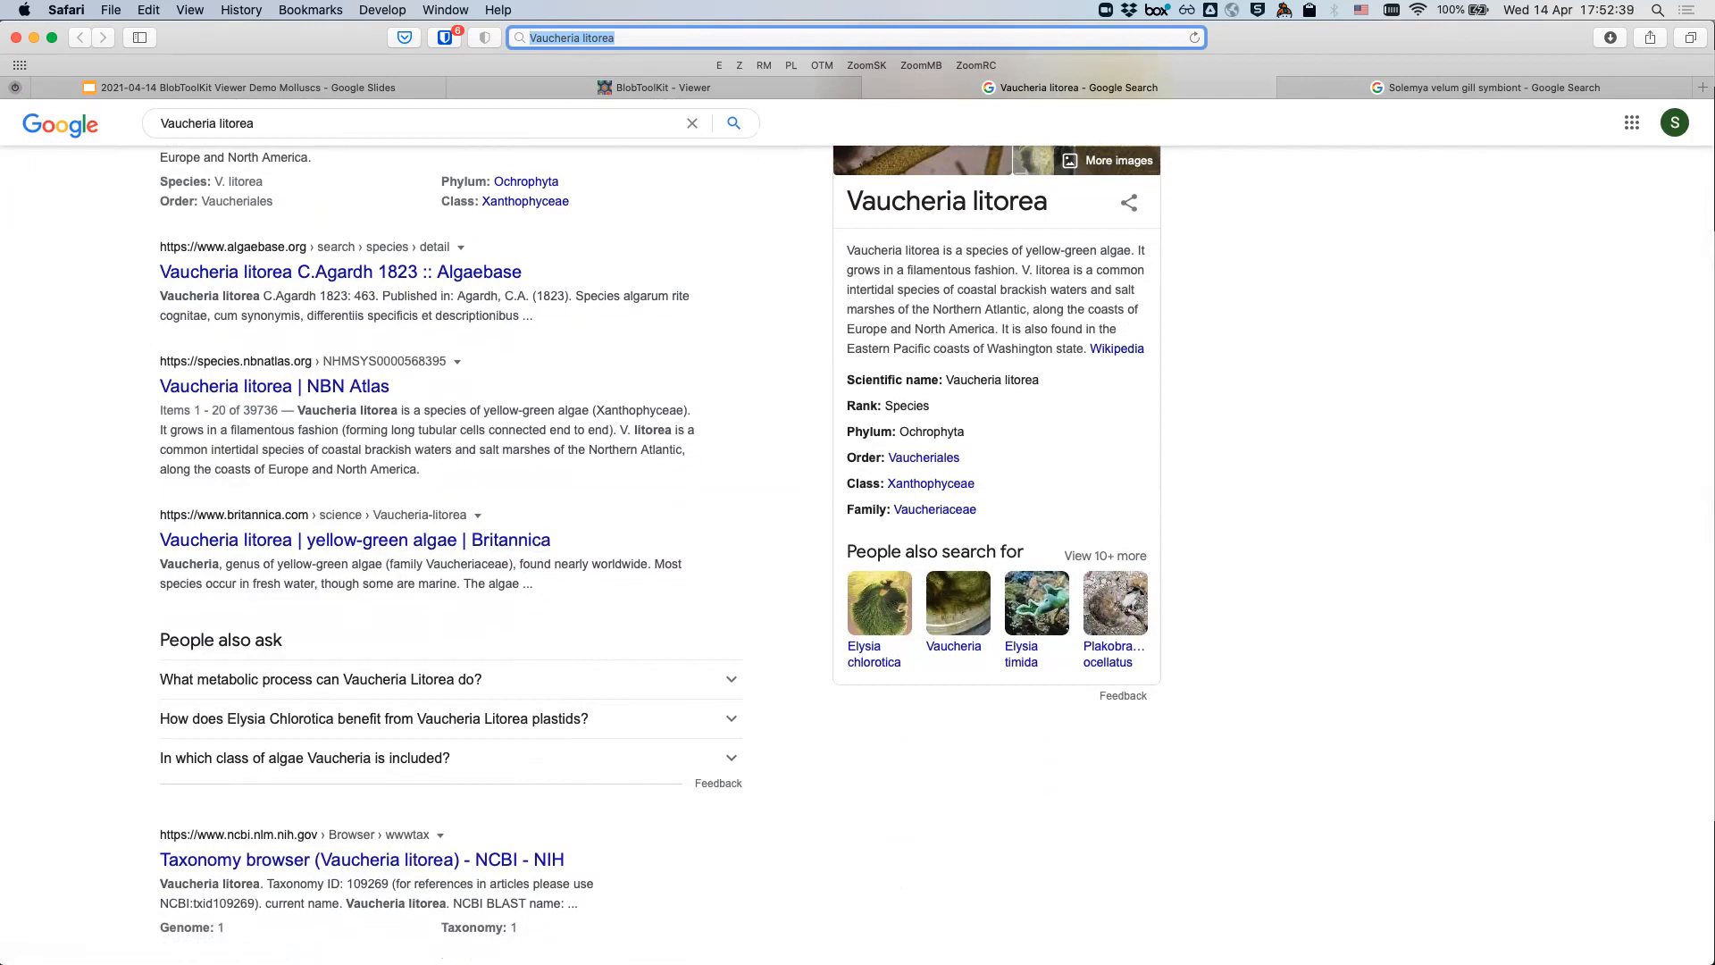
click(662, 88)
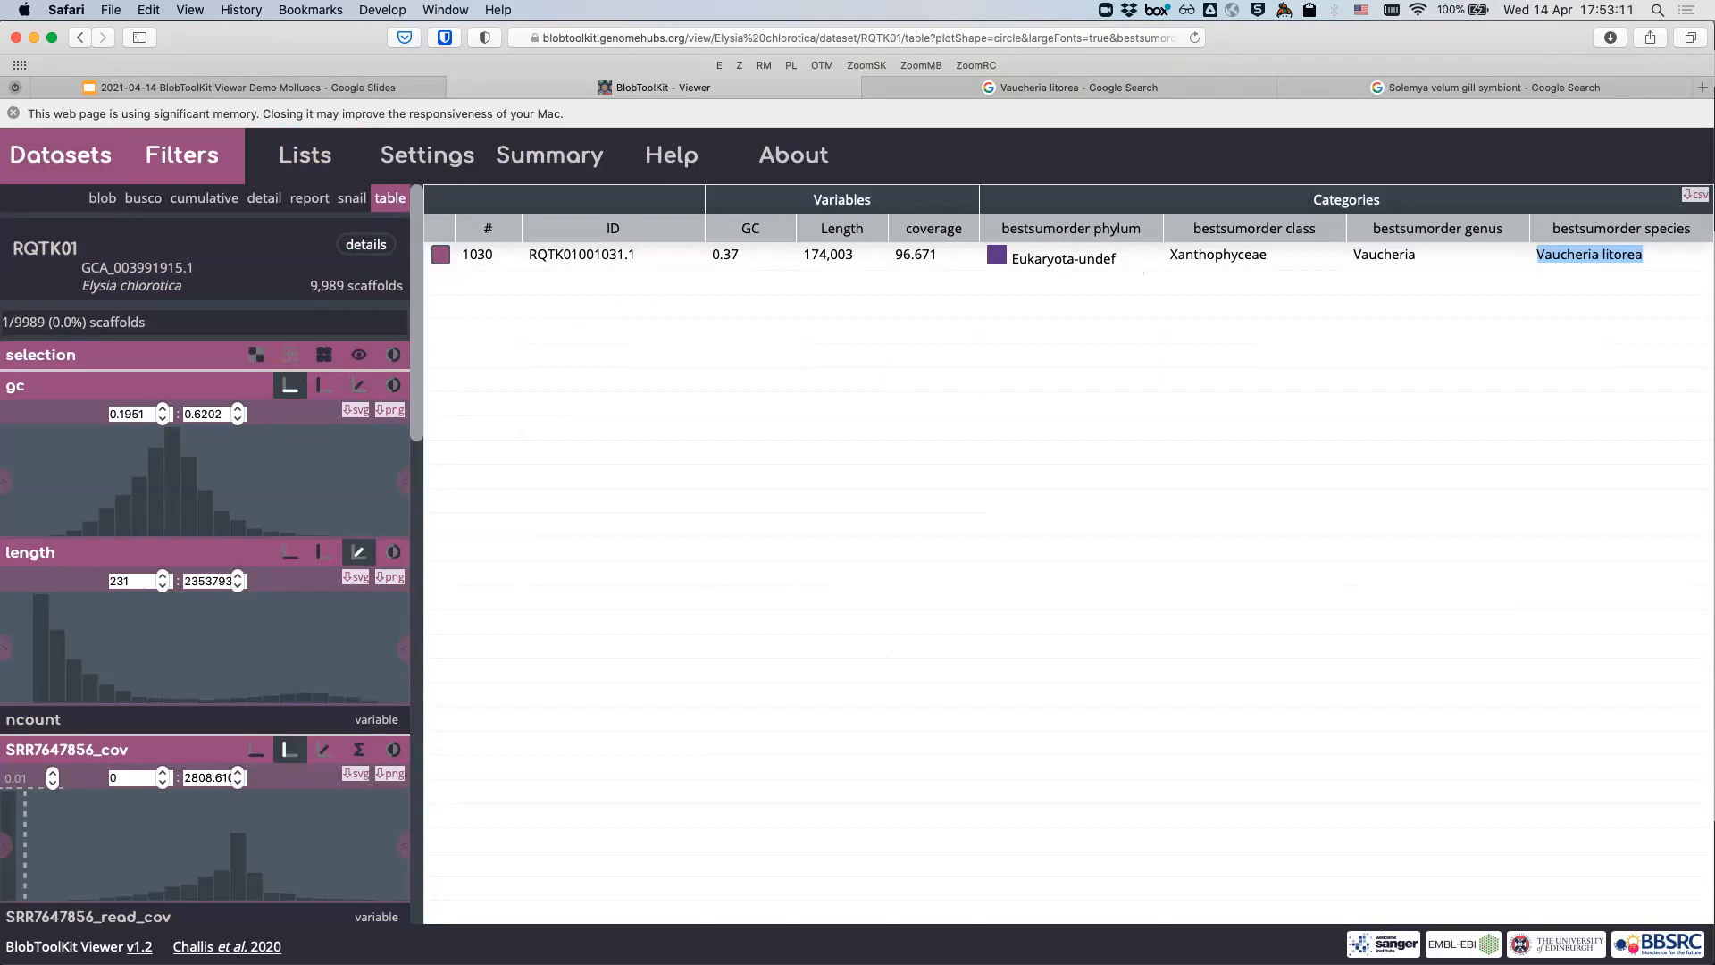
- Search the datasets for 'Conus consors' and choose the 'Conus consors [species]' suggestion
click(61, 156)
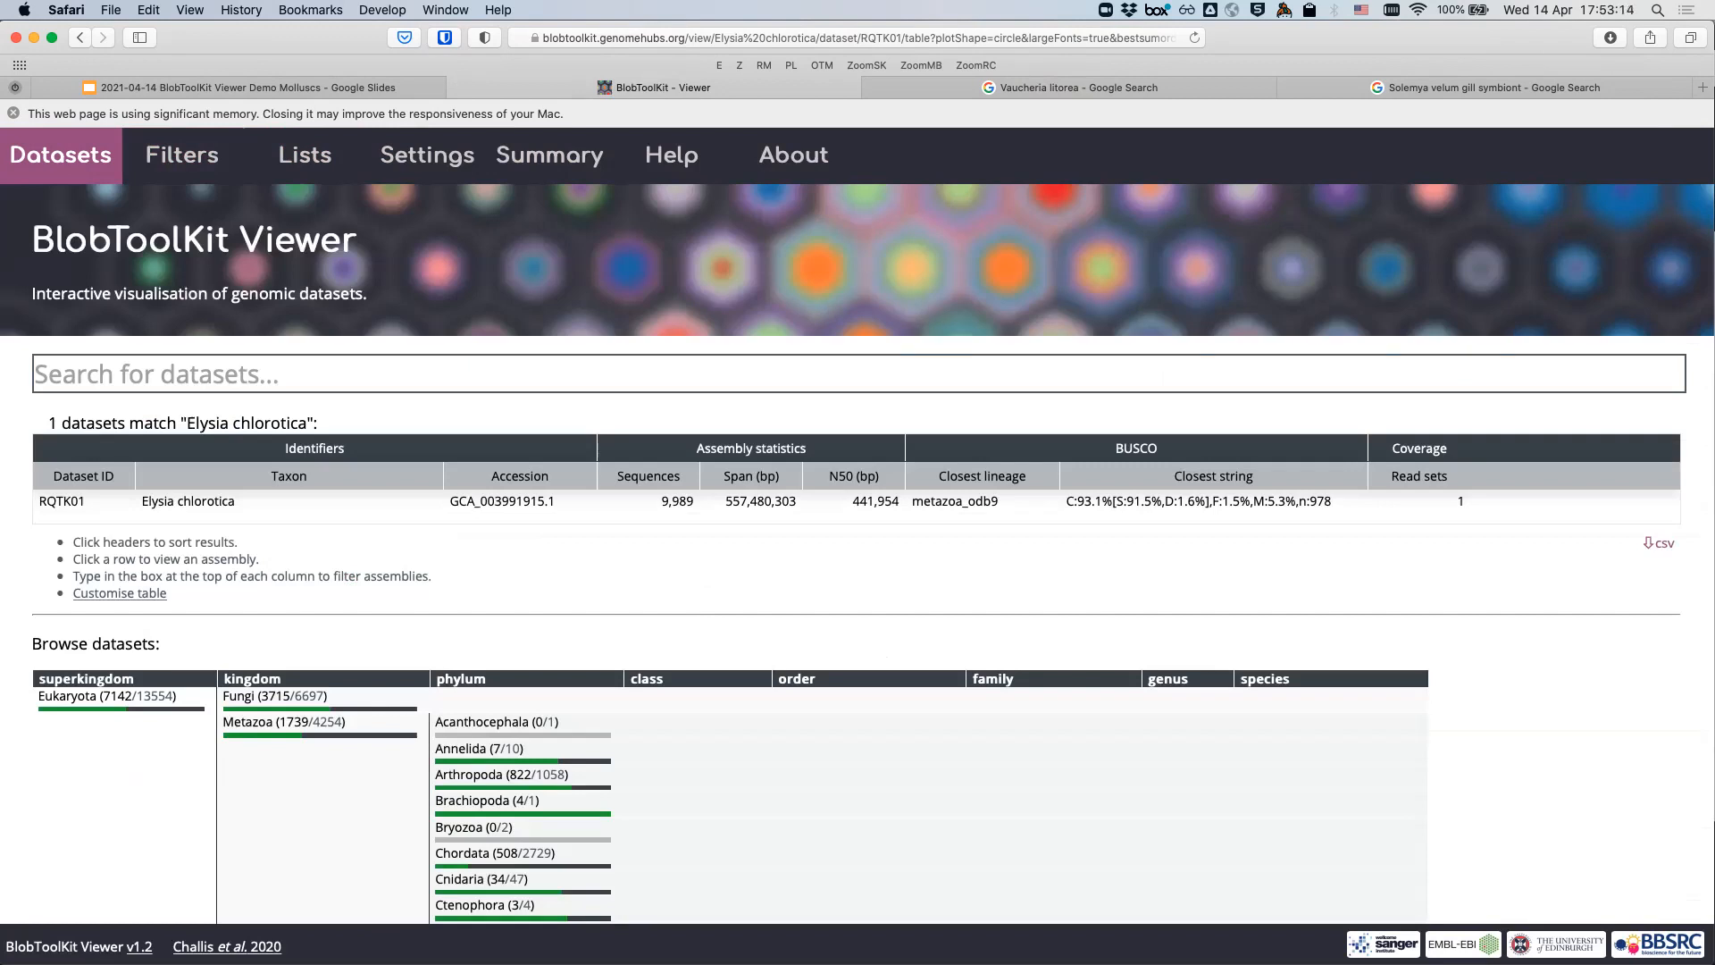
click(184, 374)
text(Con)
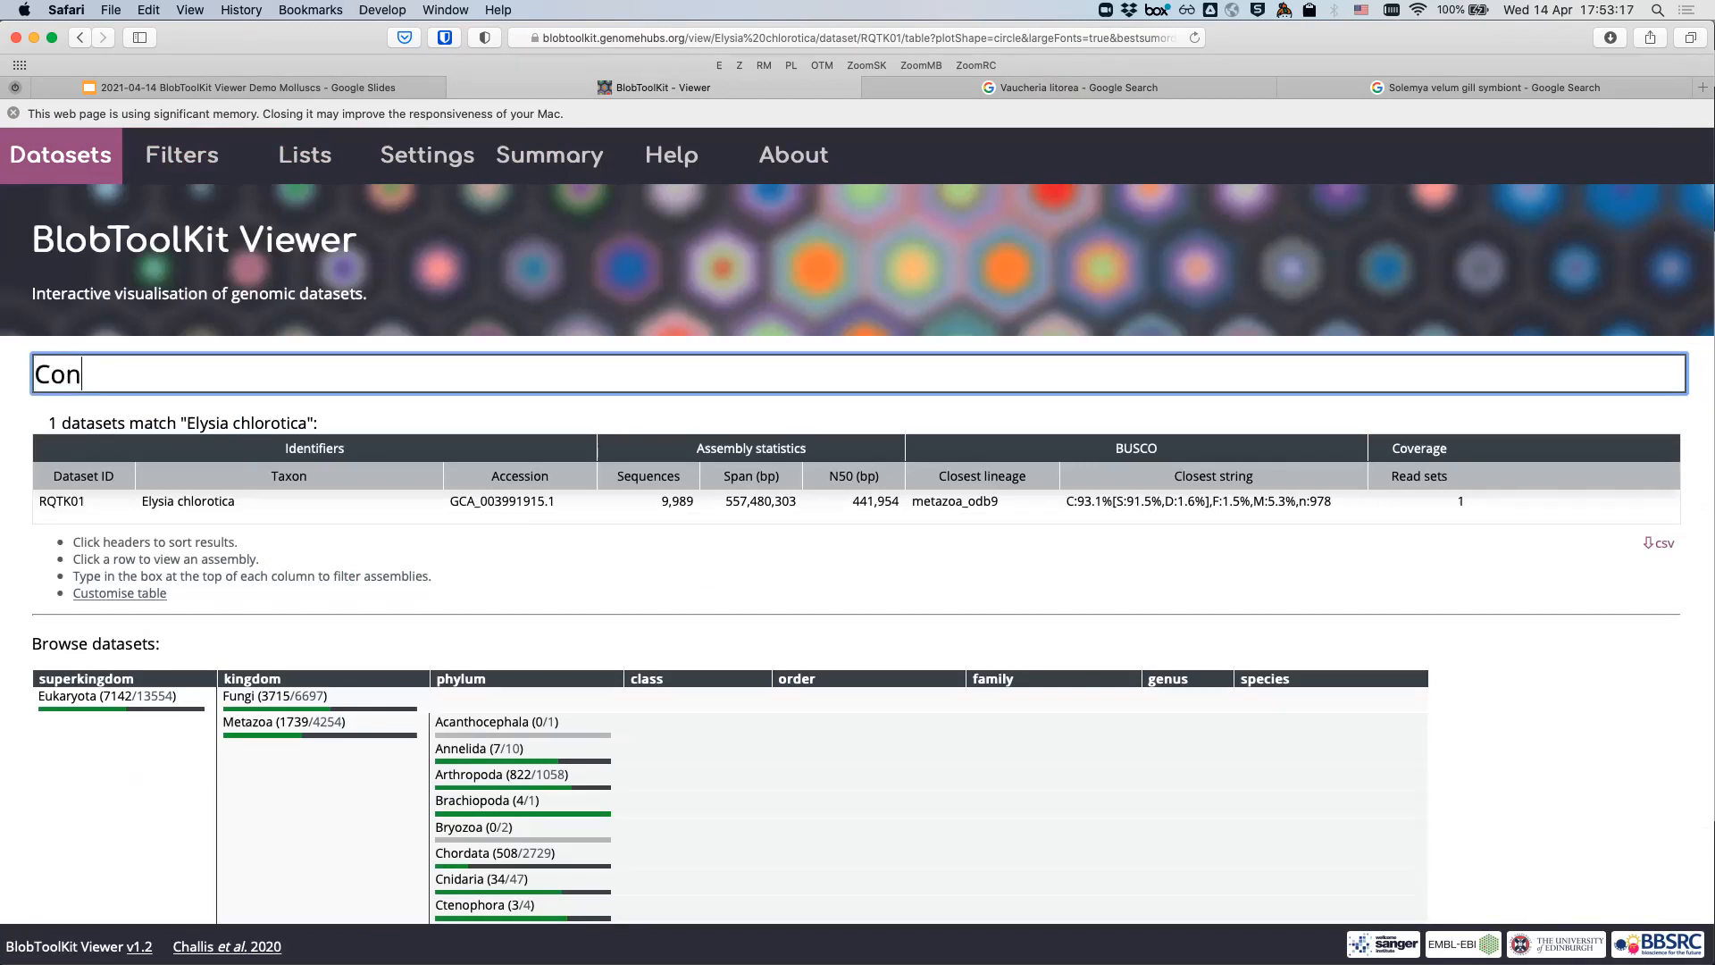
text(us consors)
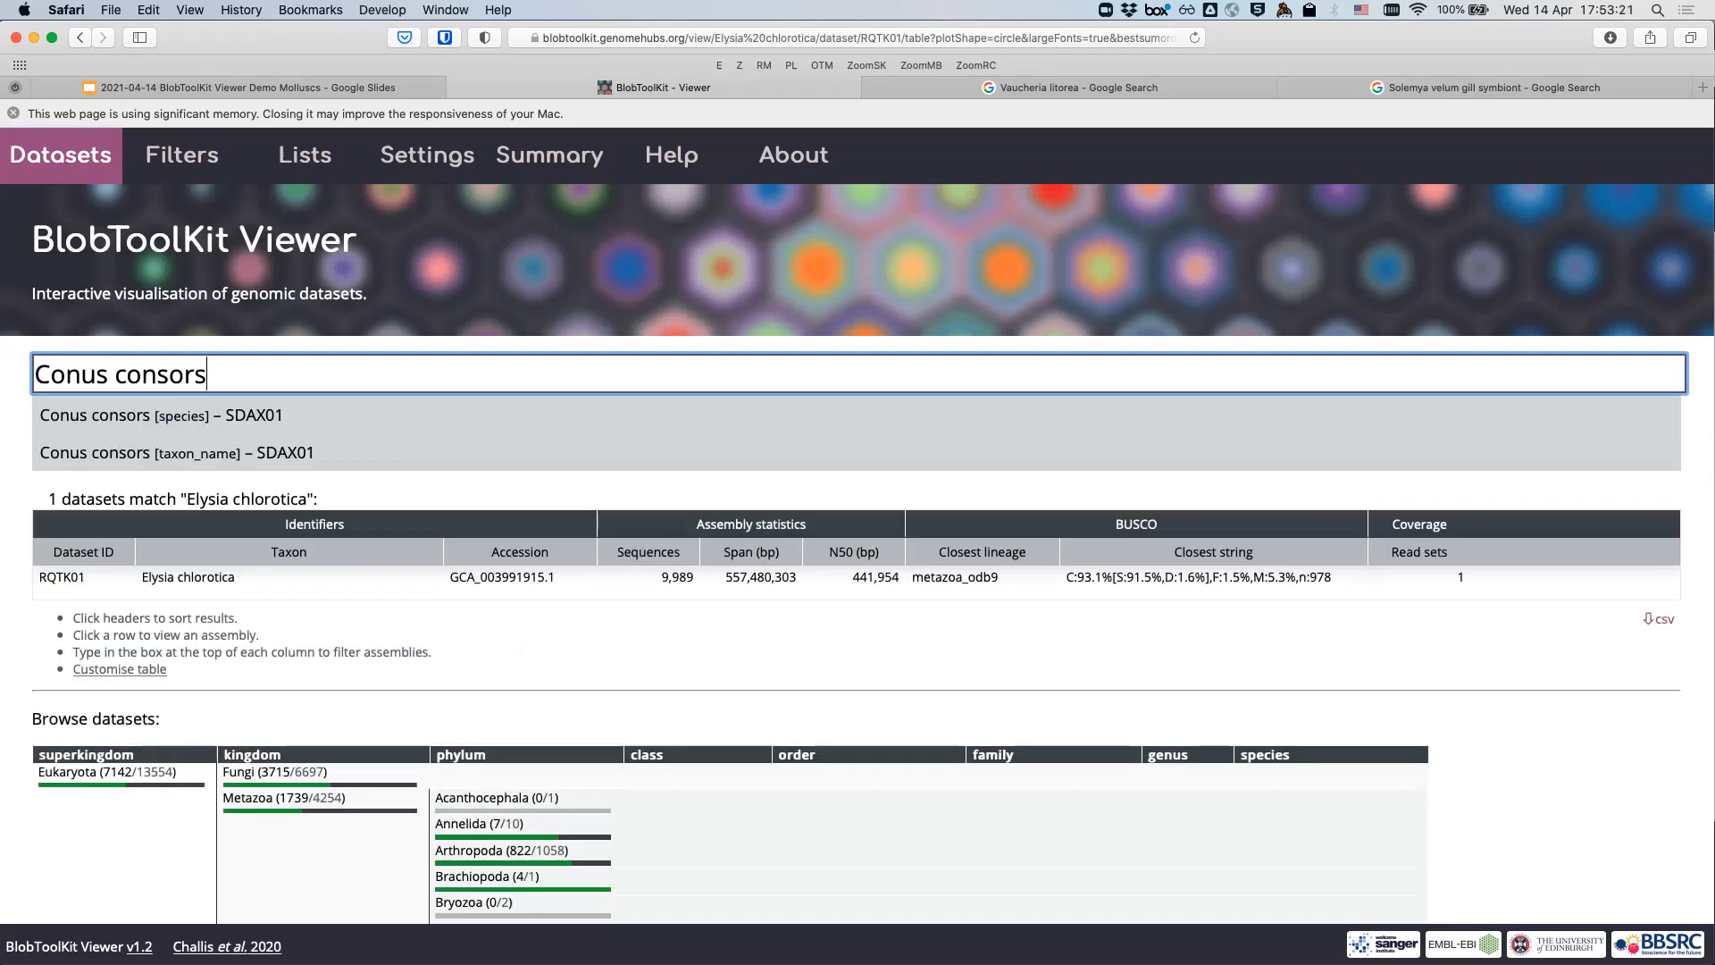
triple_click(184, 375)
key(super+c)
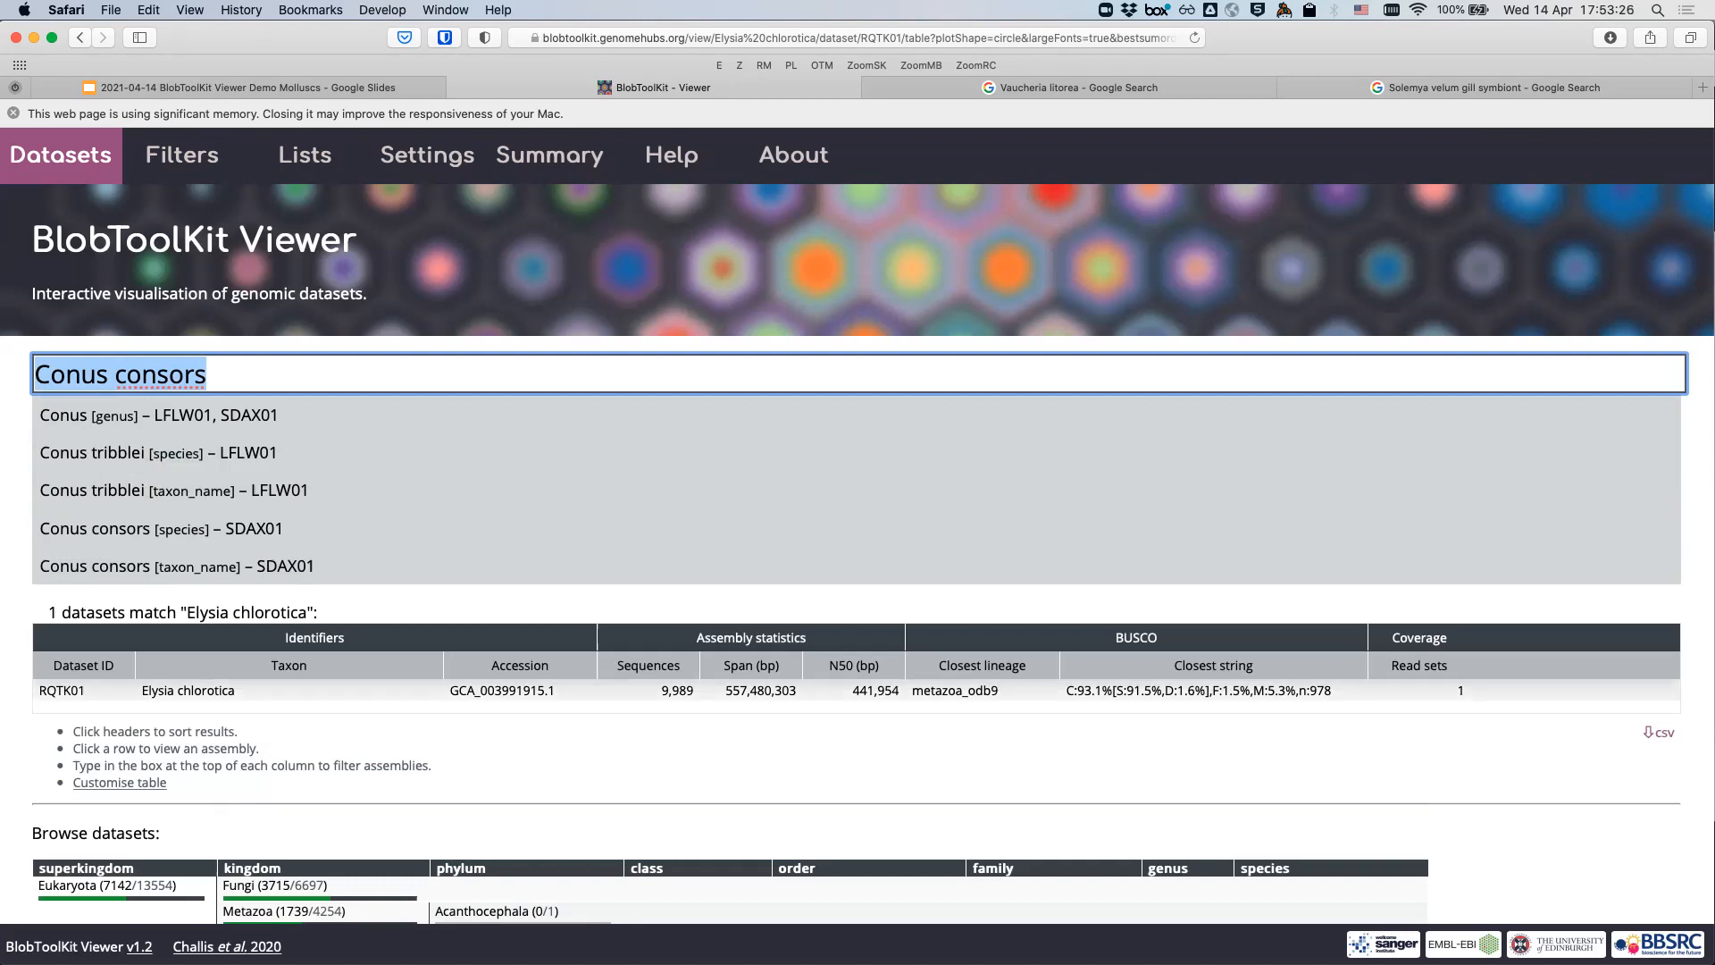
key(Down)
key(Down)
key(Down)
key(Down)
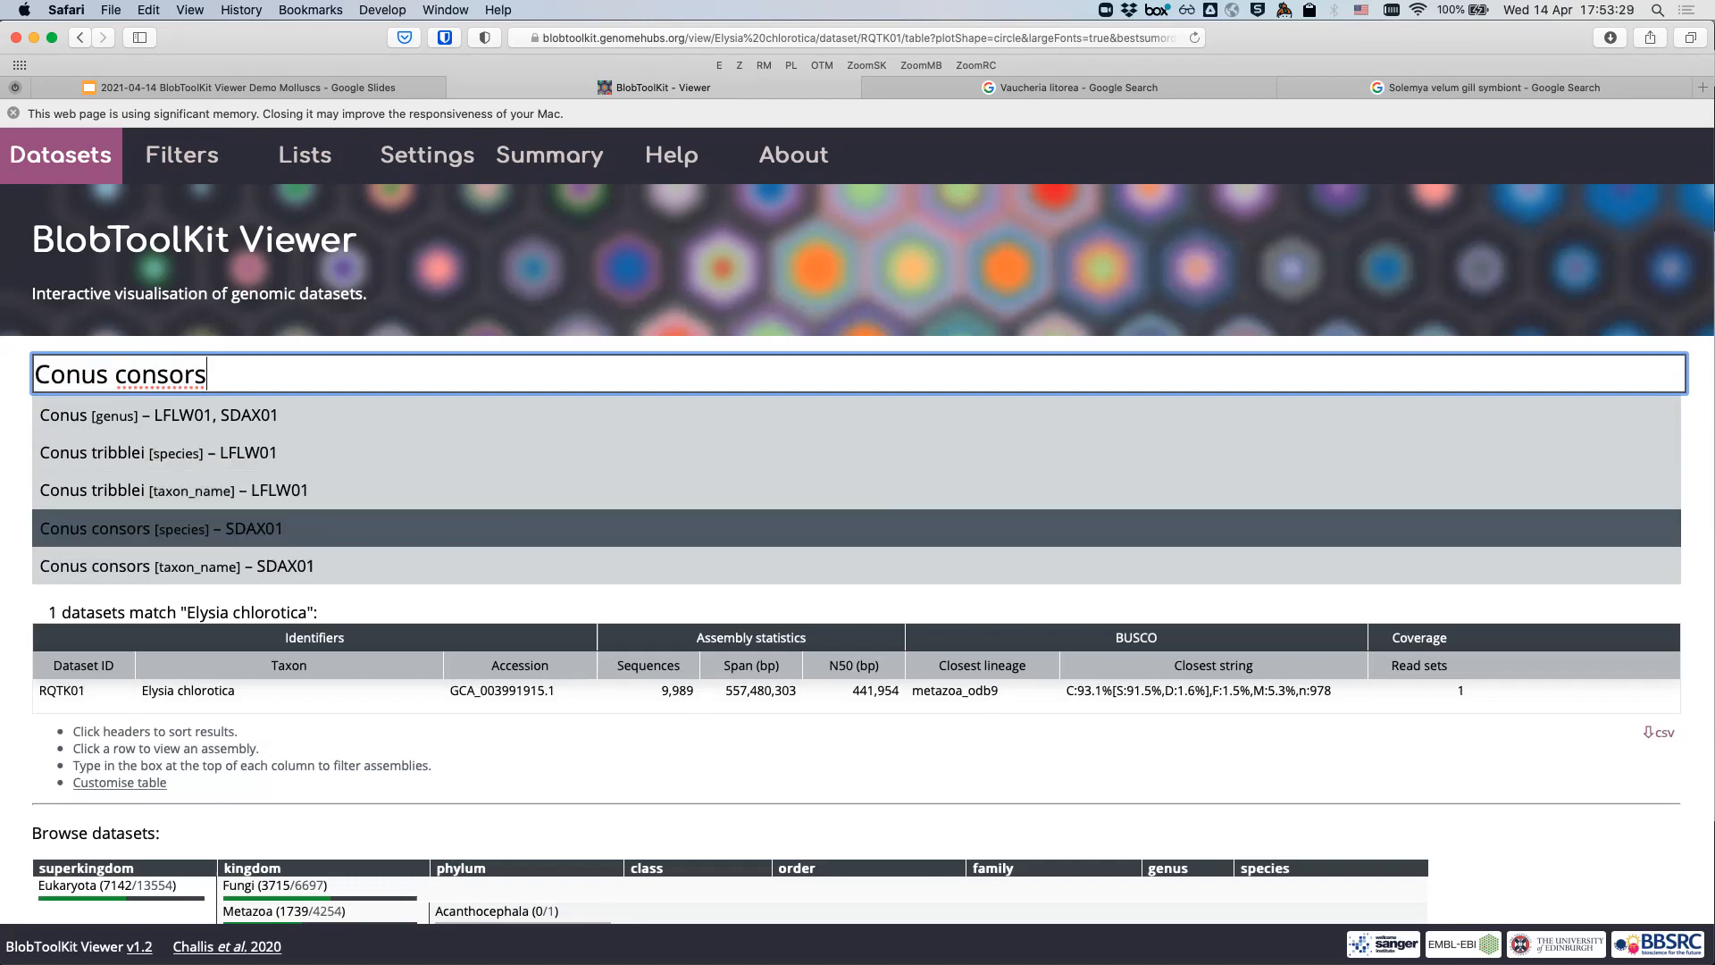
key(Return)
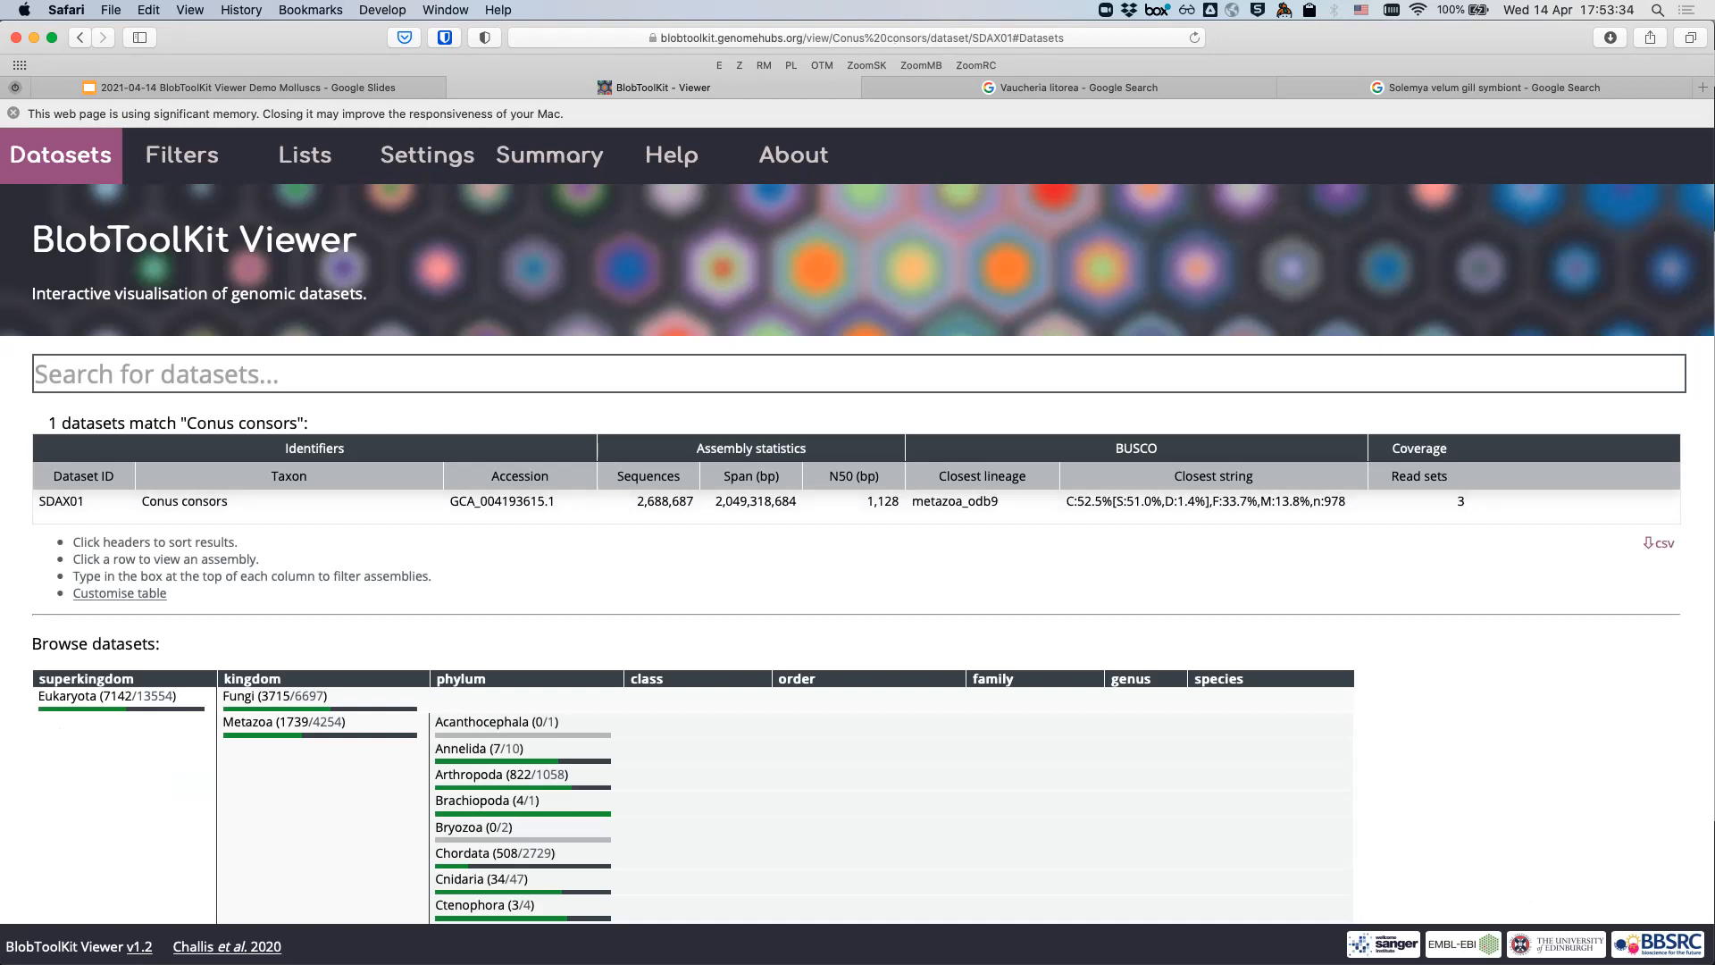
scroll(857, 535, down, 10)
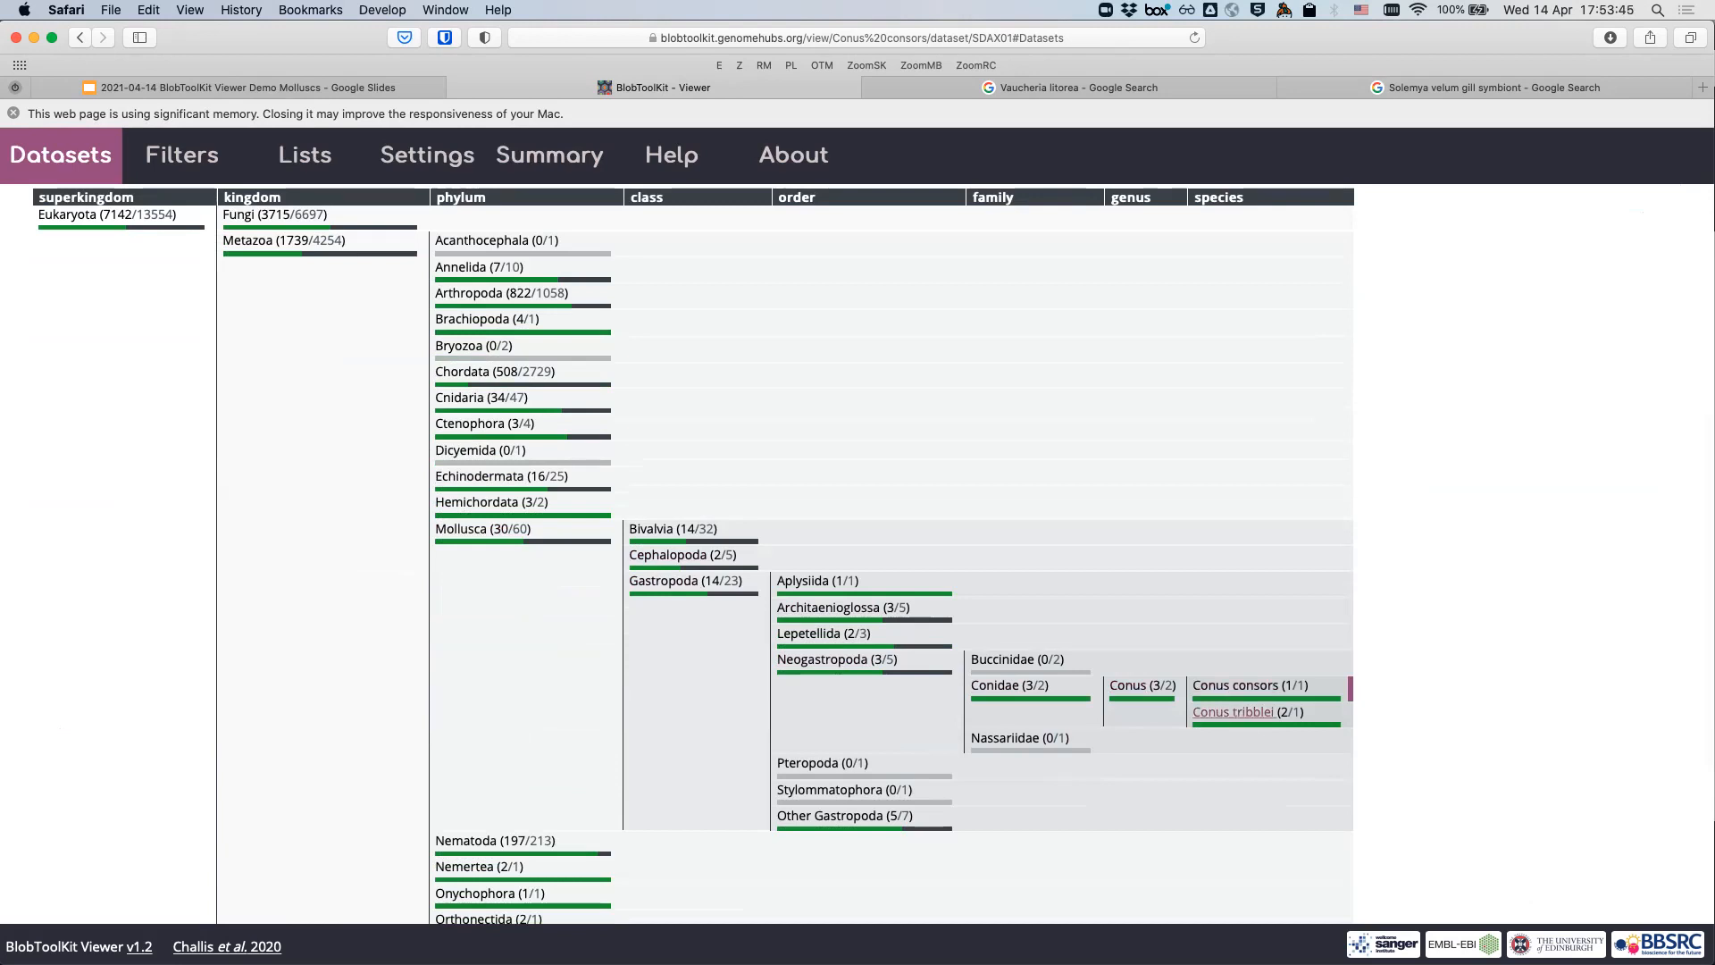
scroll(857, 554, up, 5)
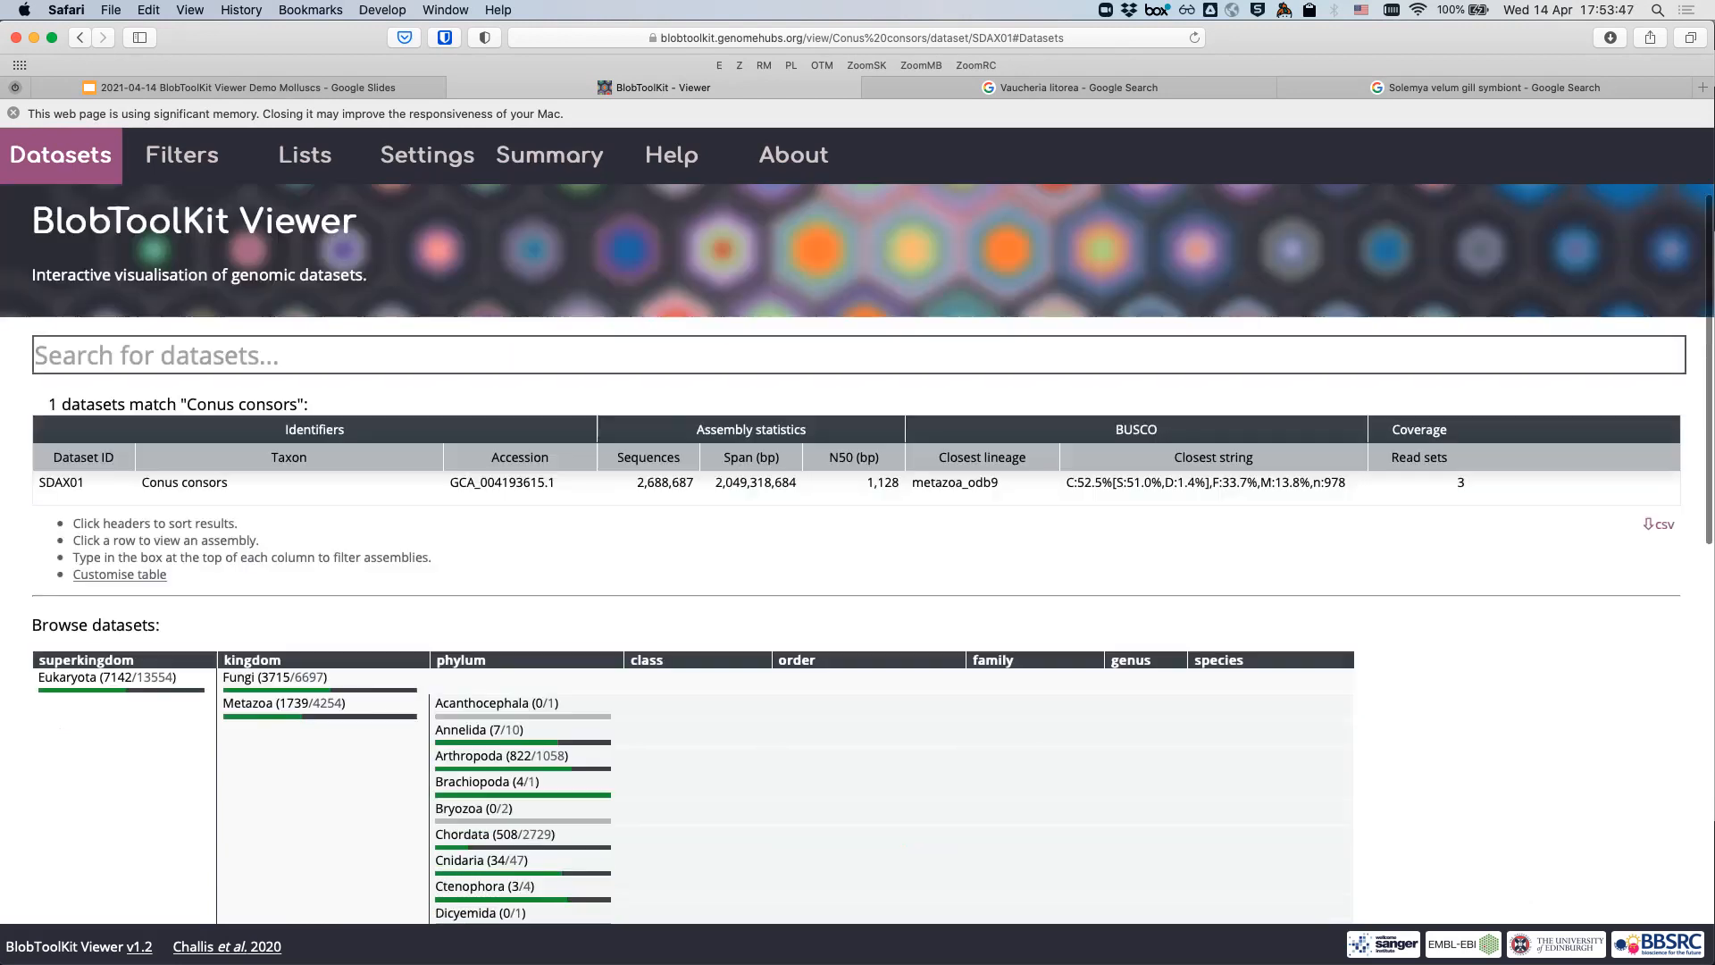
scroll(857, 553, up, 1)
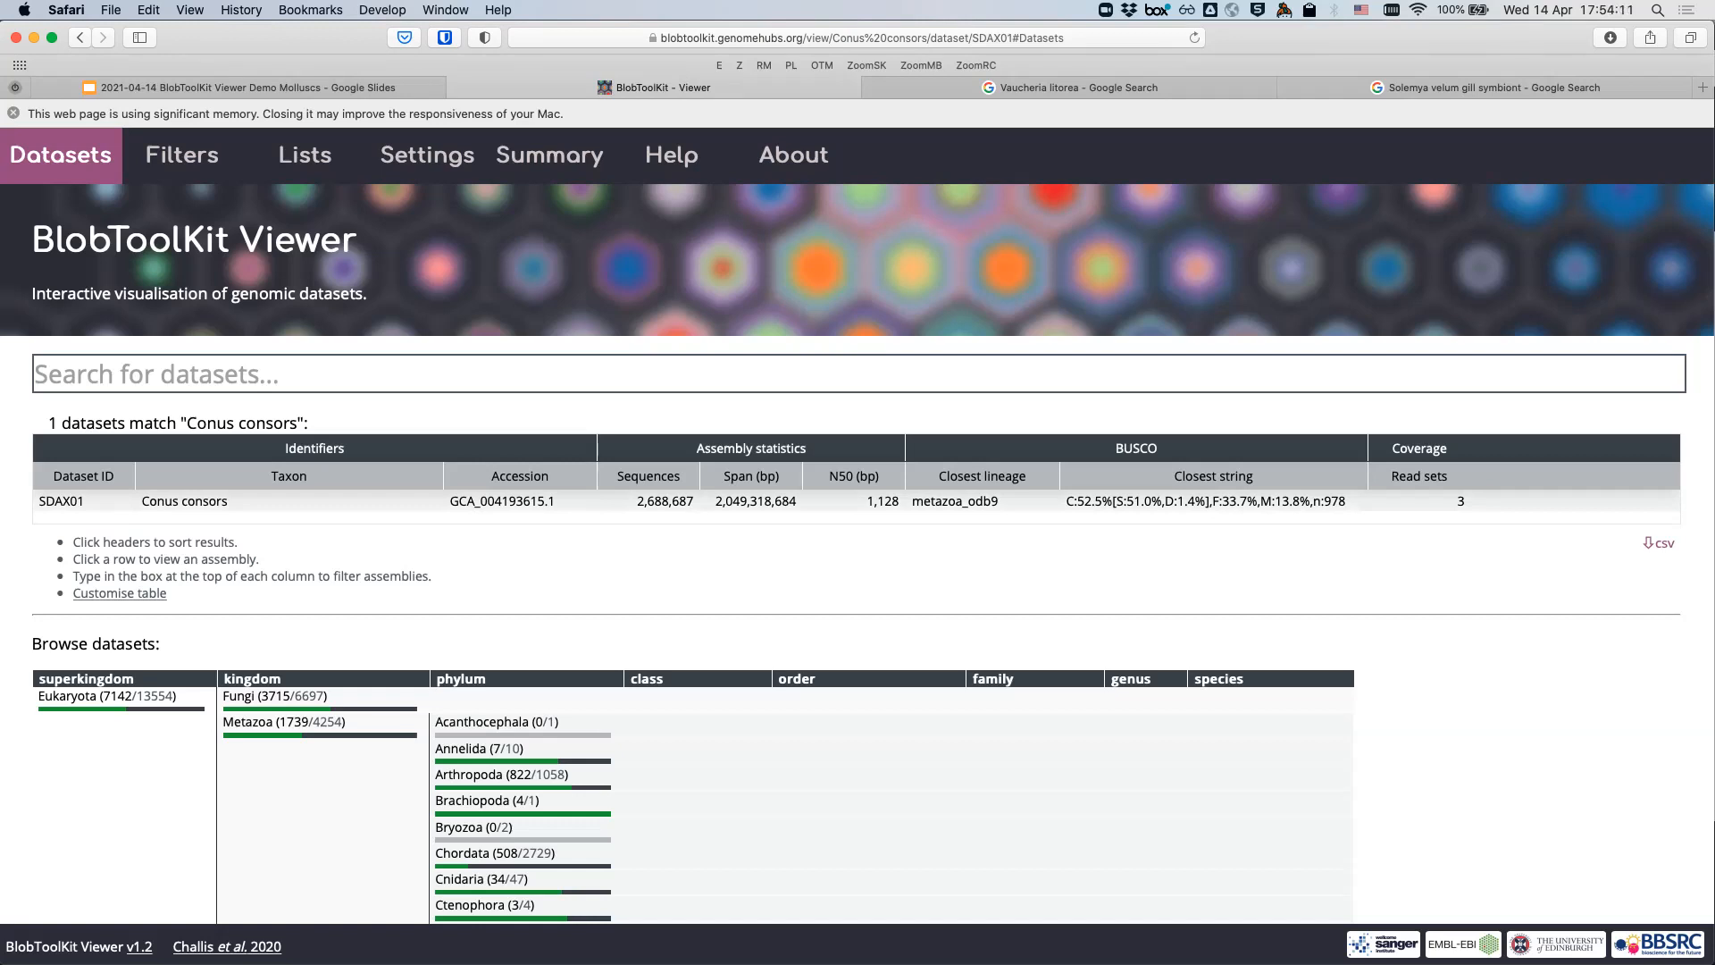
- Open the SDAX01 assembly from the results table, loading its static blob plot
click(268, 502)
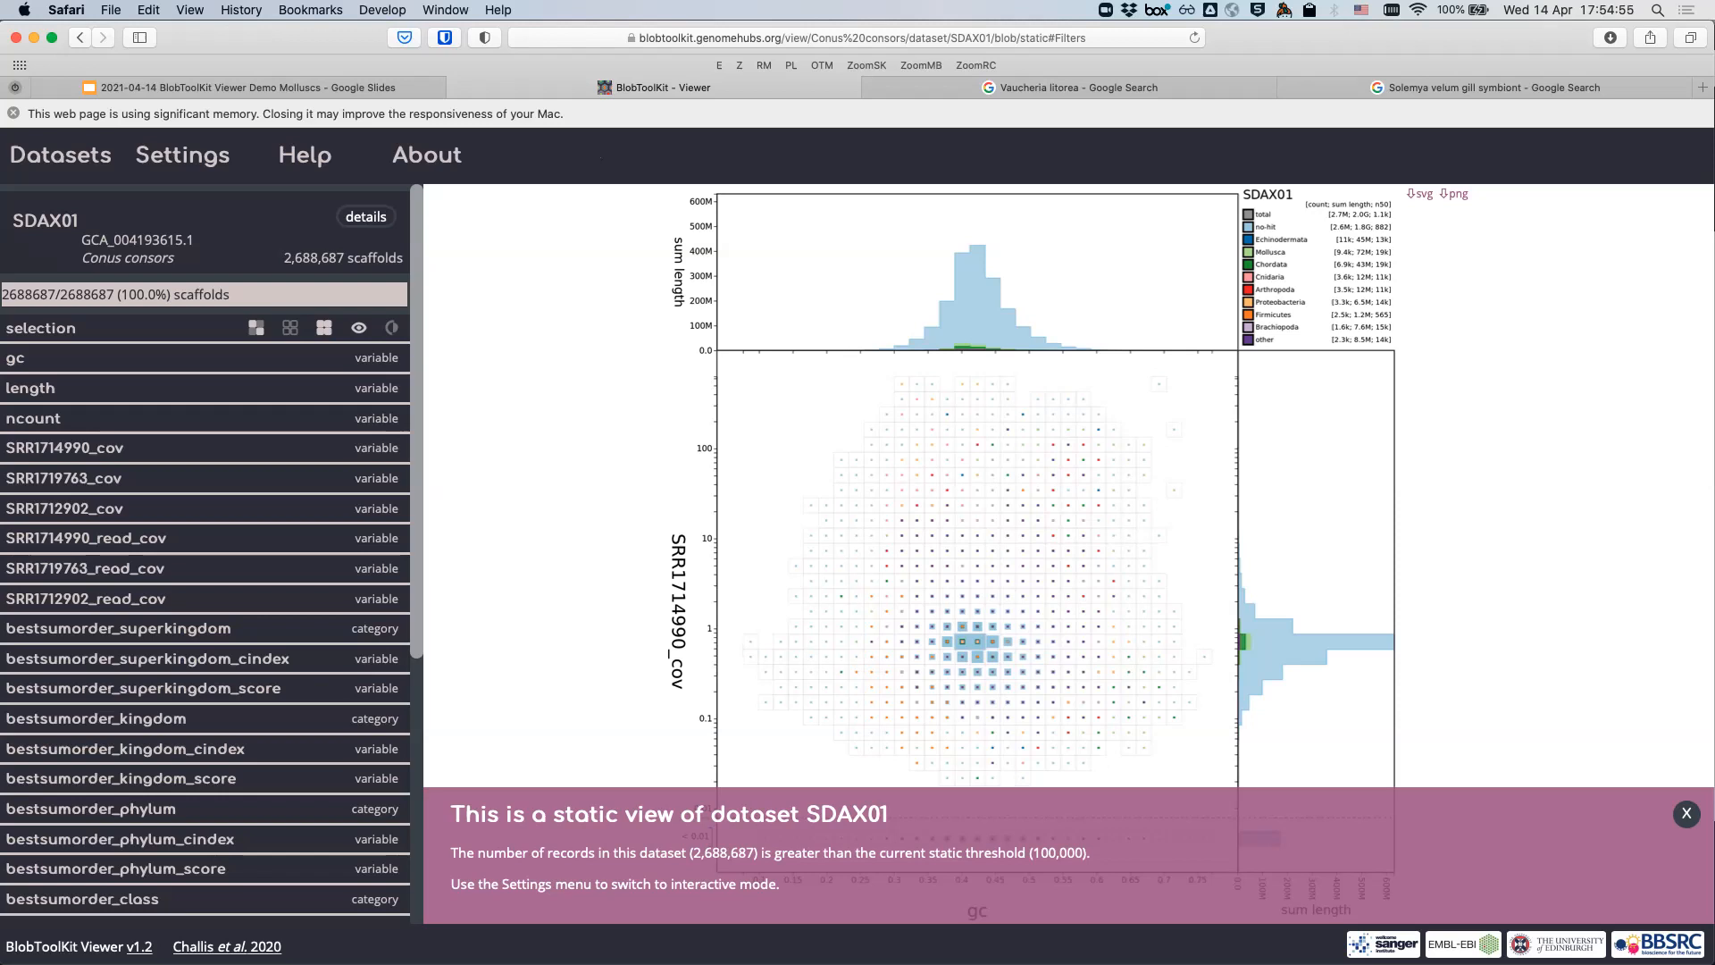
- In Settings, switch the SDAX01 plot to interactive mode and draw scaffolds as circles
click(182, 154)
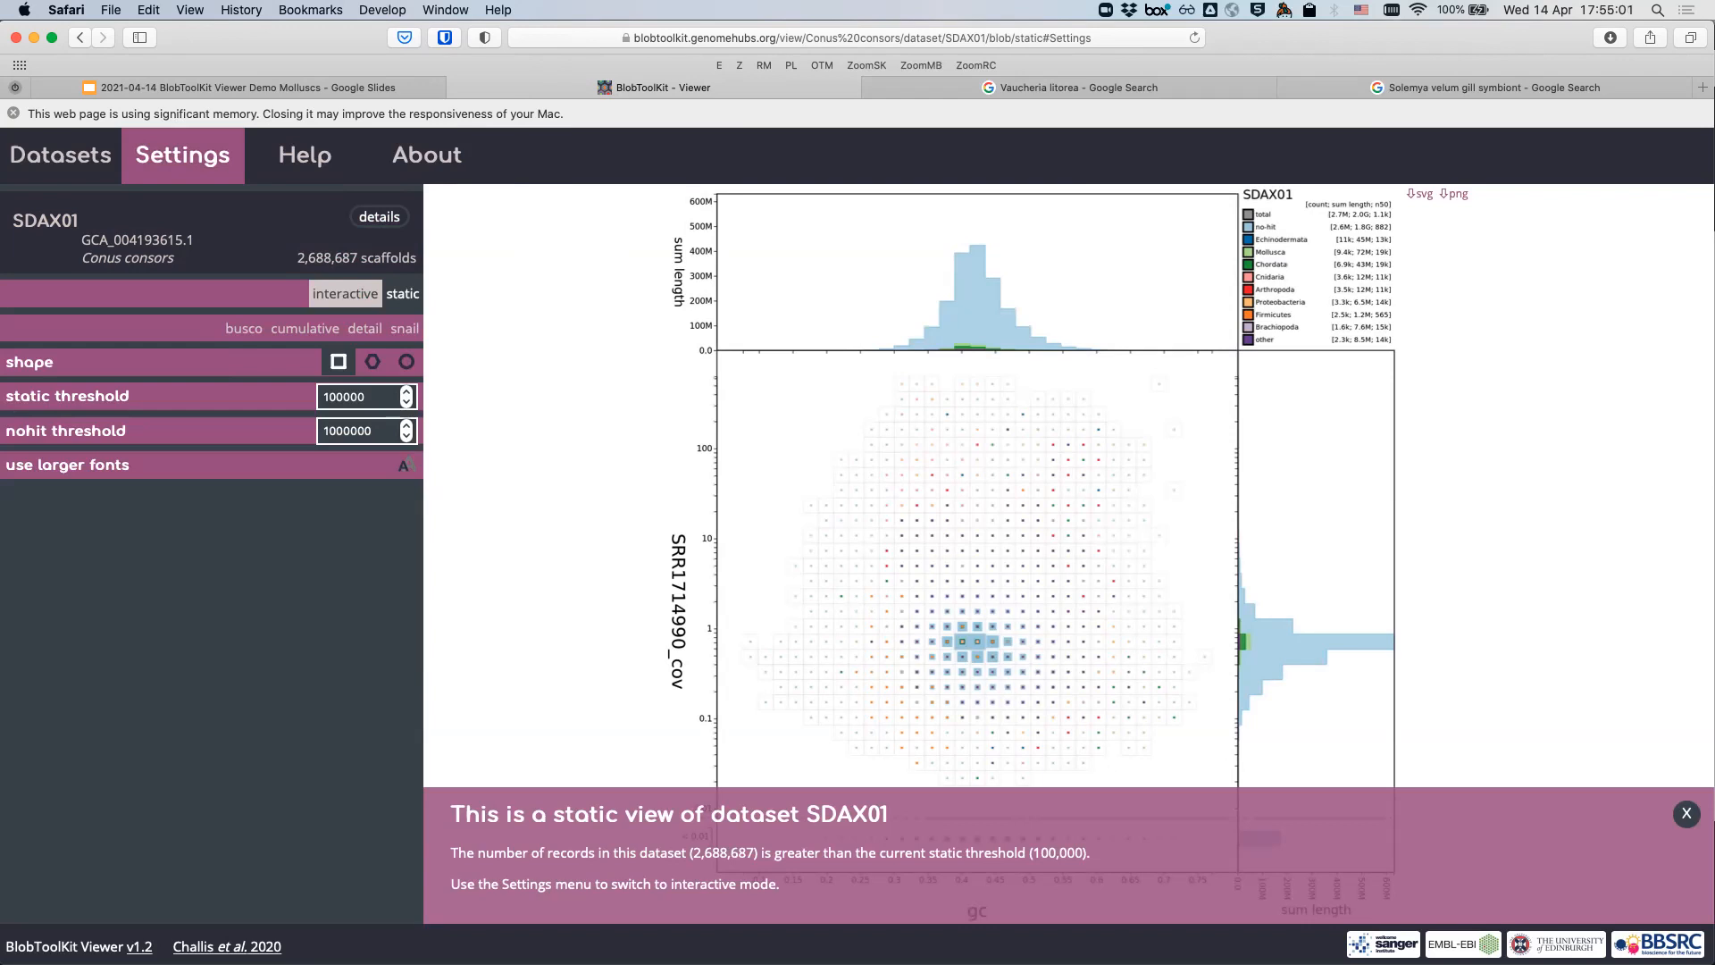
click(346, 294)
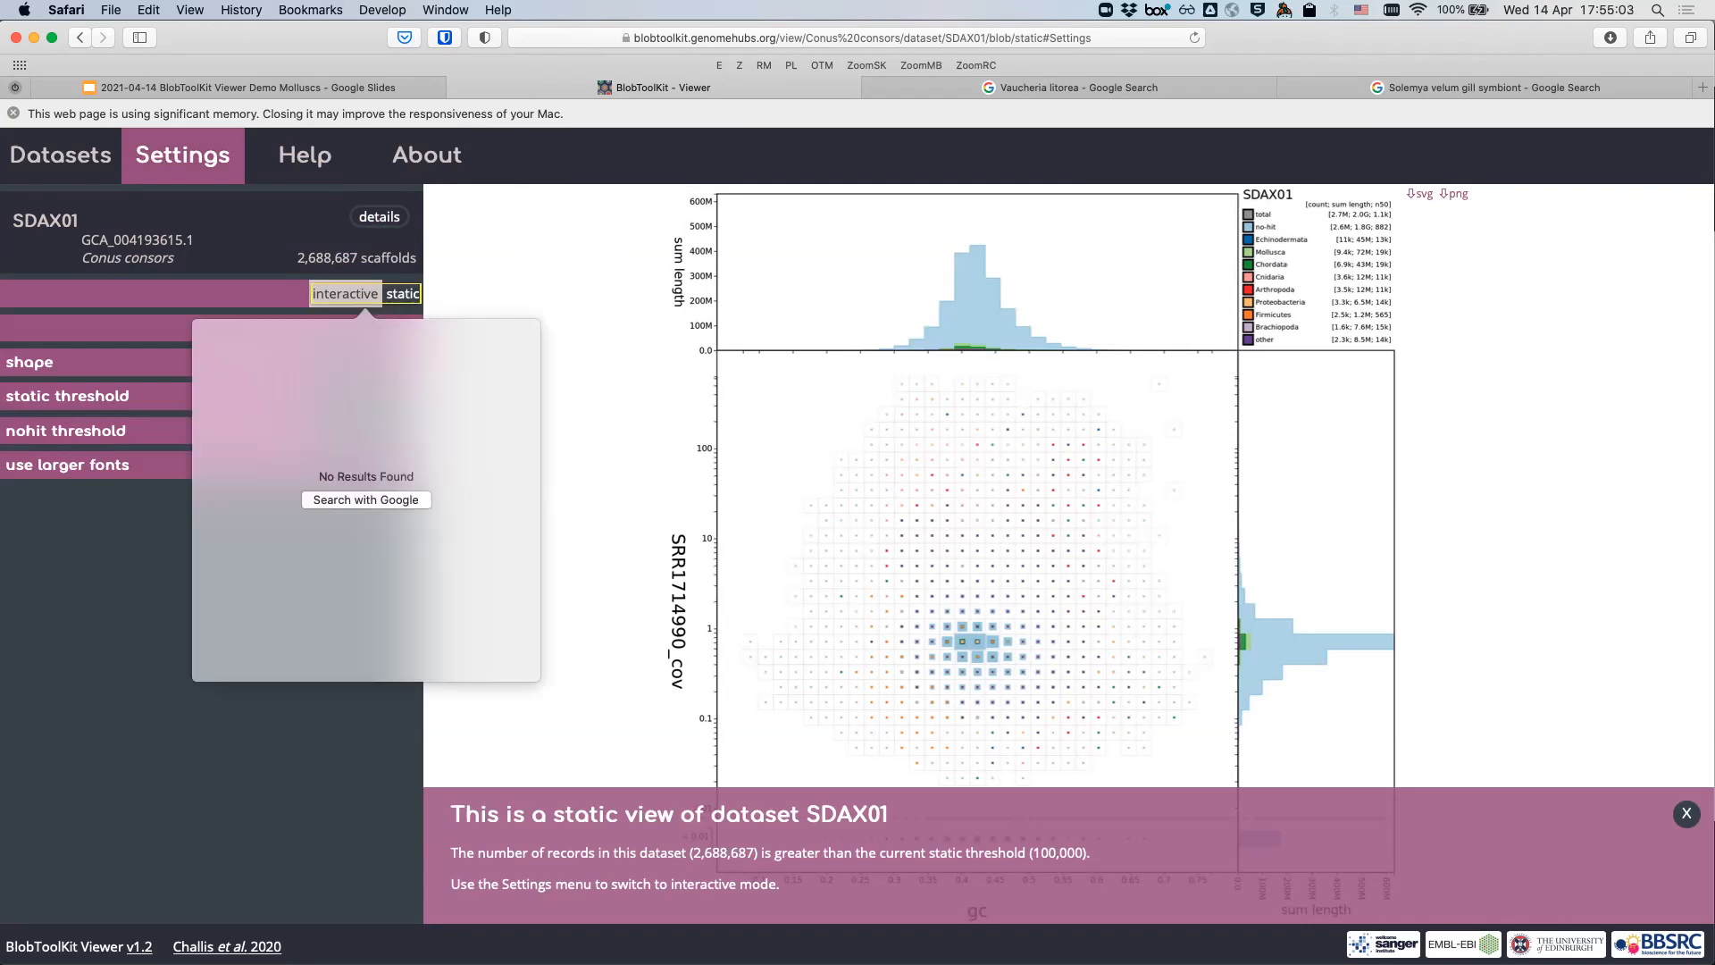
click(345, 294)
click(345, 294)
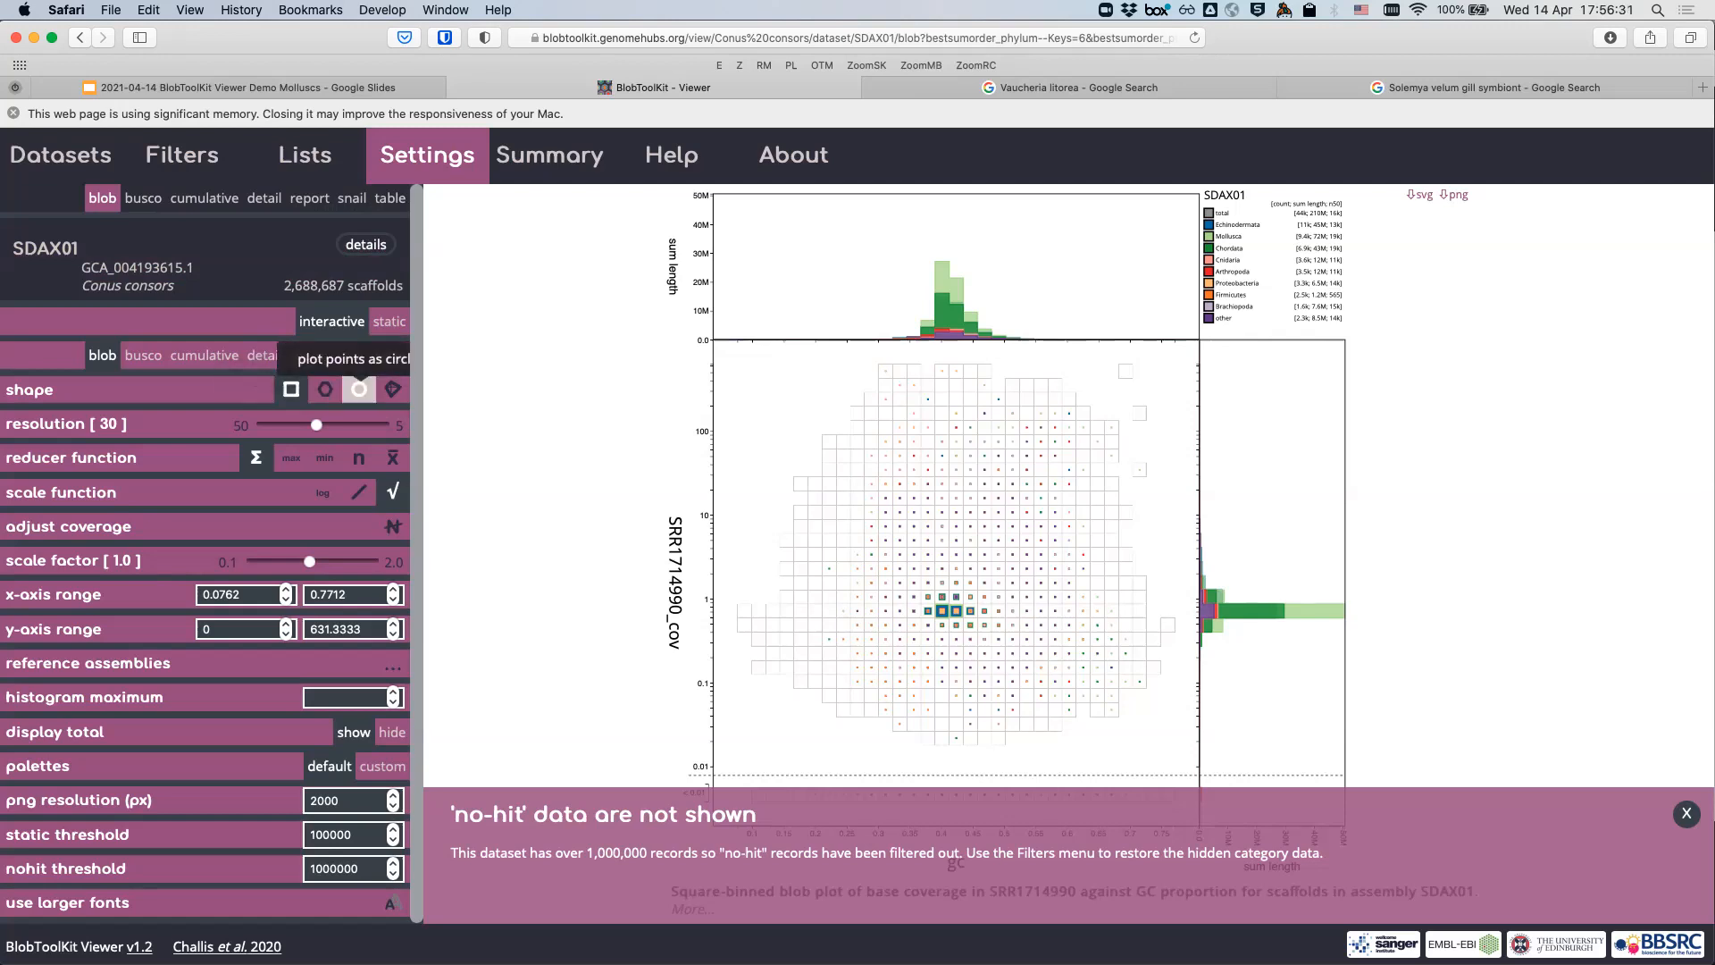
click(358, 388)
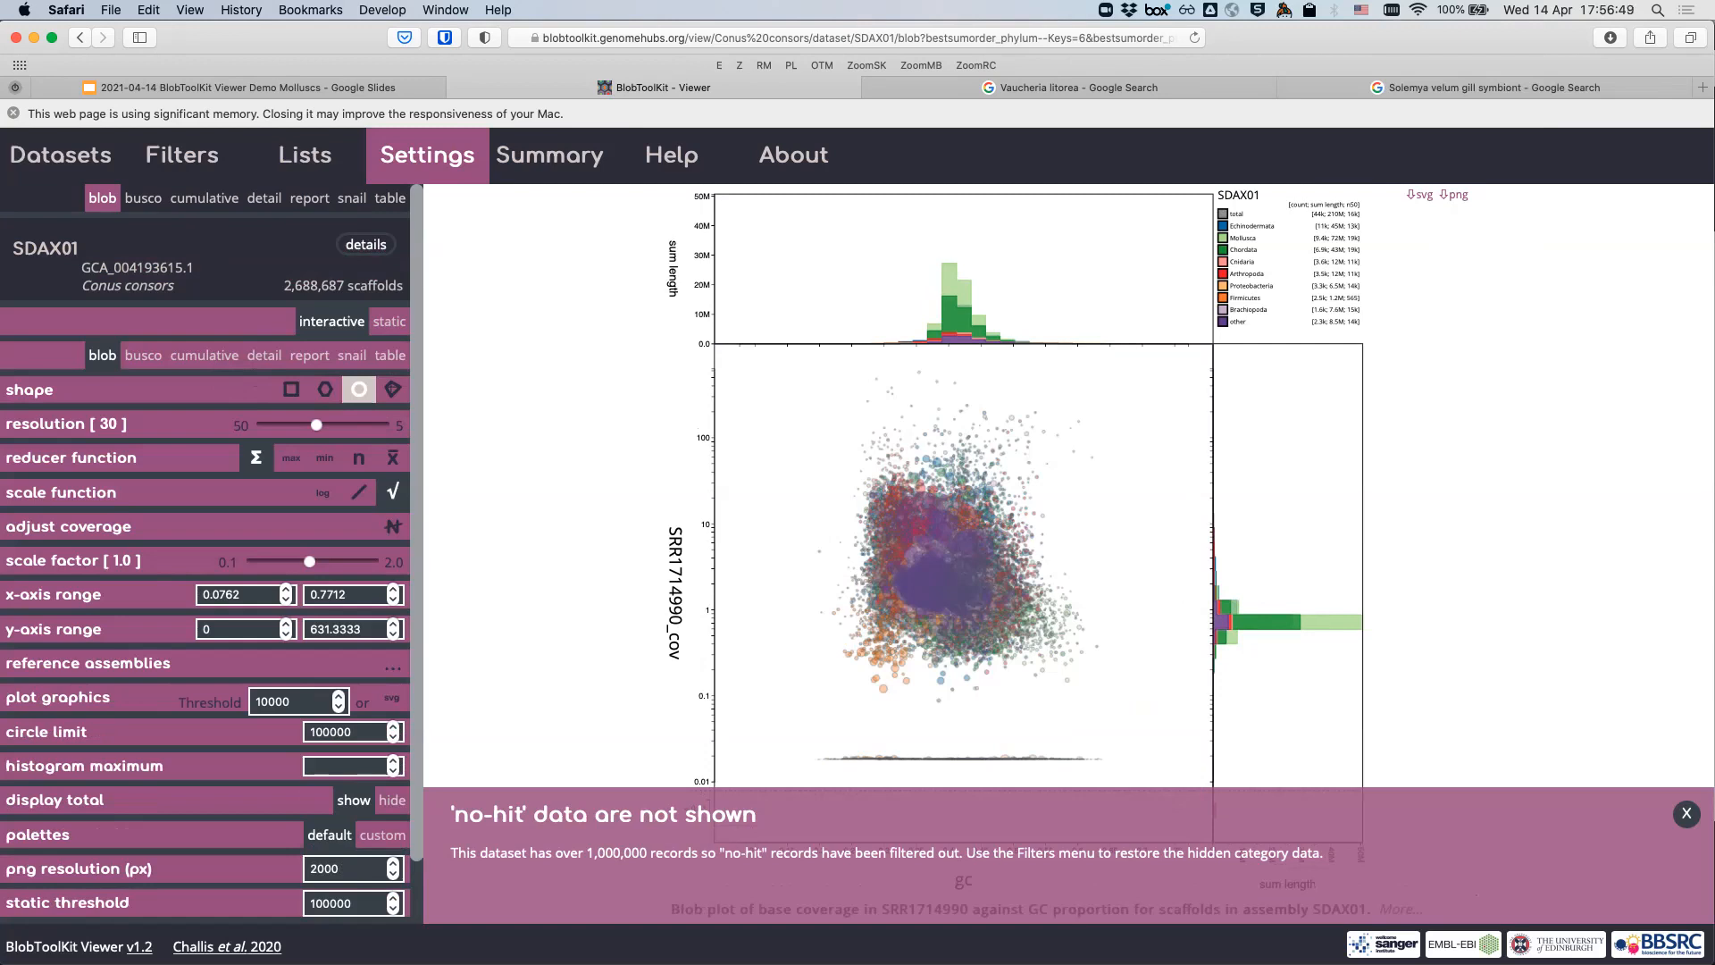
- Open the SDAX01 filter settings and scroll the sidebar down to bestsumorder_phylum
scroll(212, 554, down, 2)
scroll(212, 554, up, 2)
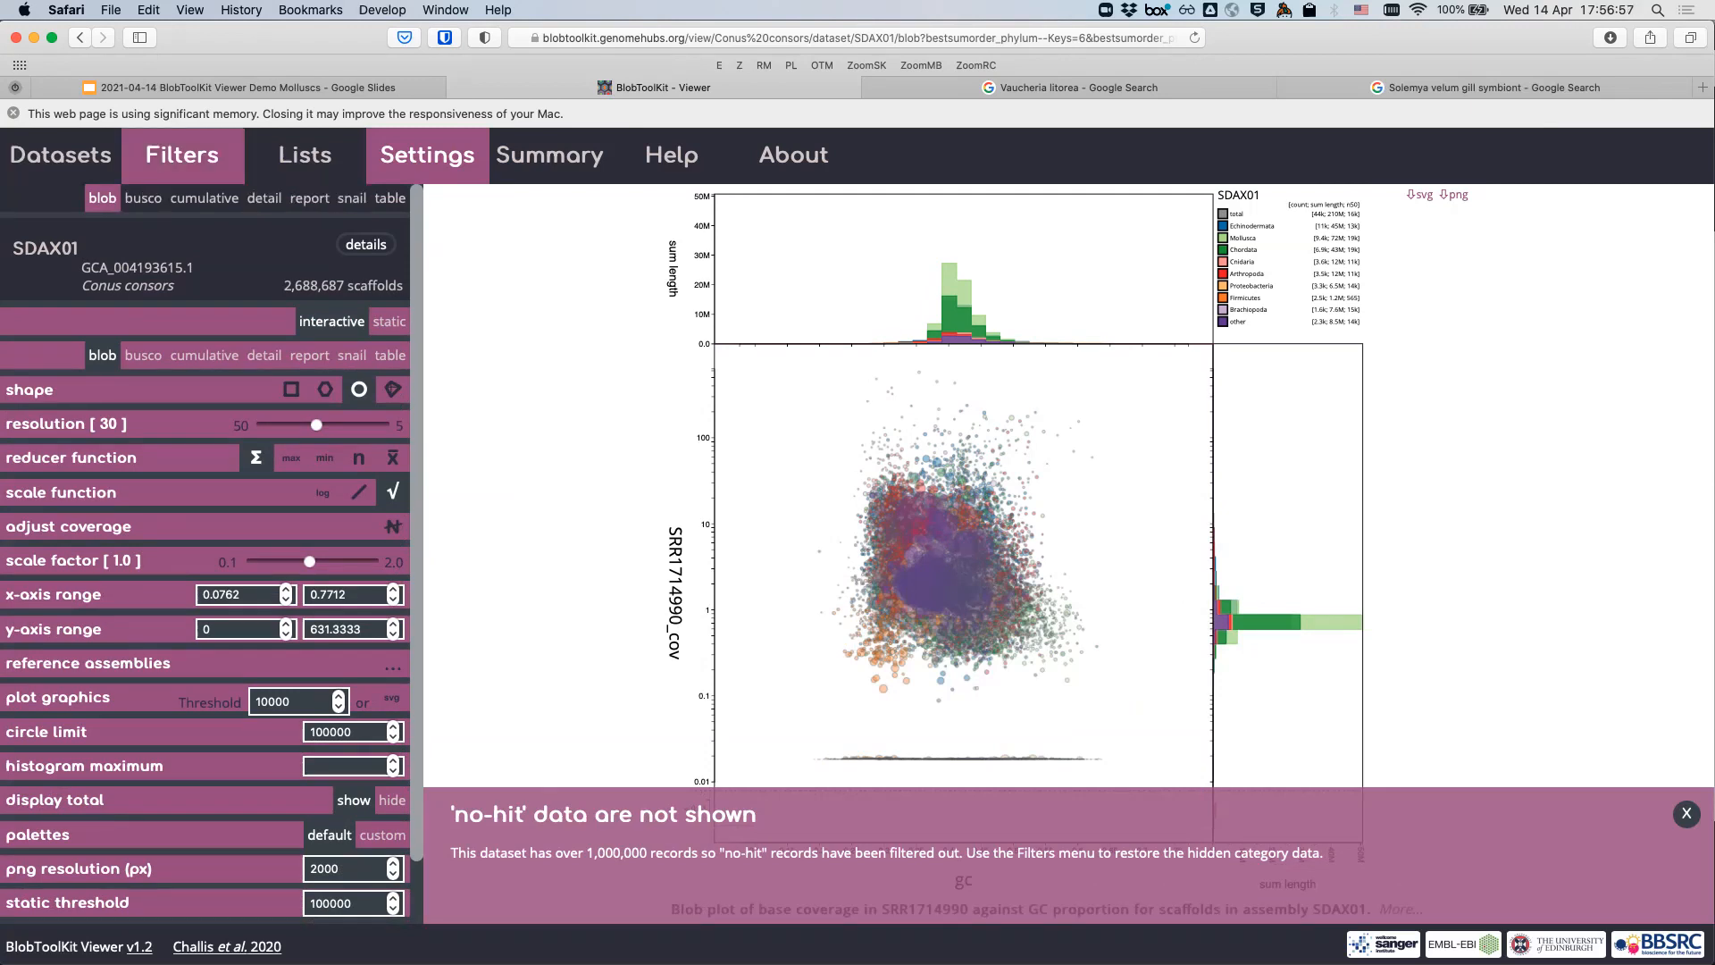
click(182, 154)
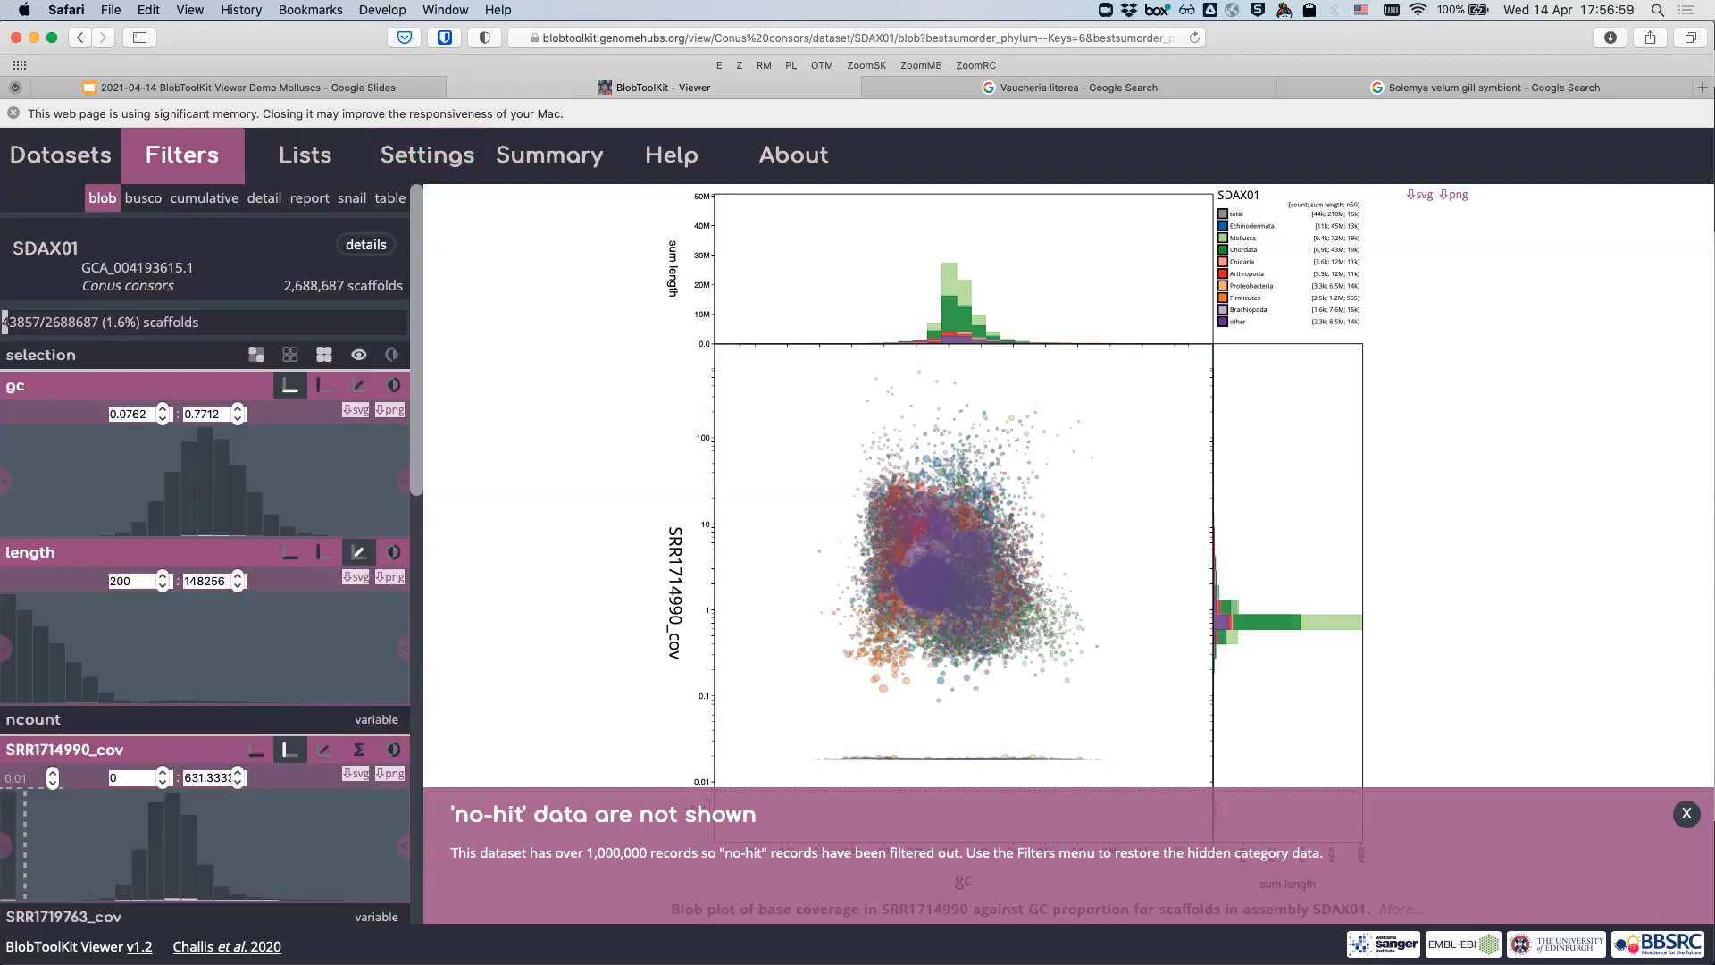
scroll(130, 543, down, 10)
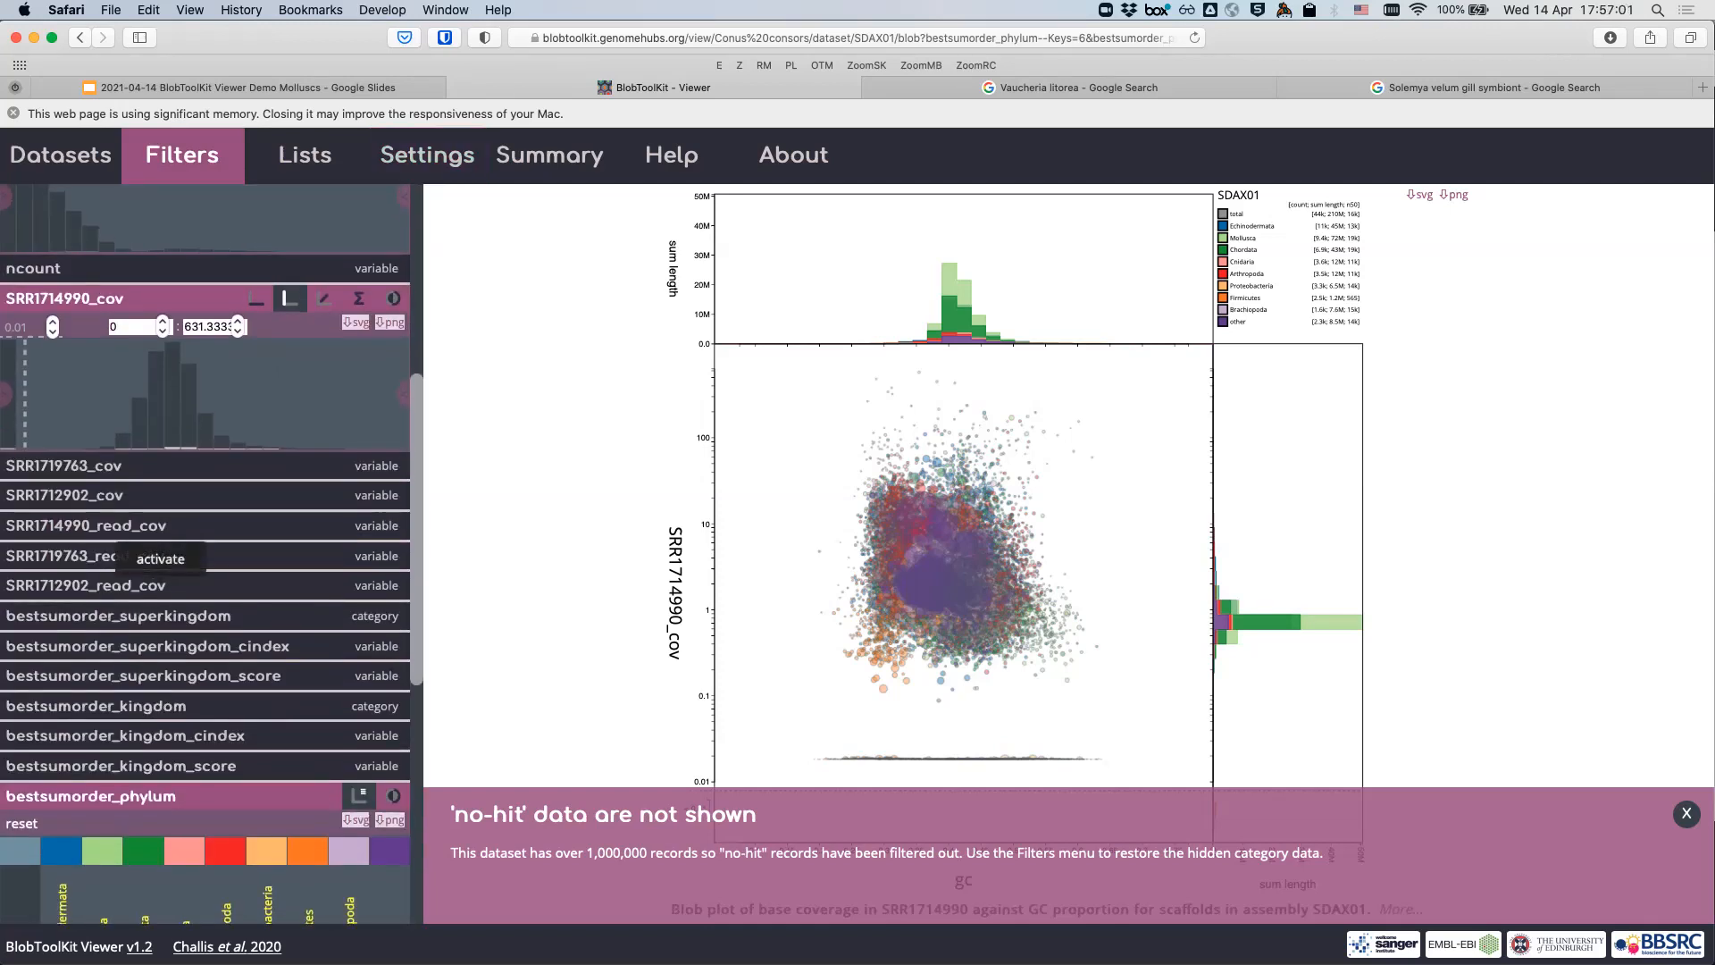
scroll(152, 541, down, 5)
scroll(151, 542, up, 5)
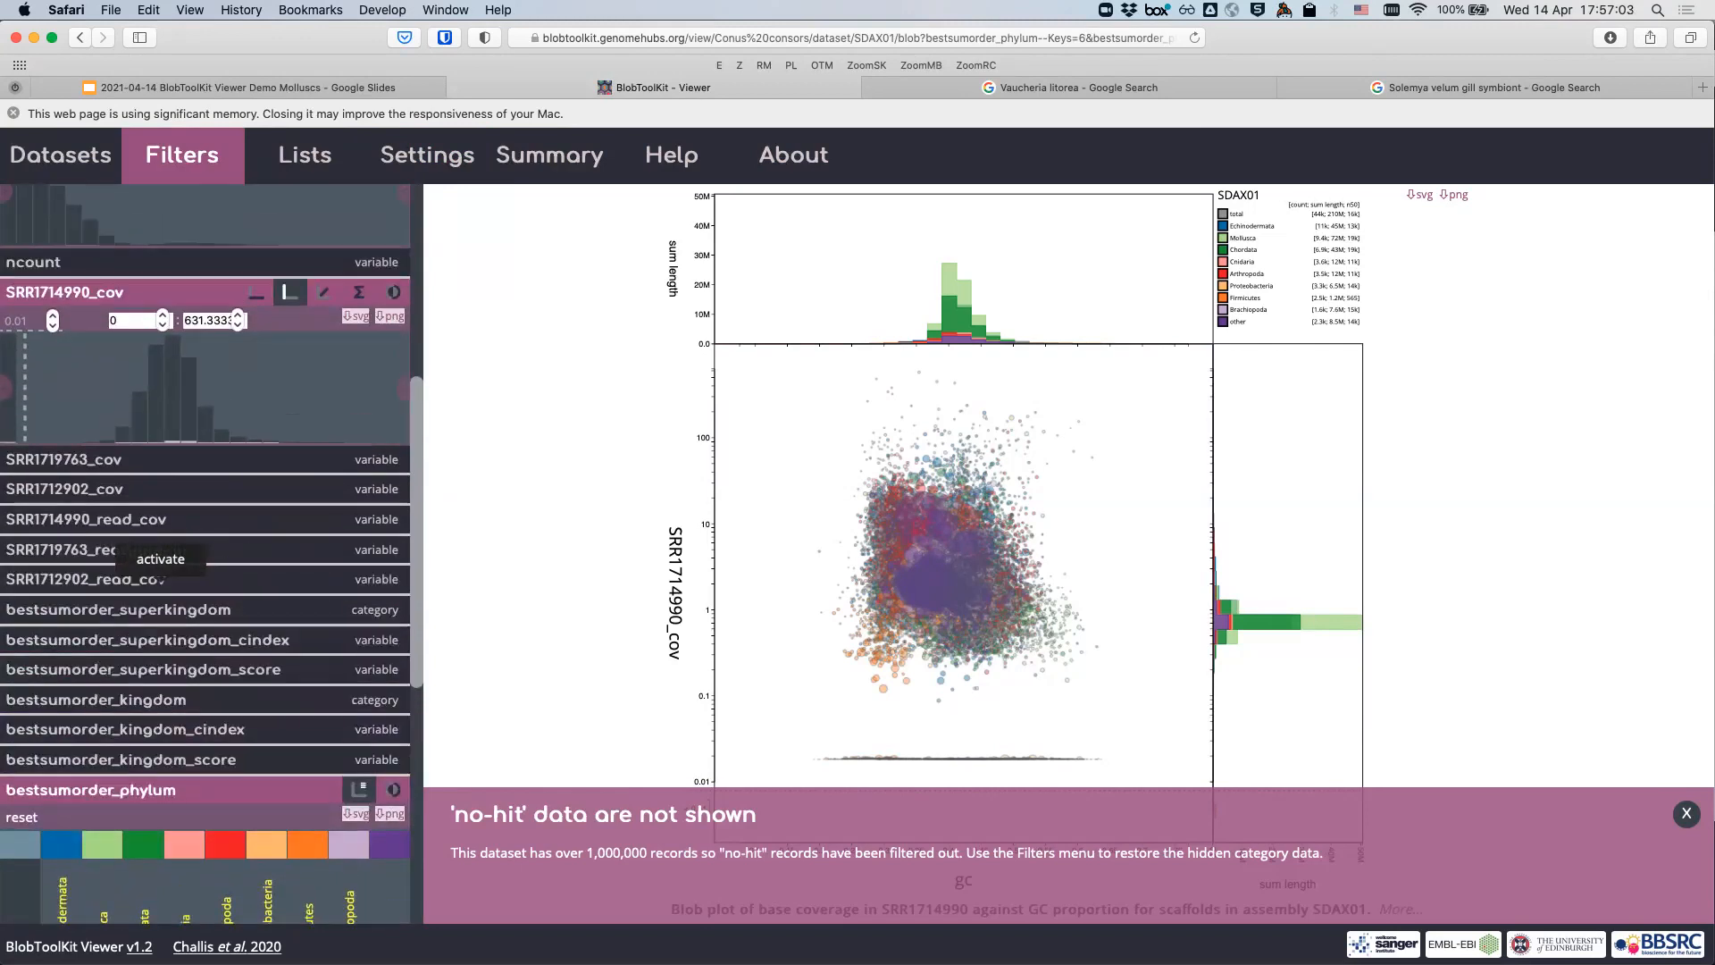
scroll(152, 541, up, 4)
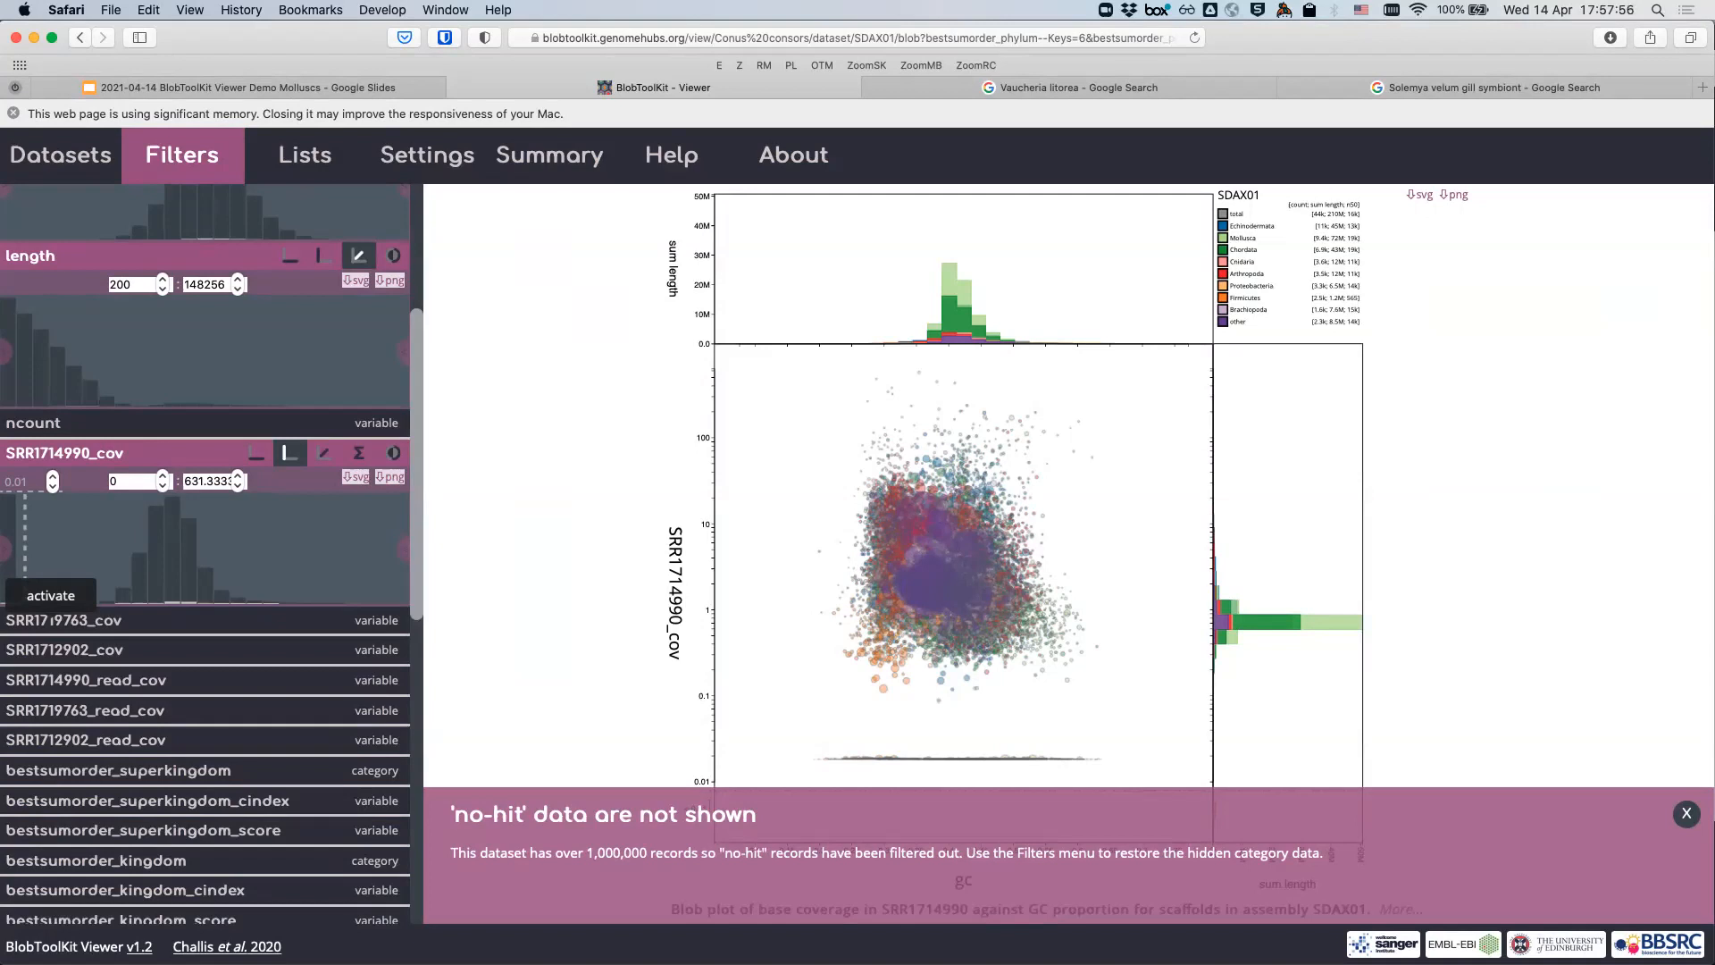
scroll(51, 625, down, 5)
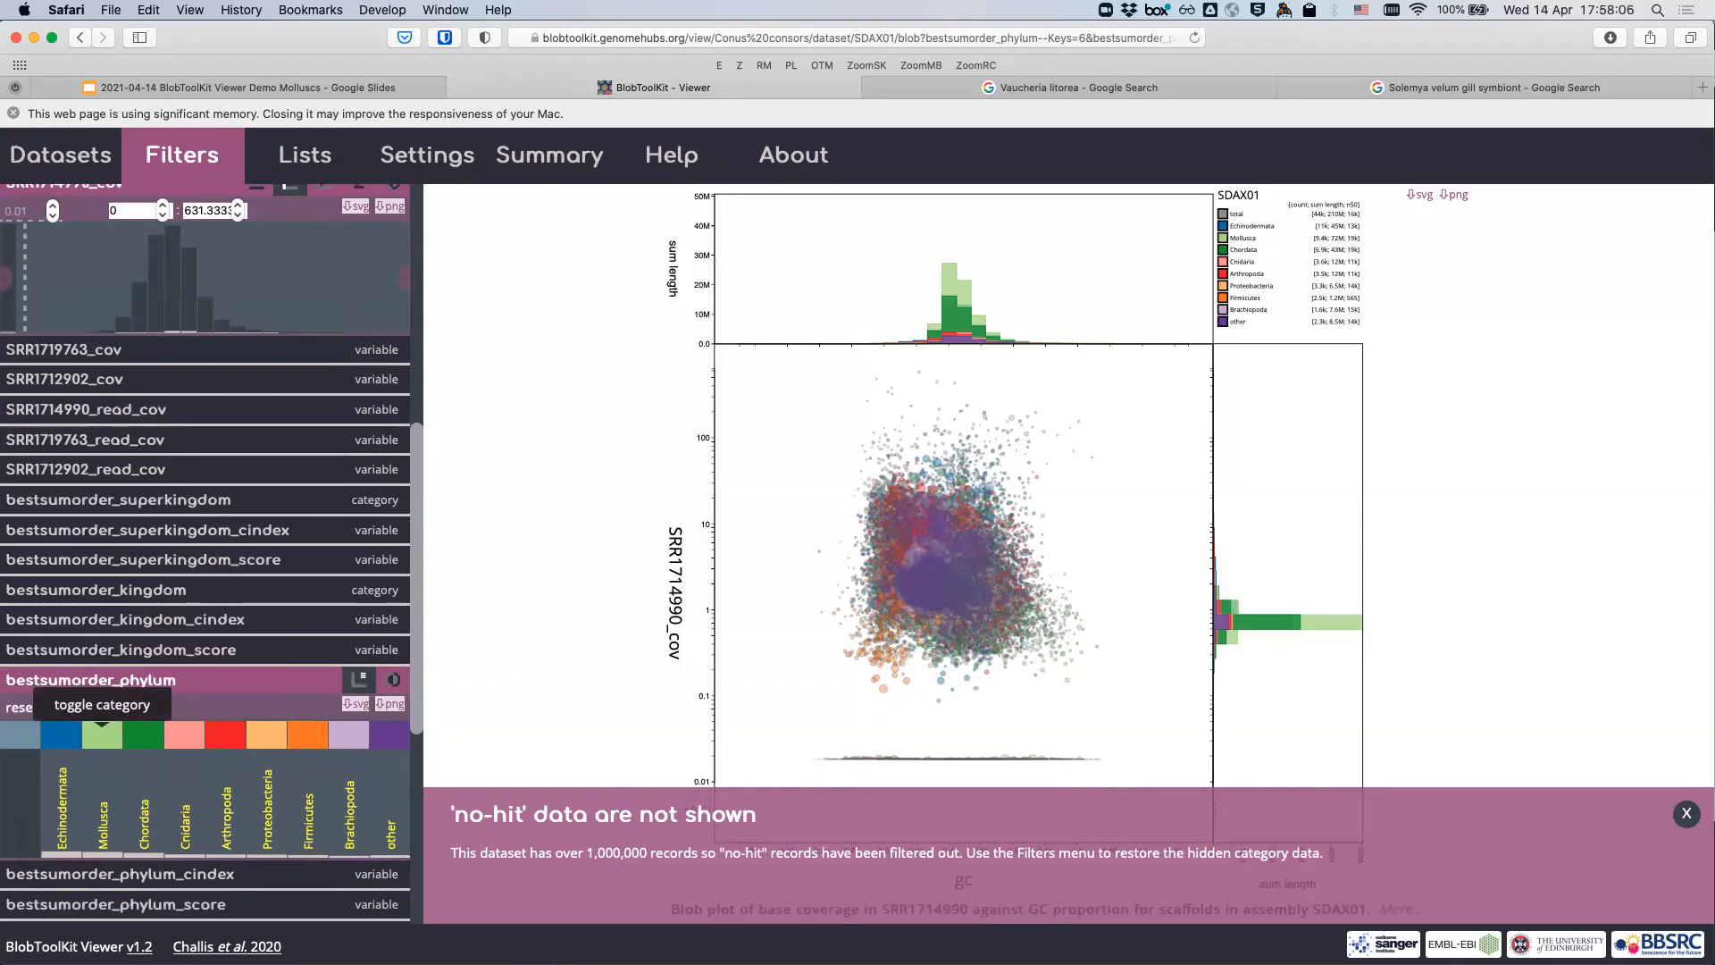
- Toggle off Echinodermata, Mollusca, Cnidaria, Arthropoda, Brachiopoda, other and Firmicutes, keeping only Proteobacteria
click(63, 735)
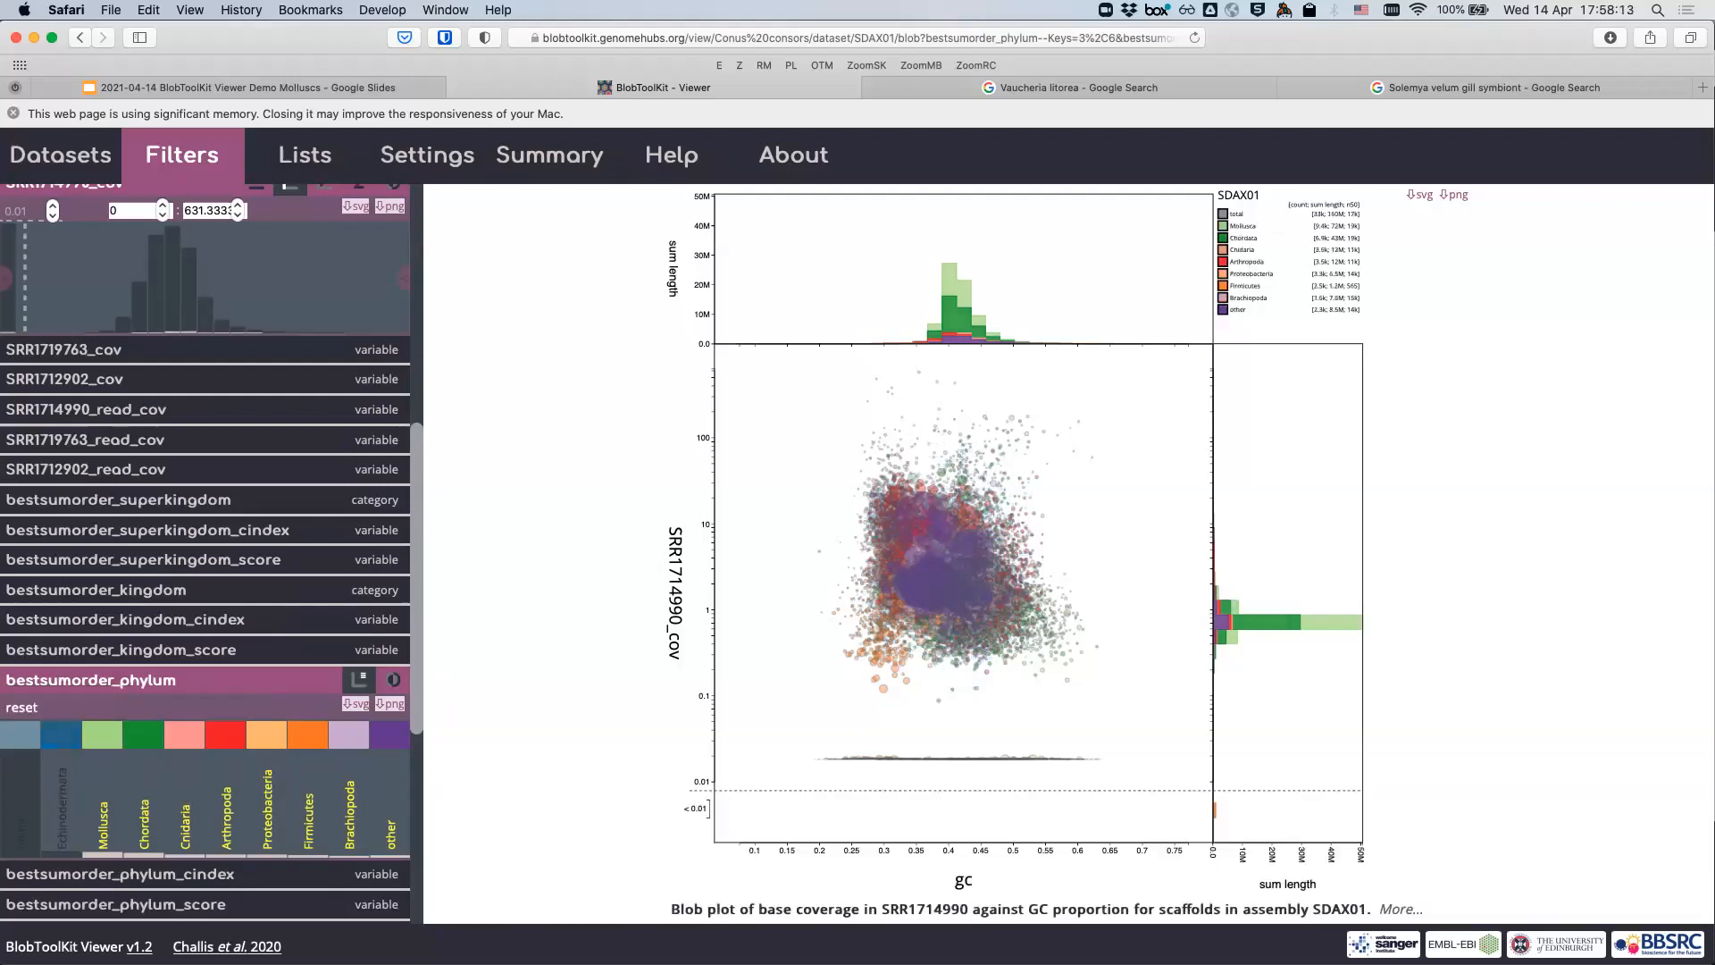
click(102, 734)
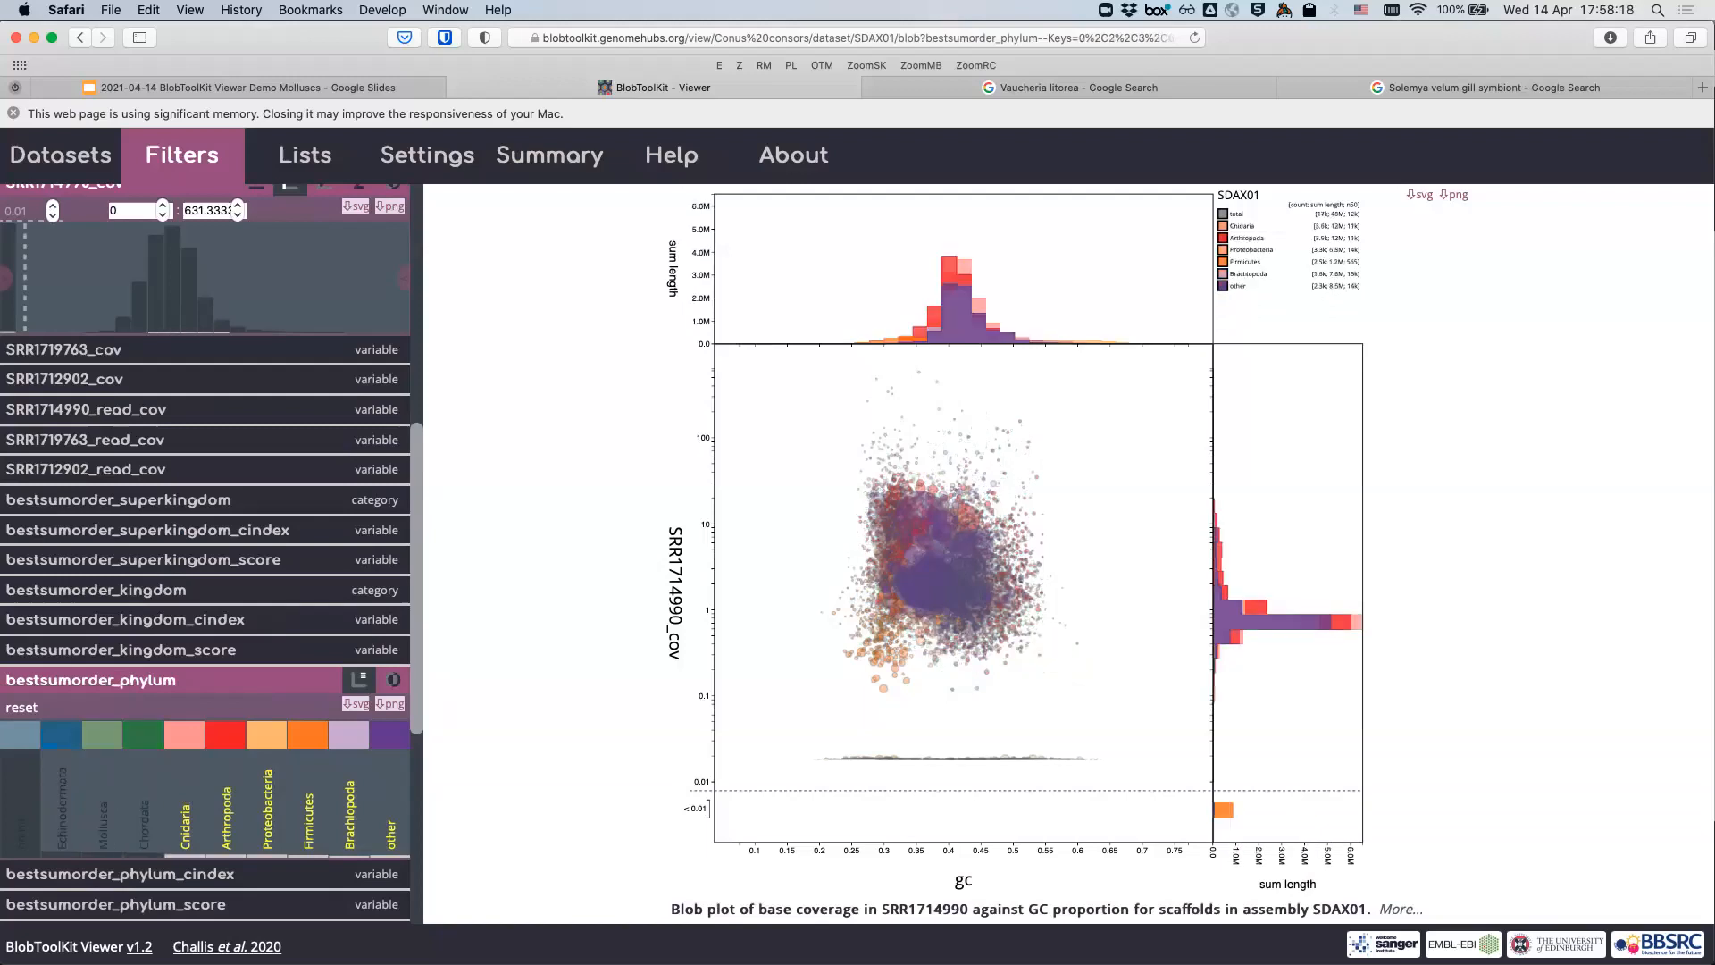
click(185, 734)
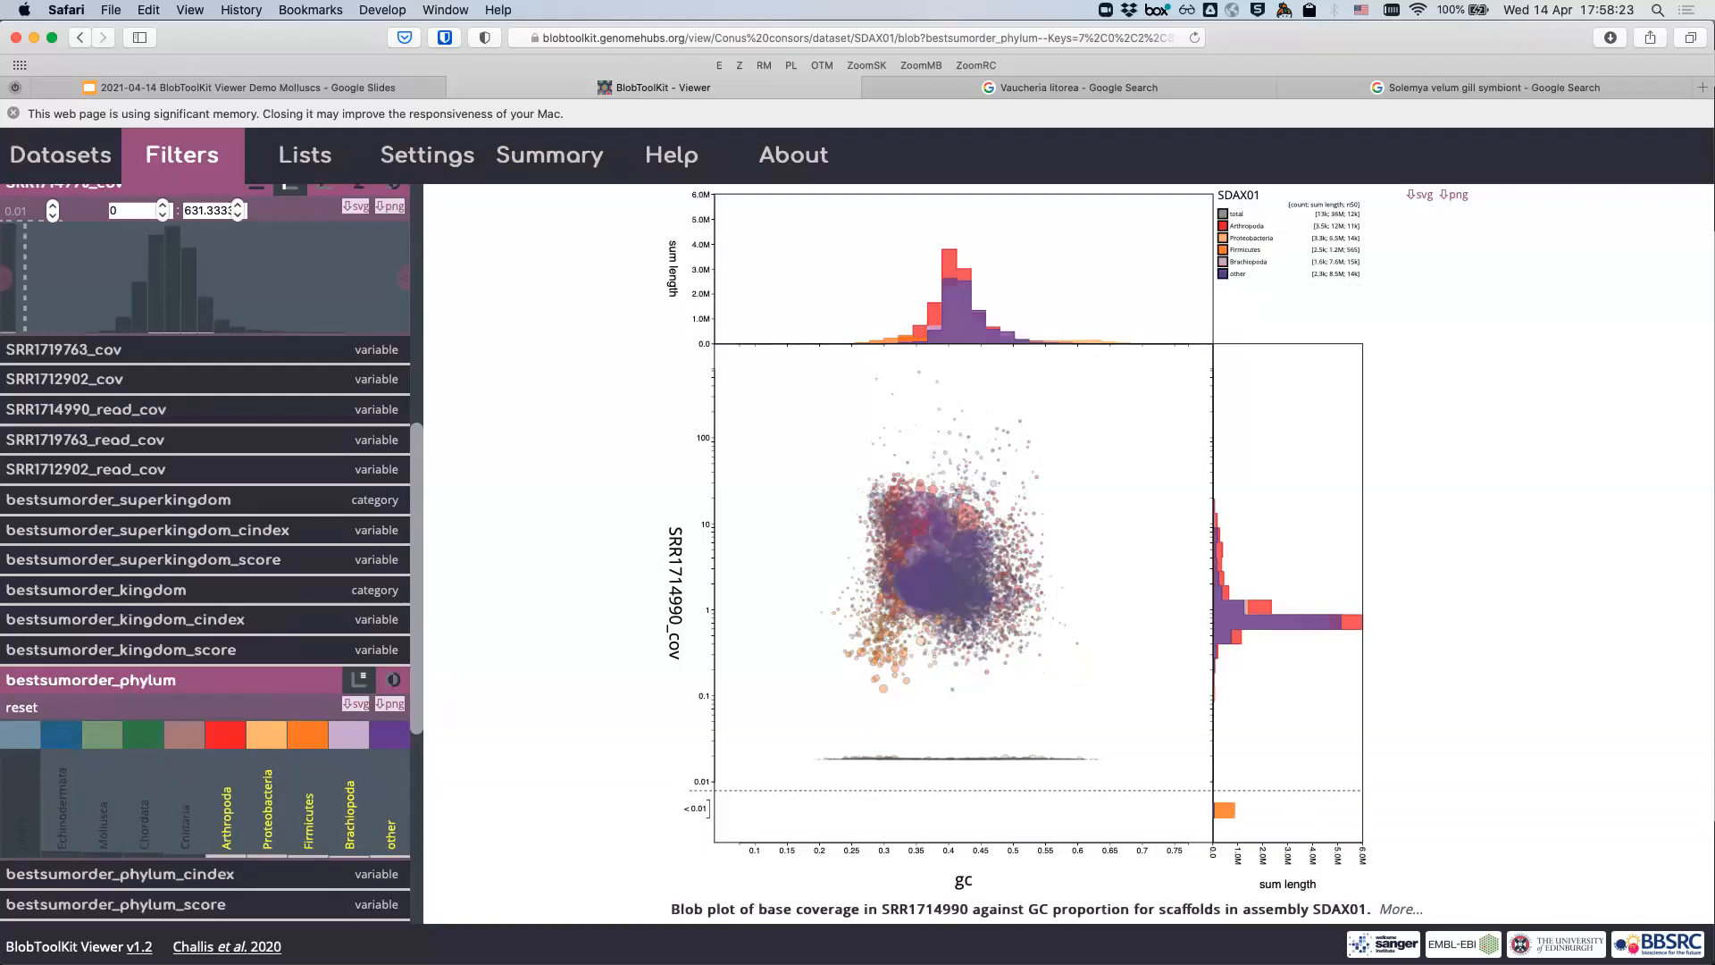
click(225, 734)
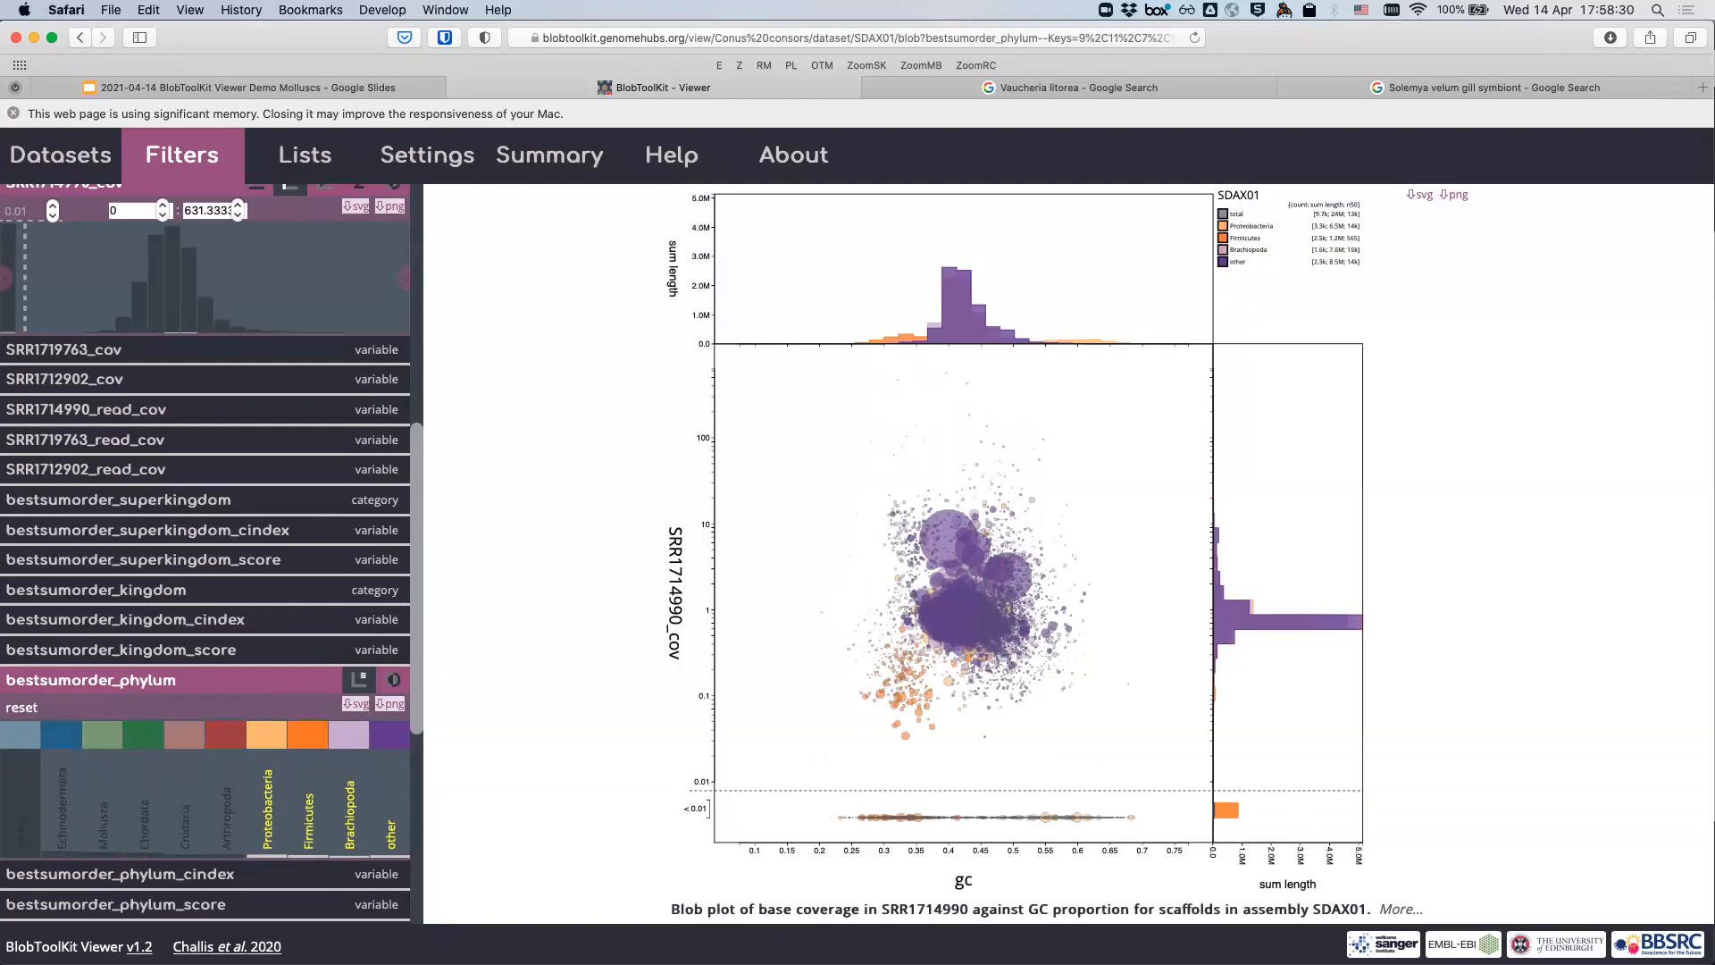
click(348, 735)
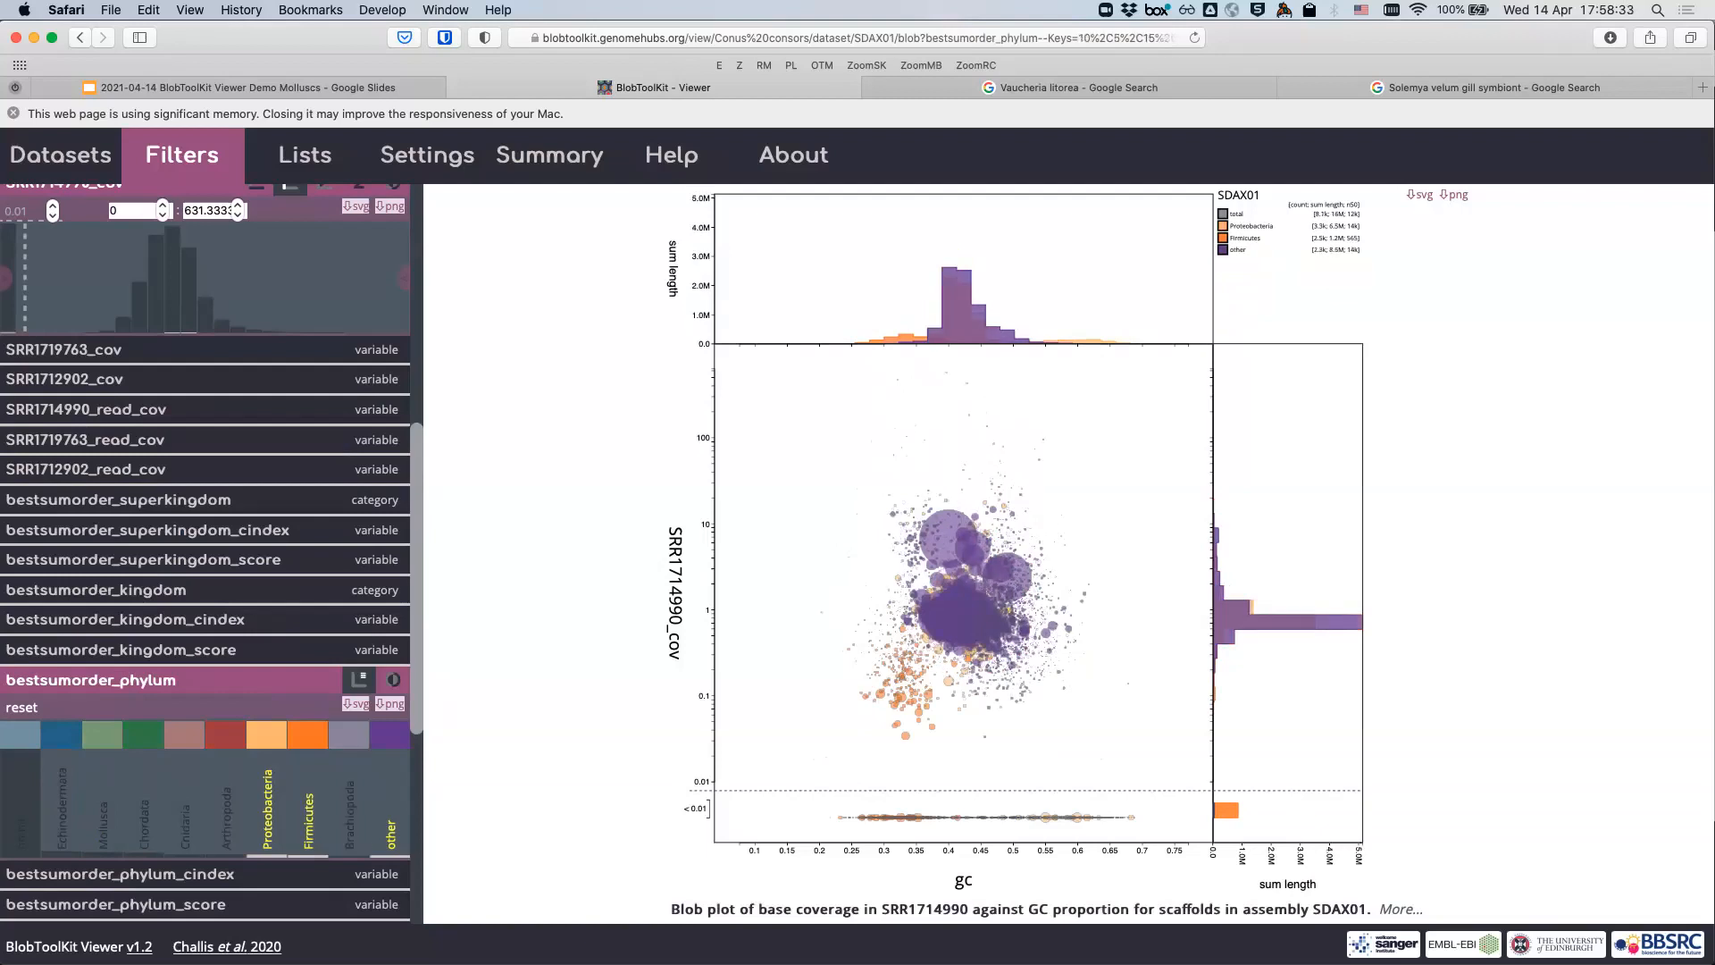
click(389, 735)
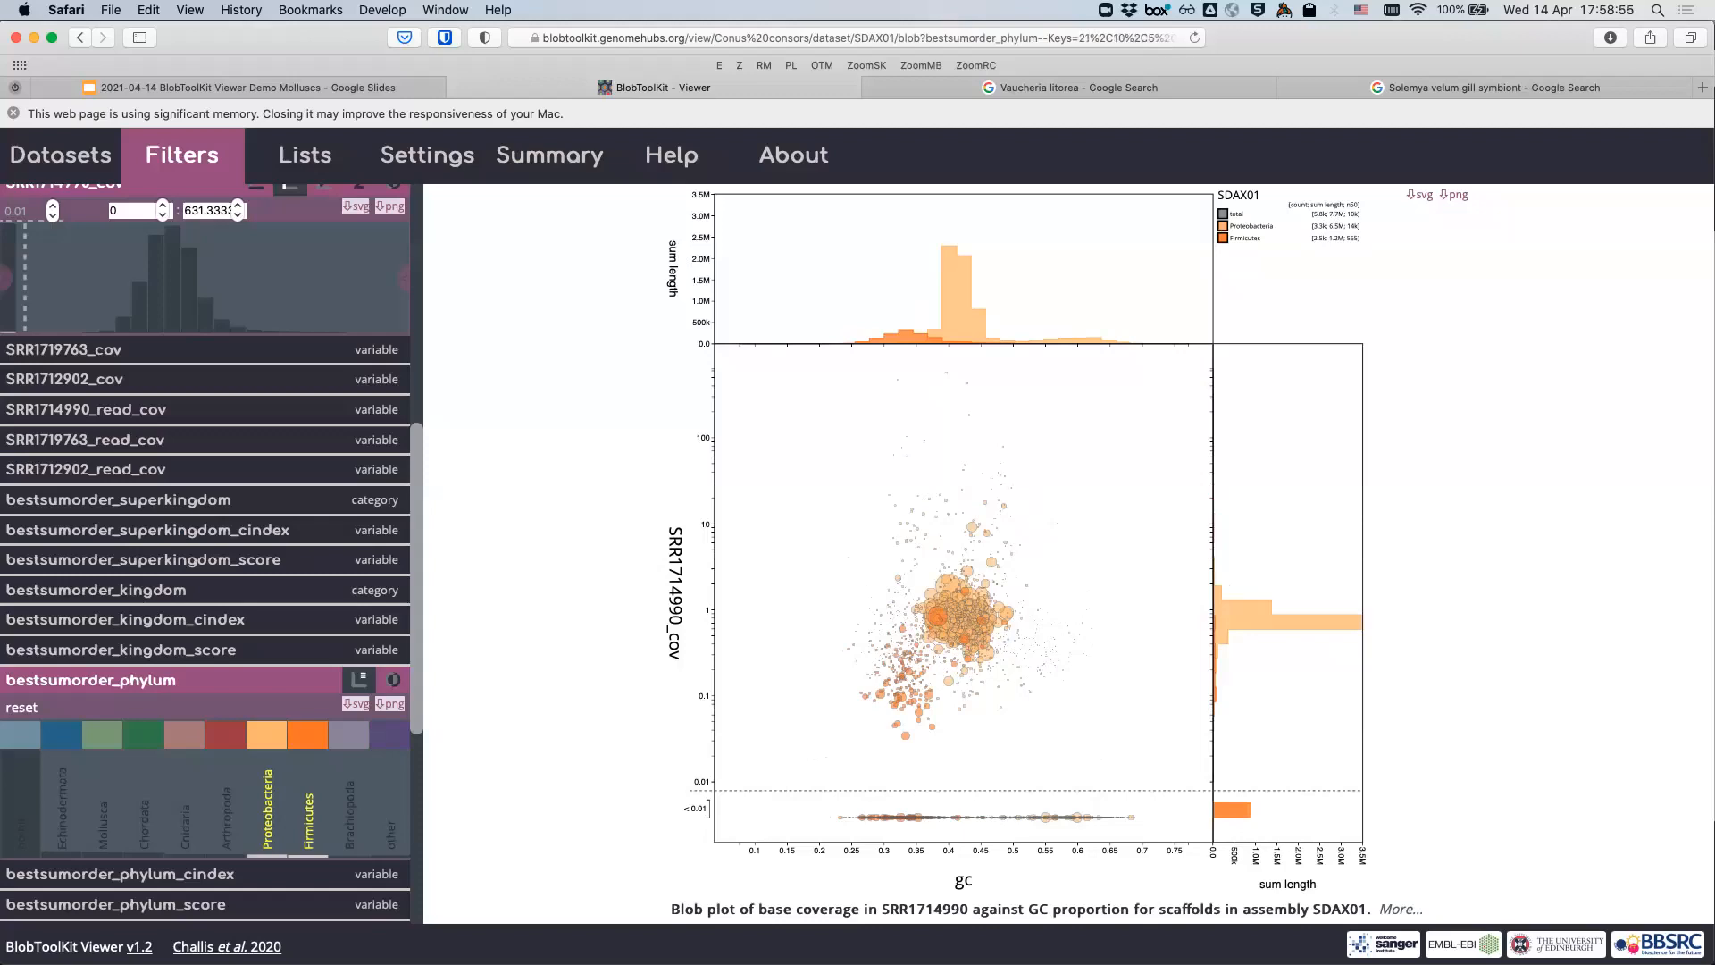
click(308, 804)
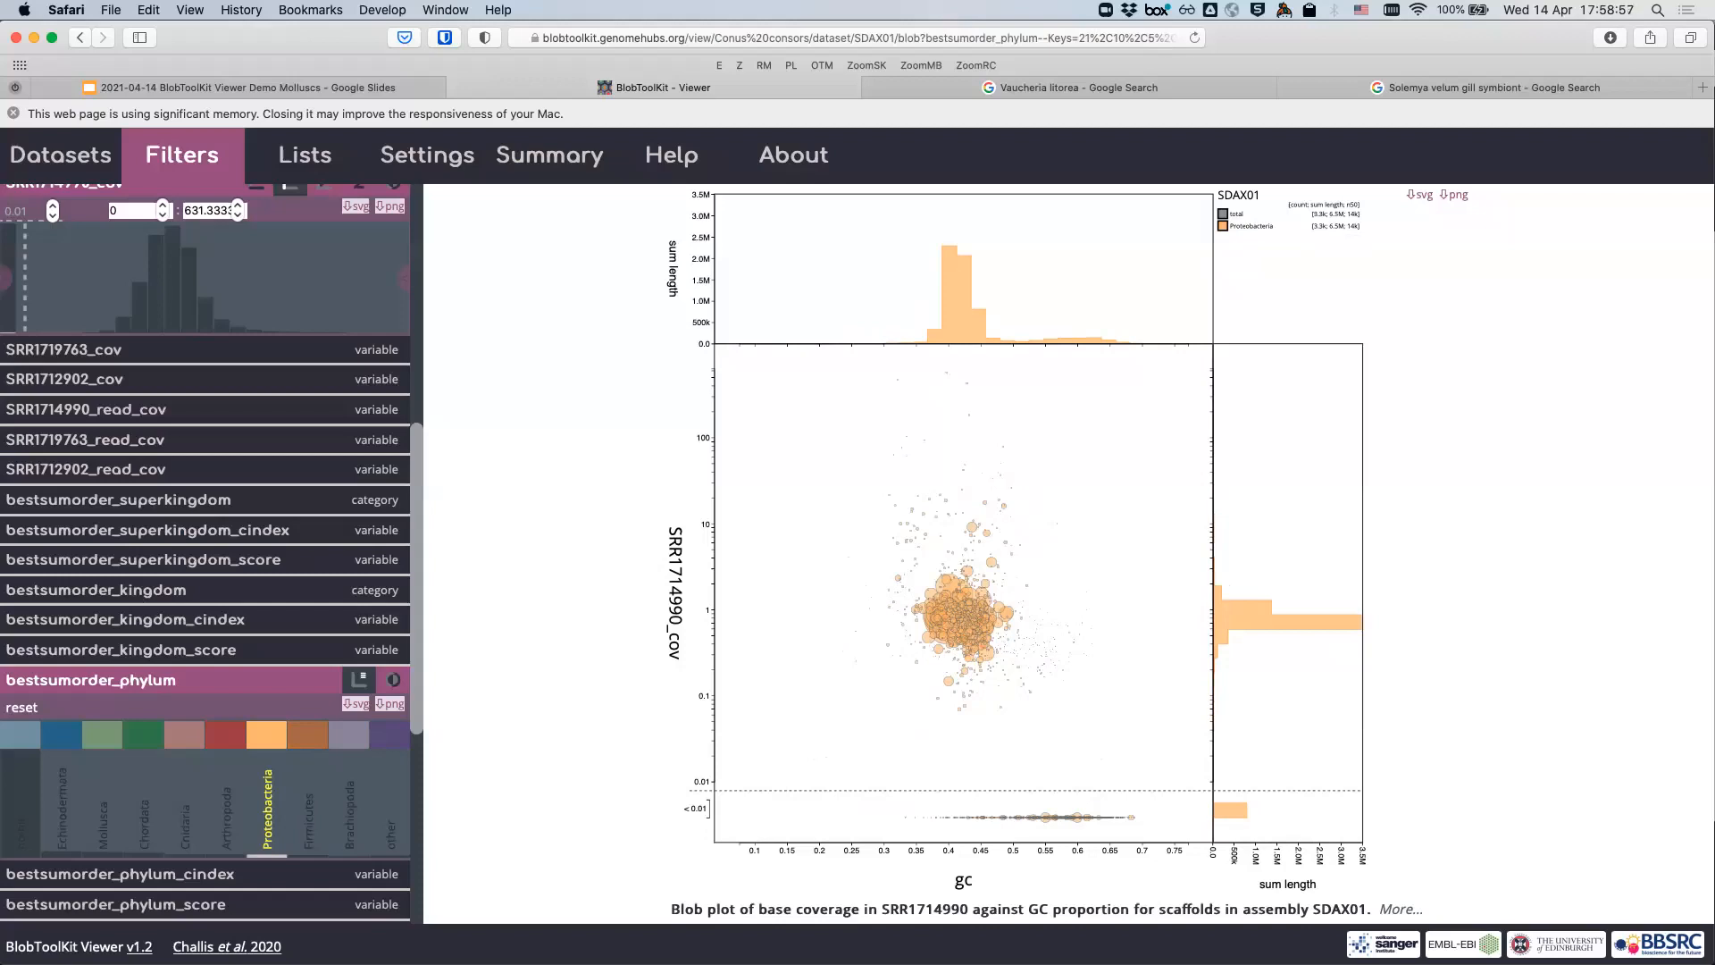
scroll(205, 553, up, 6)
- Switch to the table view and add bestsumorder_genus and bestsumorder_species columns
click(389, 198)
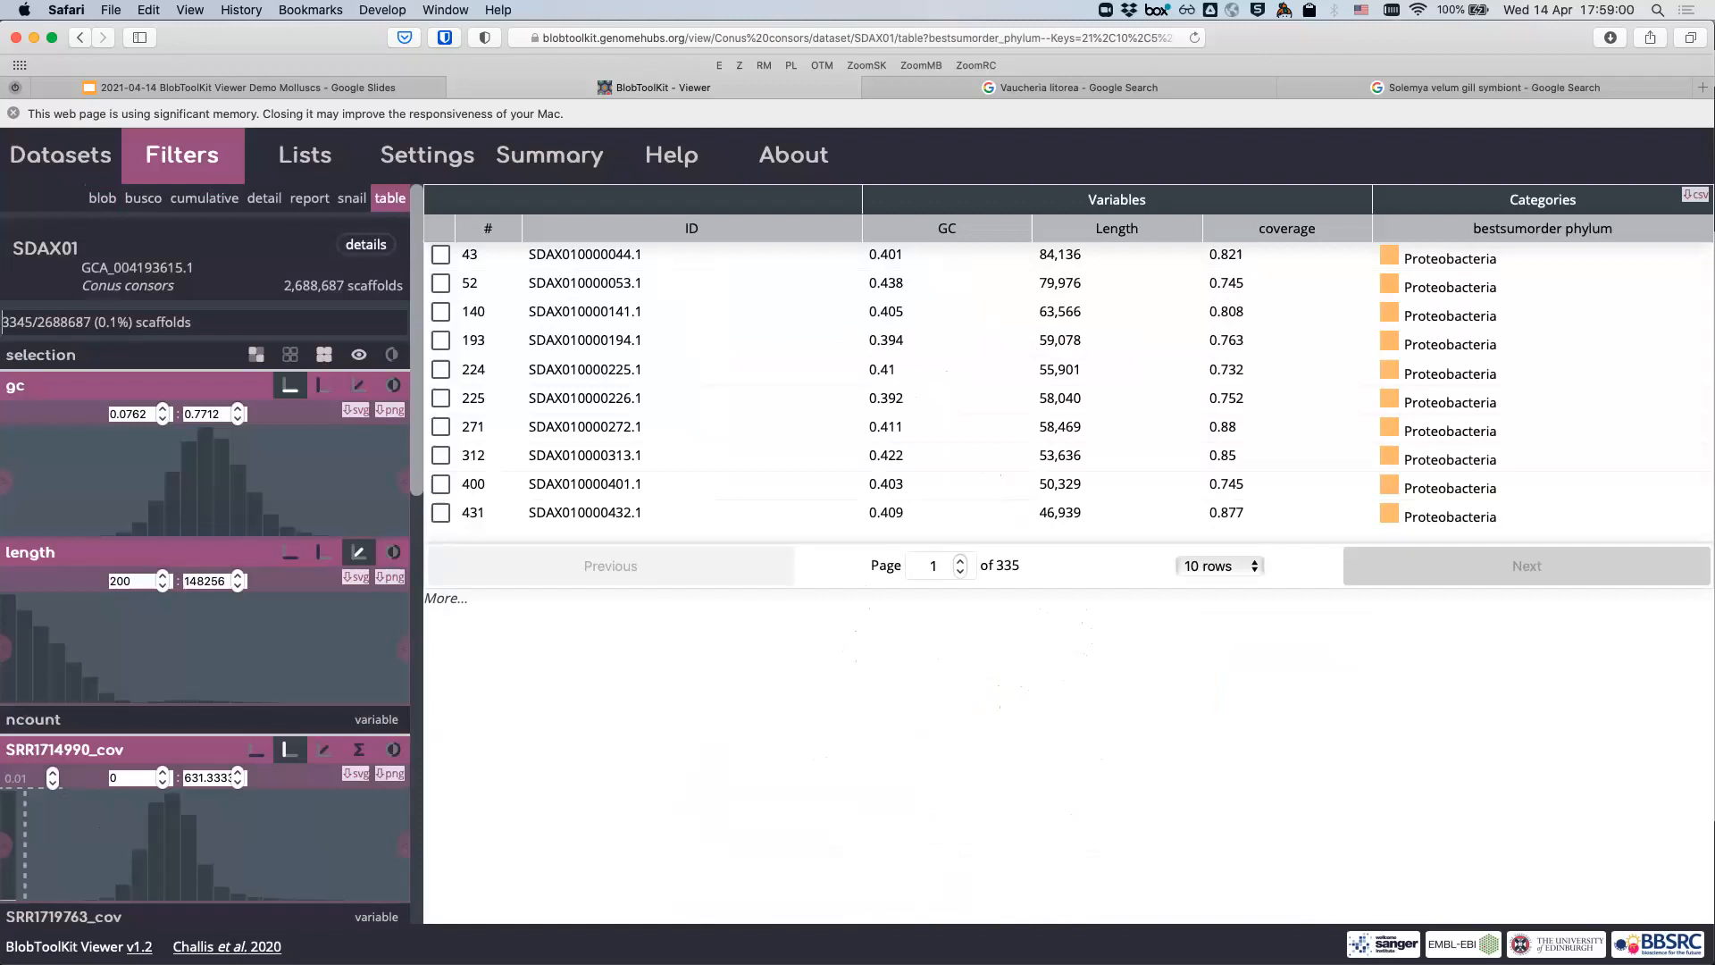
scroll(185, 668, down, 15)
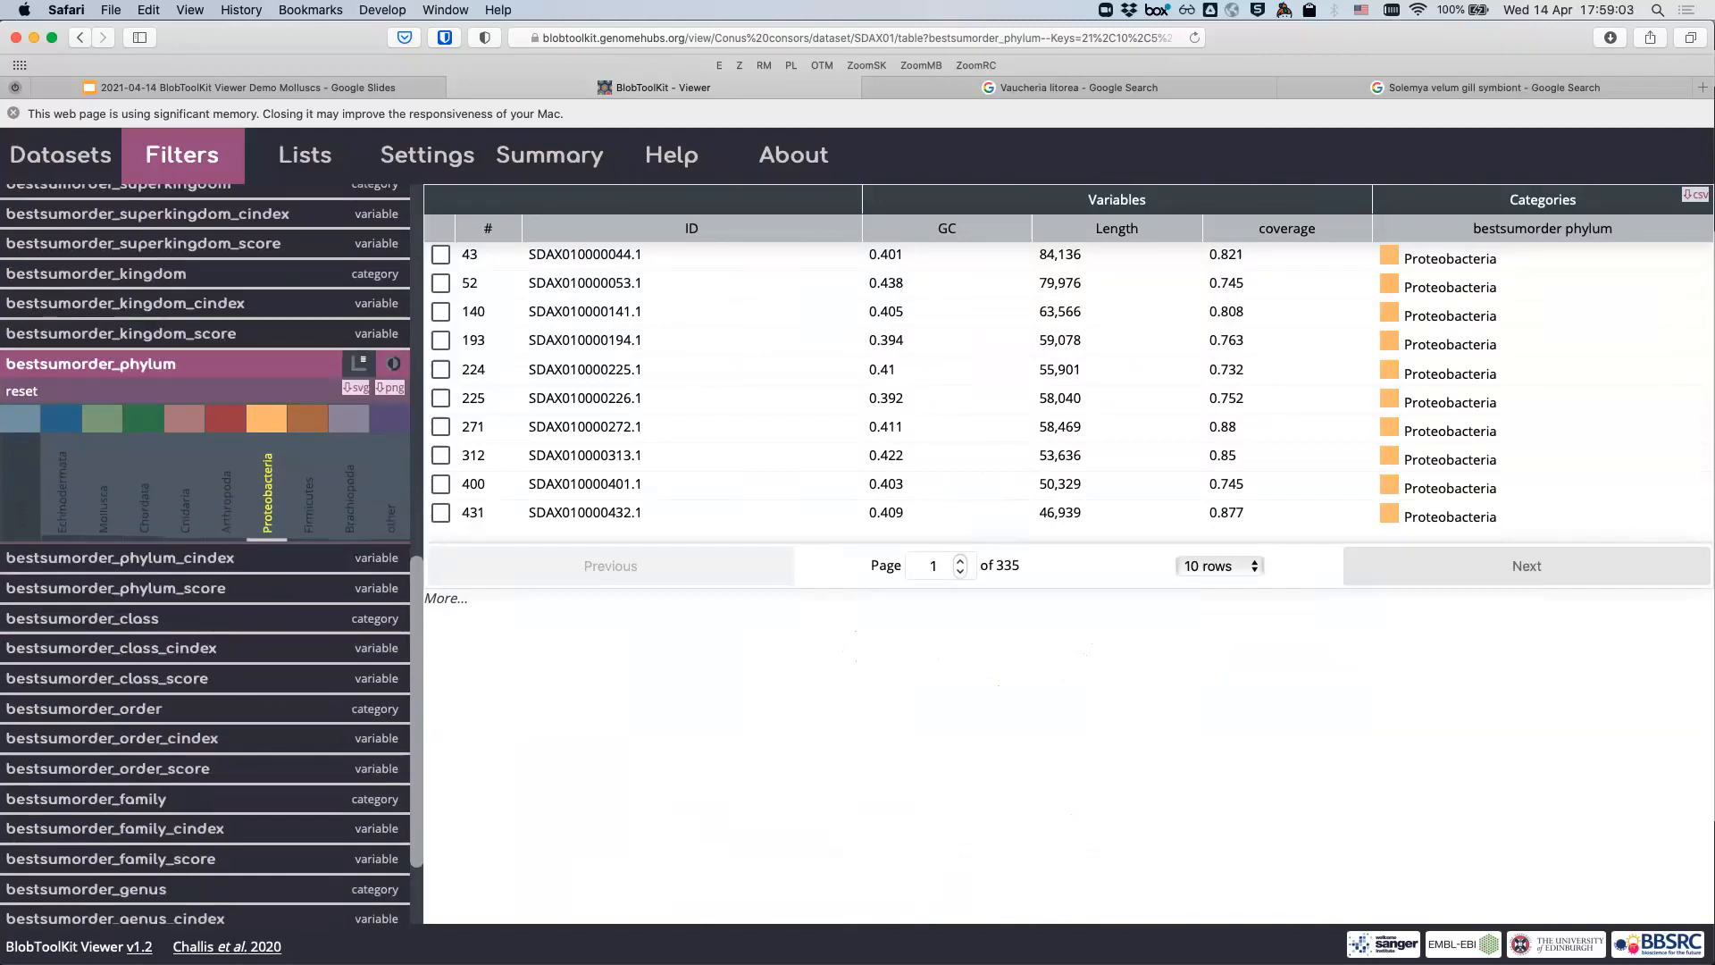
scroll(130, 858, down, 1)
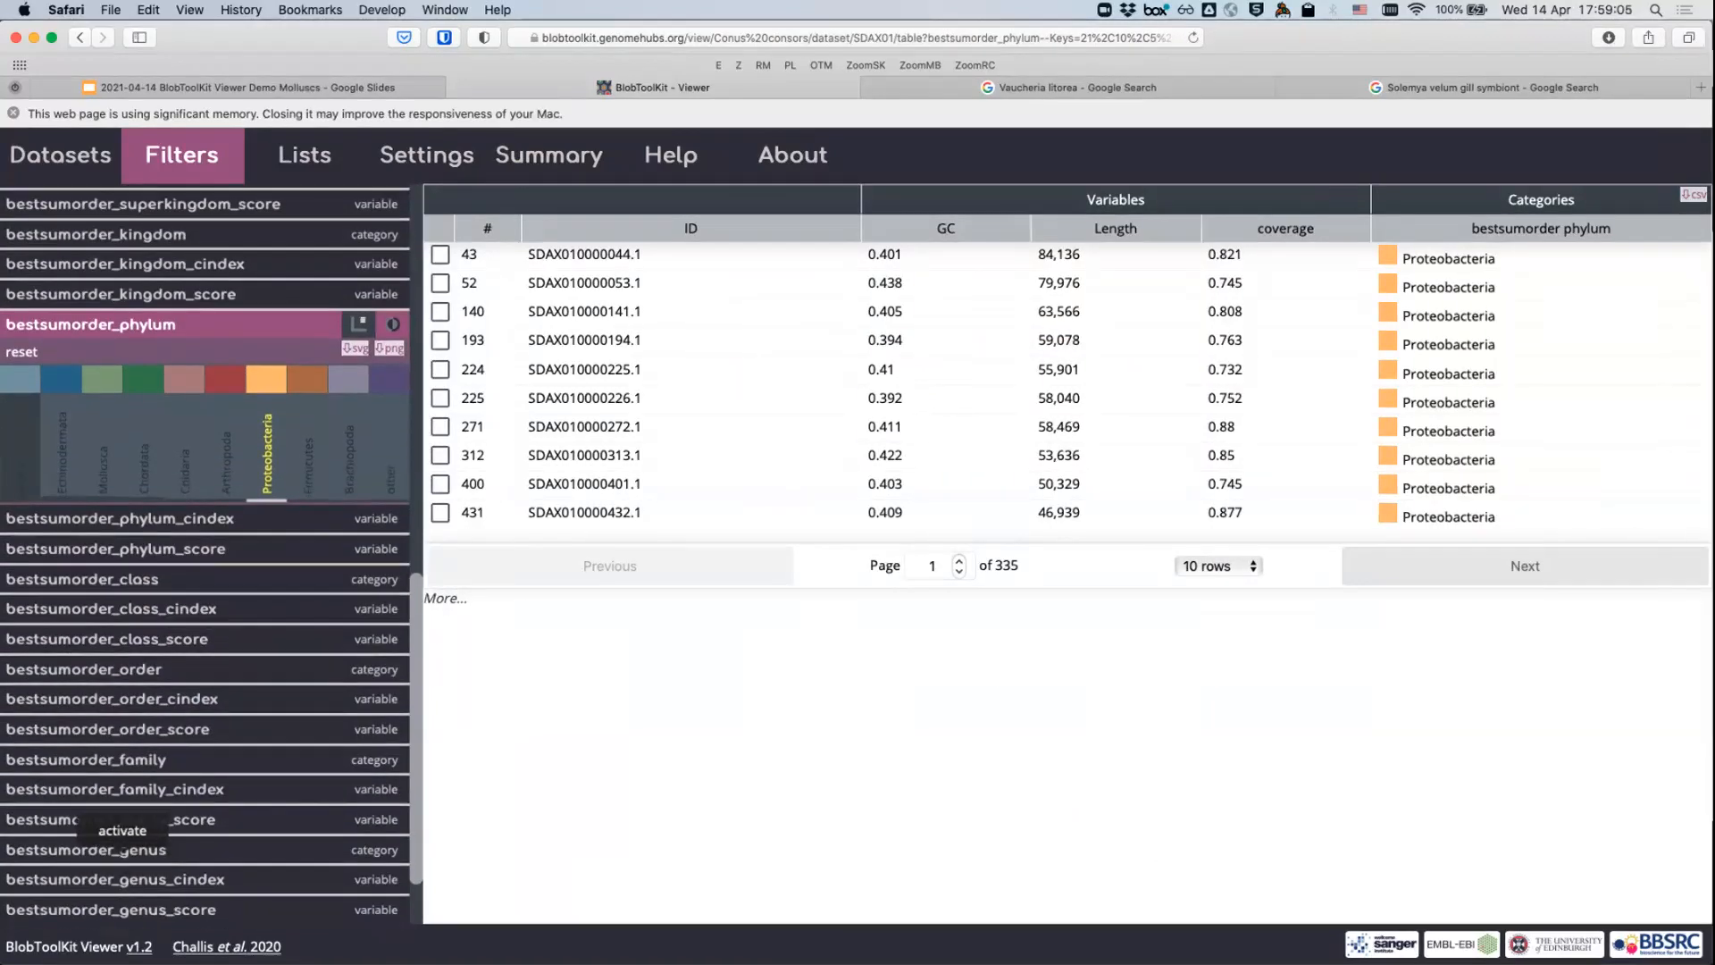
click(122, 848)
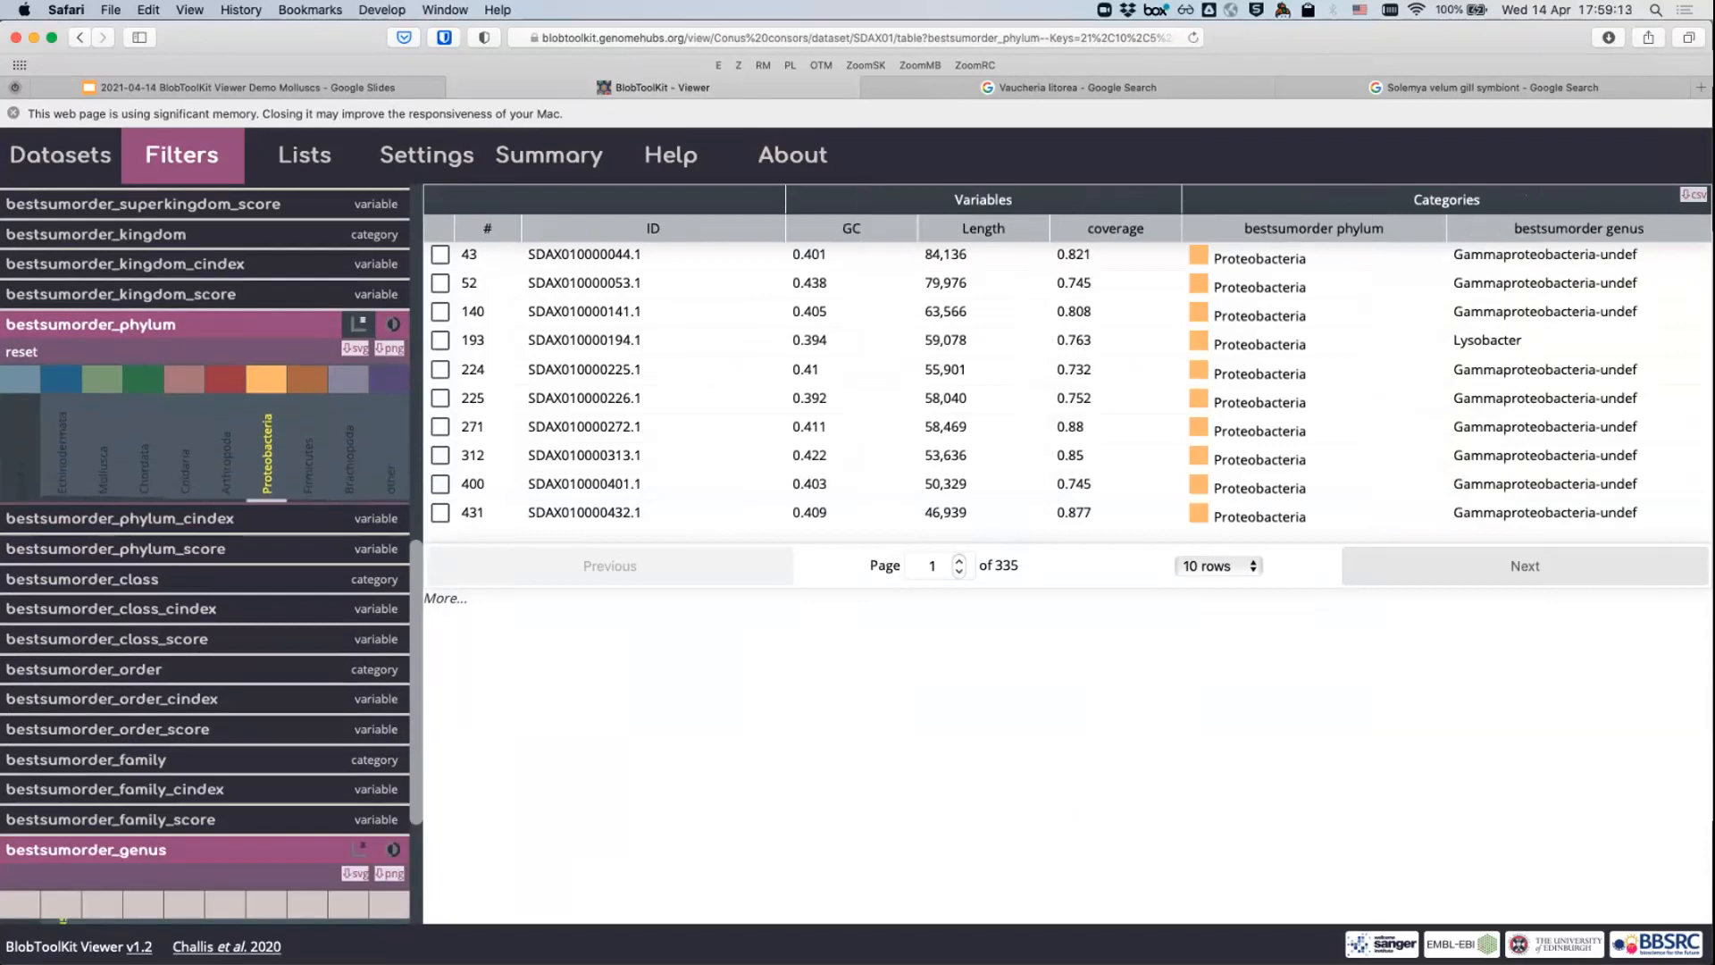
scroll(107, 793, down, 6)
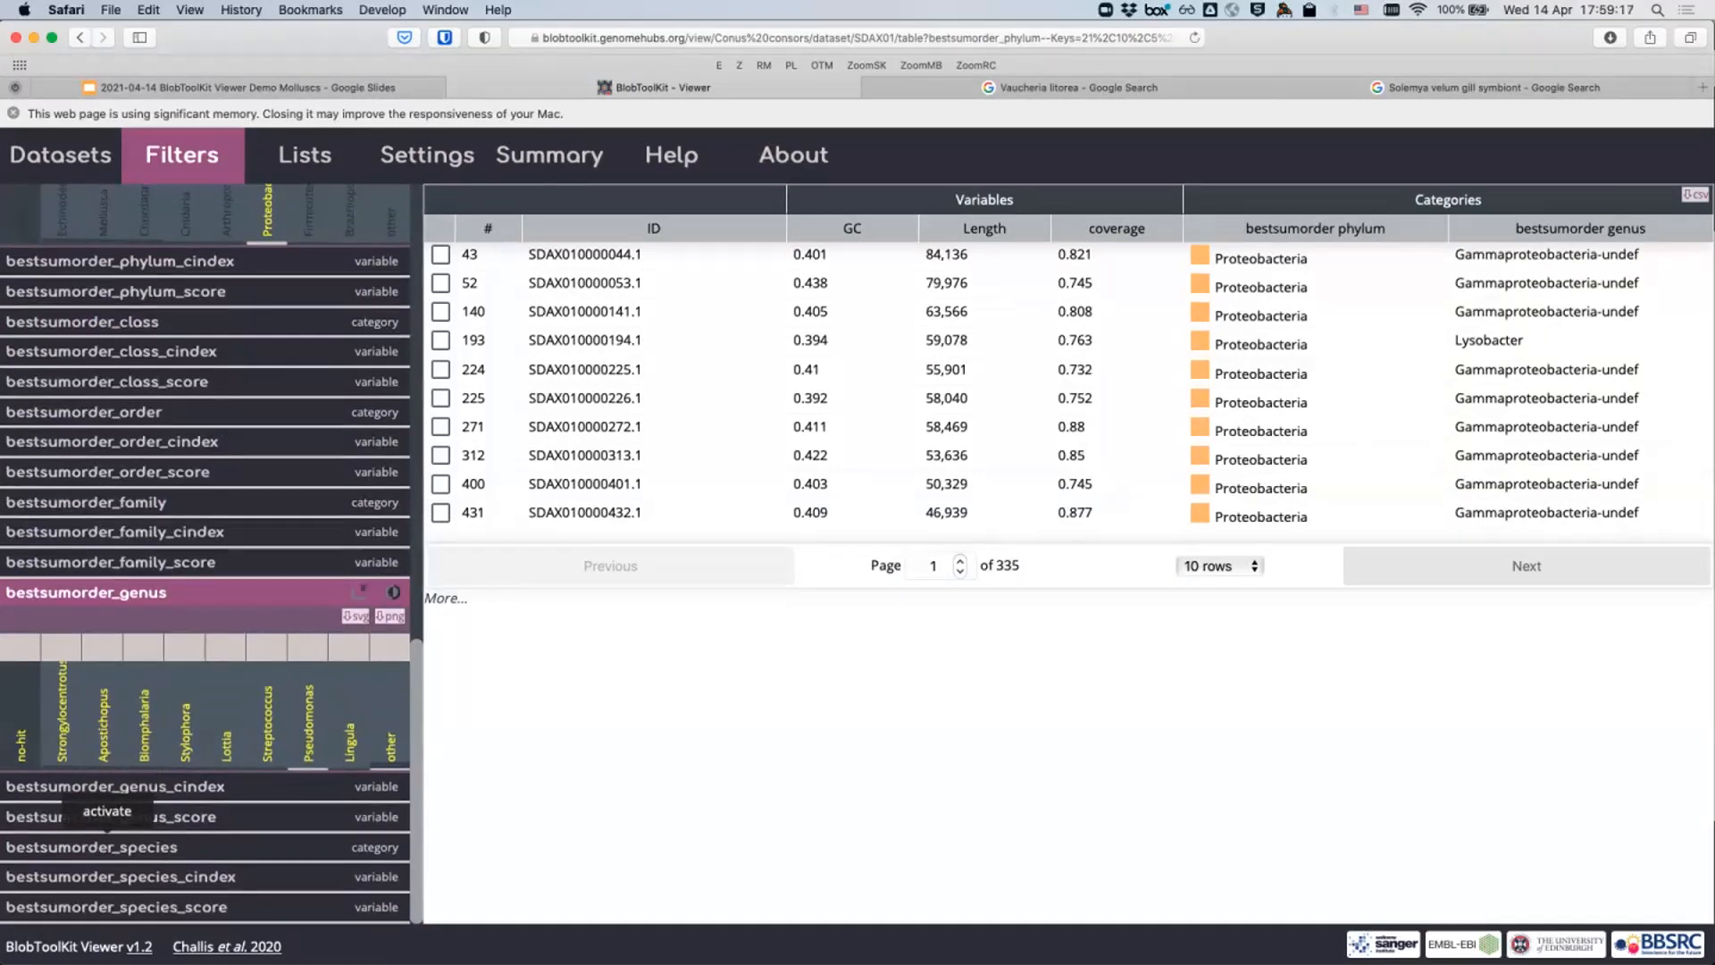
click(107, 846)
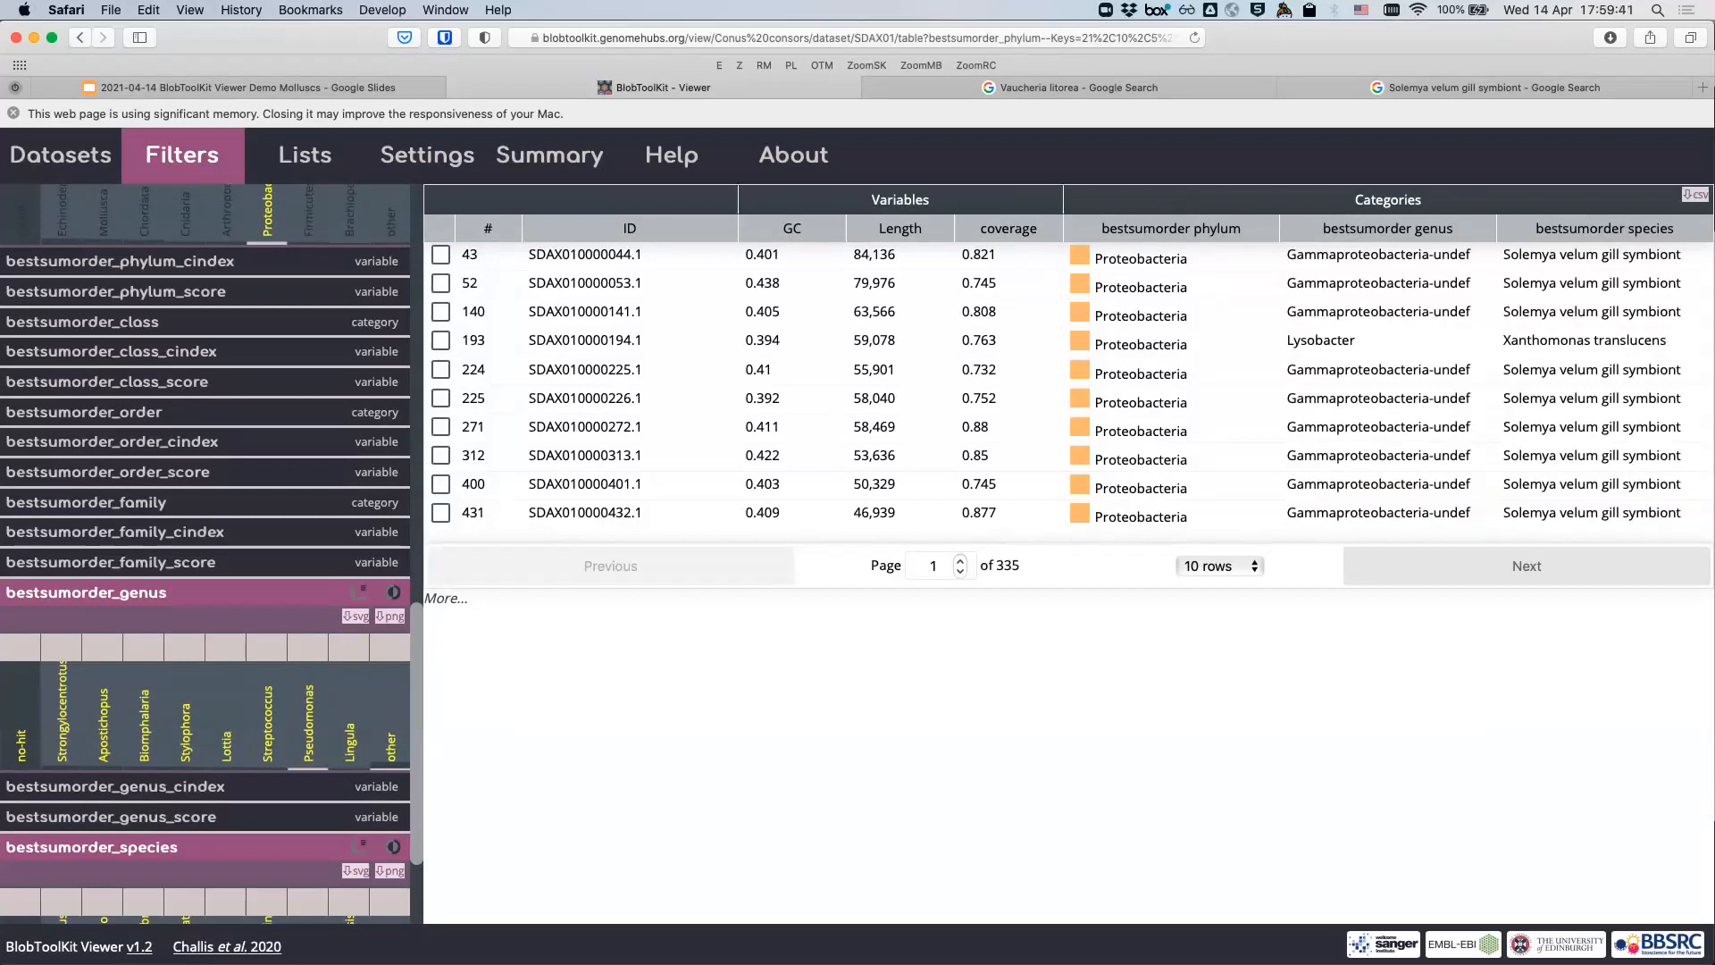
scroll(205, 553, down, 4)
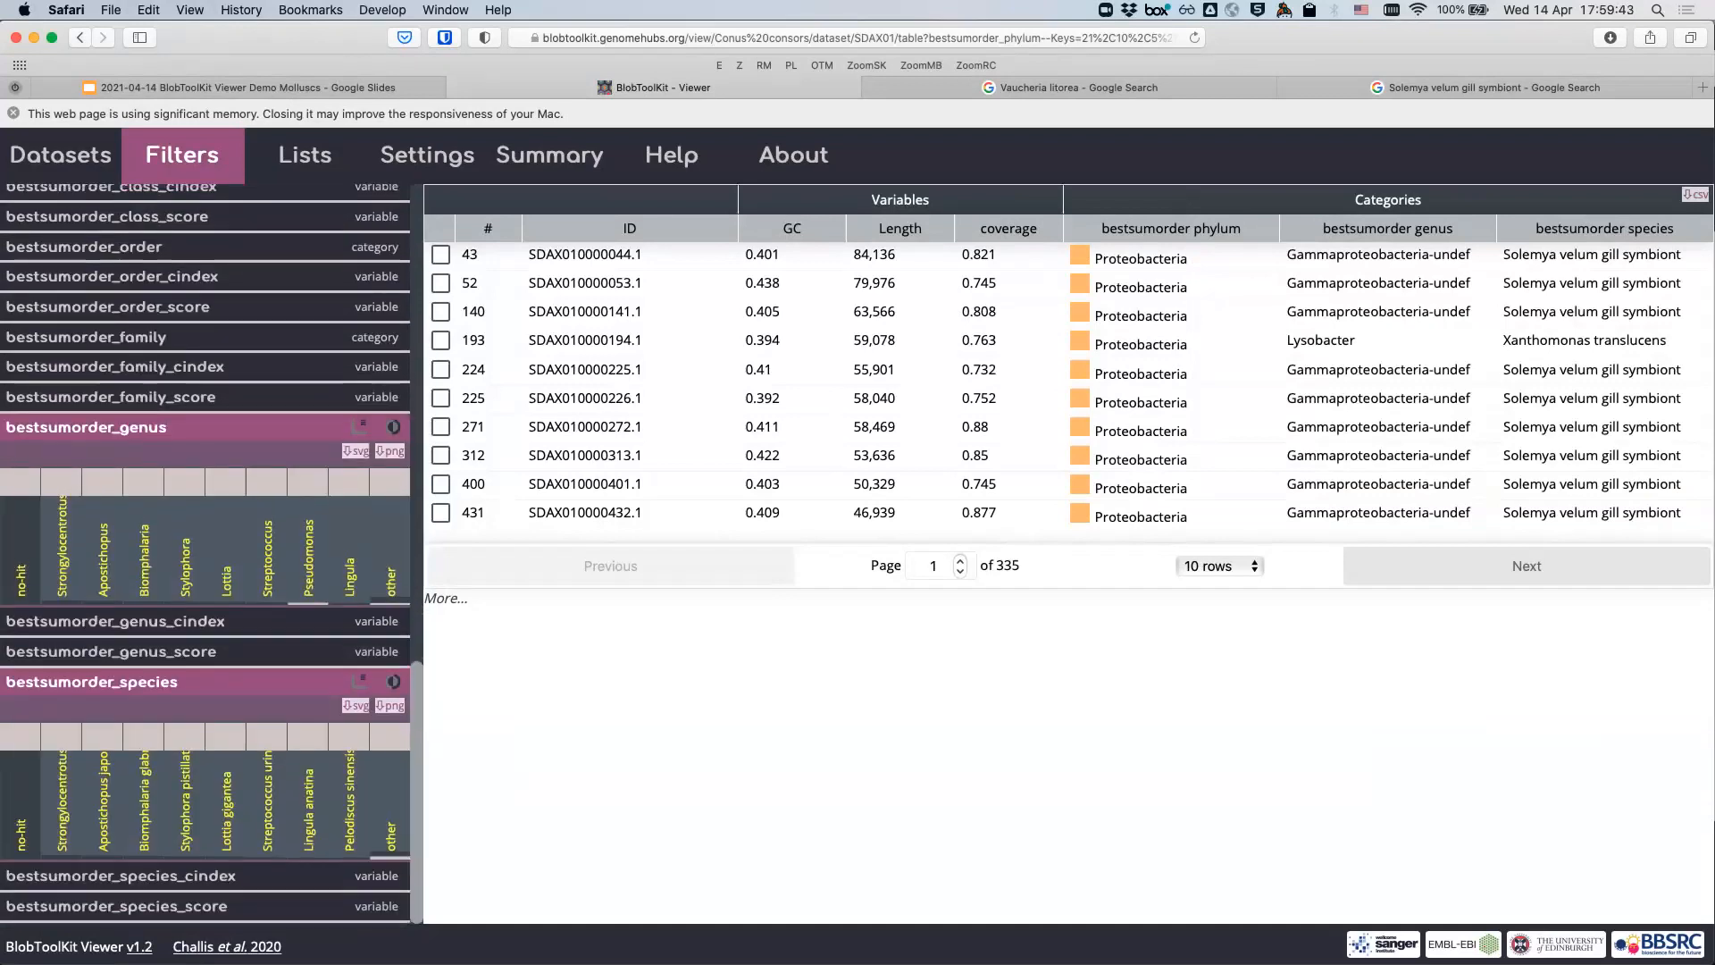
scroll(178, 536, up, 10)
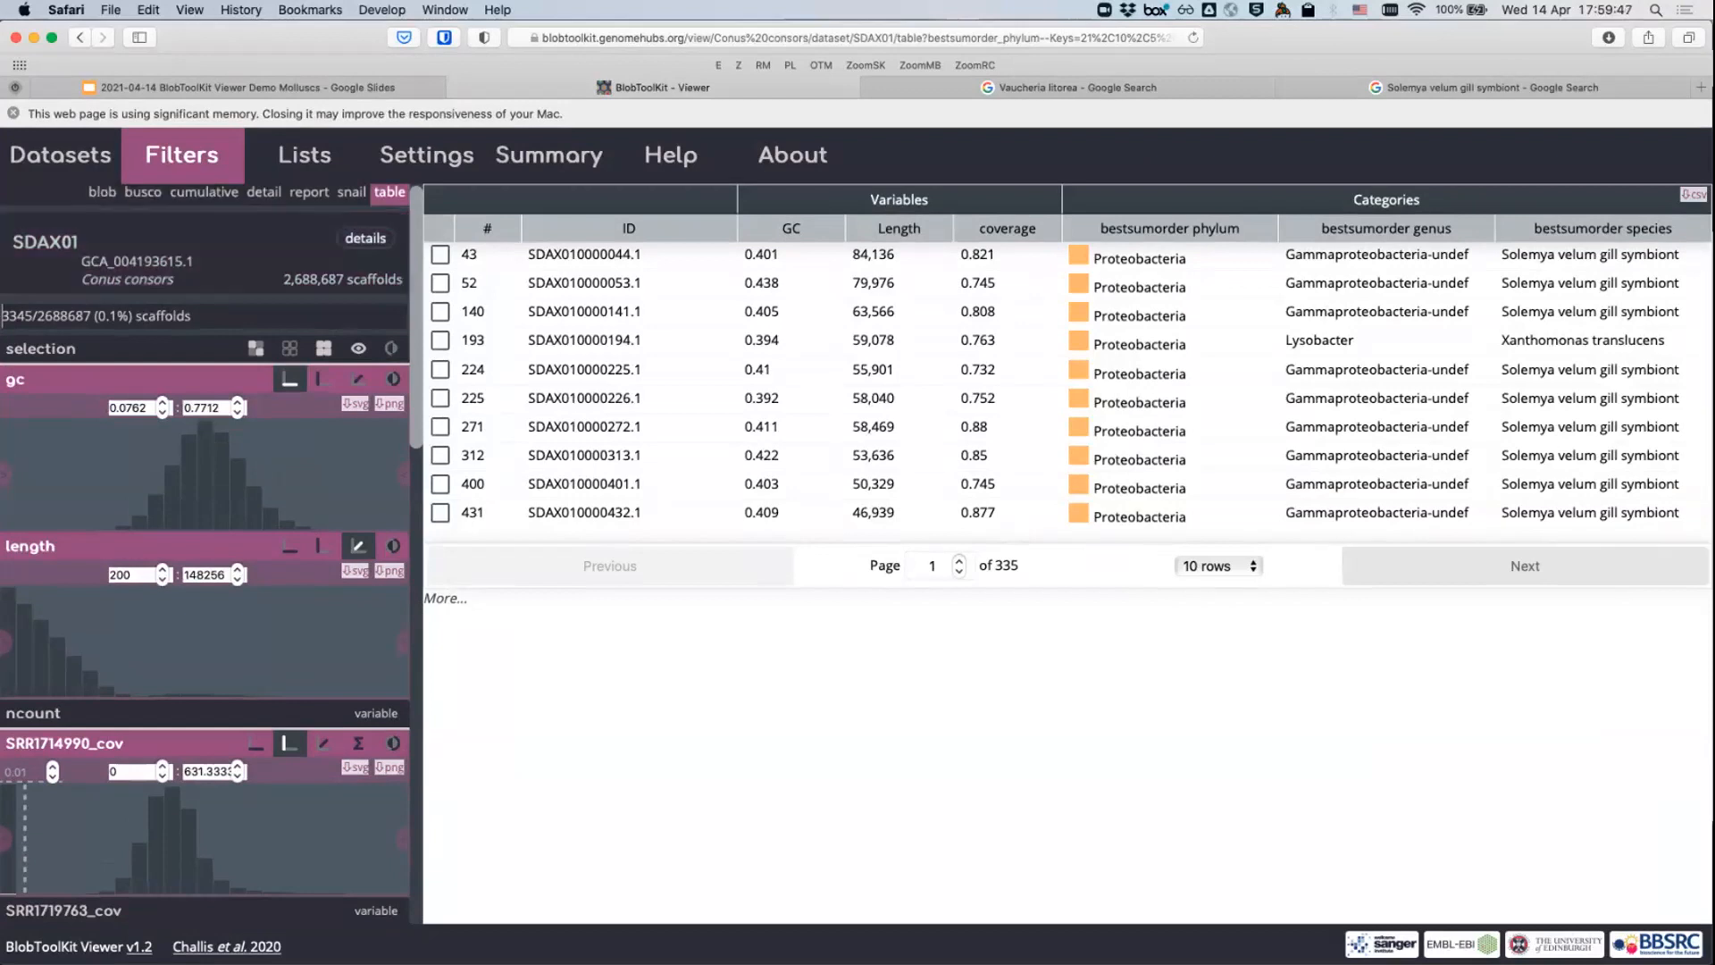
- Return to the blob view and change the phylum filter to show Firmicutes instead of Proteobacteria
click(102, 192)
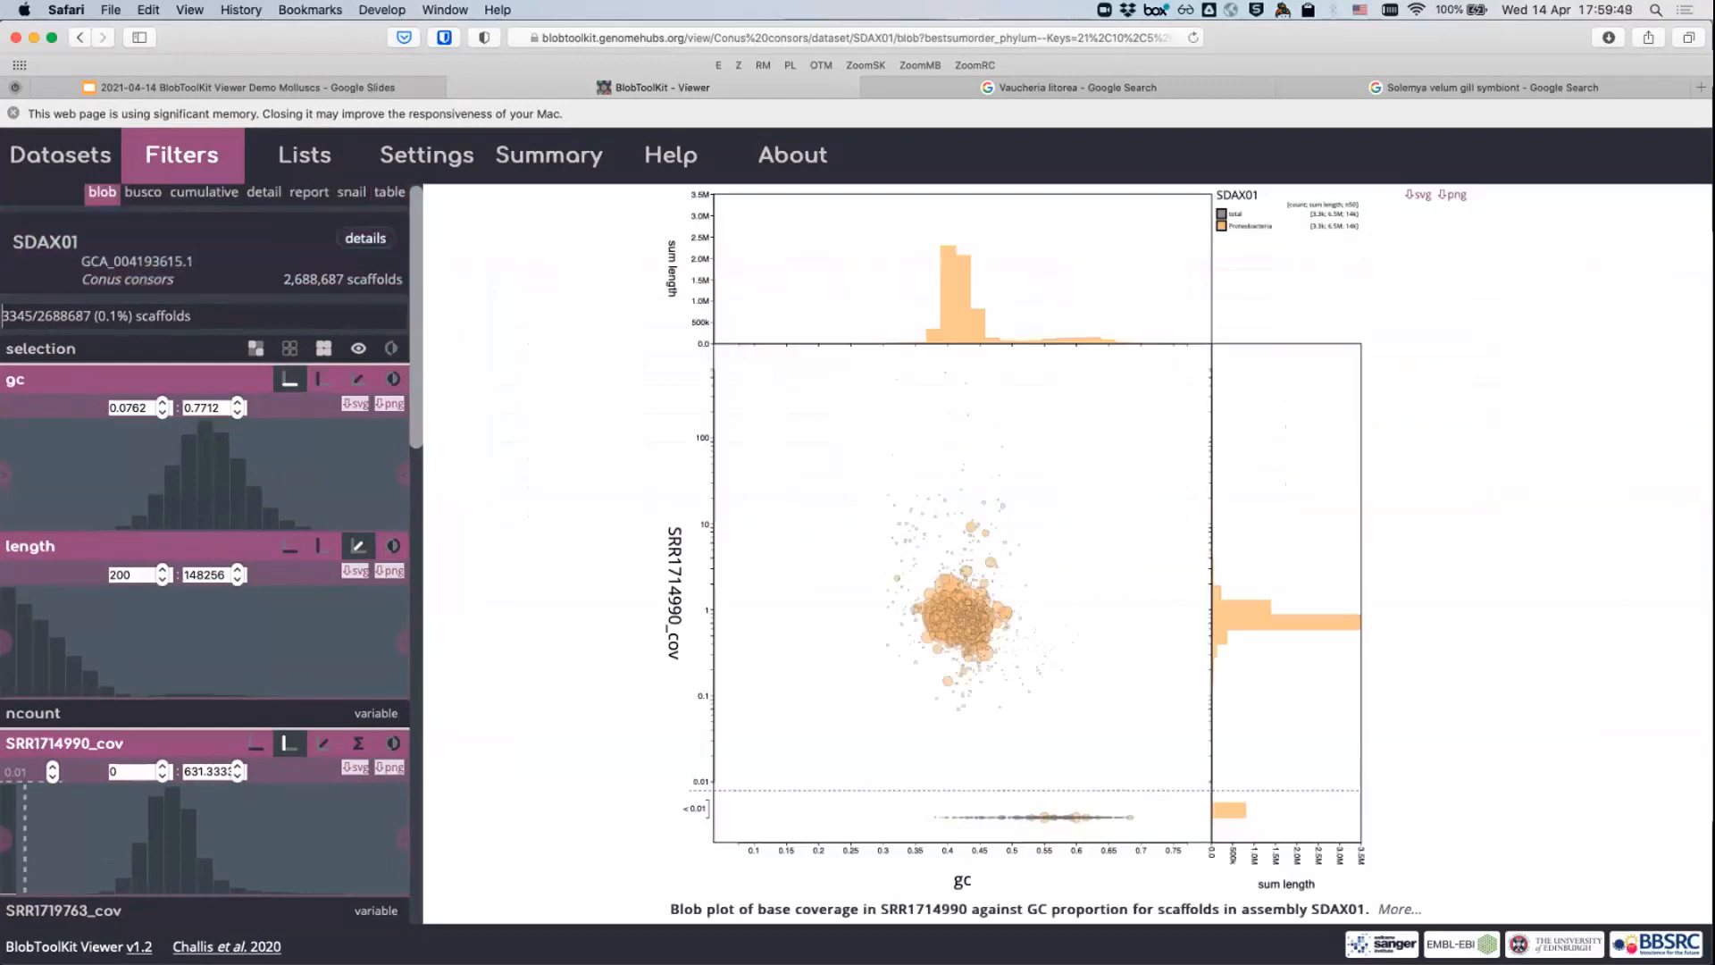
scroll(102, 192, down, 15)
scroll(310, 616, down, 1)
click(310, 616)
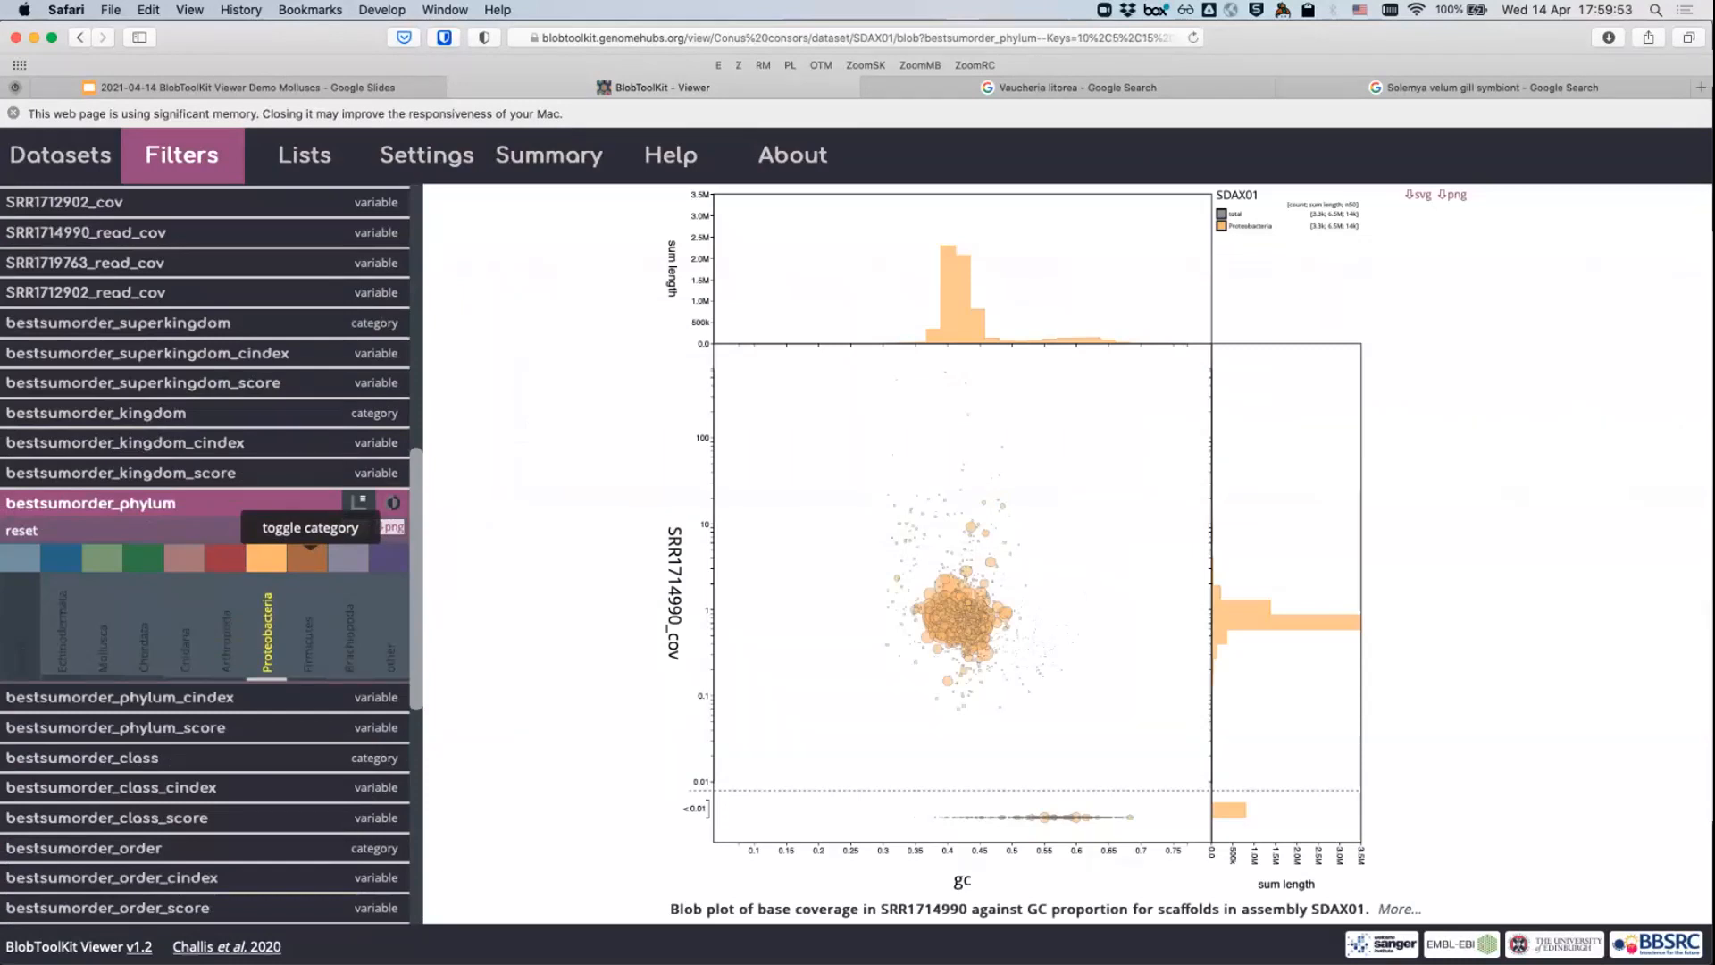
click(309, 625)
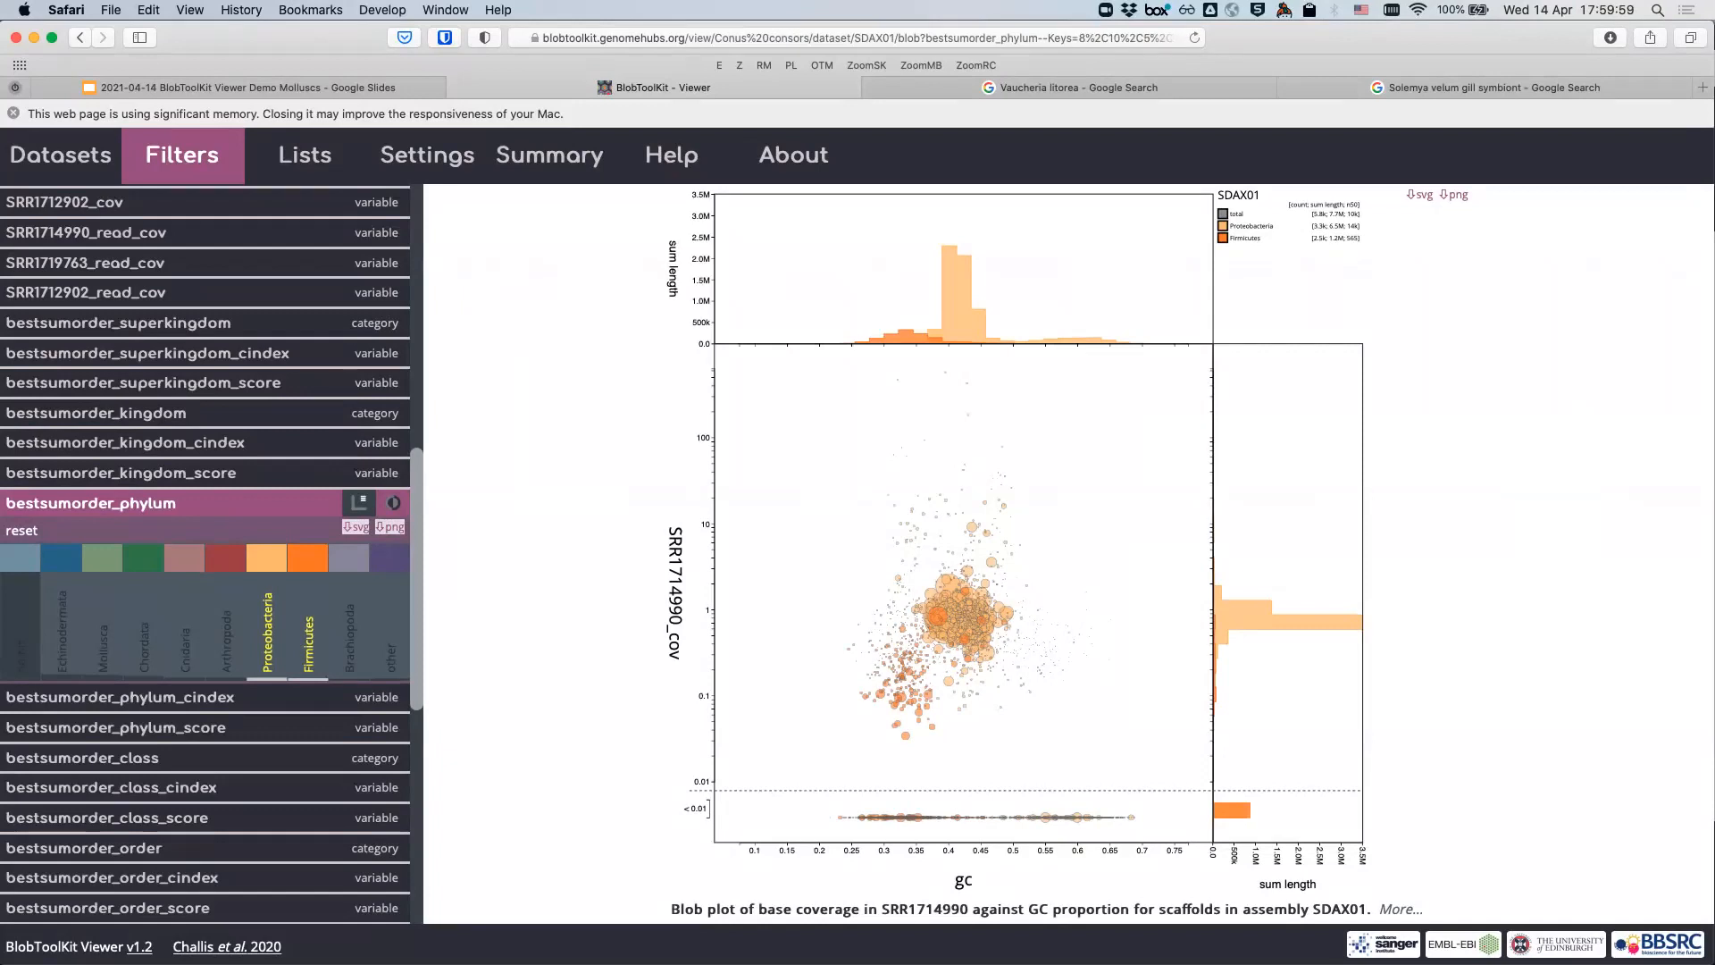
click(267, 626)
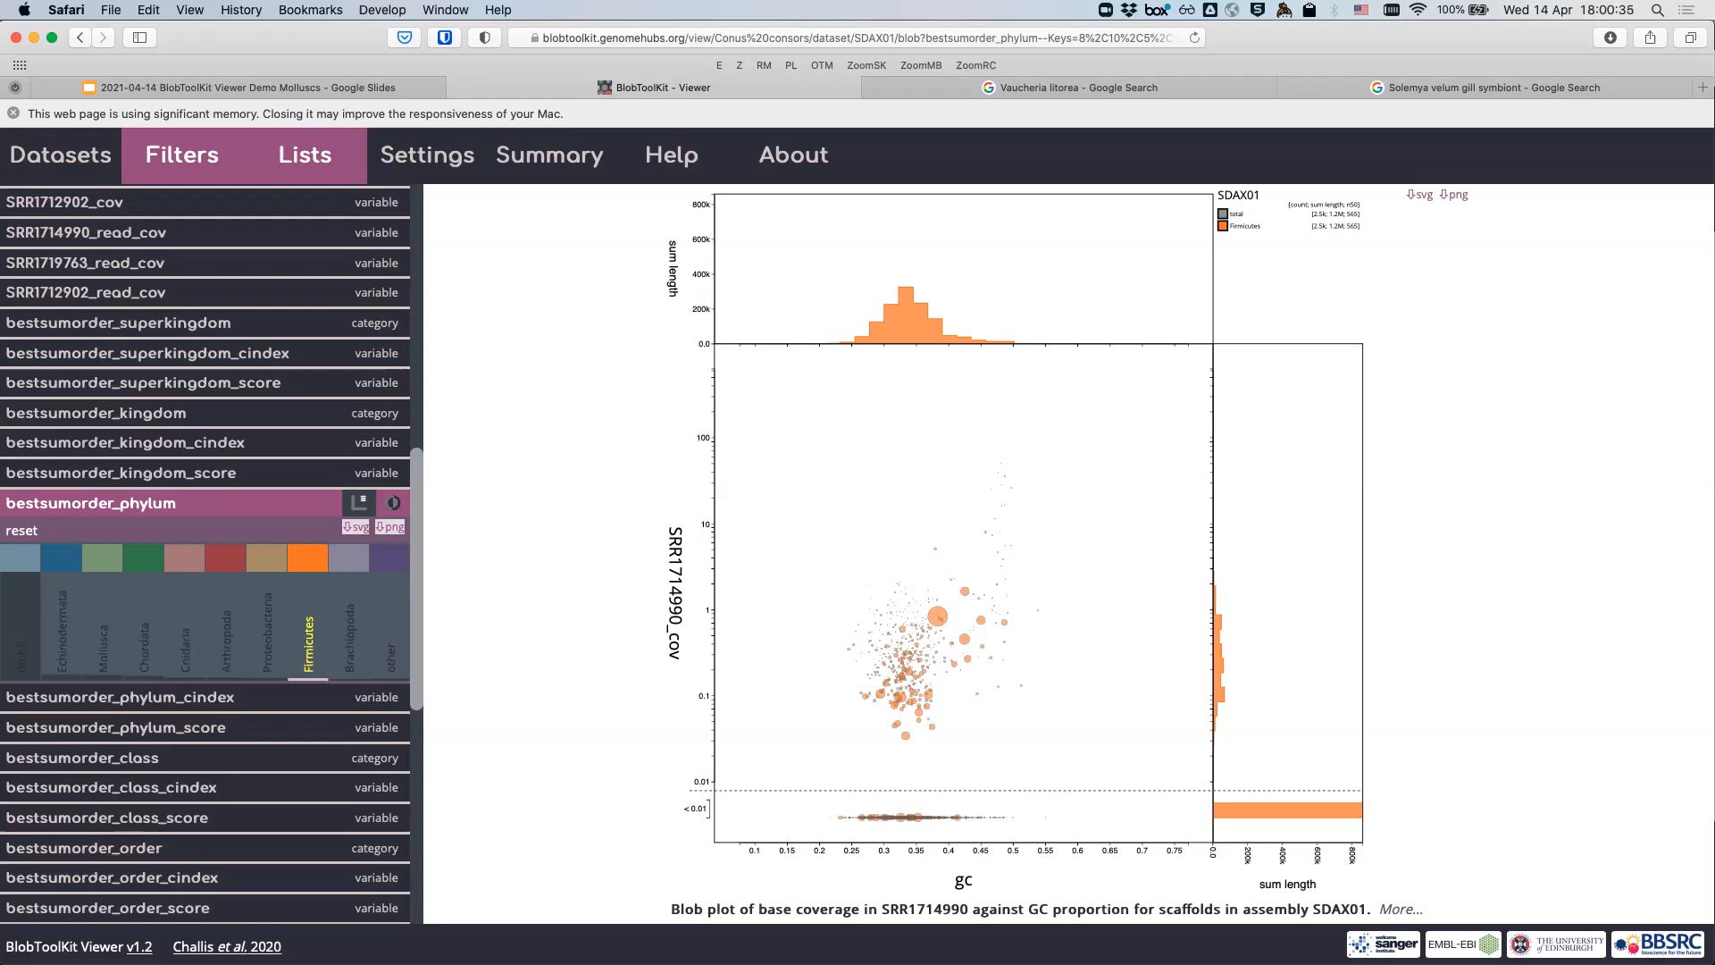
- Go to slide 15 of the demo deck and highlight its chromosome-level assembly note
click(299, 88)
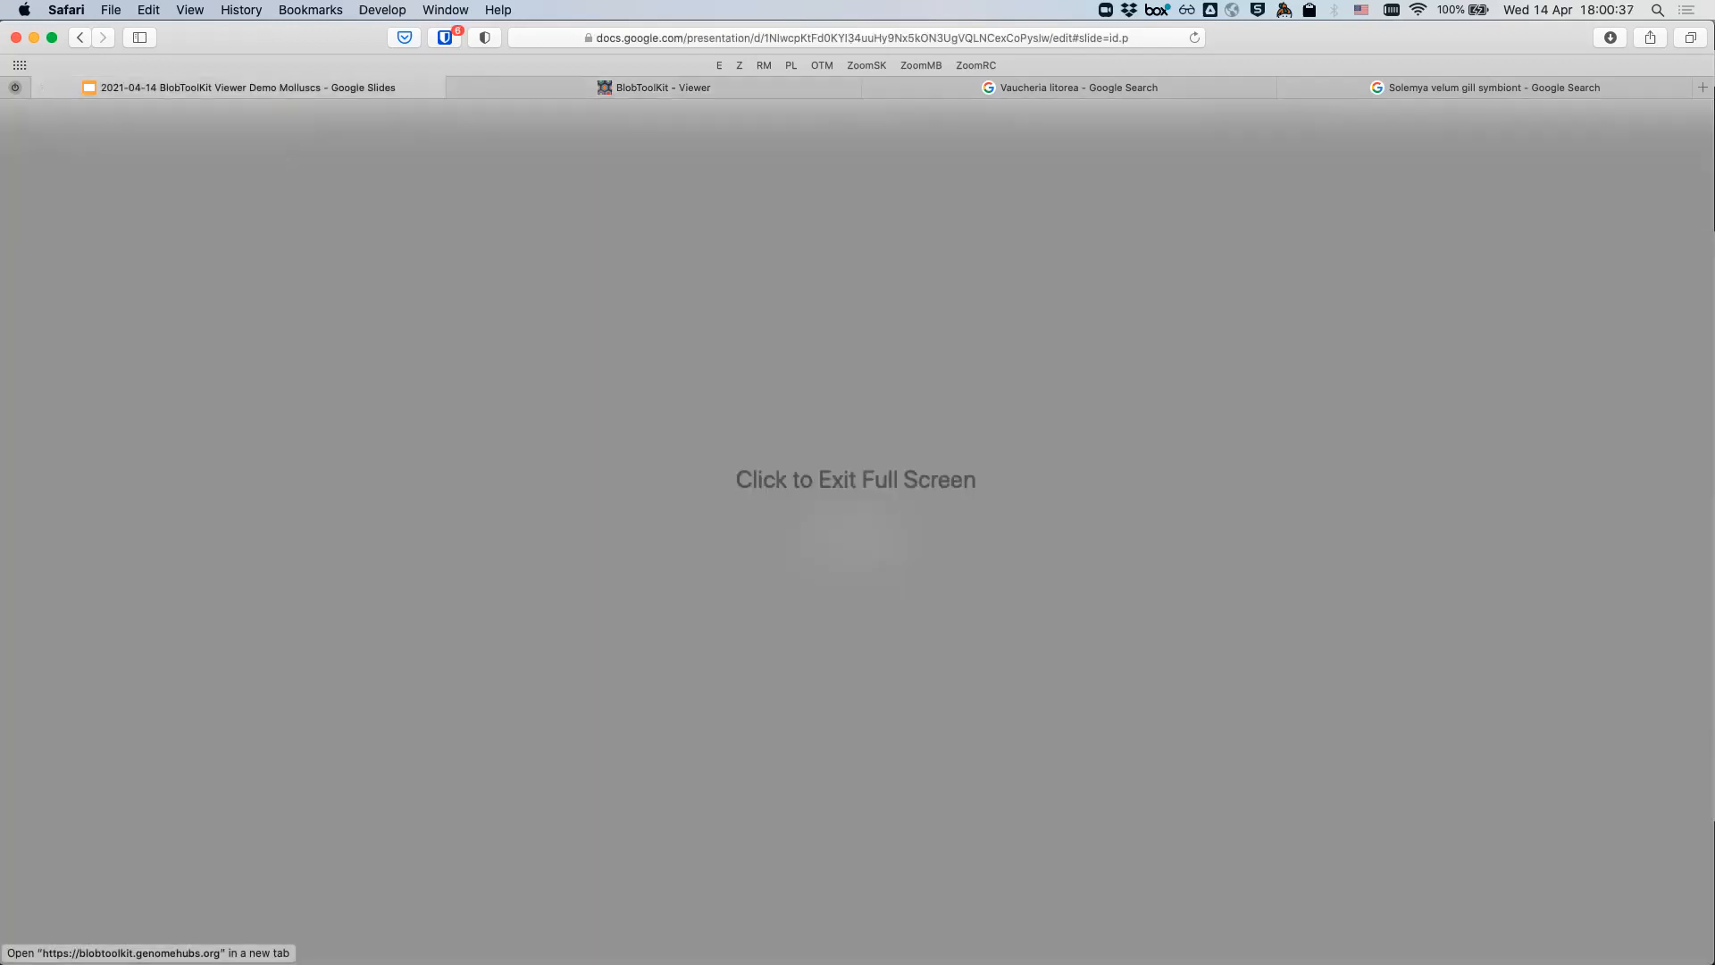
click(856, 480)
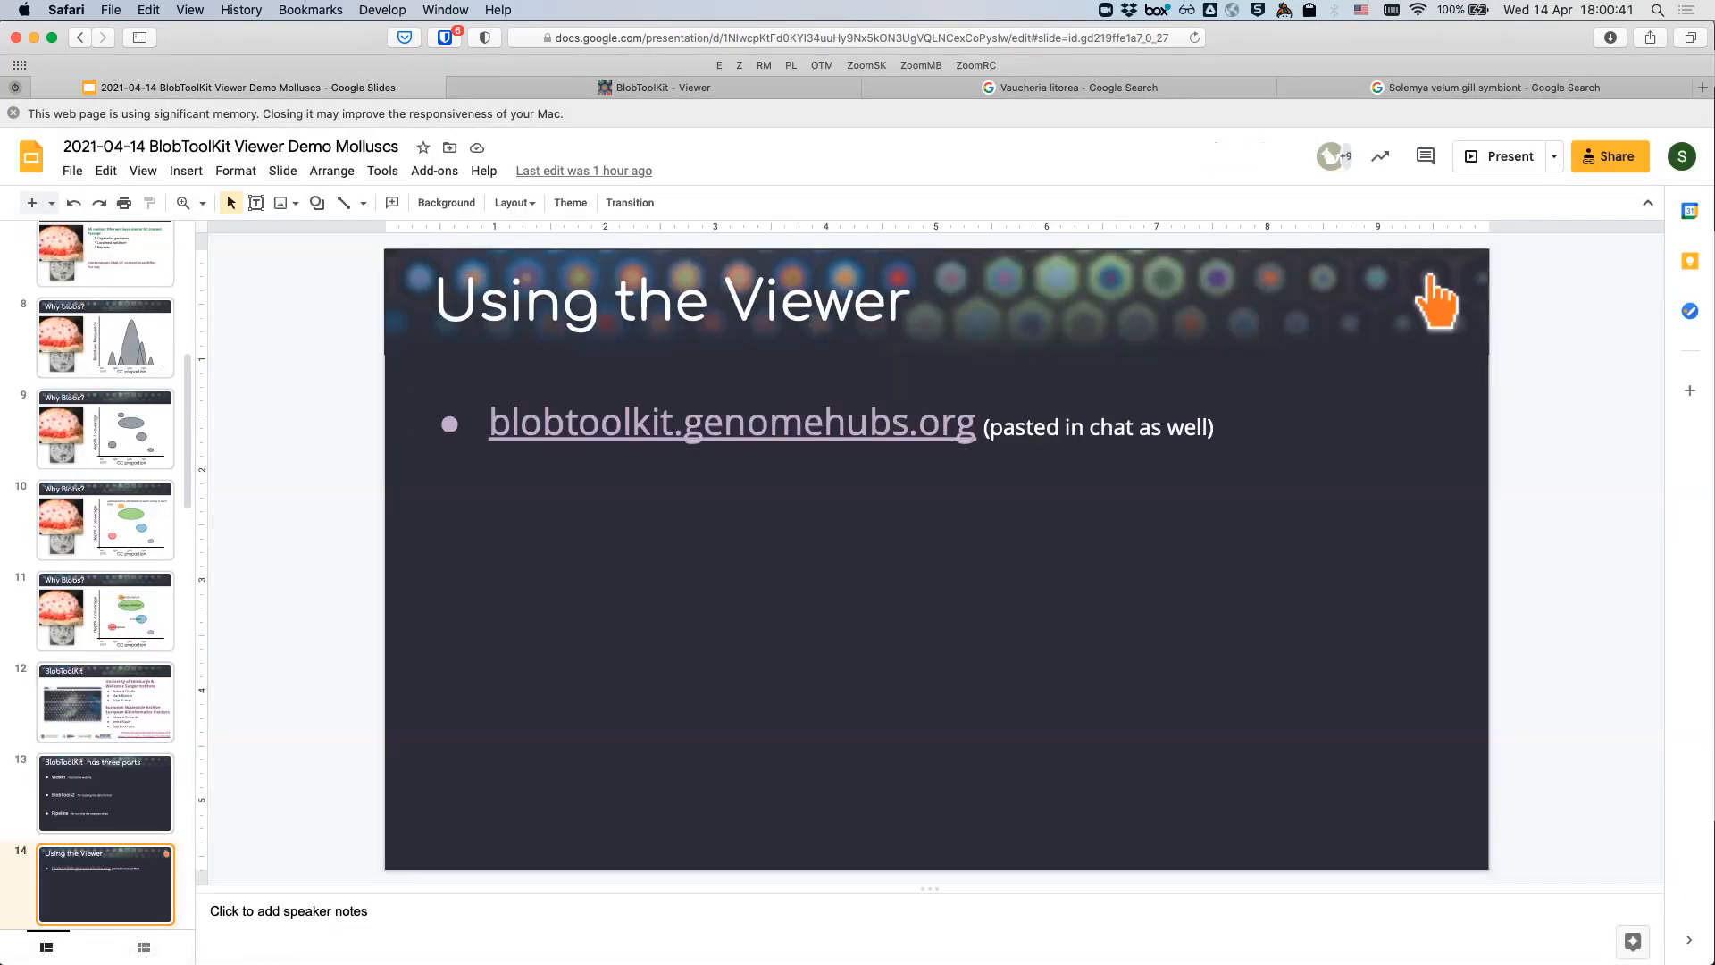
key(Down)
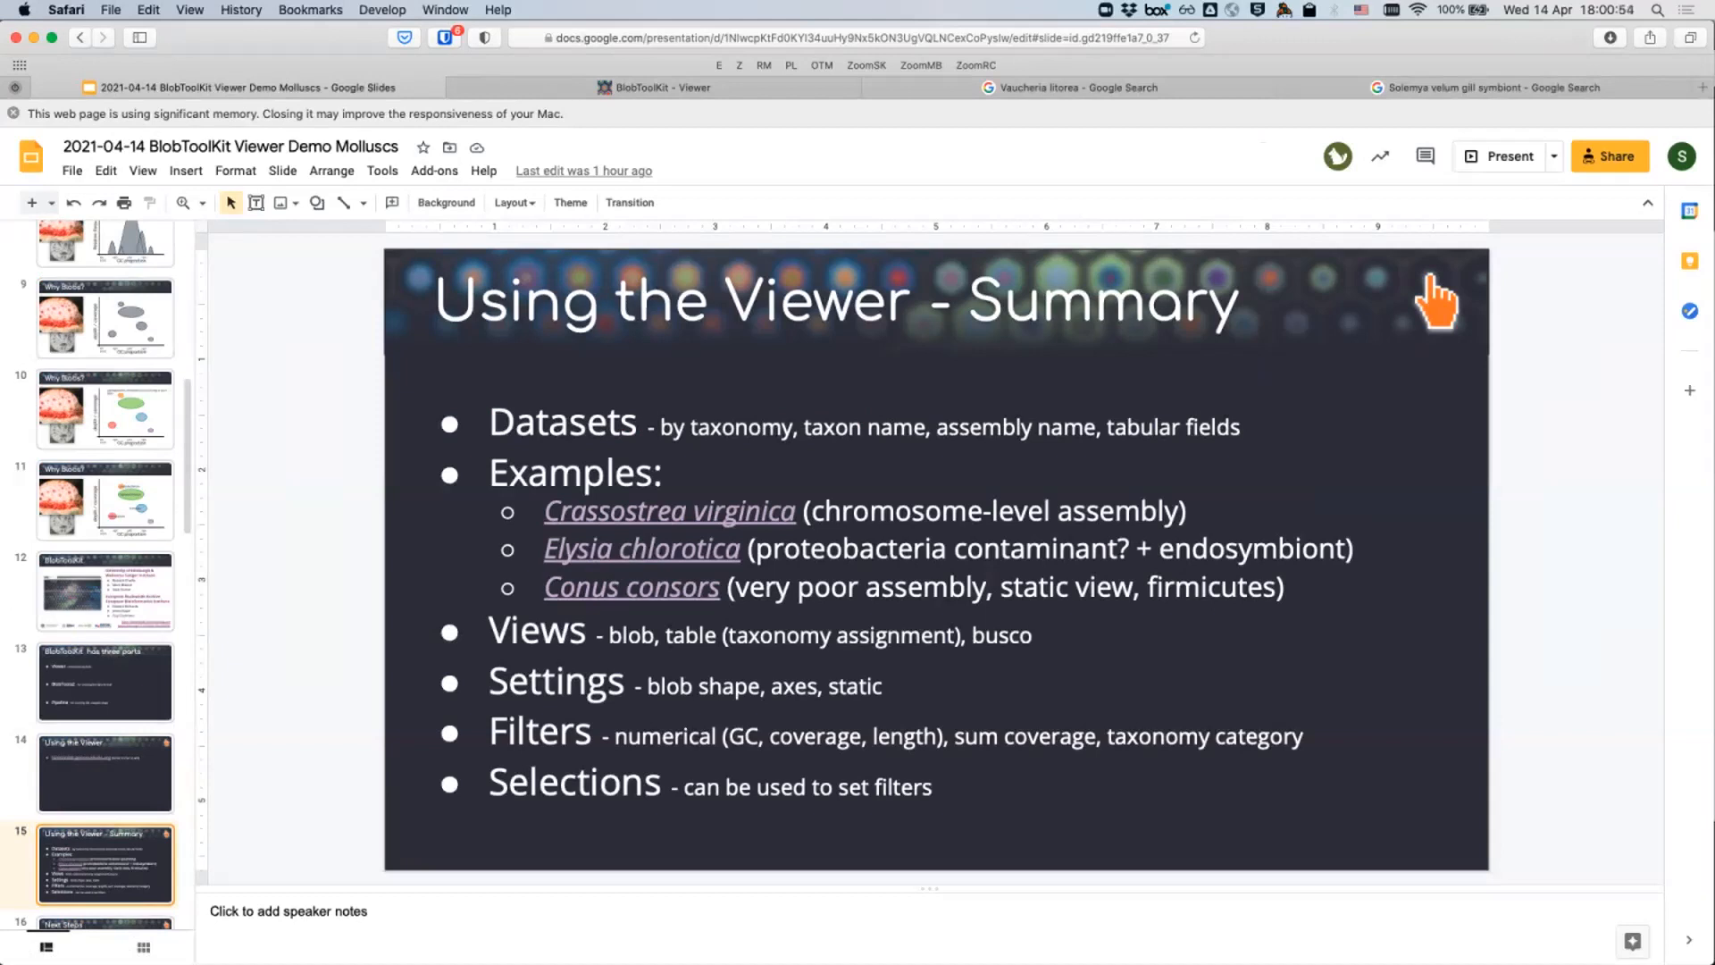
drag(811, 513, 1164, 512)
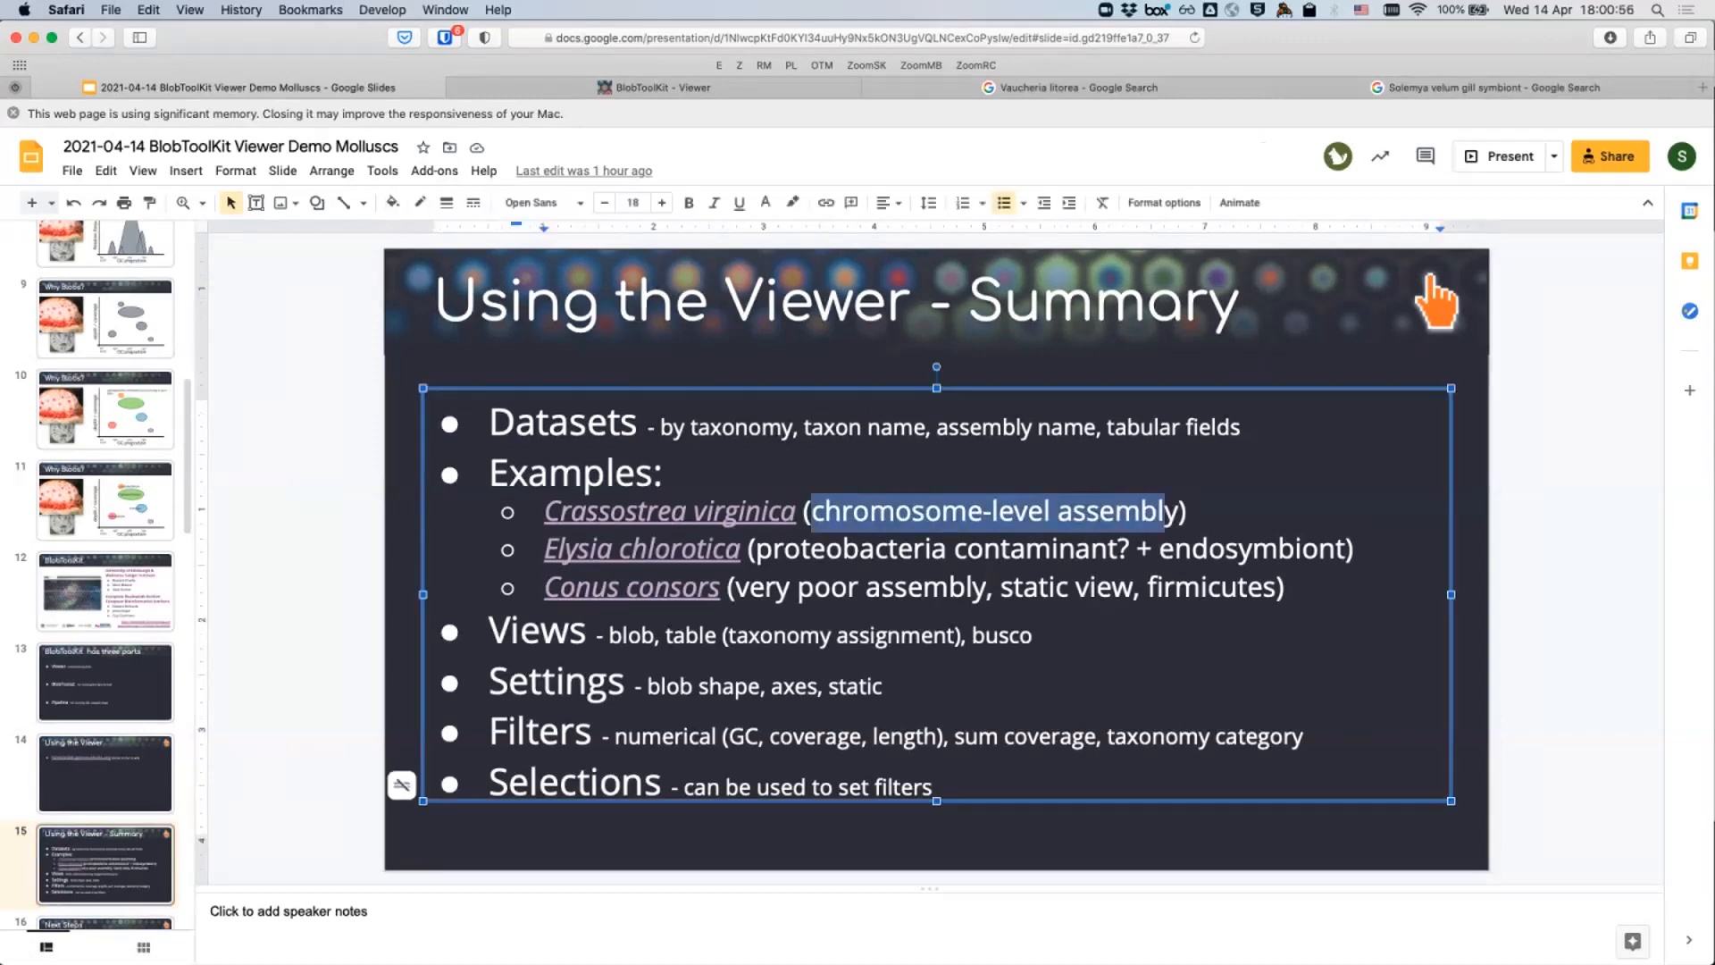